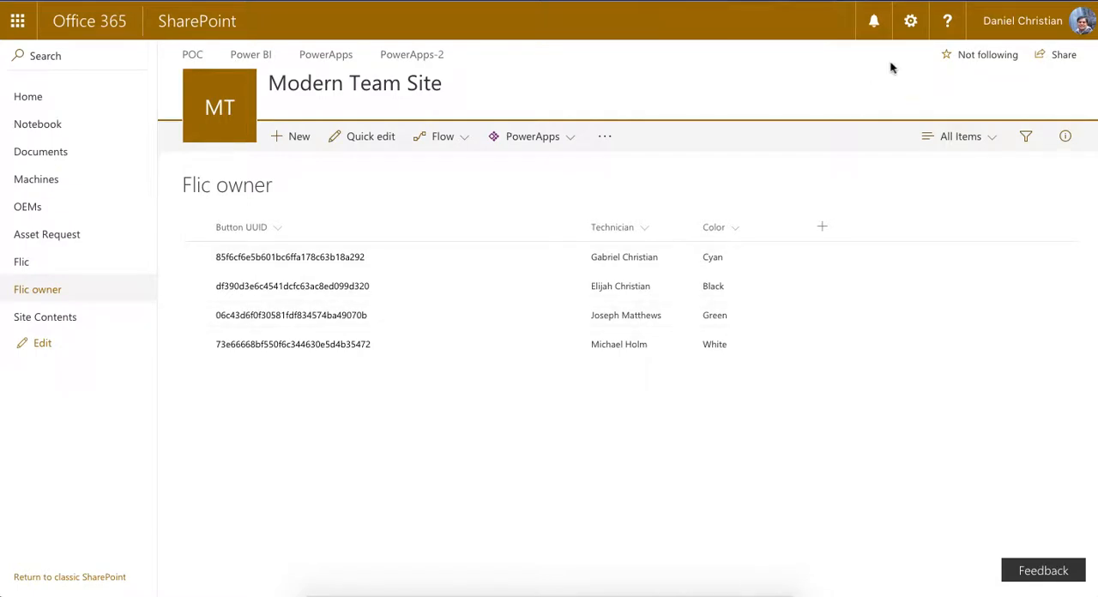
# - Open the list settings of the Flic owner list and examine its columns and their types
pyautogui.click(910, 21)
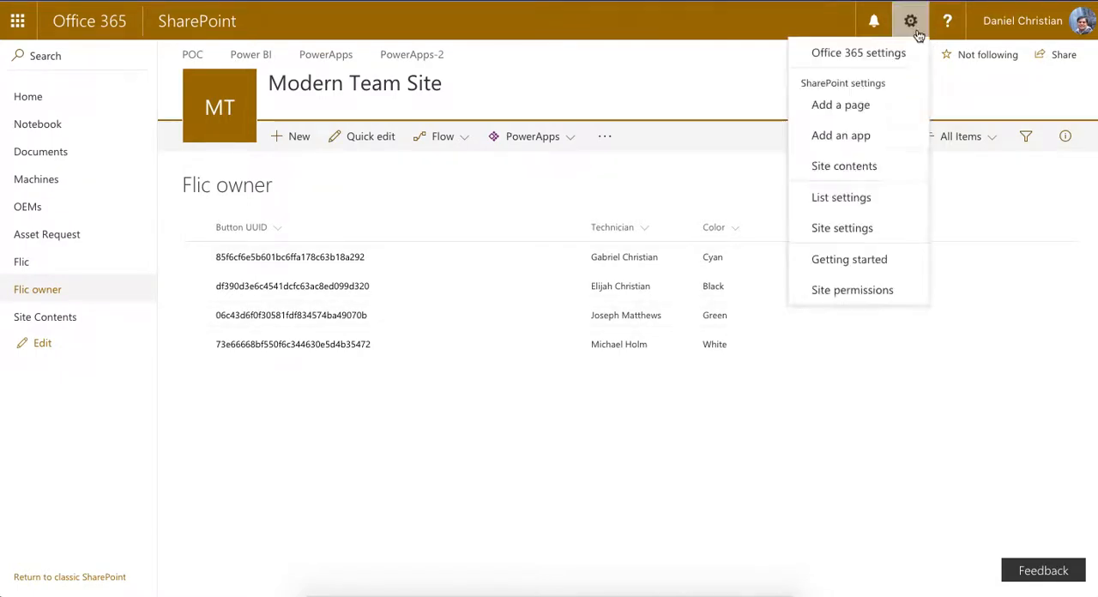
pyautogui.click(865, 202)
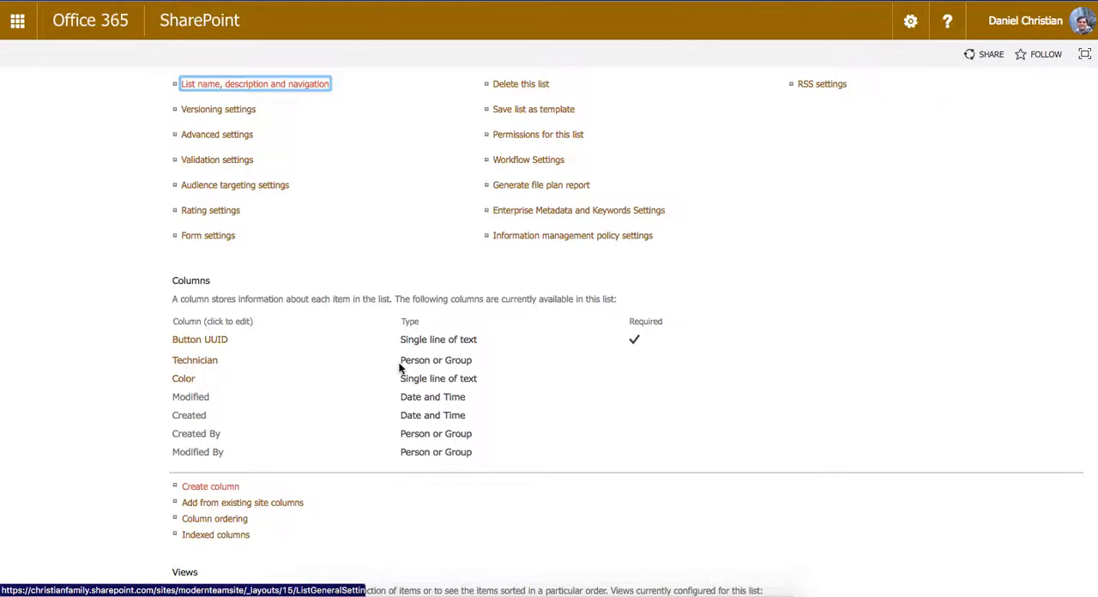
pyautogui.scroll(3, 399, 367)
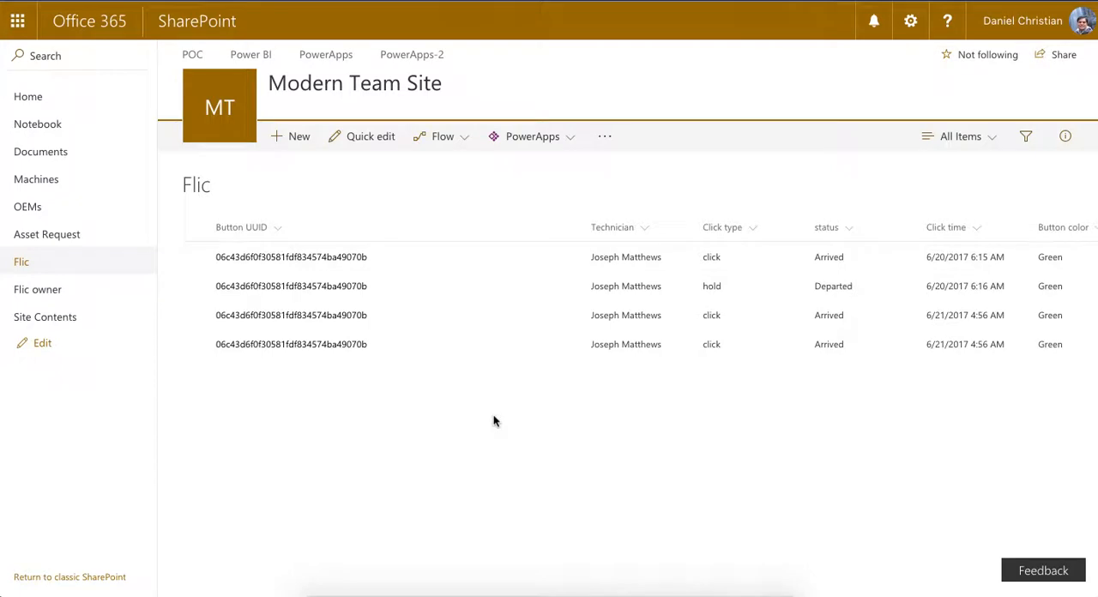
# - Examine all columns of the Flic list, and return from the Flic owner settings to its list
pyautogui.hscroll(2, 493, 420)
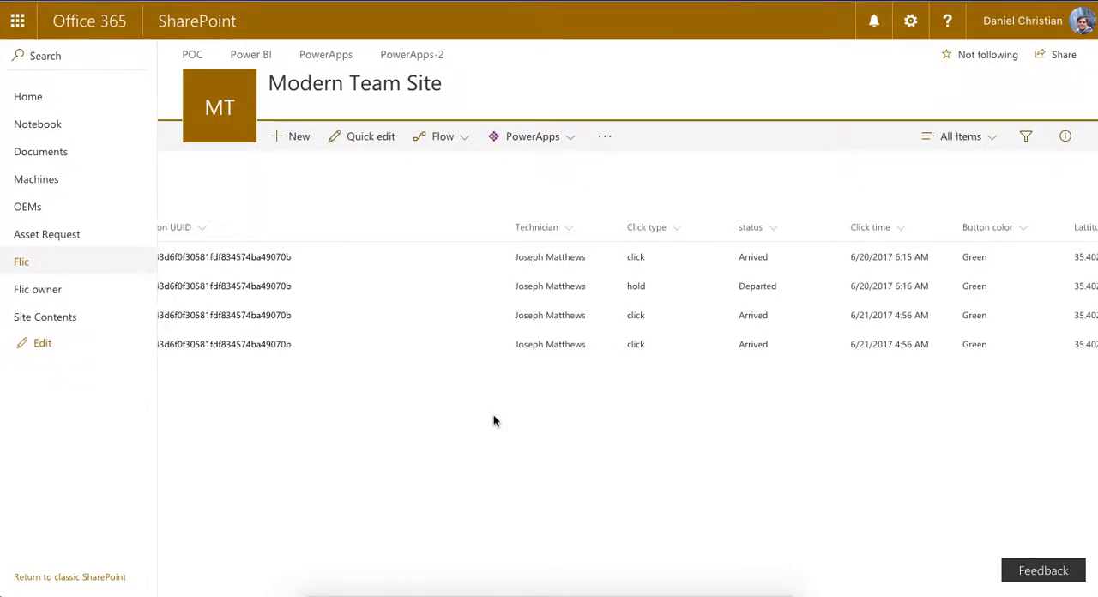
pyautogui.hscroll(-2, 493, 421)
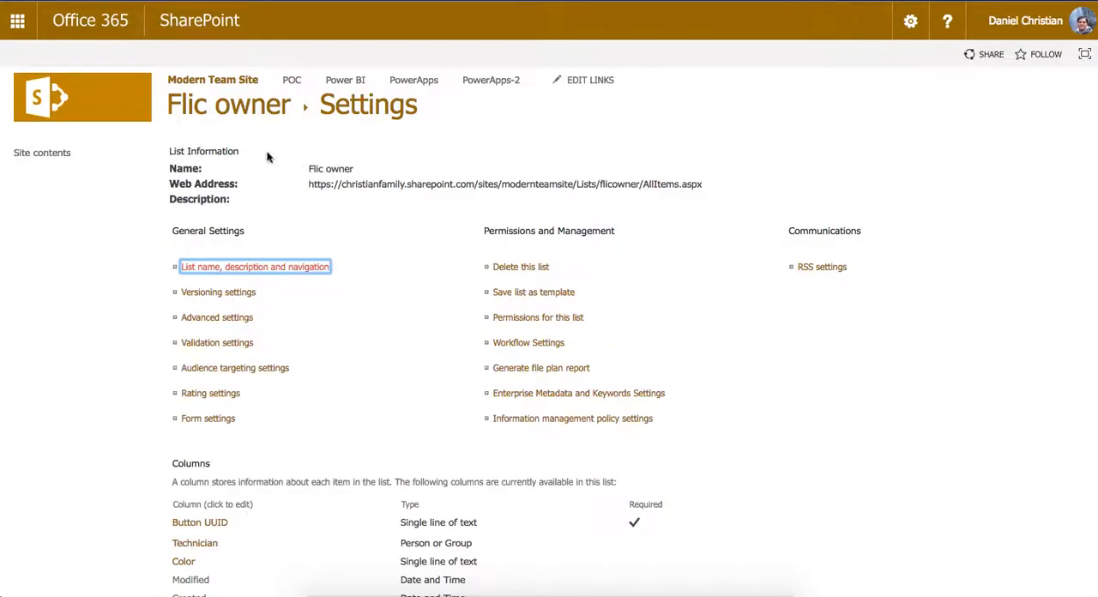
pyautogui.click(255, 117)
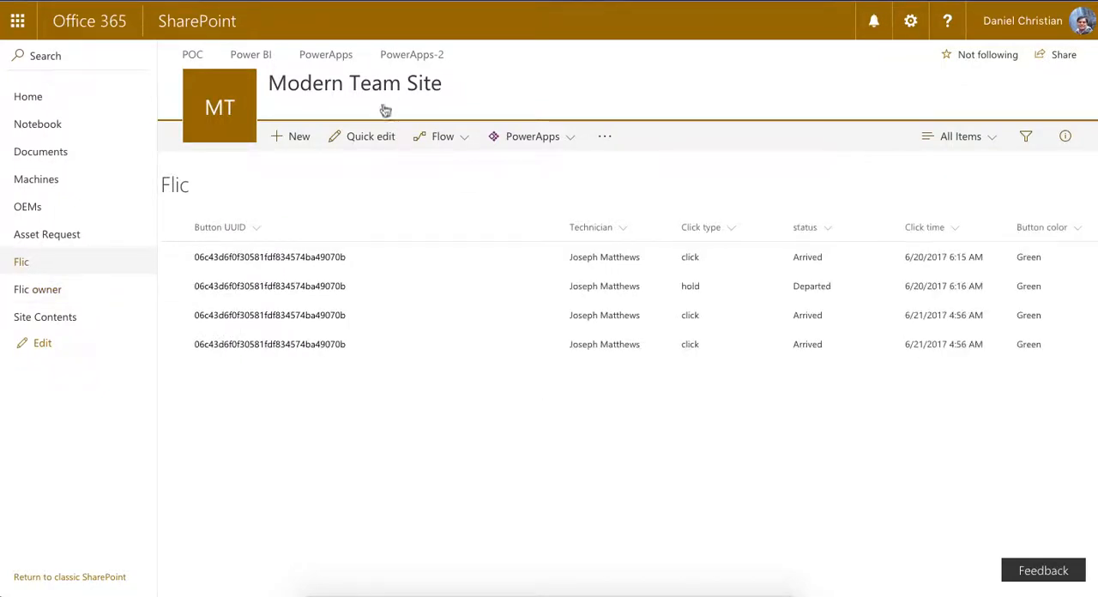
# - Open the list settings of the Flic list and examine its columns and their types
pyautogui.click(910, 20)
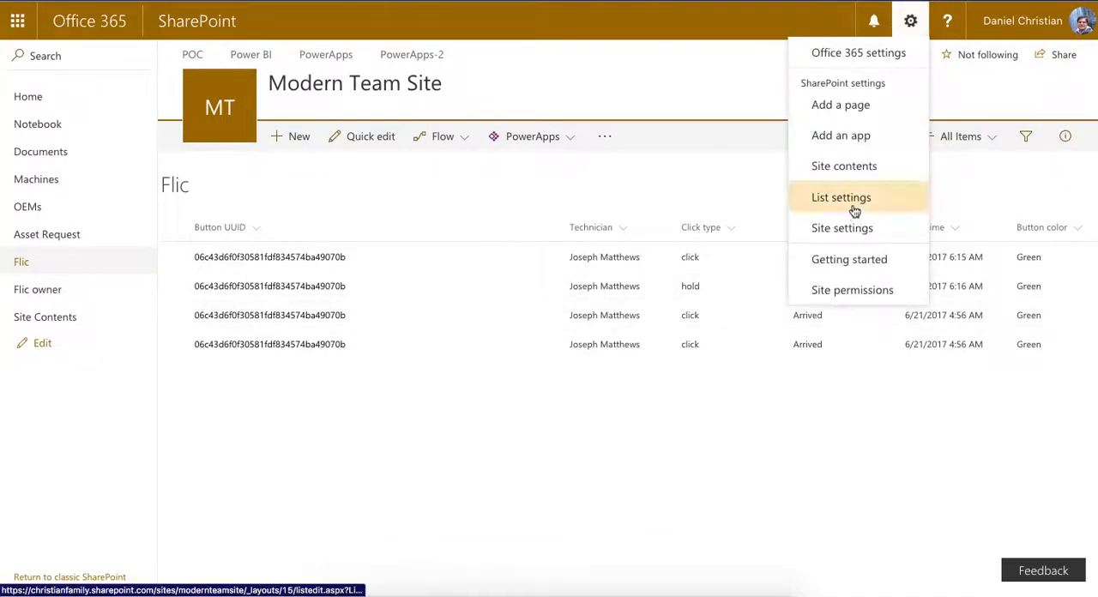
pyautogui.click(853, 209)
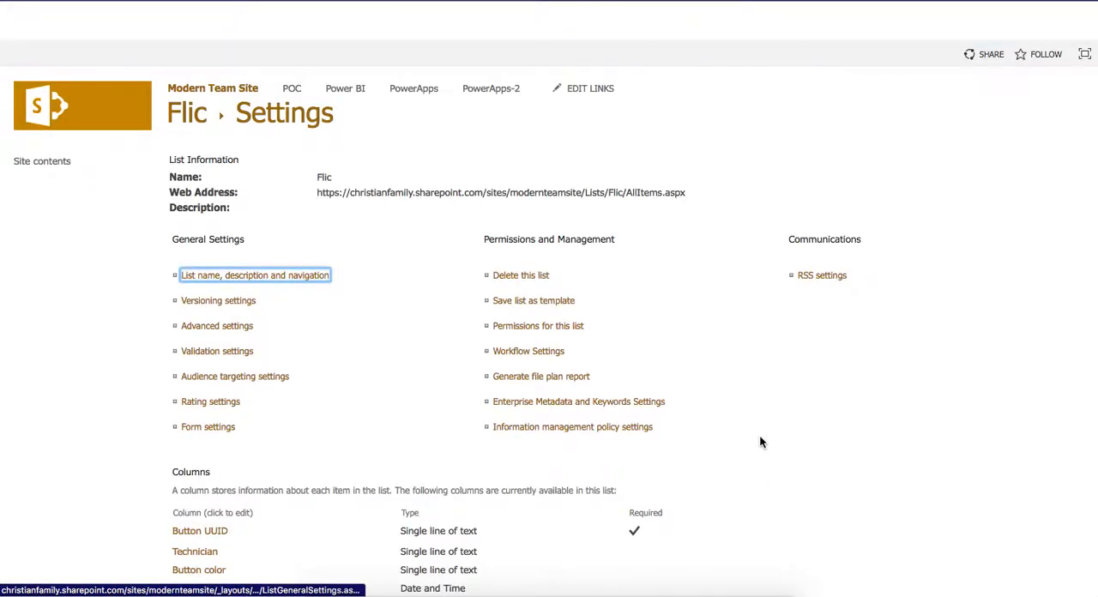
pyautogui.scroll(-3, 759, 437)
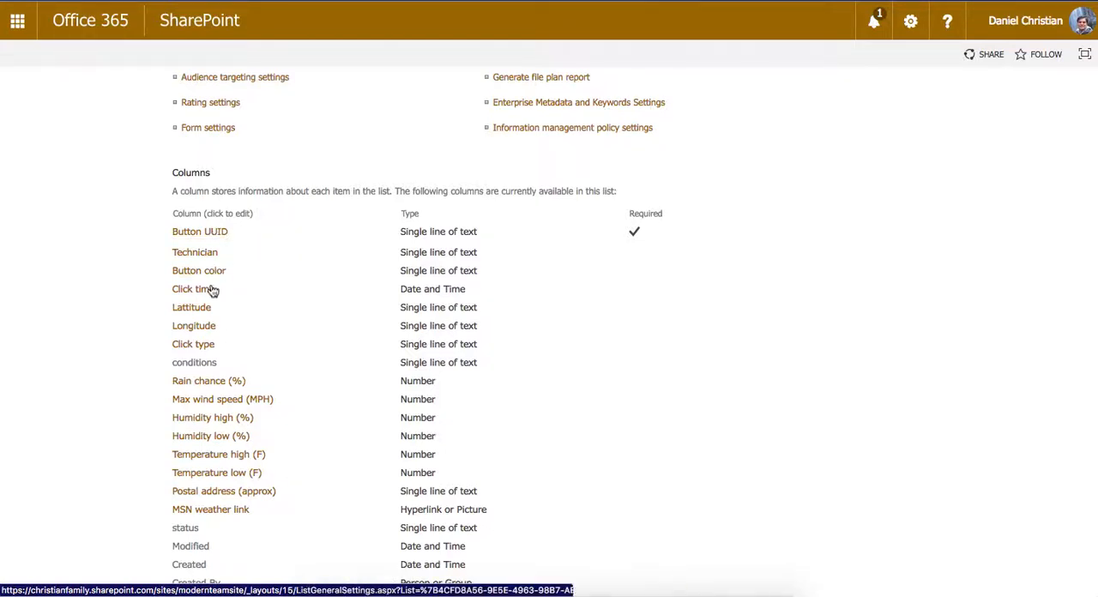
pyautogui.scroll(-3, 307, 409)
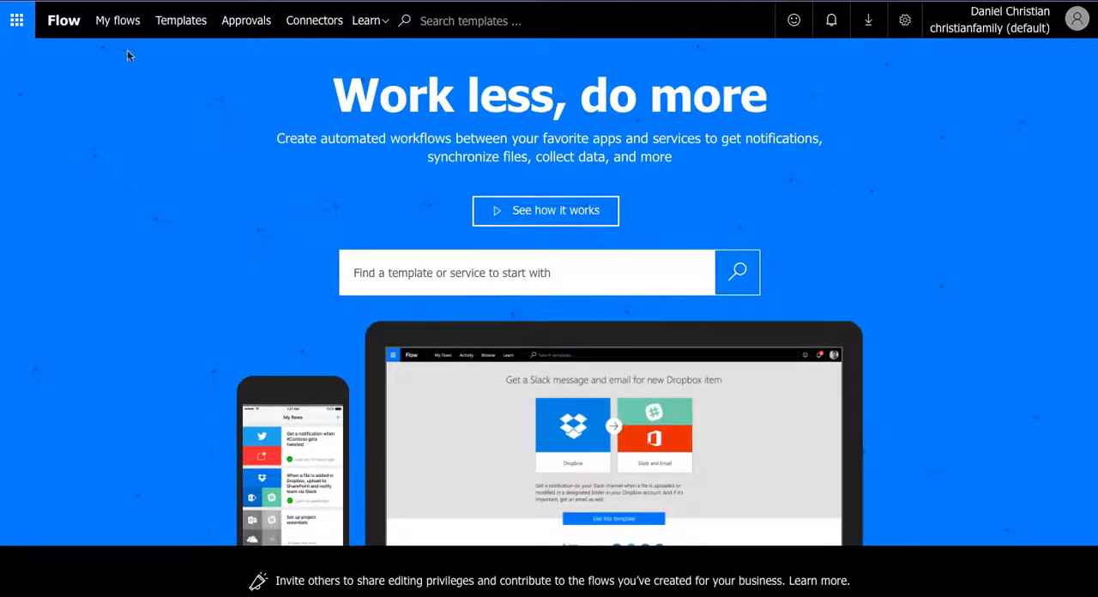
pyautogui.click(117, 25)
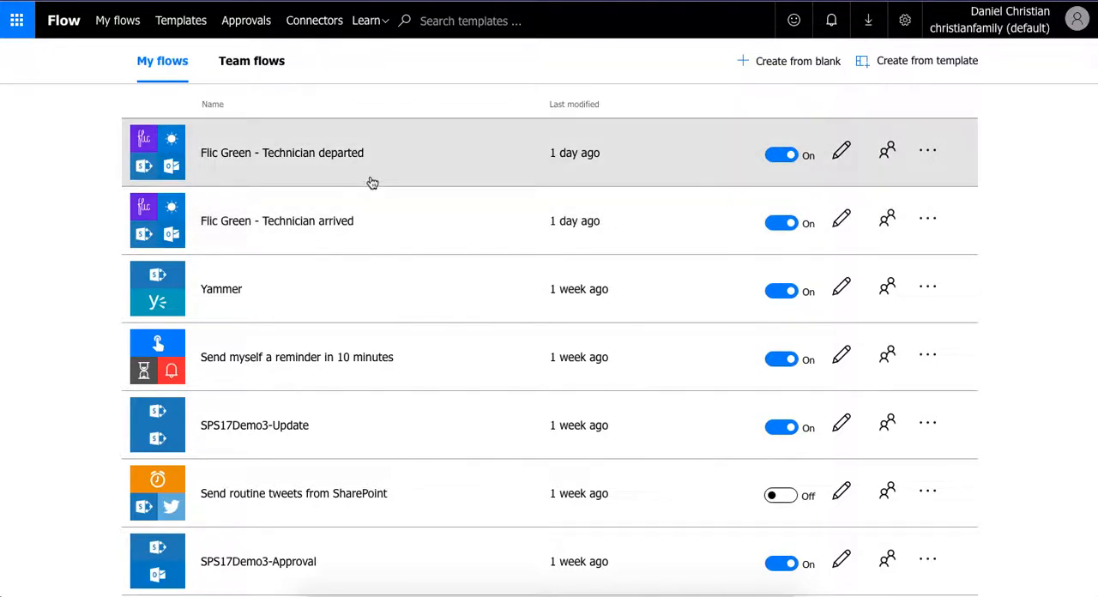
pyautogui.click(262, 69)
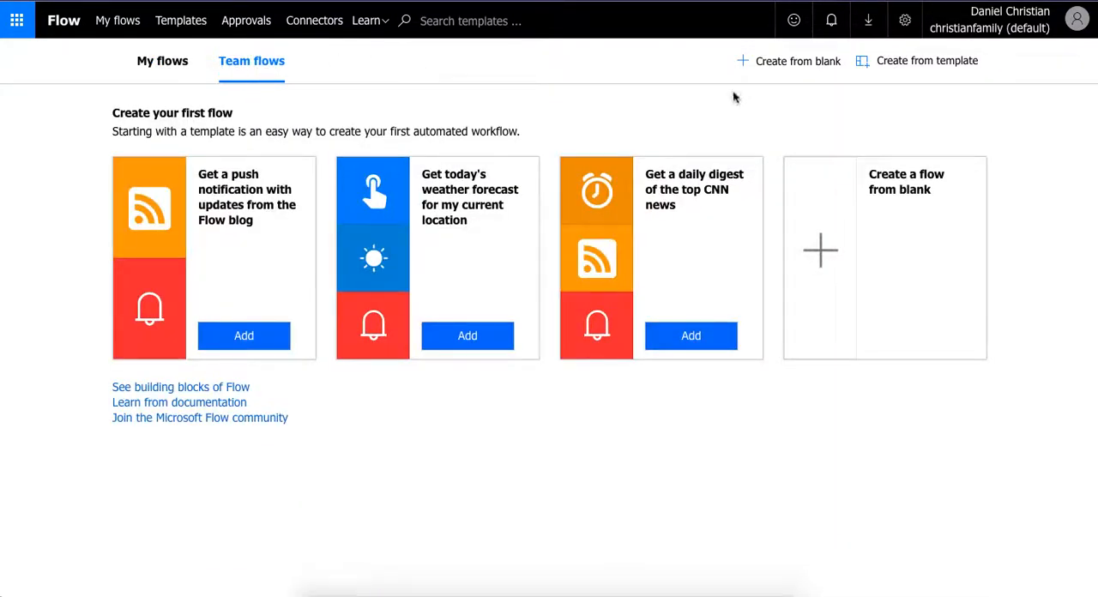
pyautogui.click(785, 66)
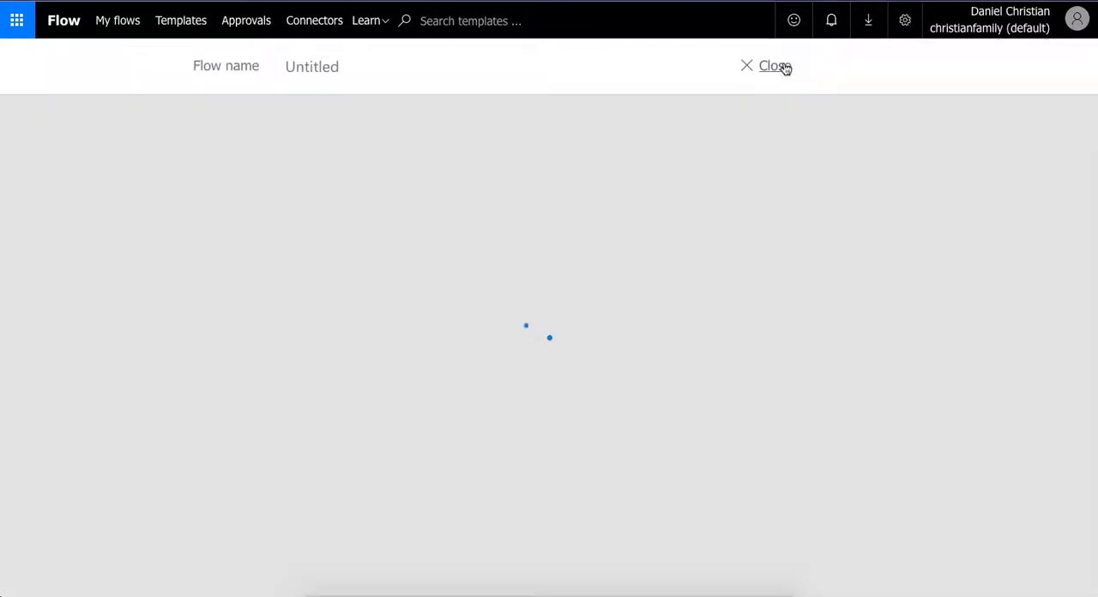
pyautogui.click(374, 73)
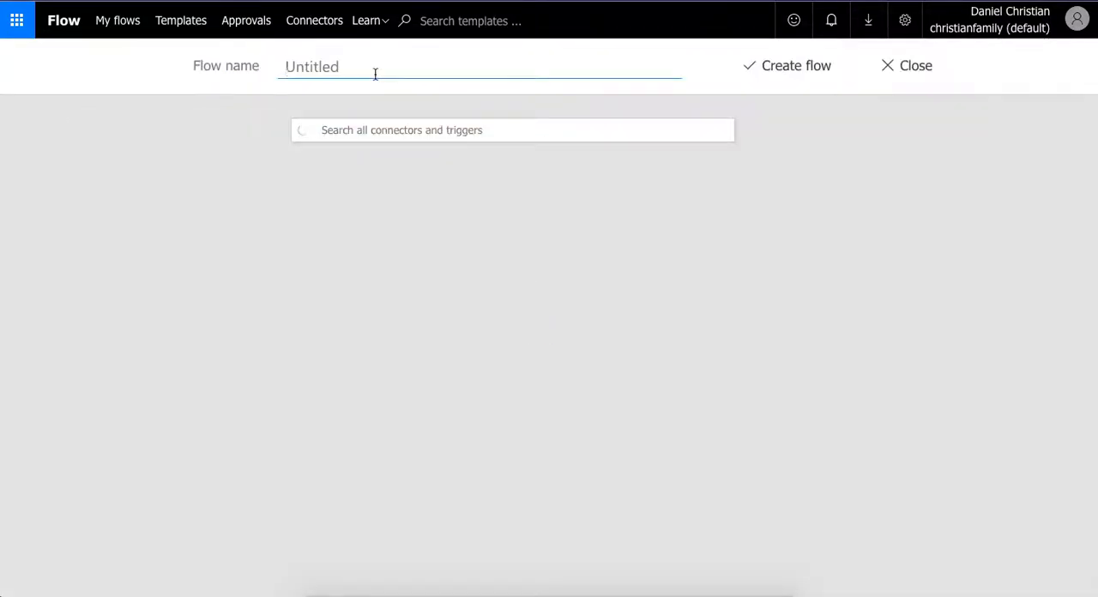
pyautogui.write('Fli')
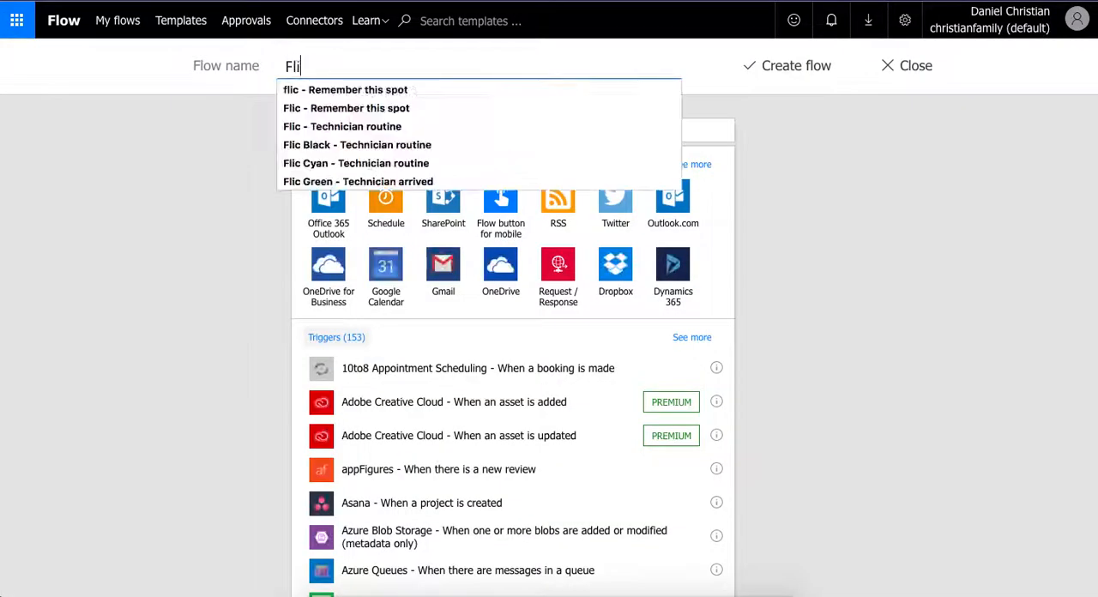
pyautogui.write('c White')
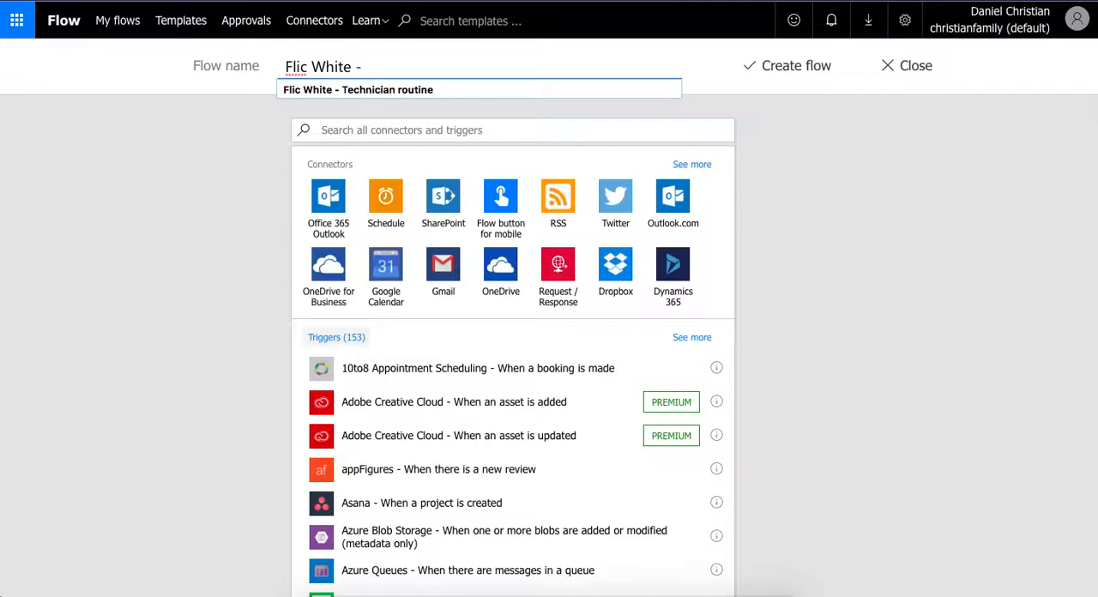
pyautogui.write('- Technician a')
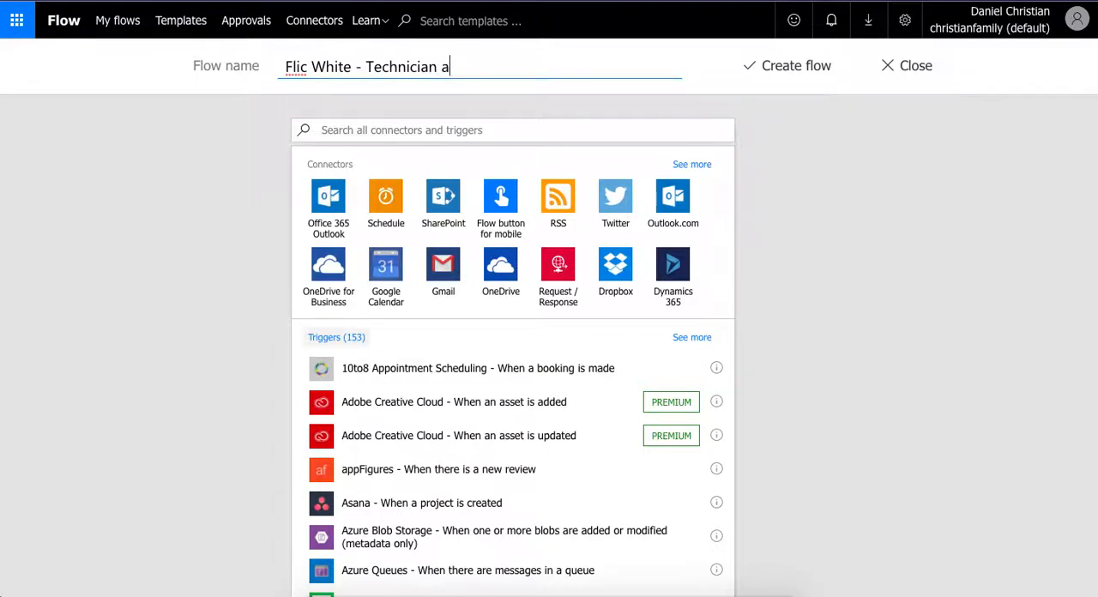
pyautogui.write('rrived')
pyautogui.click(397, 129)
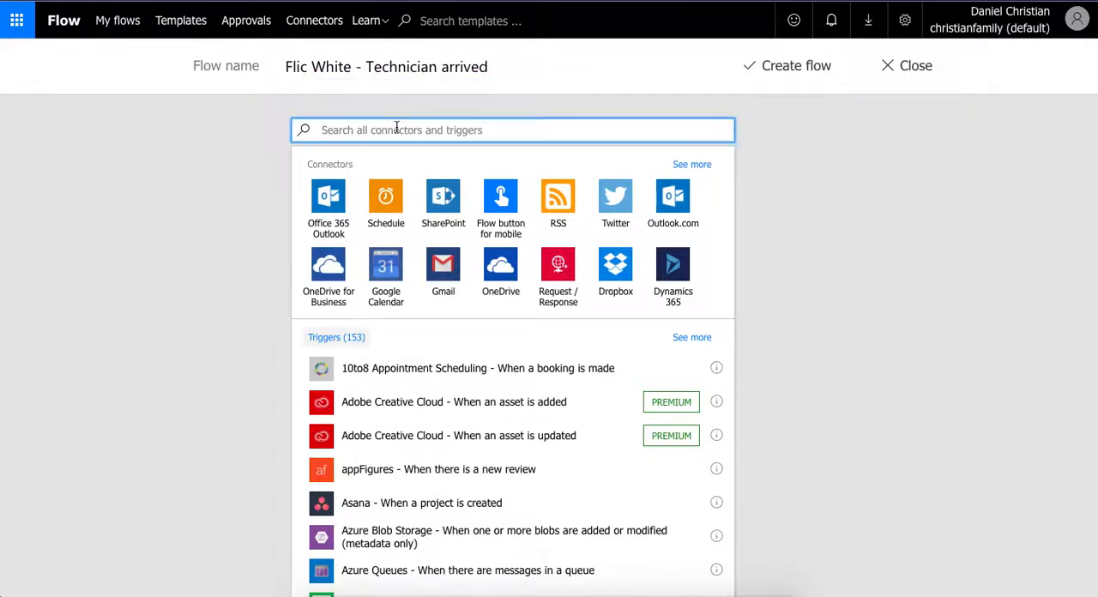
pyautogui.write('flic')
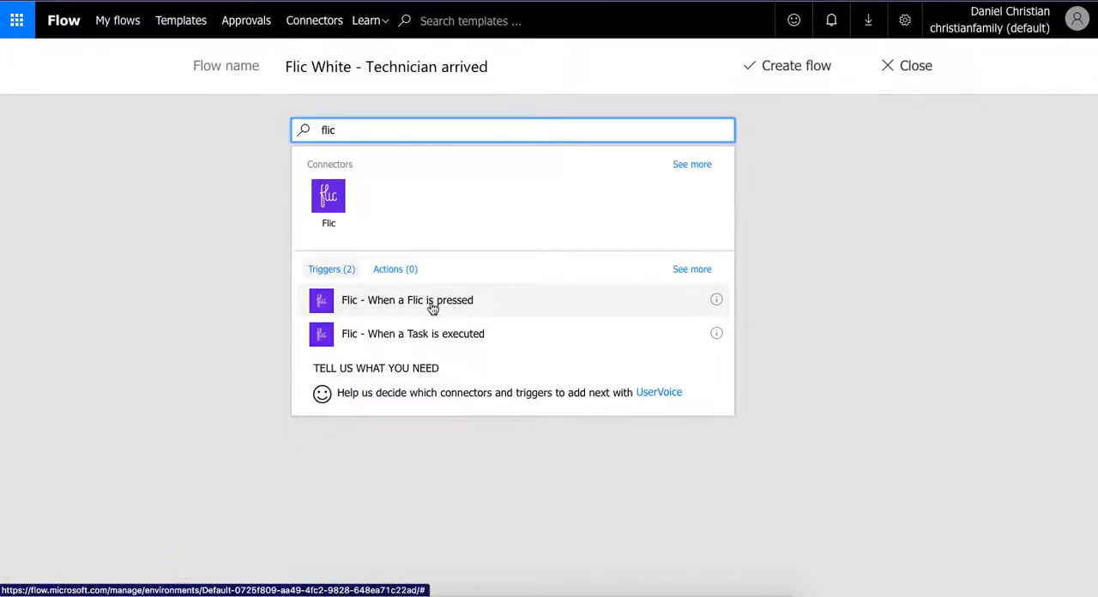
pyautogui.click(908, 75)
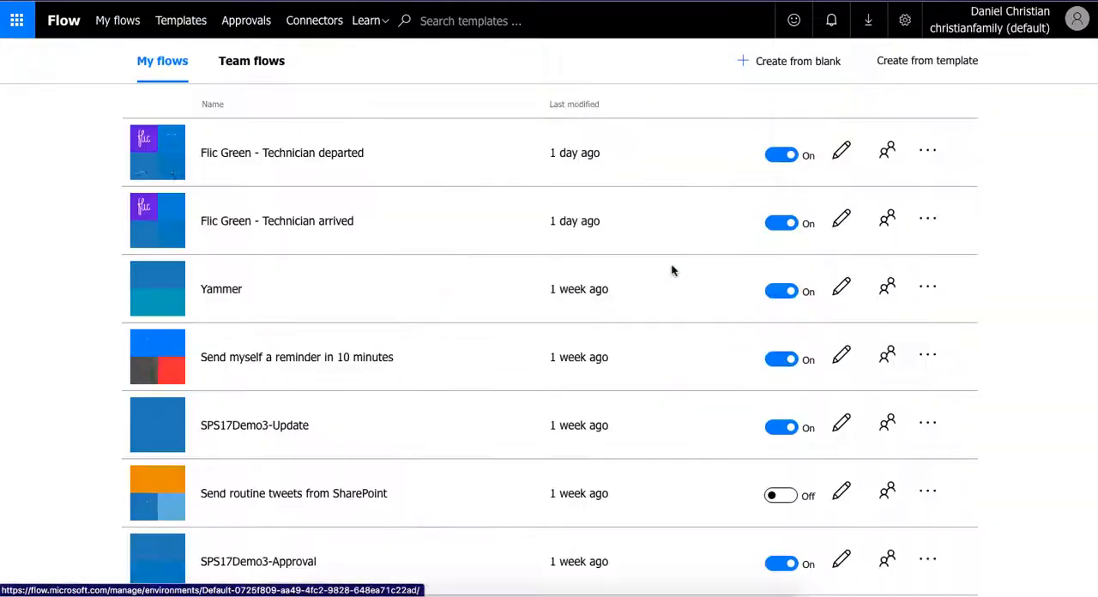
# - Open the connections overview to examine which services are connected, including Flic and MSN Weather
pyautogui.click(904, 21)
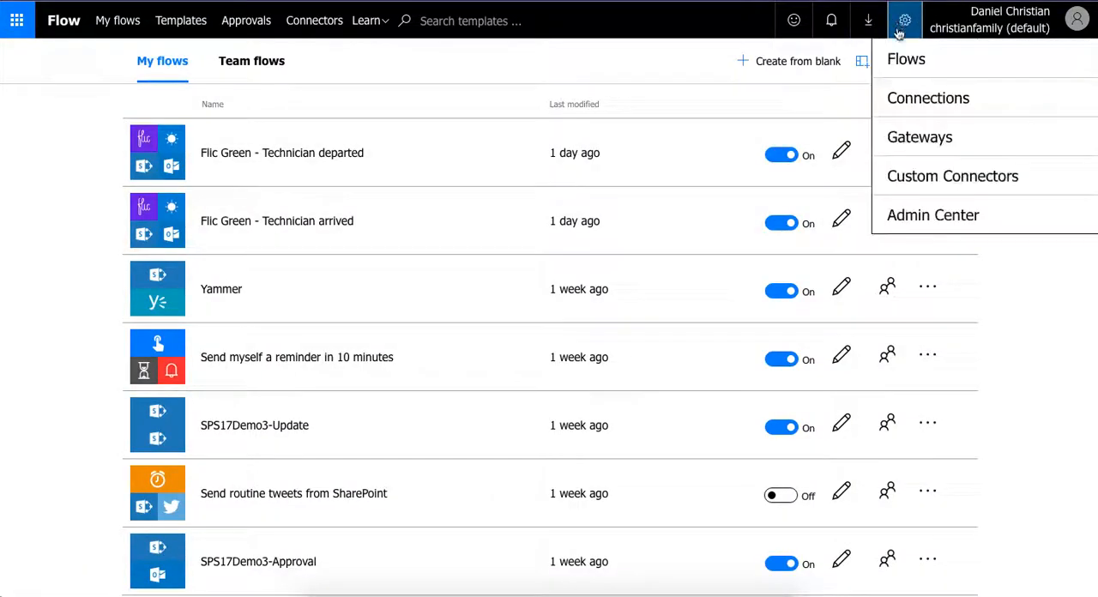
pyautogui.click(904, 101)
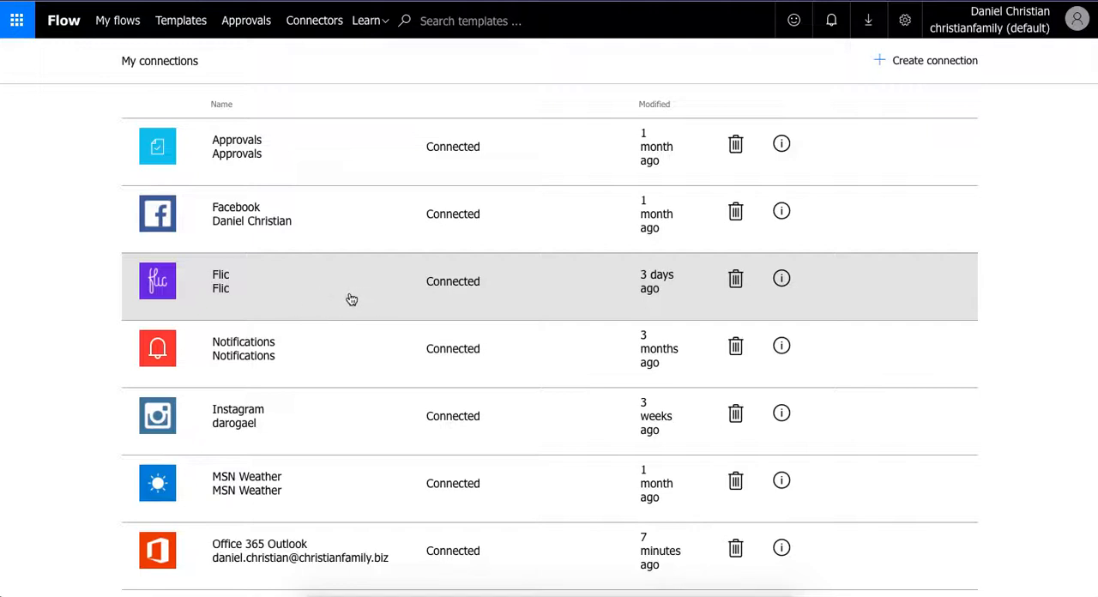
pyautogui.click(115, 27)
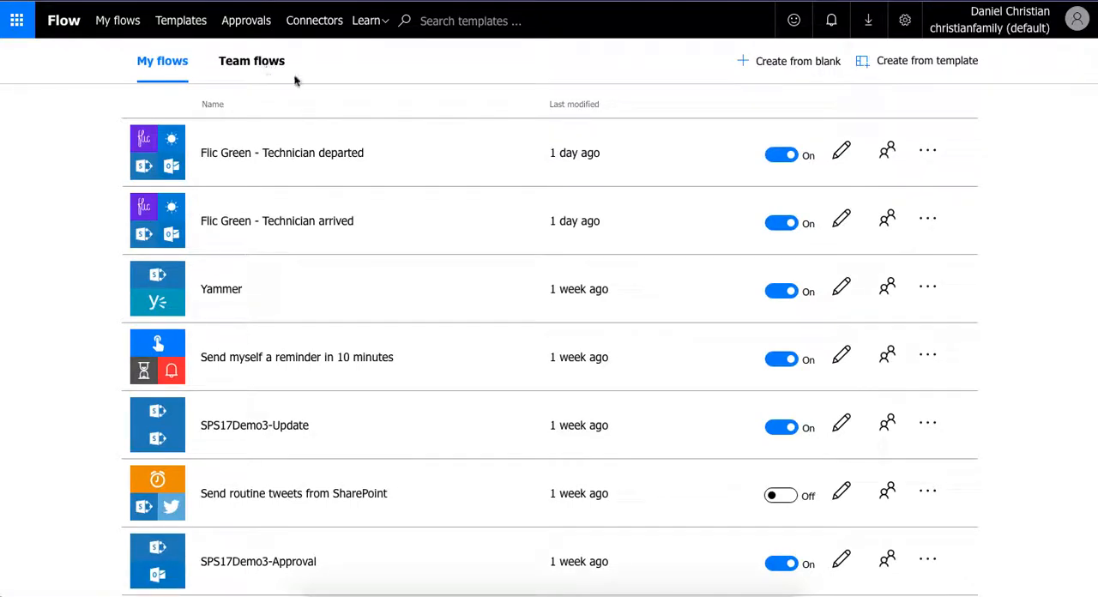
pyautogui.click(825, 69)
pyautogui.click(411, 68)
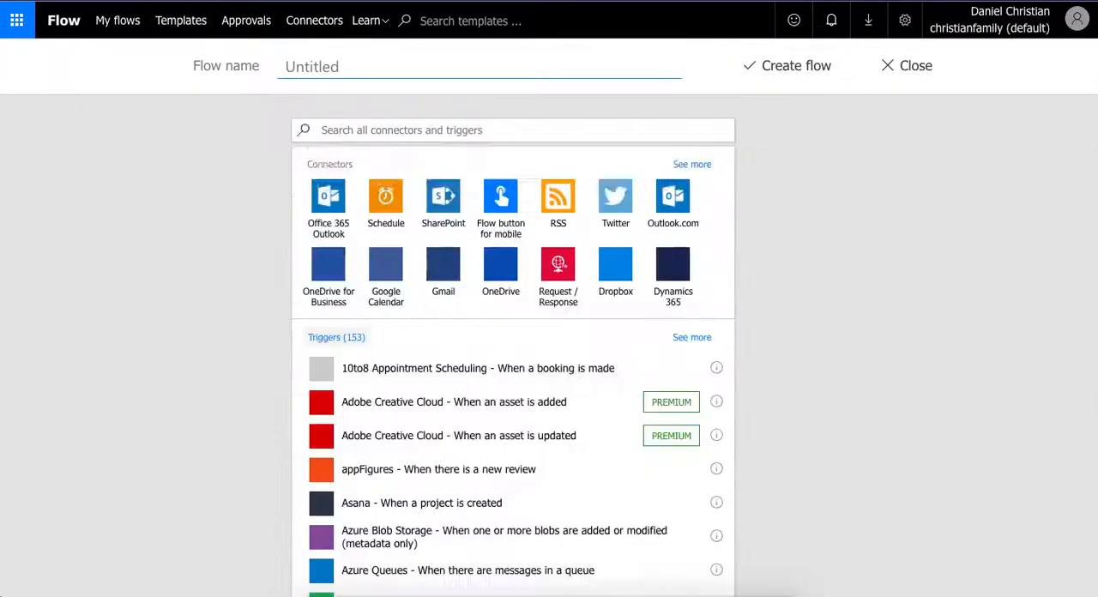
pyautogui.write('Flc')
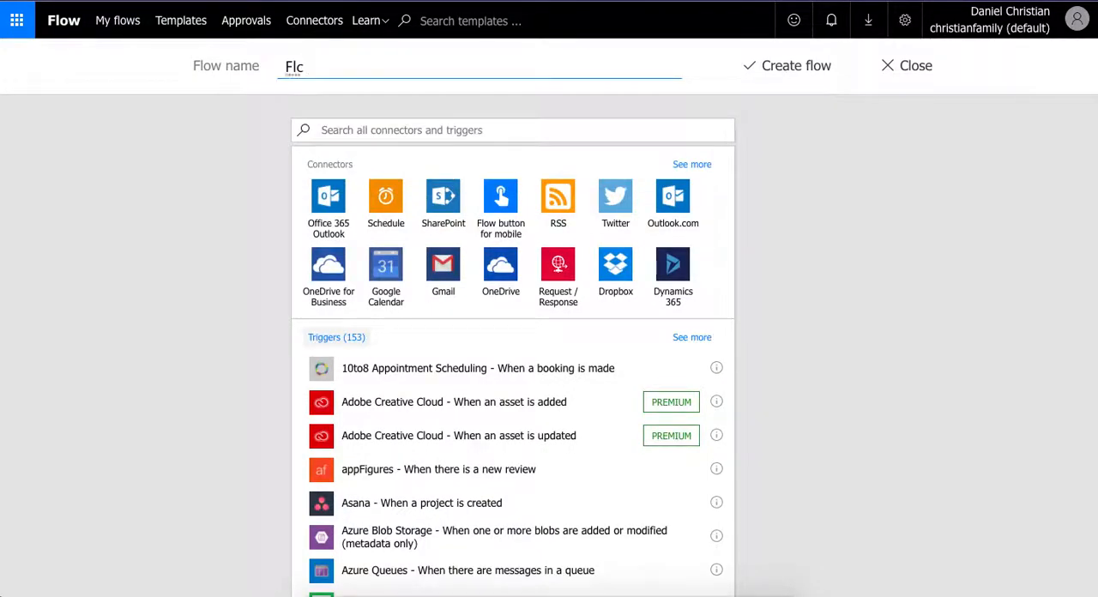
pyautogui.press('BackSpace')
pyautogui.write('ic white')
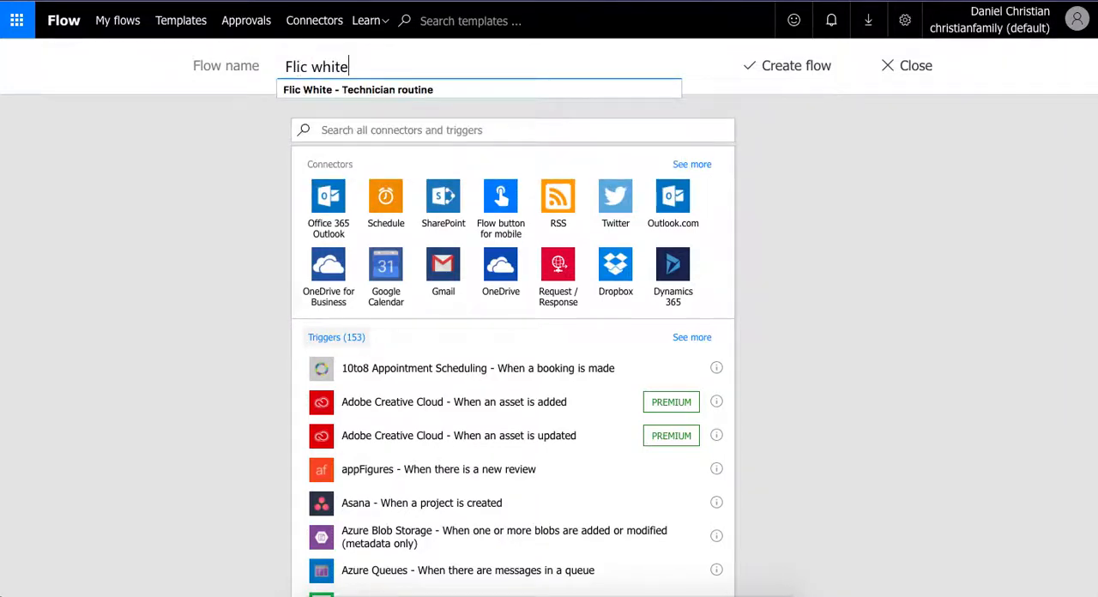
pyautogui.press('Down')
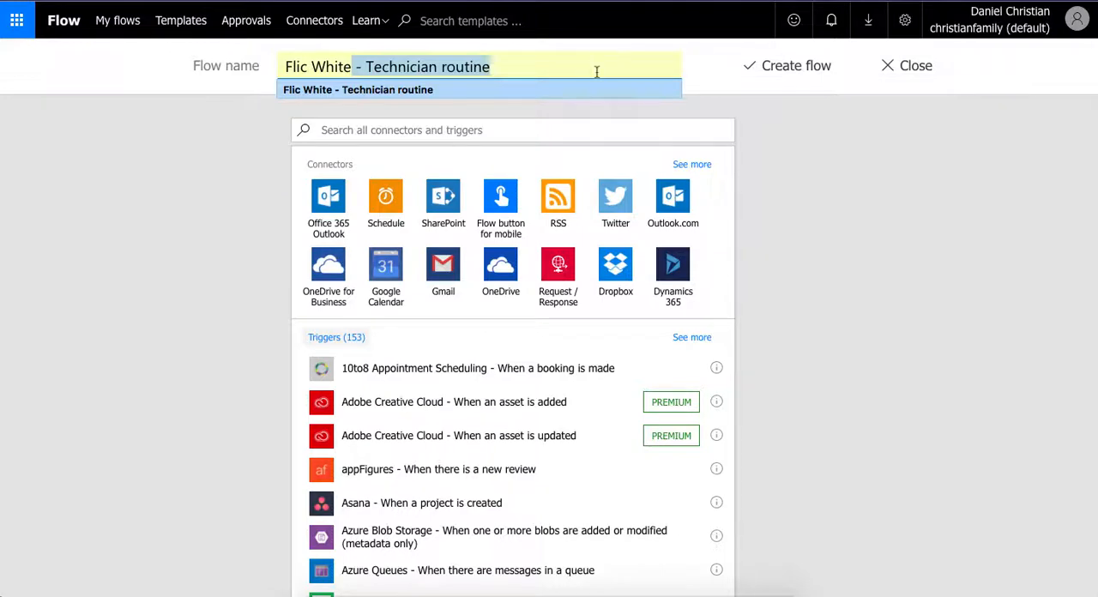
pyautogui.press('Right')
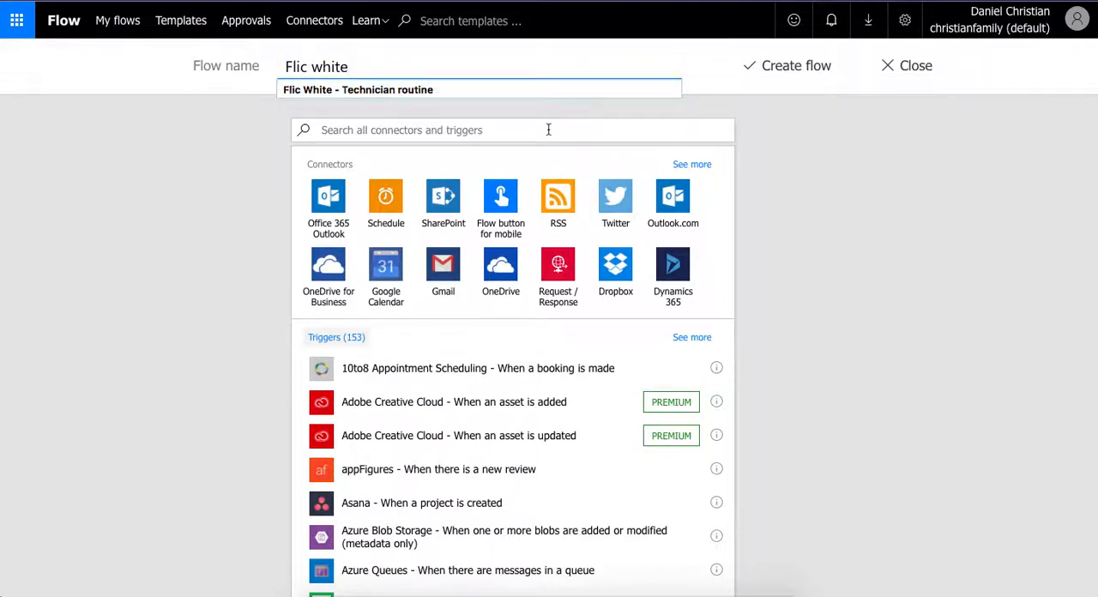
pyautogui.click(353, 90)
# - Search the connectors and triggers for "Flic" and add the "When a Flic is pressed" trigger
pyautogui.click(377, 128)
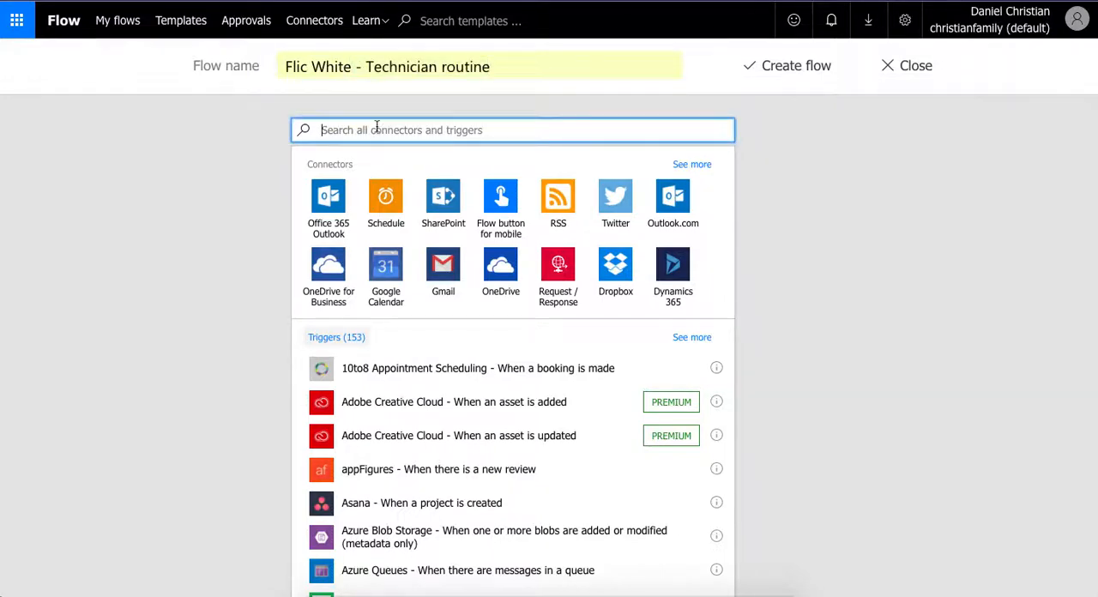
pyautogui.write('Flic')
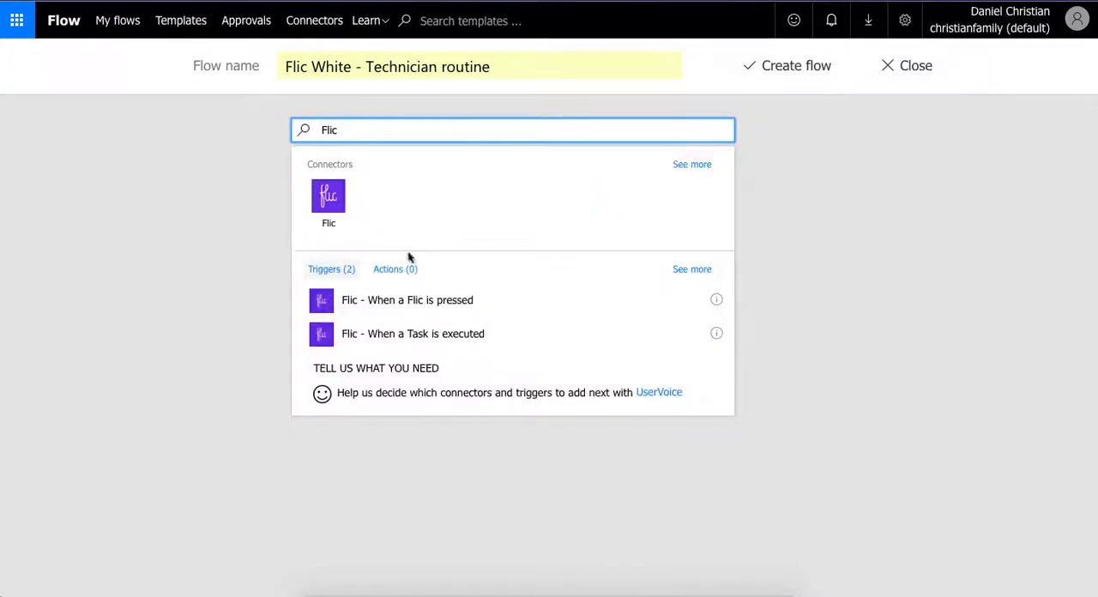
pyautogui.click(420, 311)
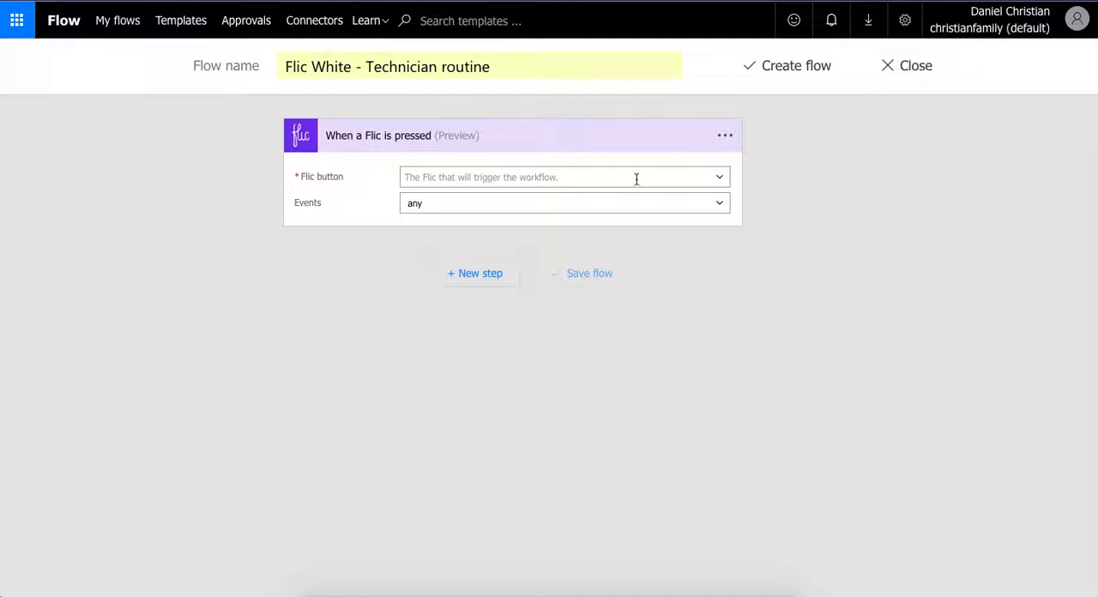
# - Set the trigger's Flic button to My White Flic and open the choices for its Events setting
pyautogui.click(719, 180)
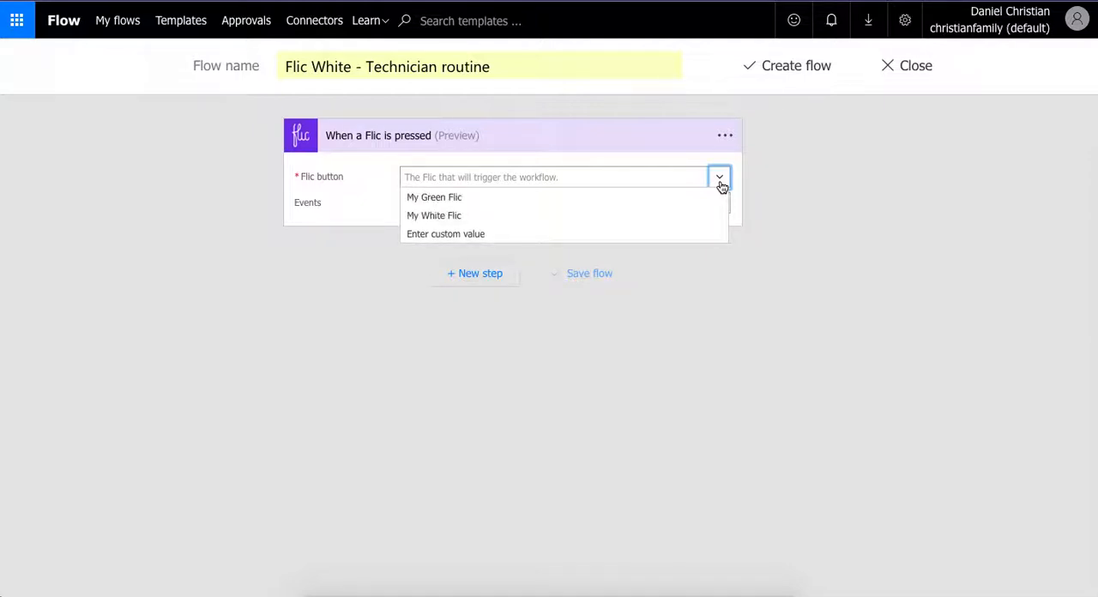
pyautogui.click(437, 217)
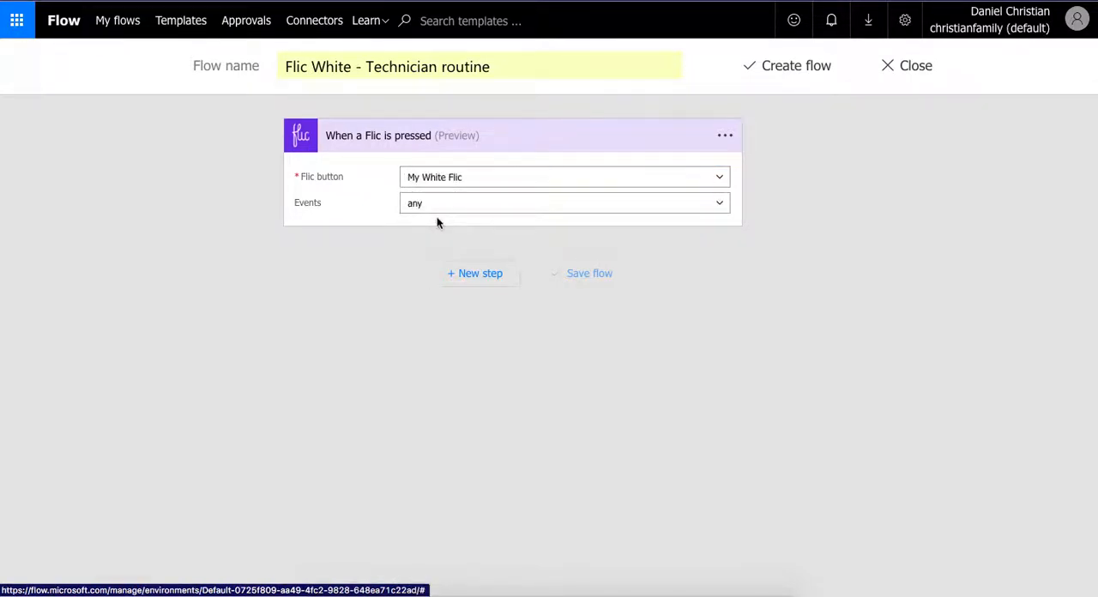
pyautogui.click(722, 206)
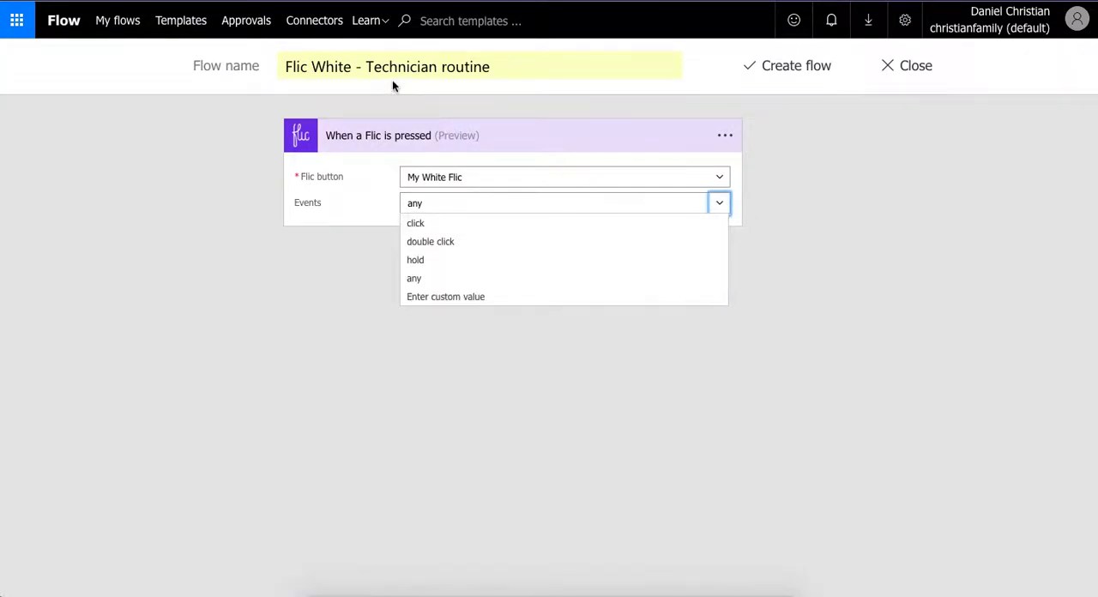
# - Rename the flow "Flic White - Technician arrived" and set the Flic trigger's Events to click
pyautogui.click(498, 71)
pyautogui.press('BackSpace')
pyautogui.press('BackSpace')
pyautogui.press('BackSpace')
pyautogui.press('BackSpace')
pyautogui.press('BackSpace')
pyautogui.press('BackSpace')
pyautogui.press('BackSpace')
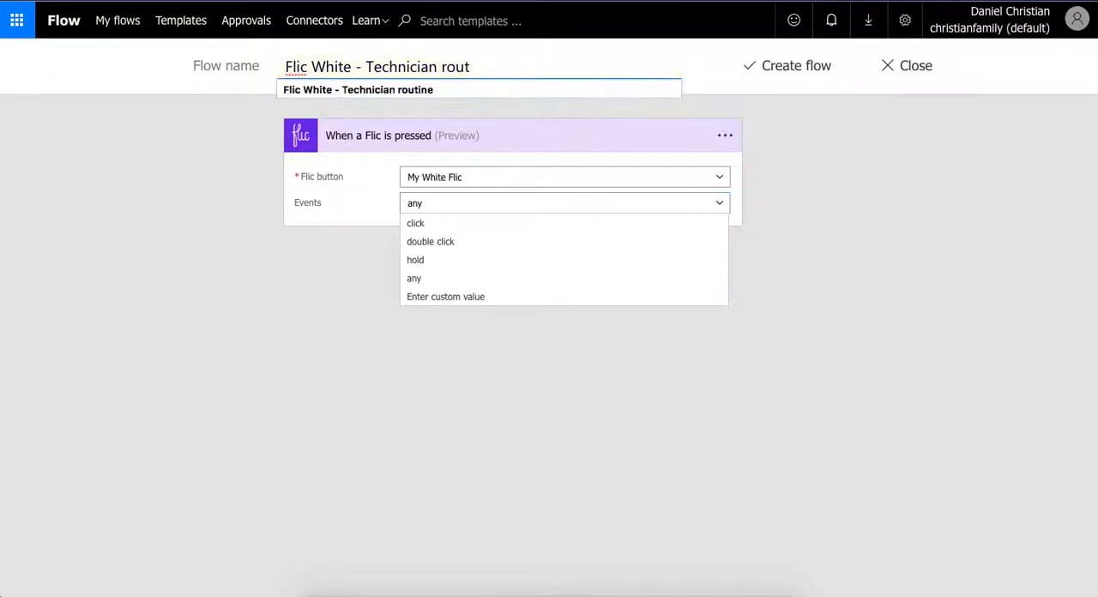
pyautogui.write('arrived')
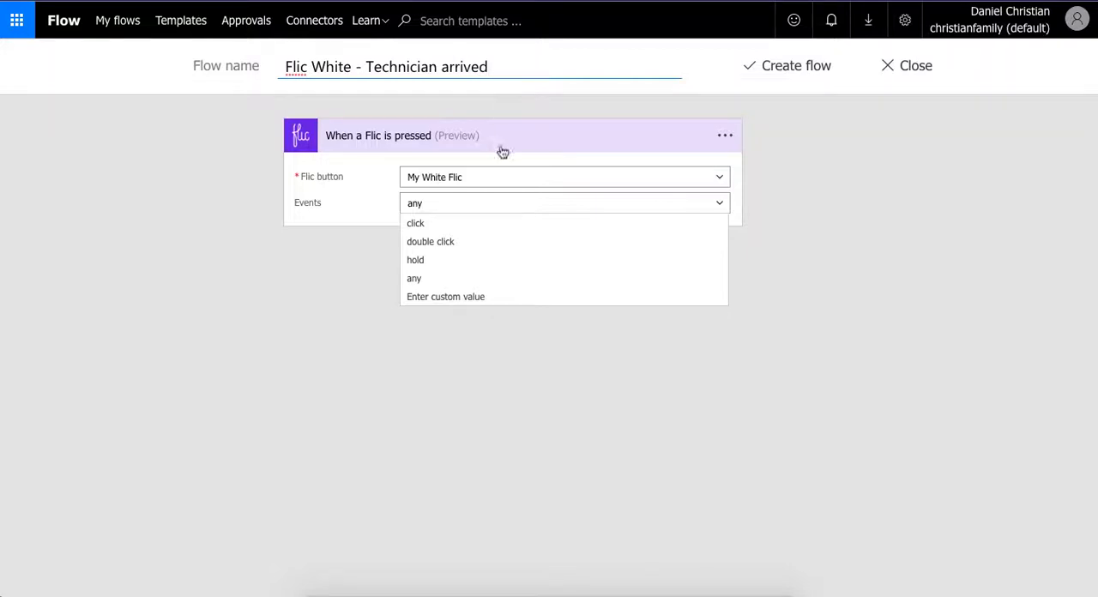
pyautogui.click(436, 227)
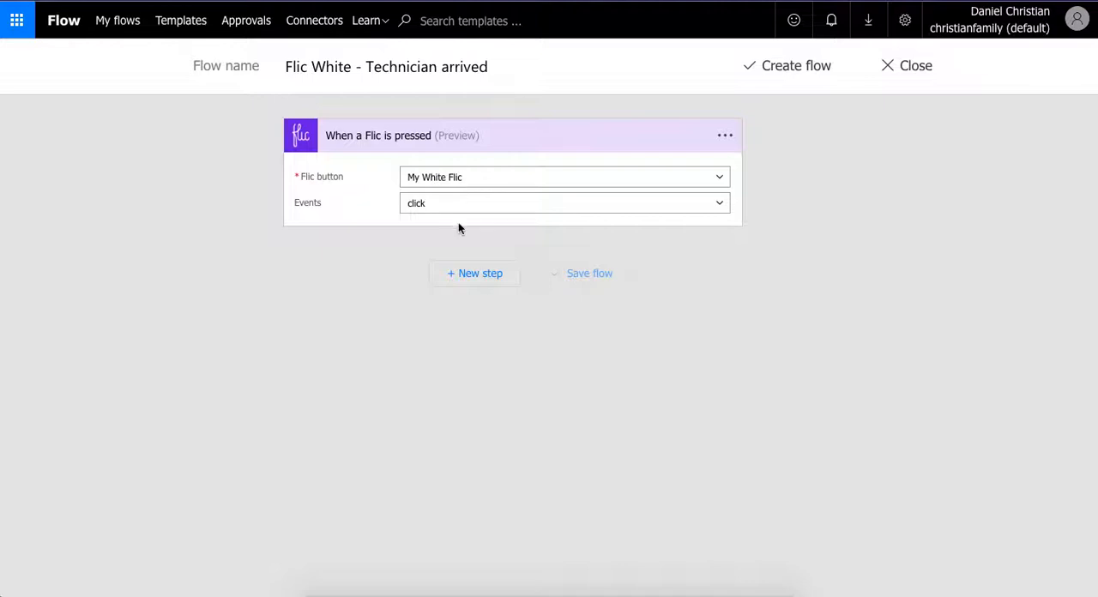
# - Add an action after the trigger by searching for "forec" and choosing MSN Weather's Get forecast for today
pyautogui.click(491, 276)
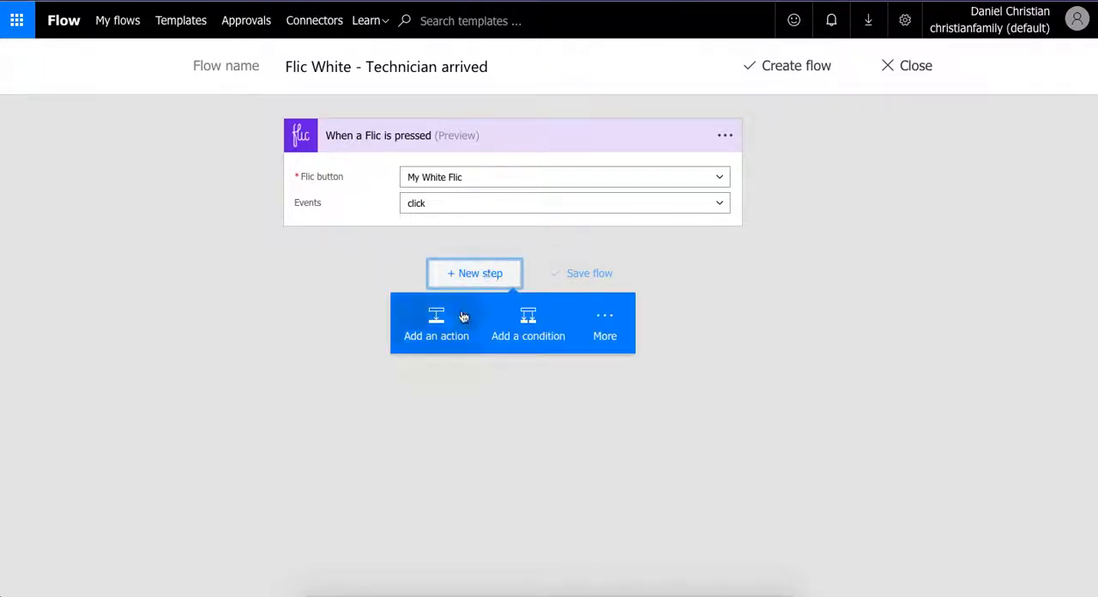
pyautogui.click(446, 324)
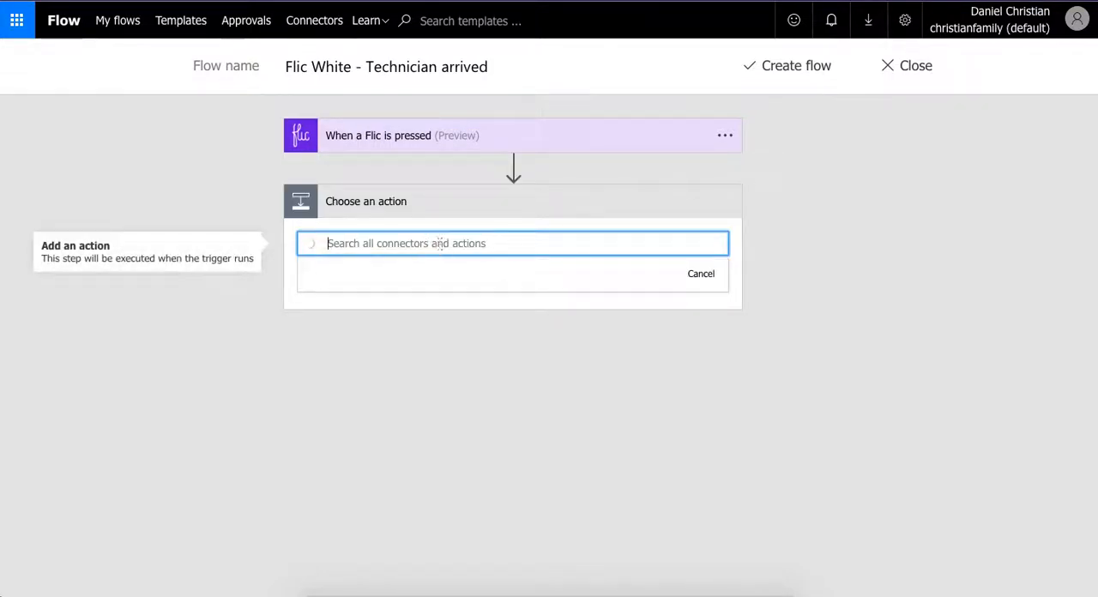
pyautogui.write('forec')
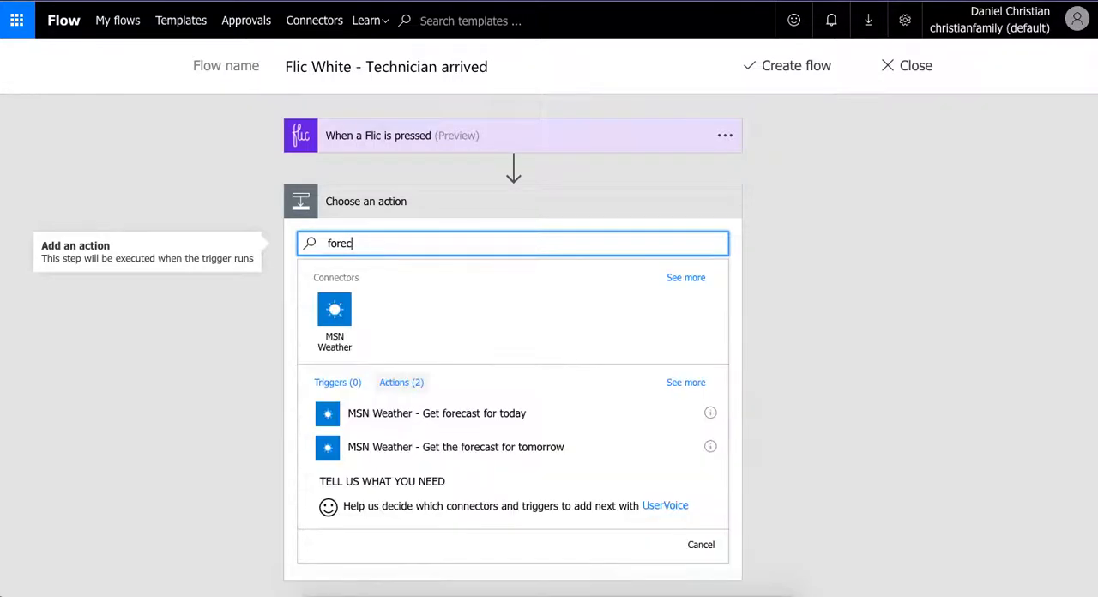
pyautogui.click(434, 423)
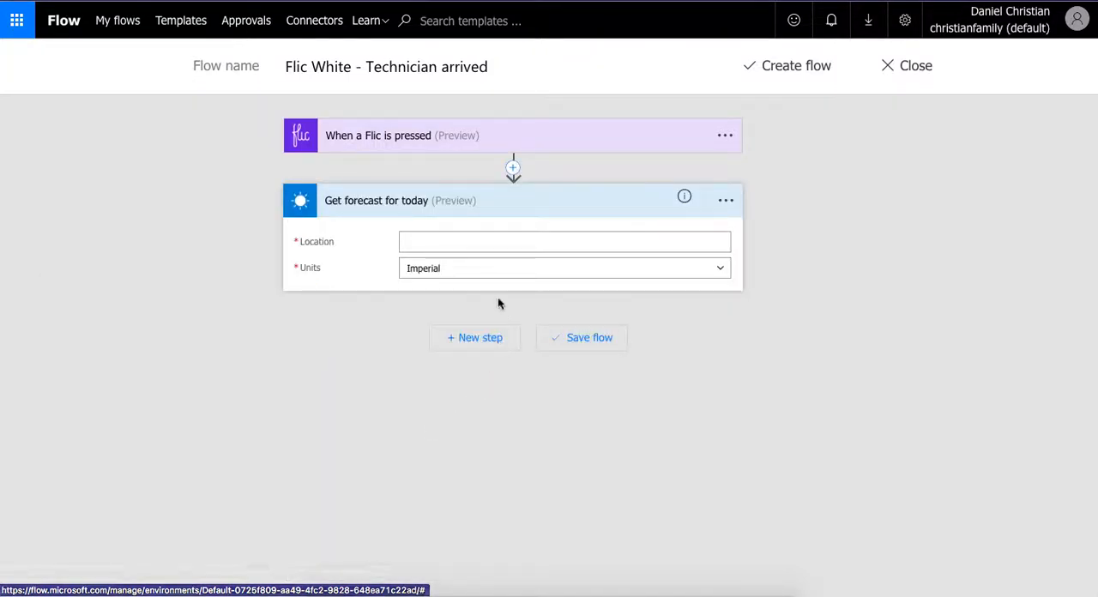
# - Set the forecast's Location to the Flic trigger's Latitude and Longitude dynamic values, separated by a comma
pyautogui.click(486, 247)
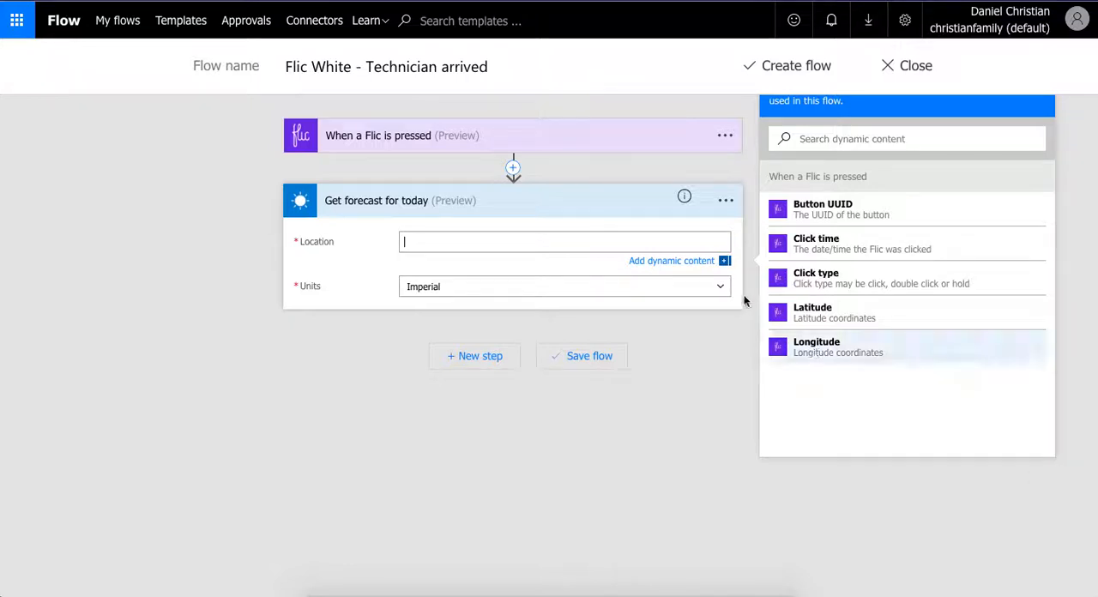
pyautogui.click(803, 322)
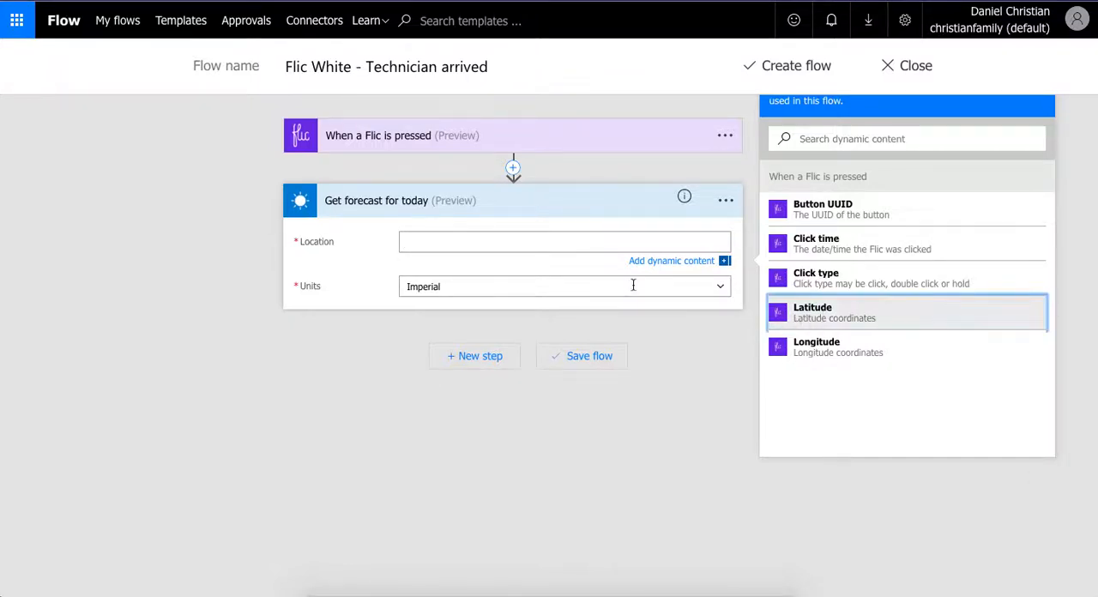
pyautogui.click(513, 246)
pyautogui.write(',')
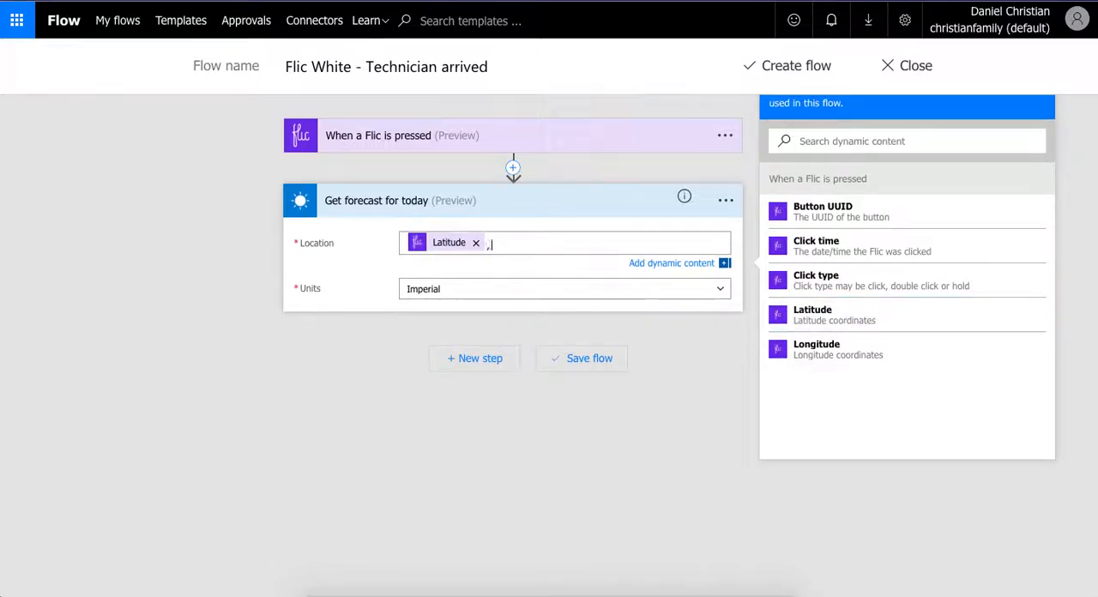
pyautogui.click(798, 351)
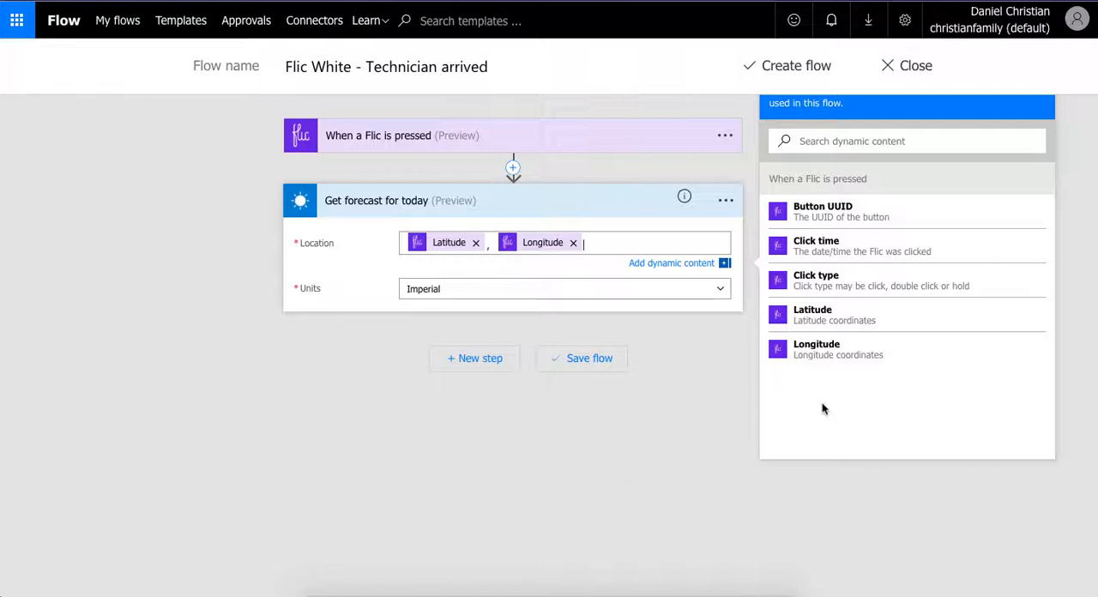
pyautogui.click(310, 327)
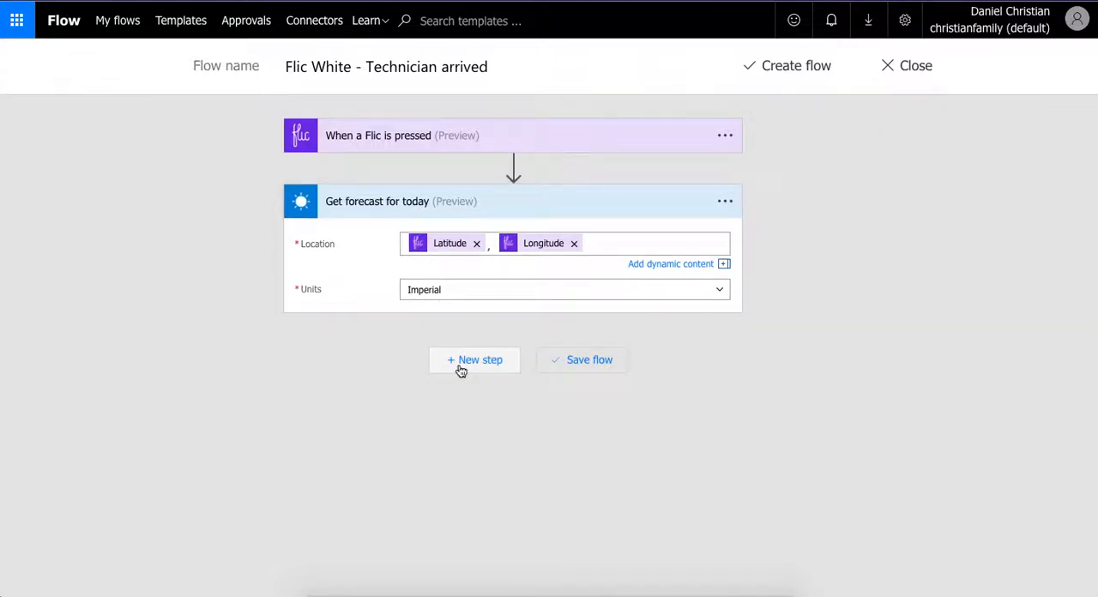
# - Add a SharePoint Get items action after the weather forecast
pyautogui.click(461, 368)
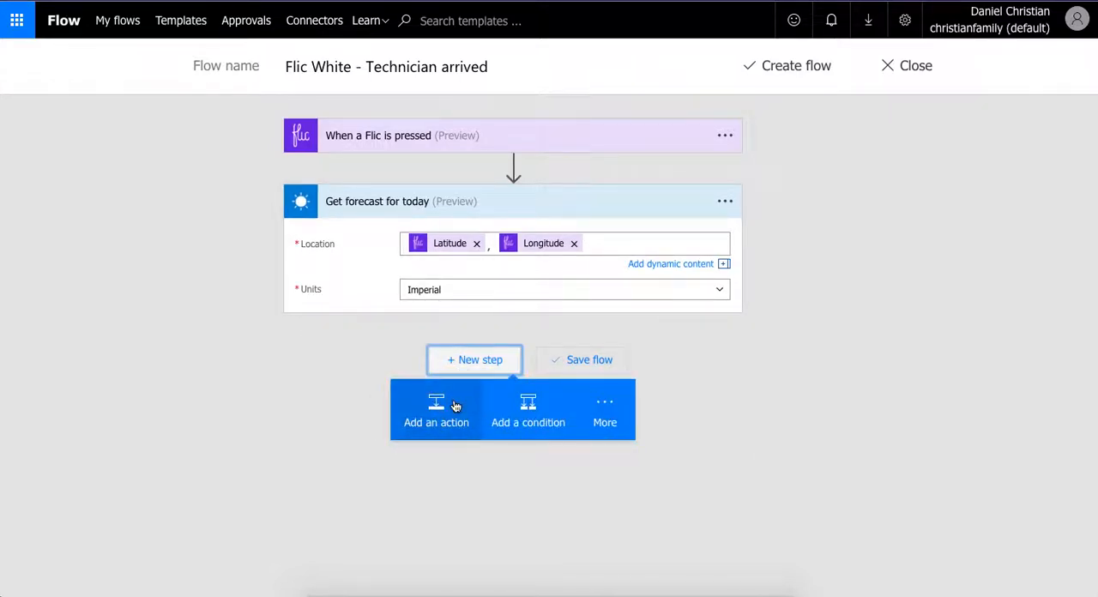
pyautogui.click(457, 406)
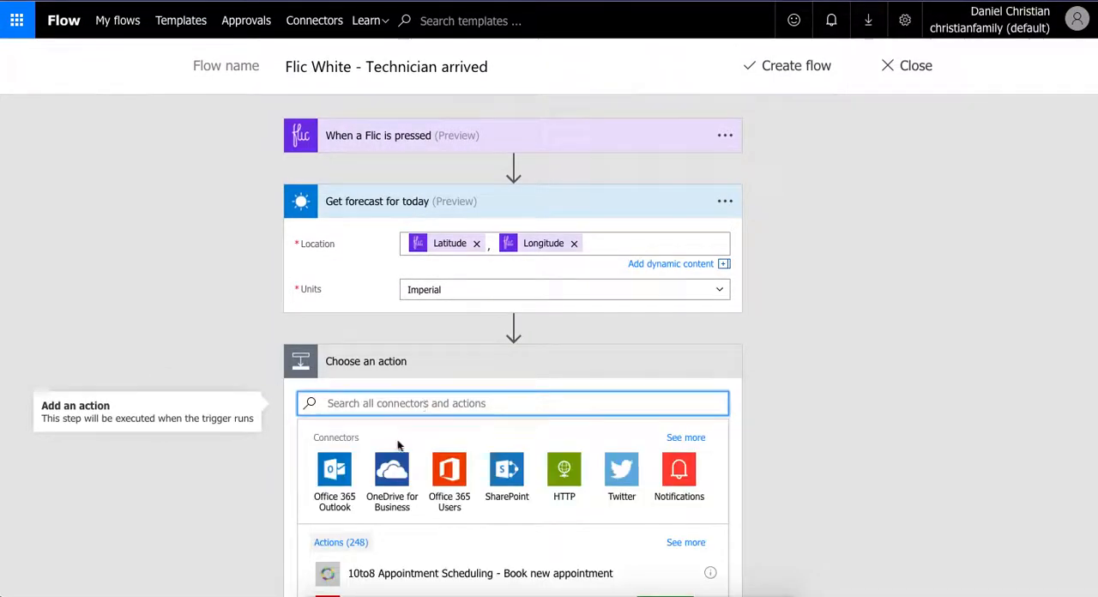
pyautogui.click(504, 472)
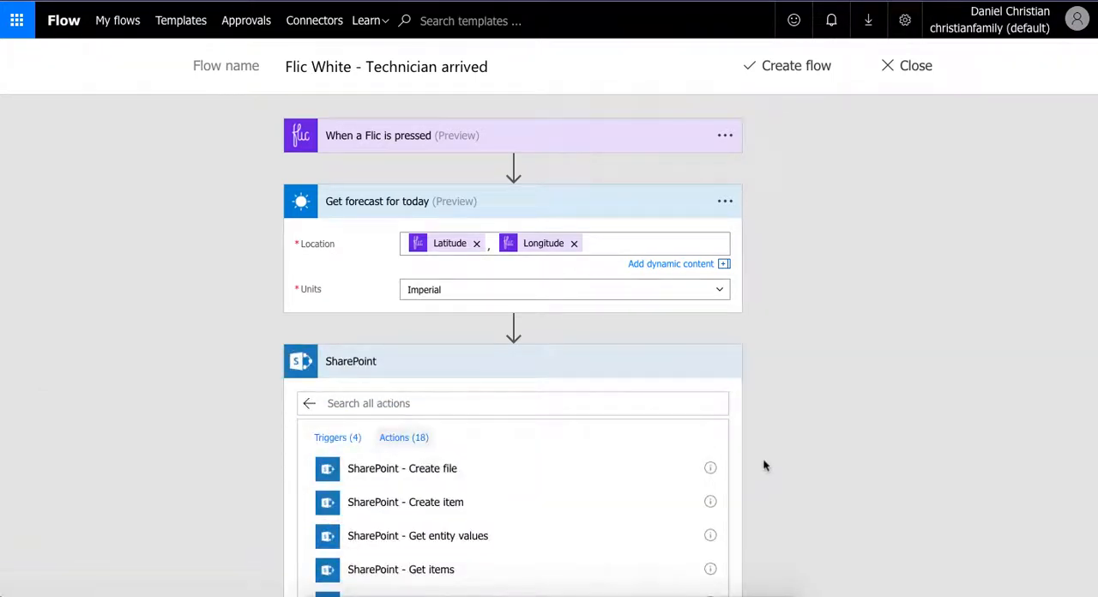
pyautogui.click(453, 568)
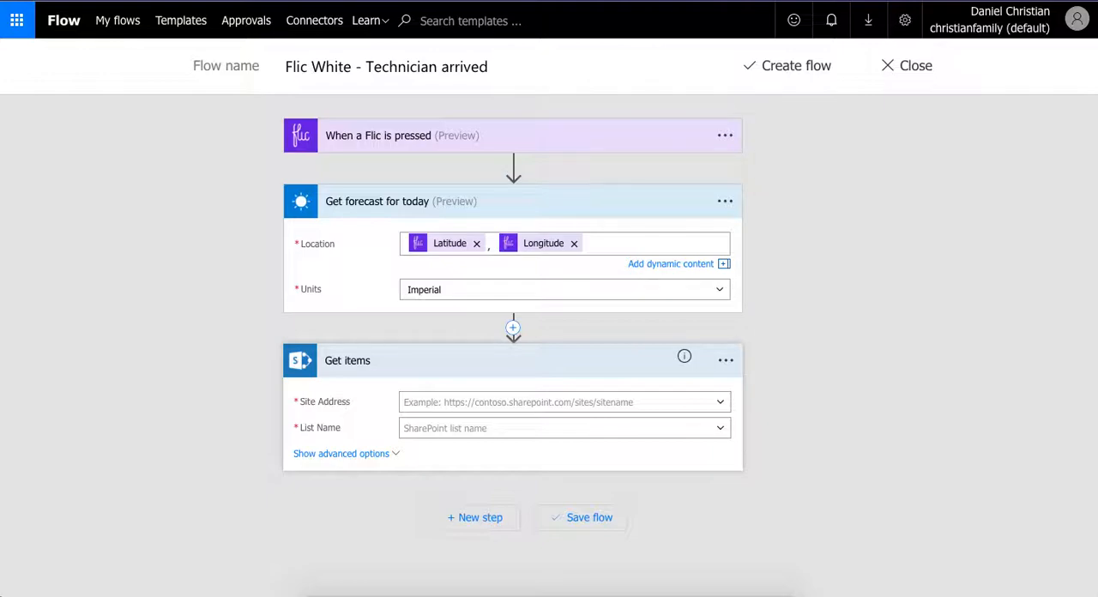
# - Point the Get items action to the Modern Team Site address and the Flic owner list
pyautogui.hotkey('ctrl', 'Tab')
pyautogui.click(722, 409)
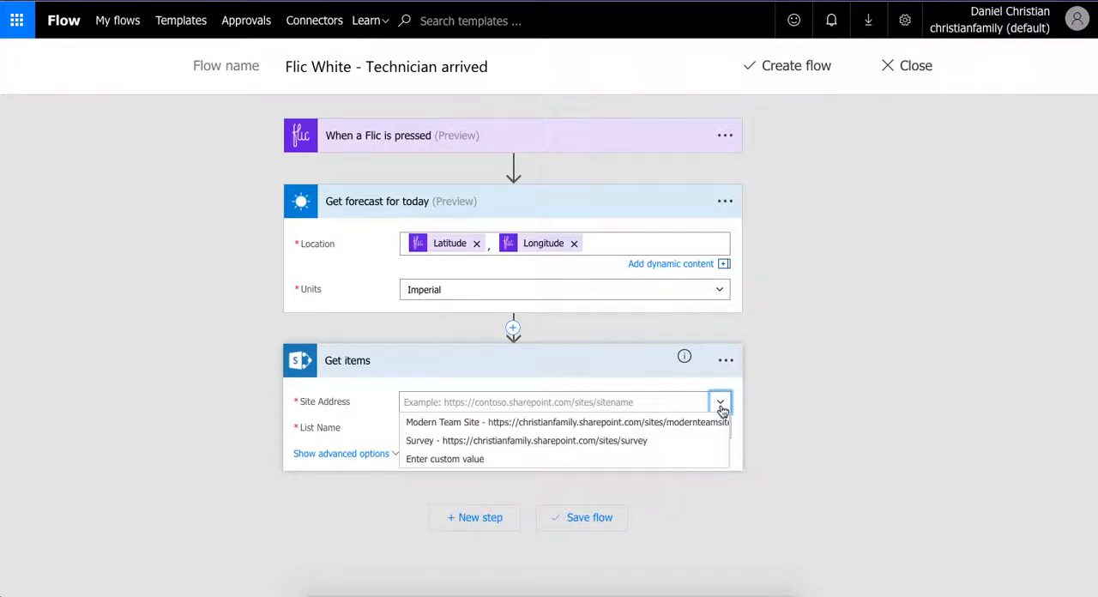
pyautogui.click(691, 420)
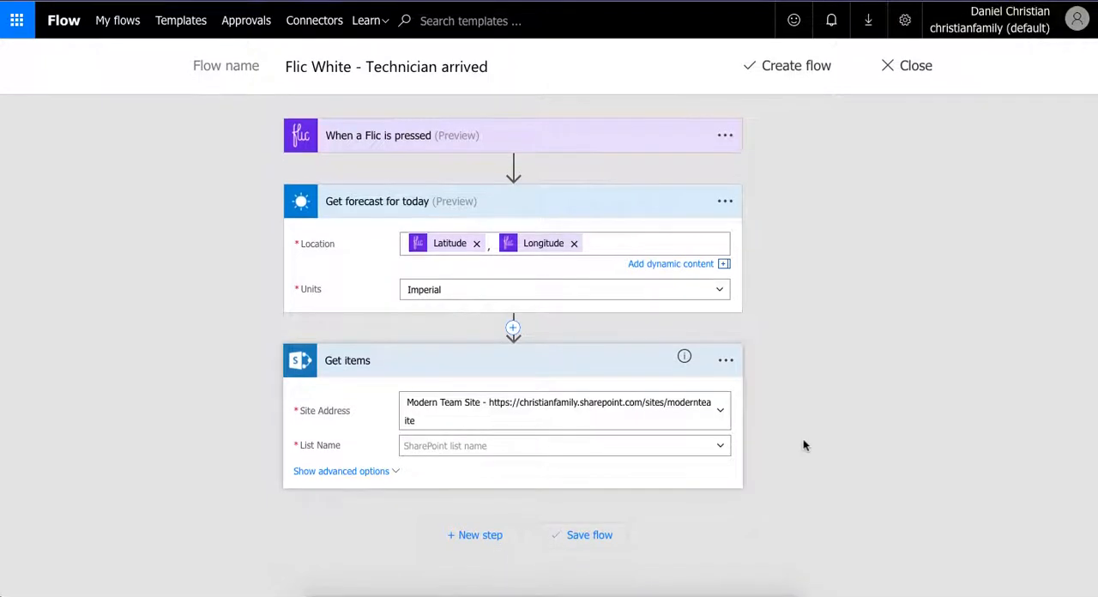
pyautogui.click(723, 452)
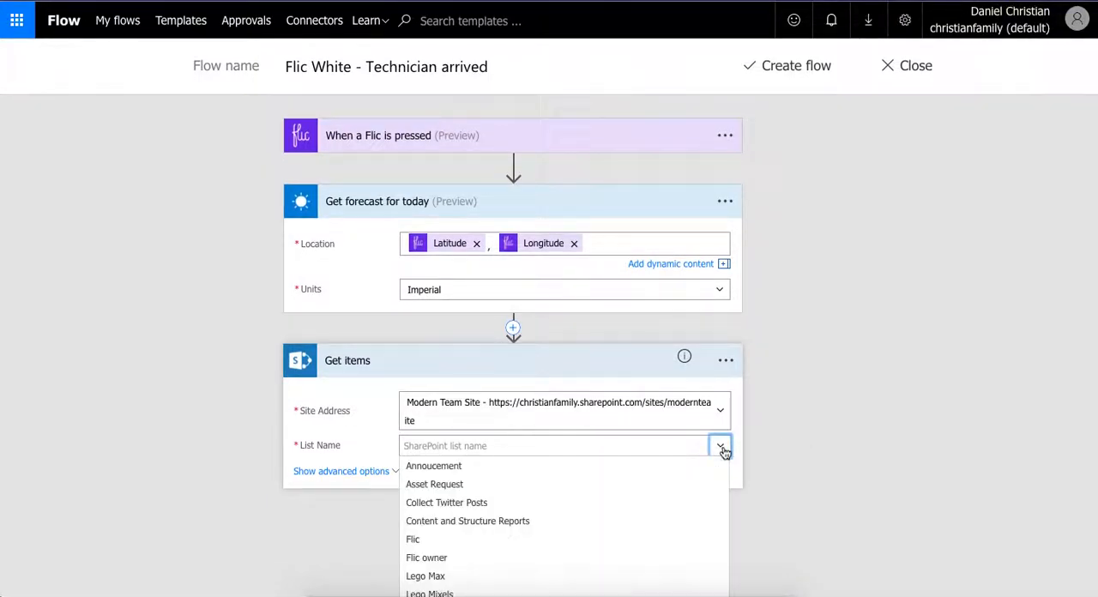
pyautogui.click(429, 559)
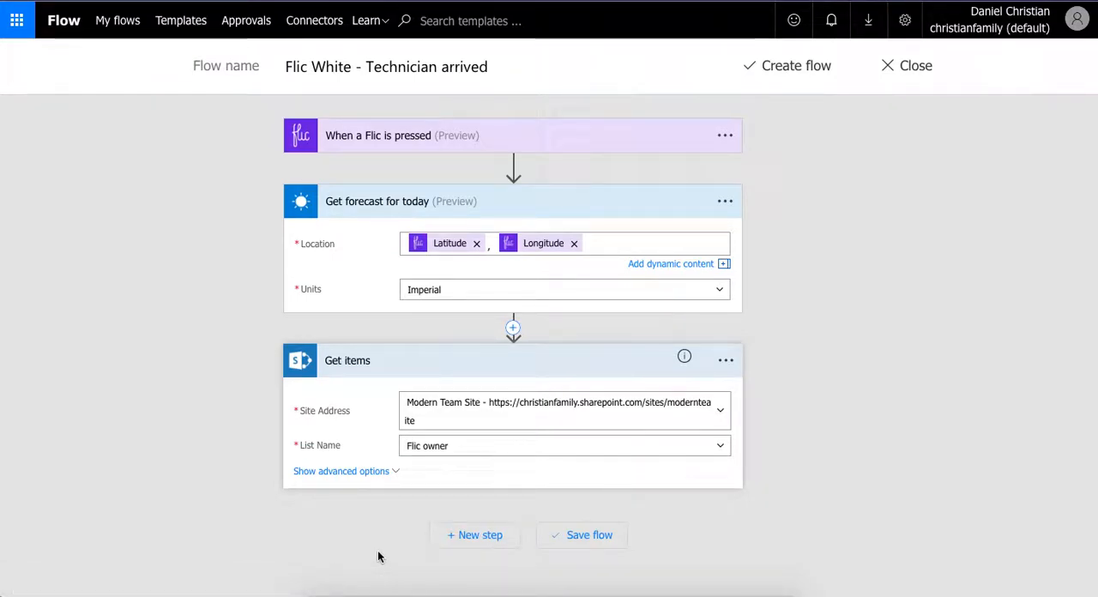
# - Add an Apply to each loop after Get items and use the Get items value output as its input
pyautogui.click(475, 538)
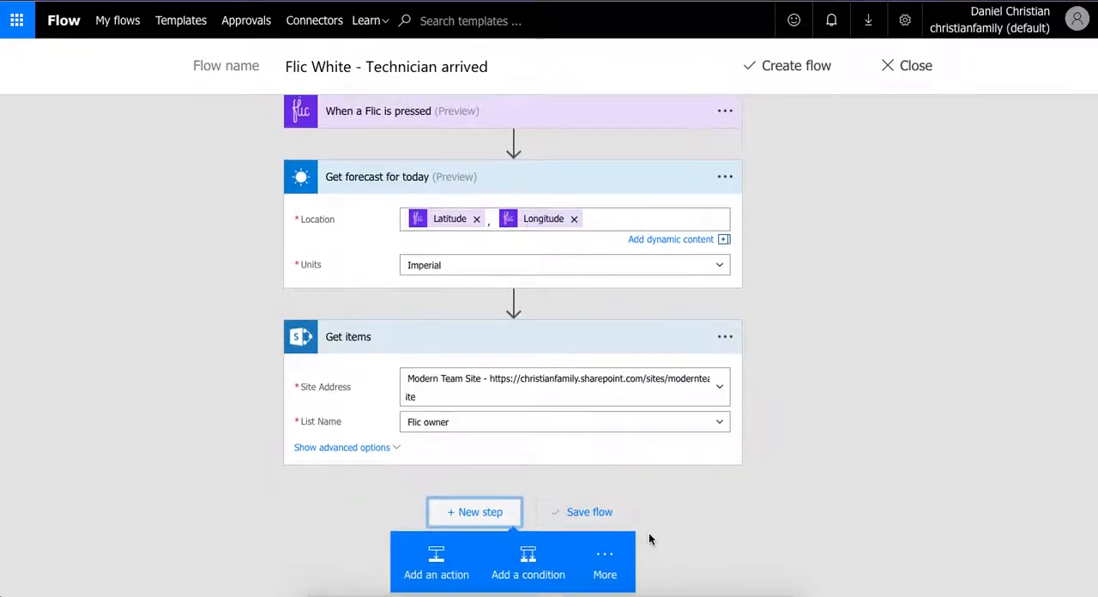
pyautogui.click(606, 553)
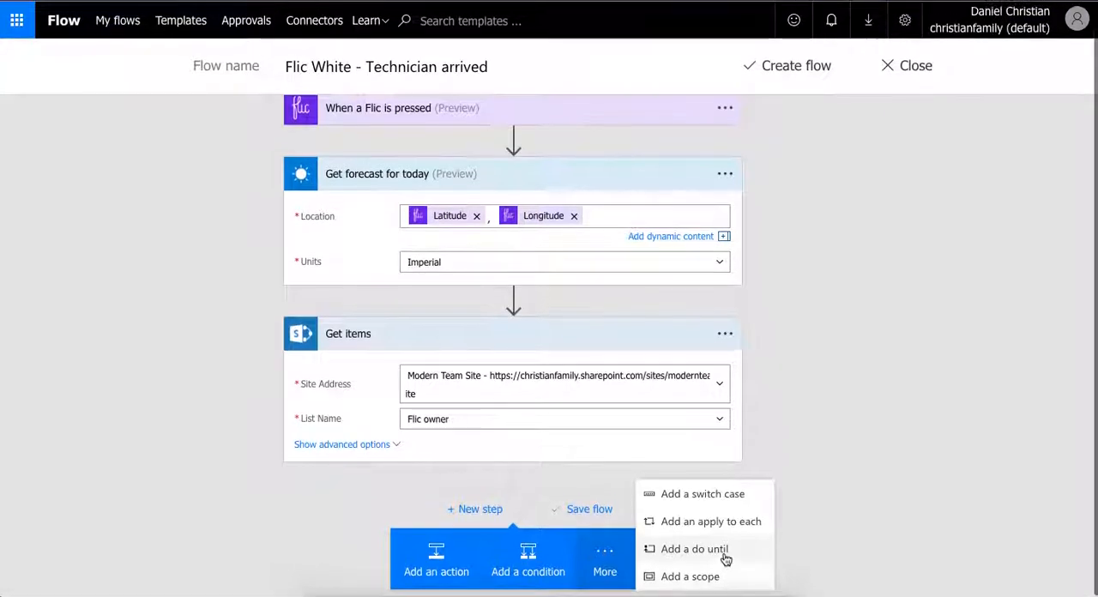
pyautogui.click(721, 523)
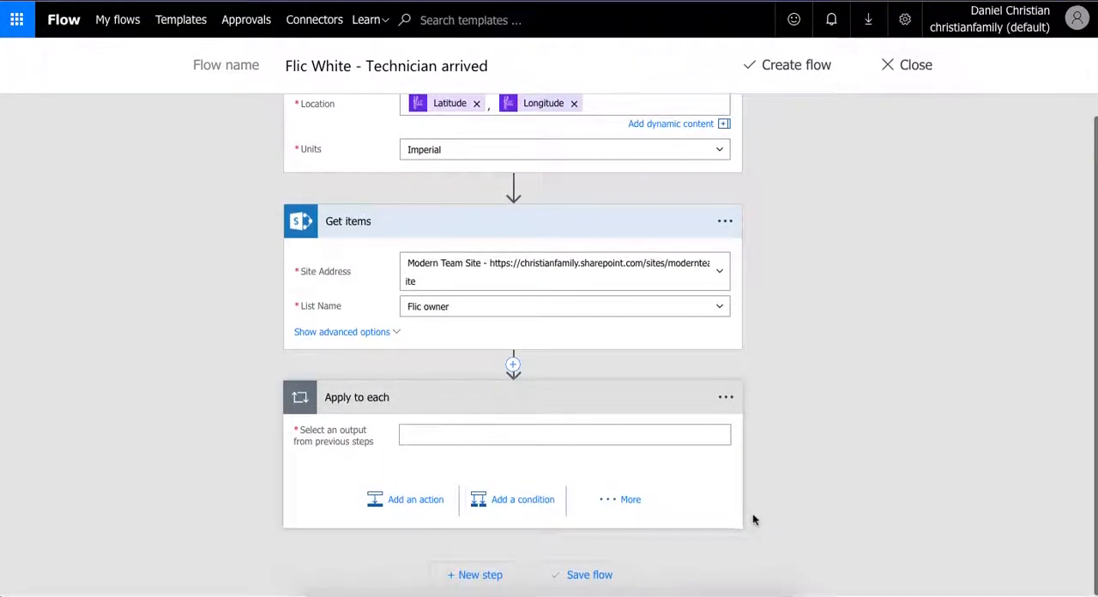
pyautogui.click(464, 427)
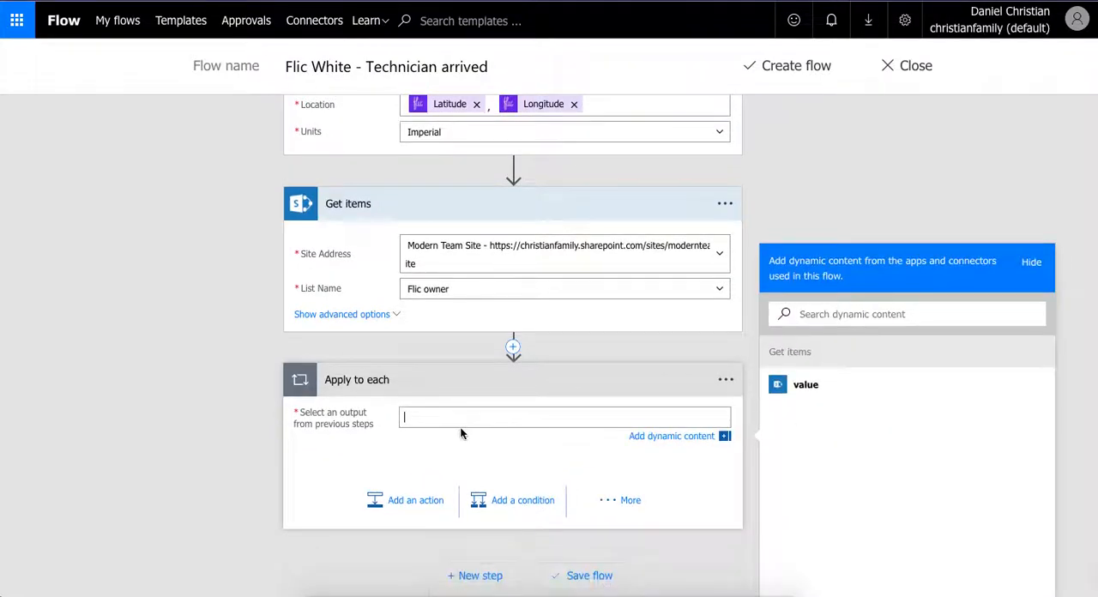
pyautogui.click(806, 389)
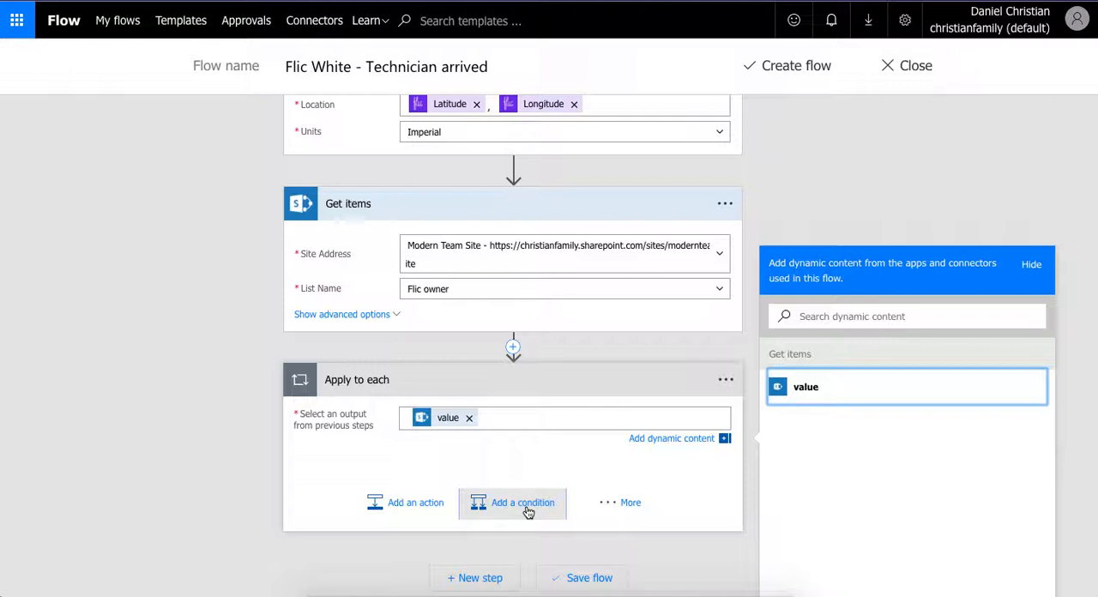
pyautogui.click(723, 440)
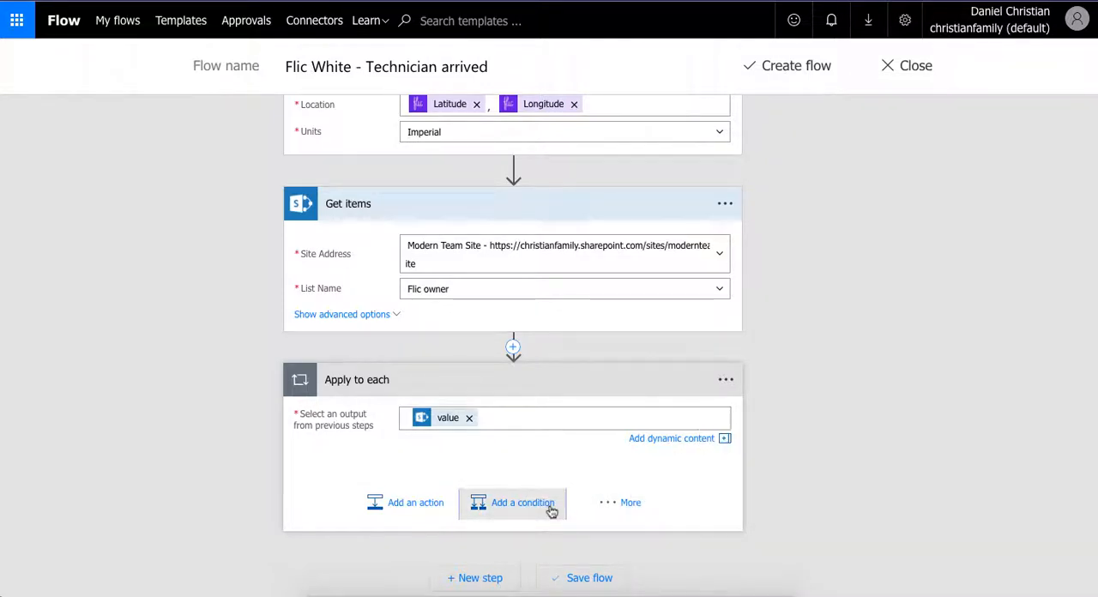
# - Add a condition inside the Apply to each loop and use the Flic trigger's Button UUID as its first value
pyautogui.click(551, 511)
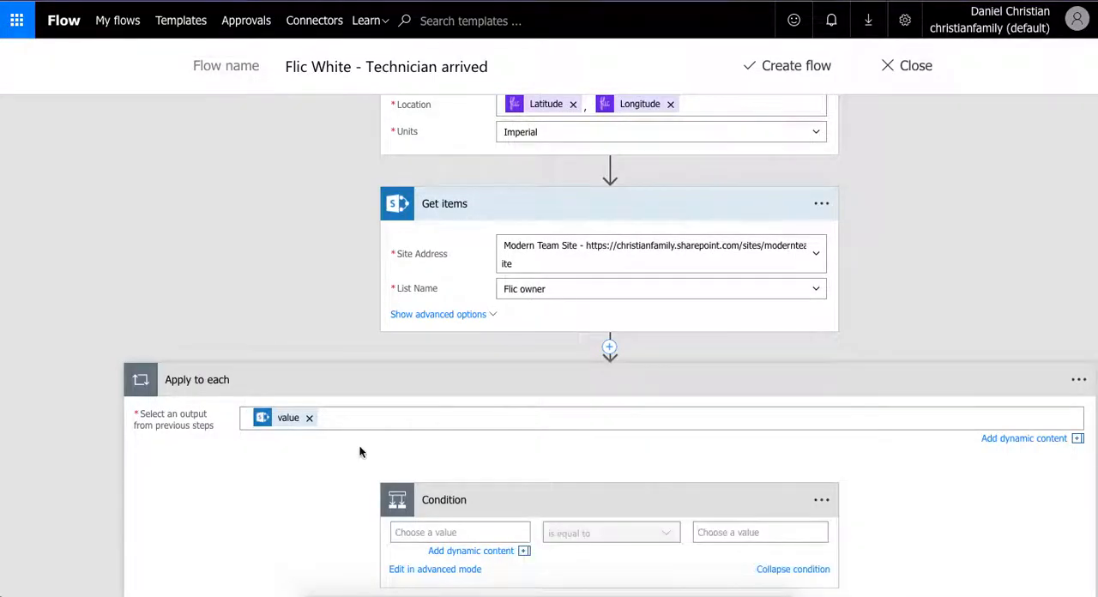
pyautogui.scroll(-1, 360, 452)
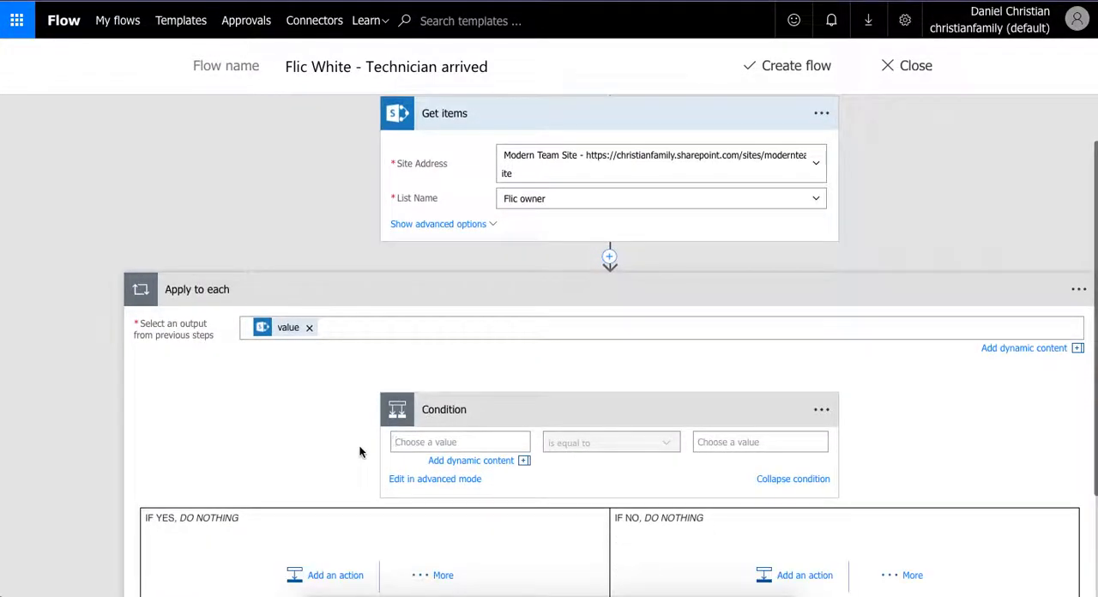
pyautogui.click(433, 442)
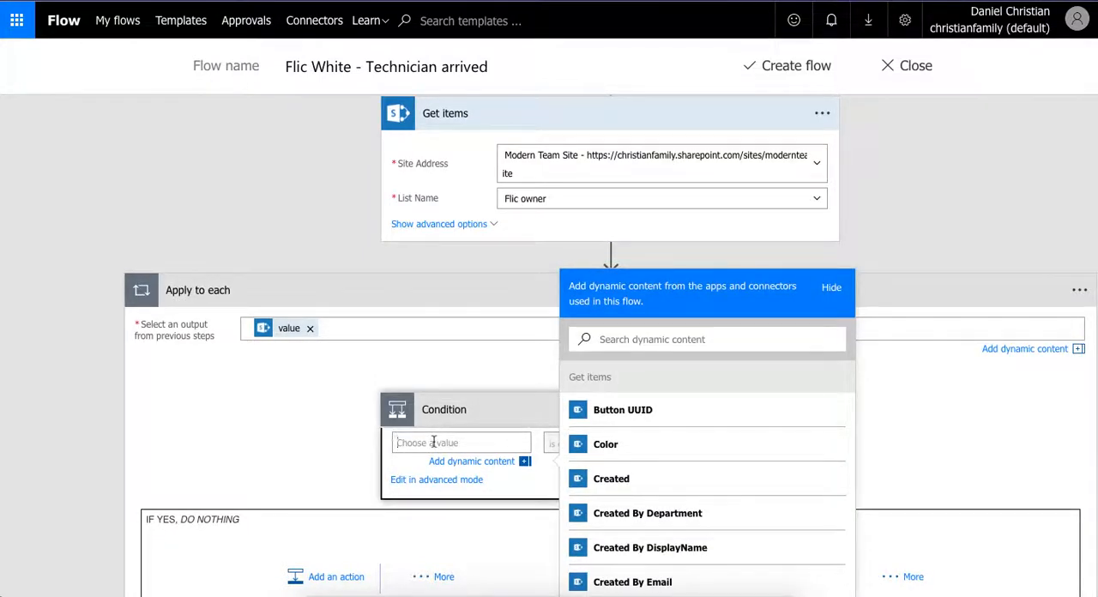
pyautogui.scroll(-3, 694, 468)
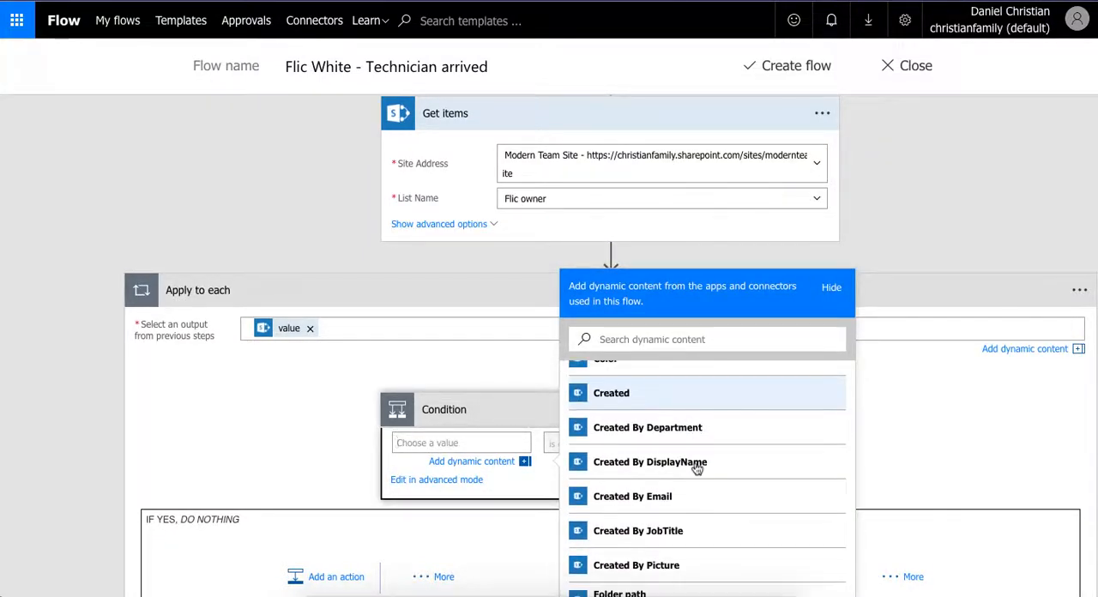
pyautogui.scroll(-2, 697, 468)
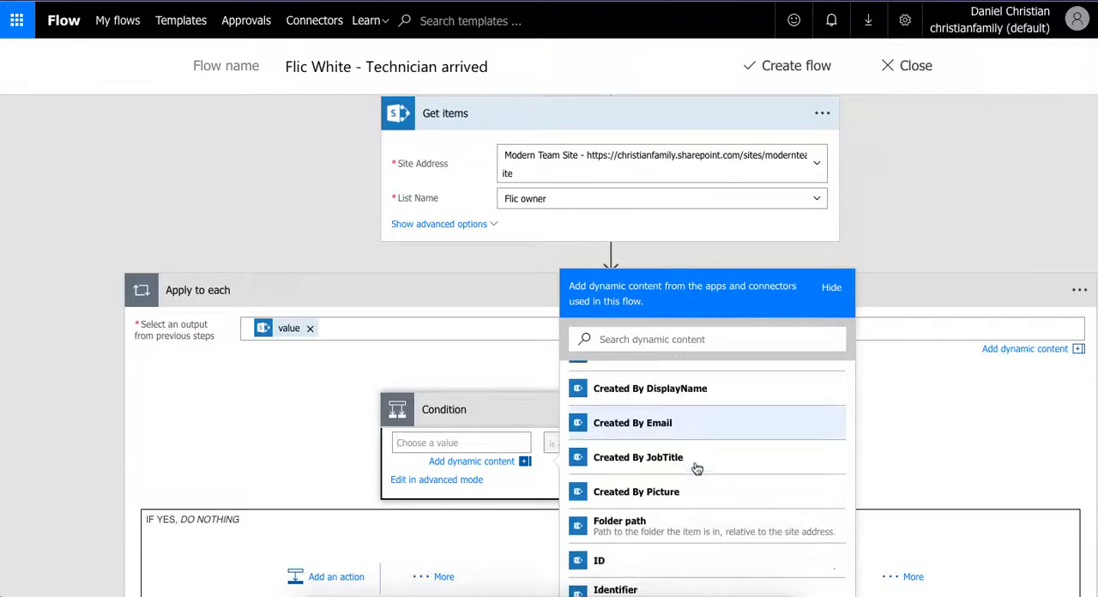
pyautogui.scroll(-8, 696, 468)
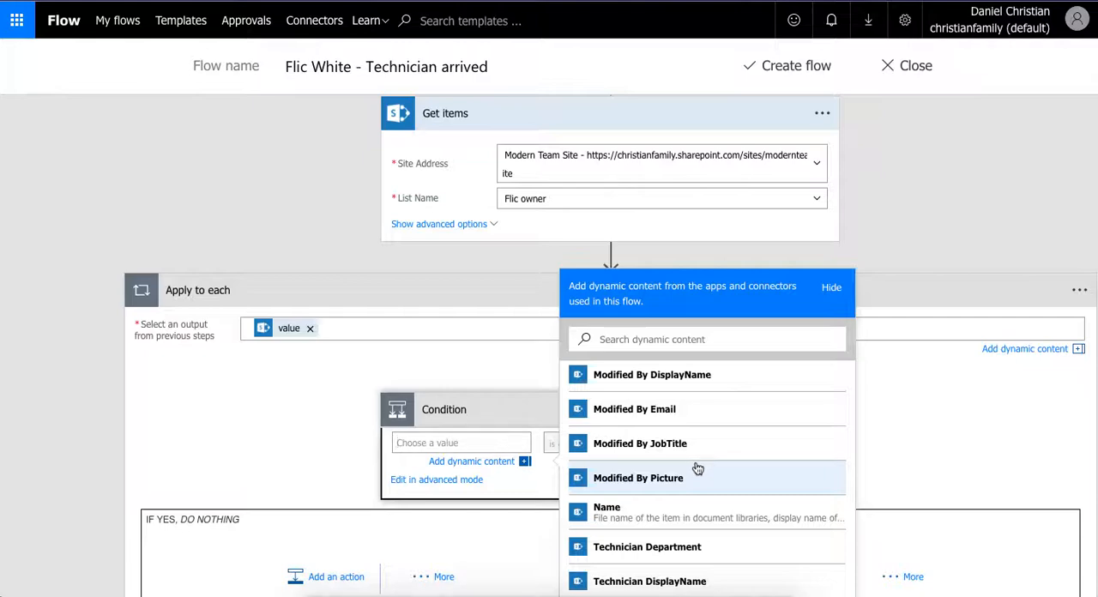
pyautogui.scroll(-5, 697, 468)
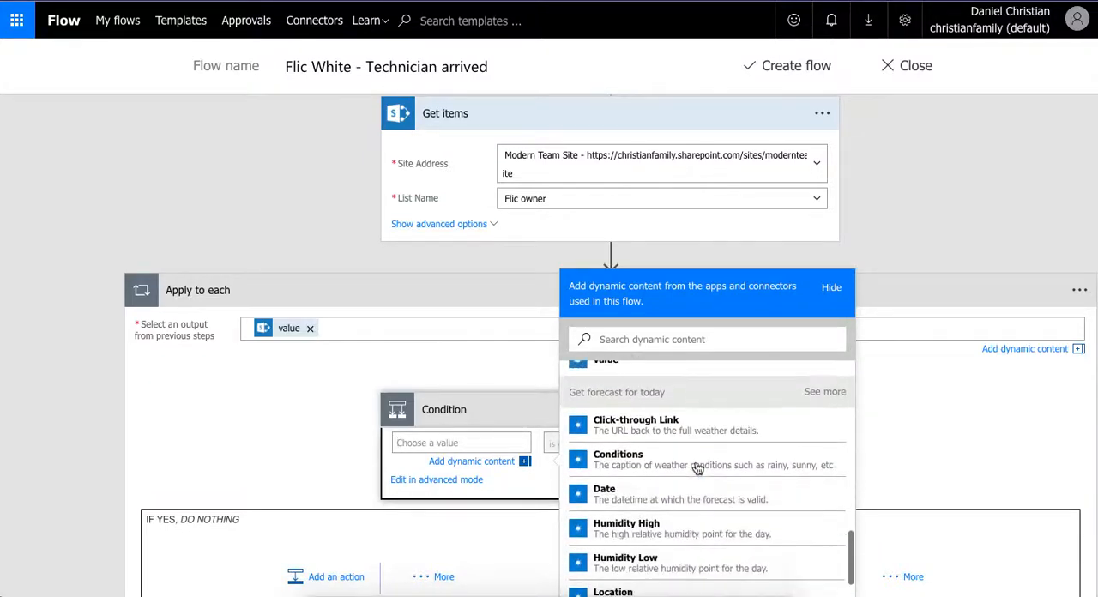
pyautogui.scroll(-4, 697, 469)
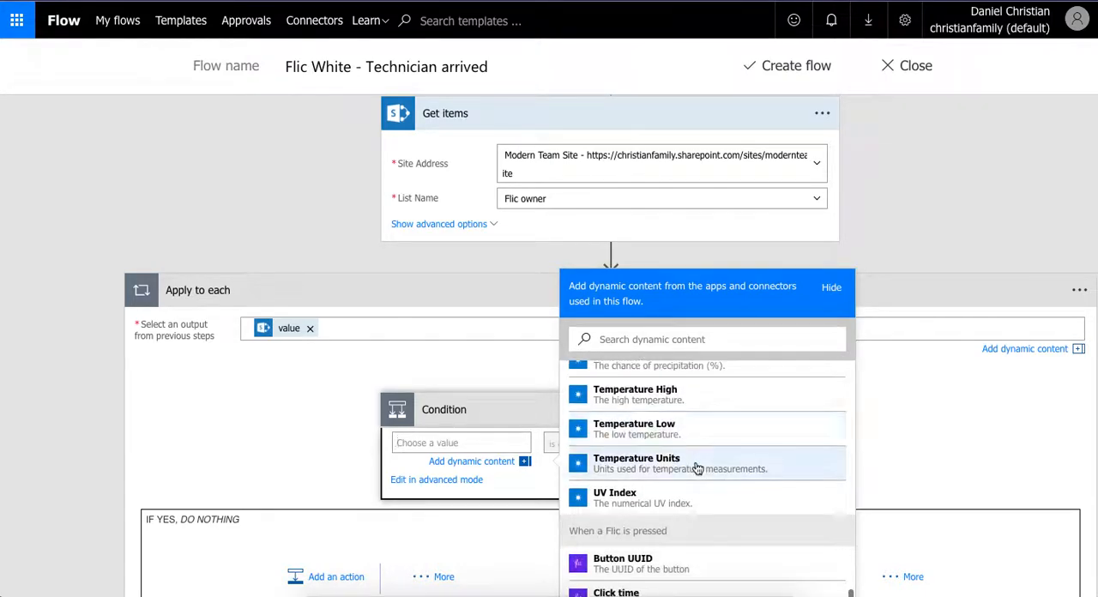
pyautogui.scroll(-1, 698, 468)
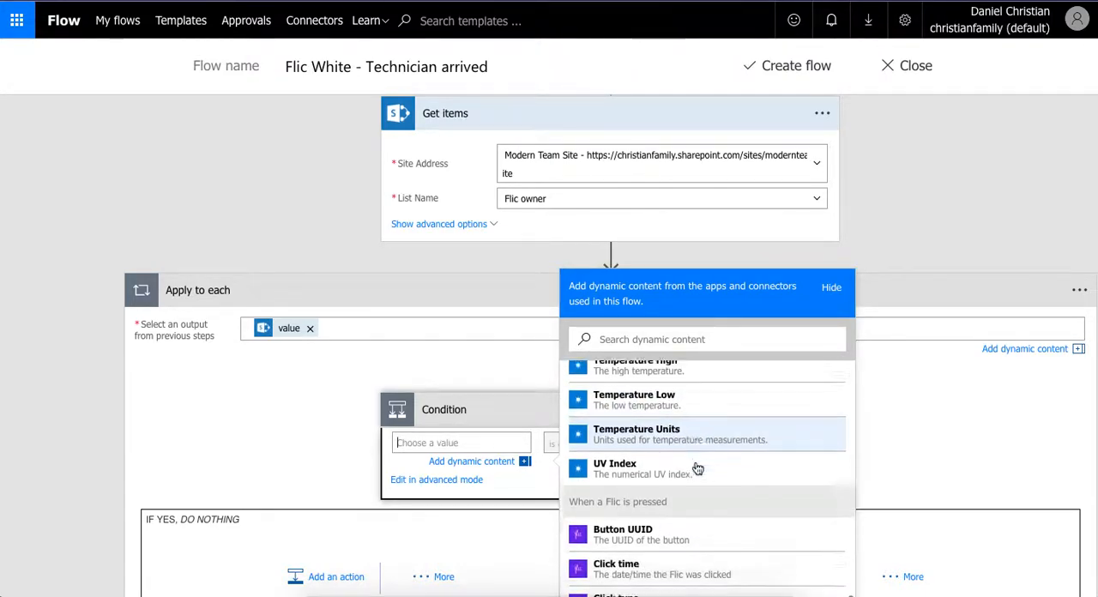
pyautogui.click(679, 530)
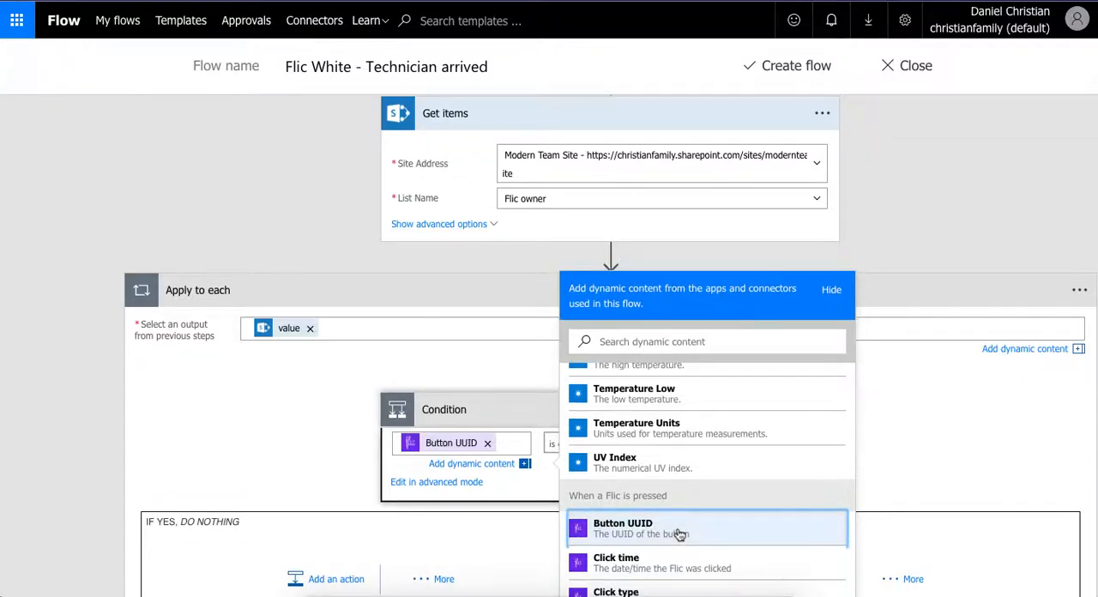
pyautogui.click(525, 467)
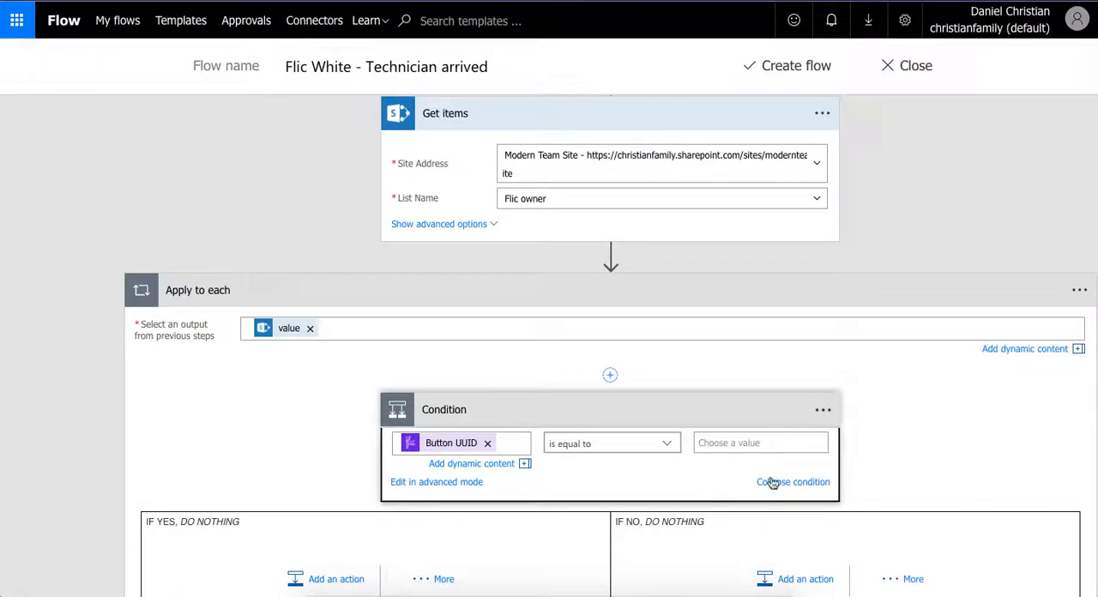
# - Set the condition's comparison value to the Button UUID from Get items
pyautogui.click(725, 444)
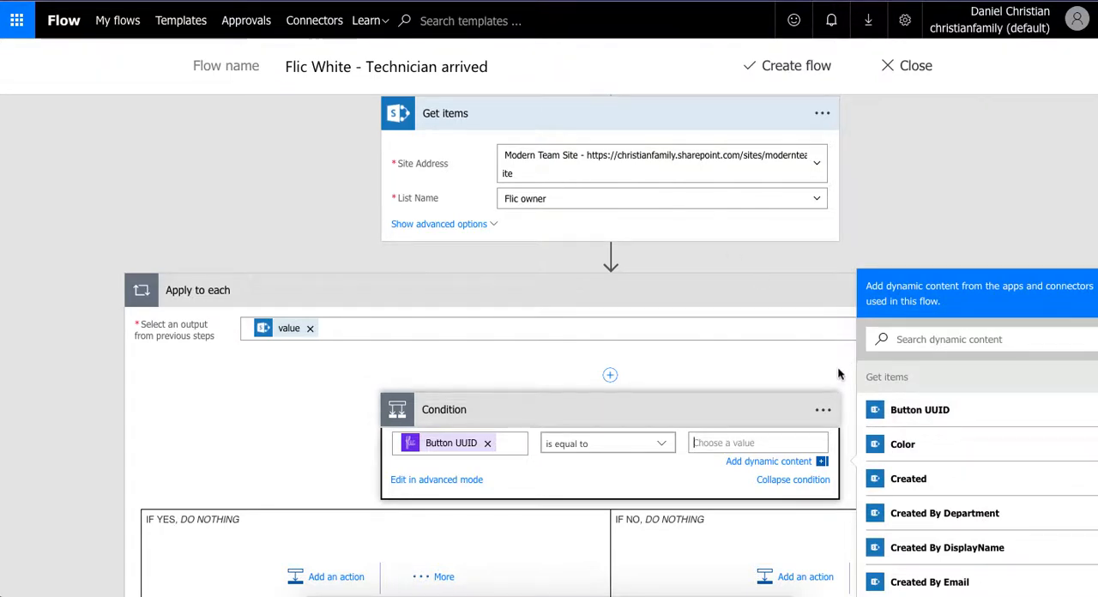
pyautogui.click(894, 410)
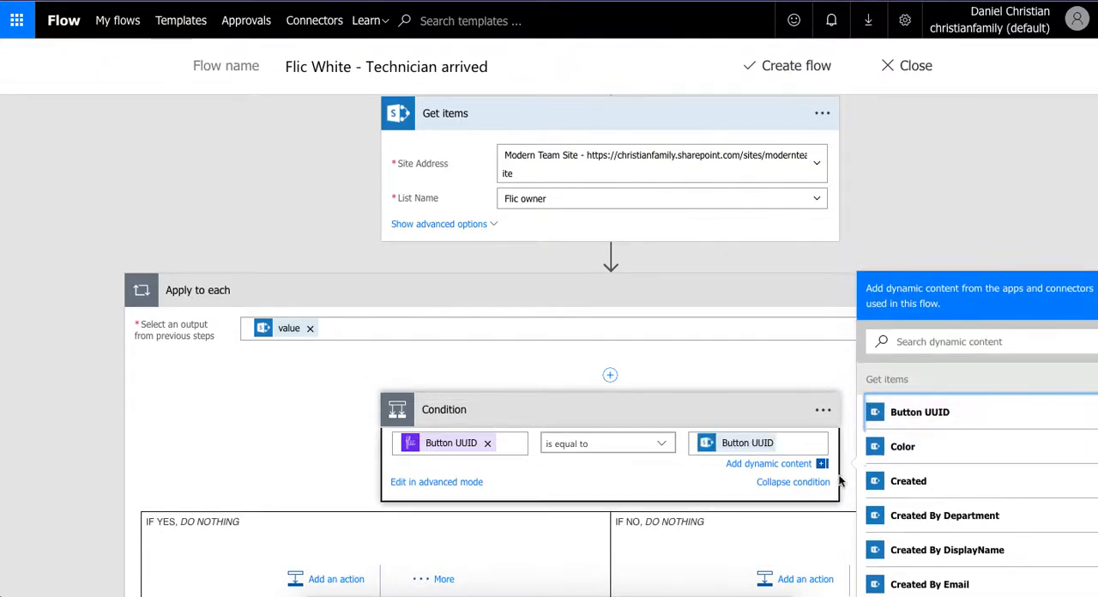
pyautogui.click(821, 464)
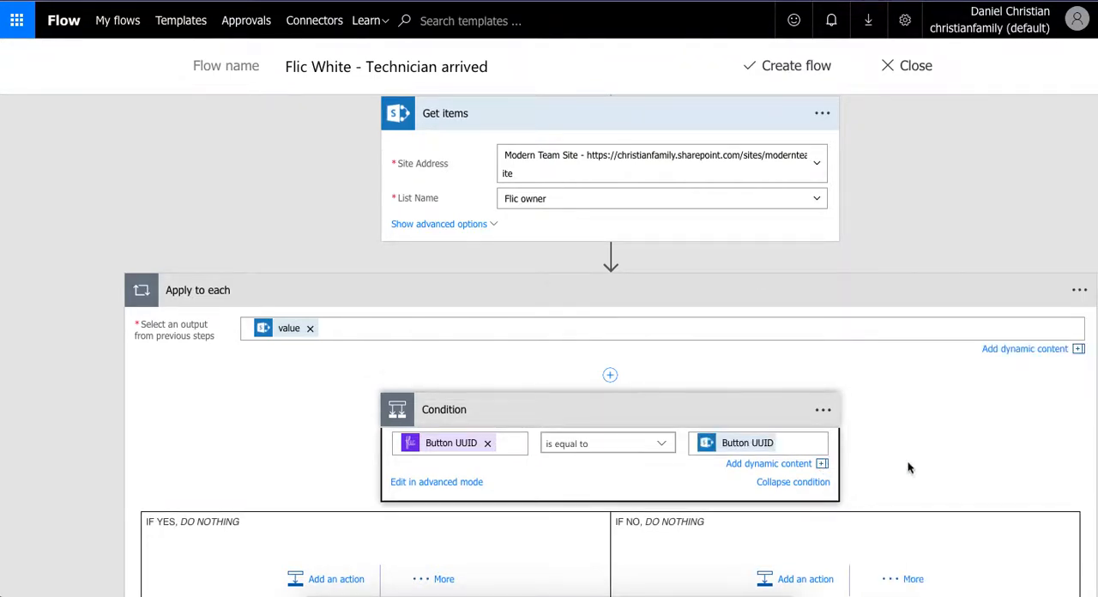
# - Add a SharePoint Create item action to the condition's If yes branch
pyautogui.scroll(-3, 909, 467)
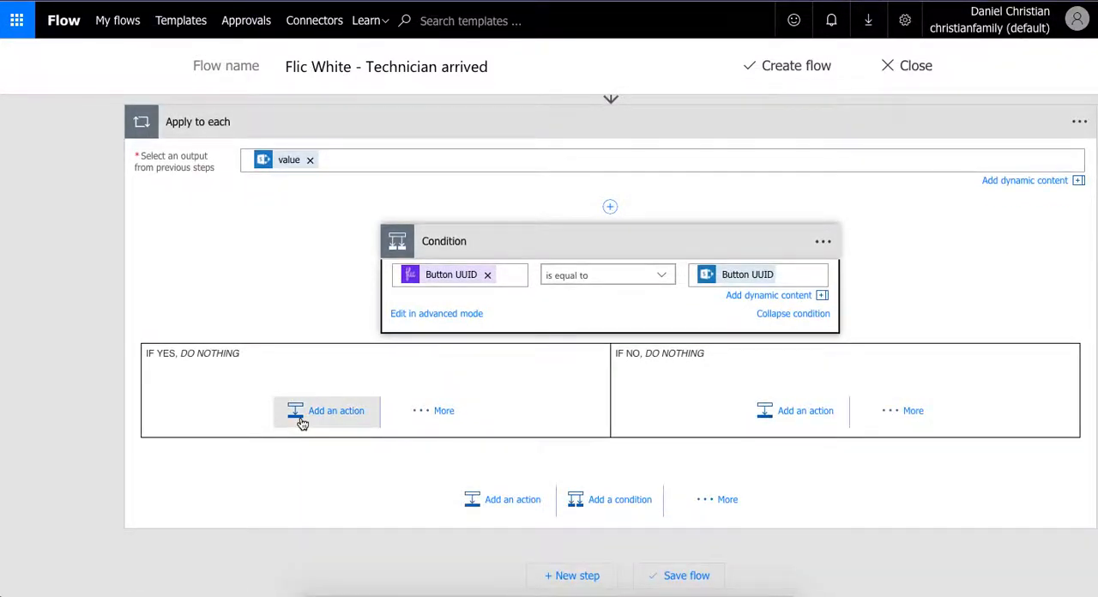
pyautogui.click(326, 411)
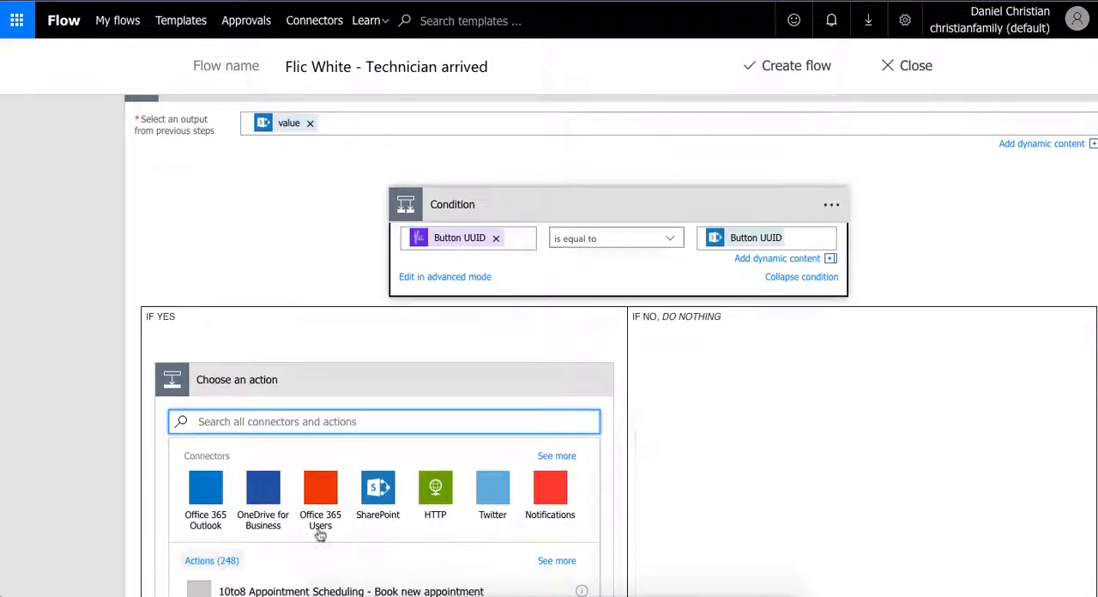
pyautogui.click(371, 504)
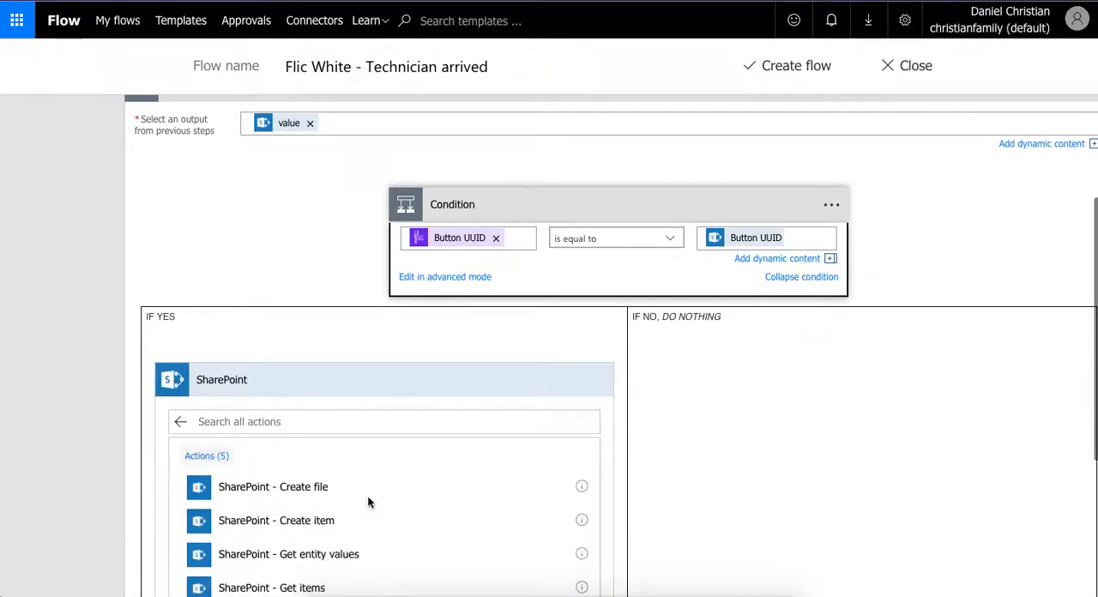
pyautogui.scroll(-1, 370, 503)
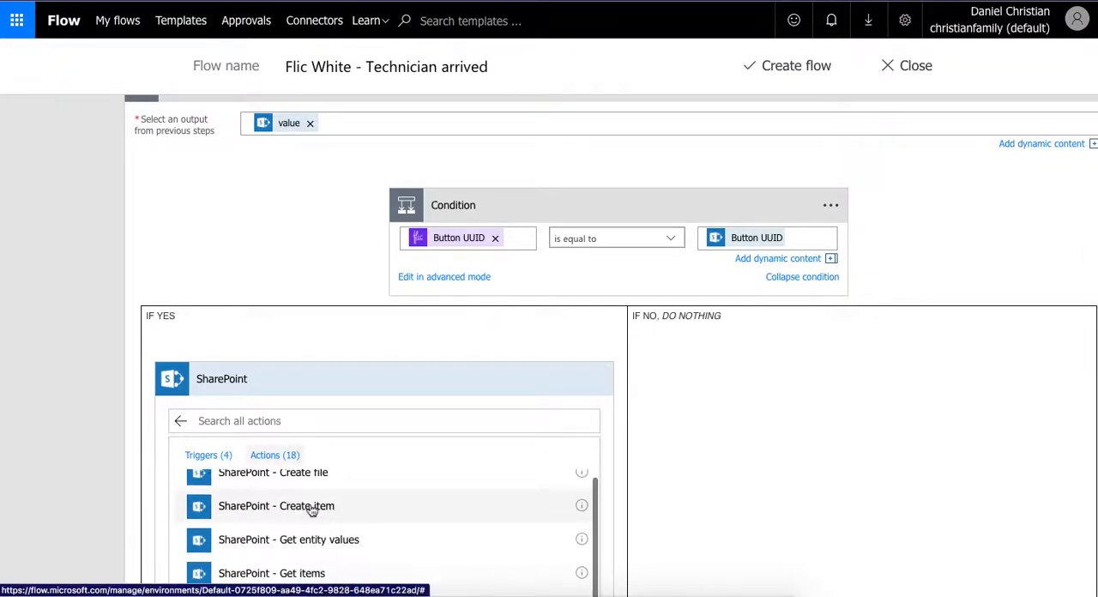
pyautogui.click(312, 507)
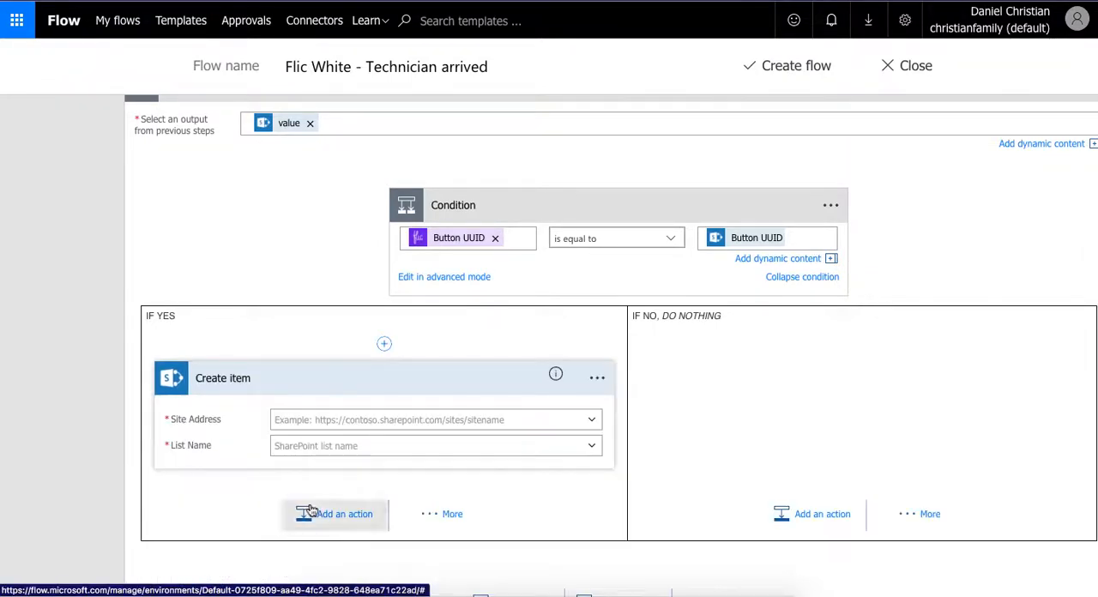
# - Point the Create item action to the Modern Team Site address and the Flic list
pyautogui.click(595, 424)
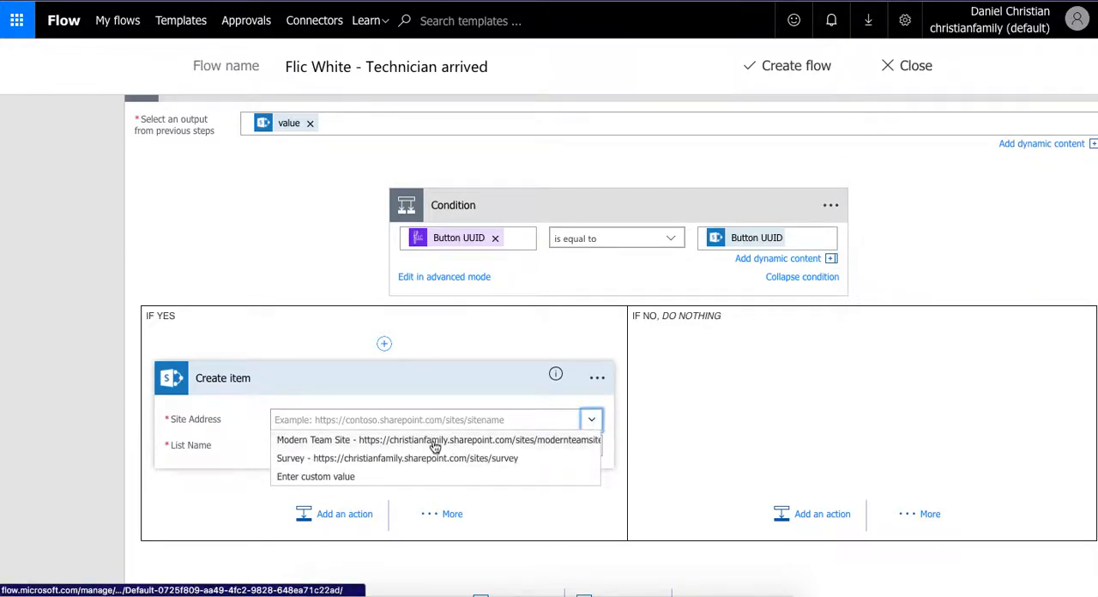
pyautogui.click(435, 444)
pyautogui.click(592, 464)
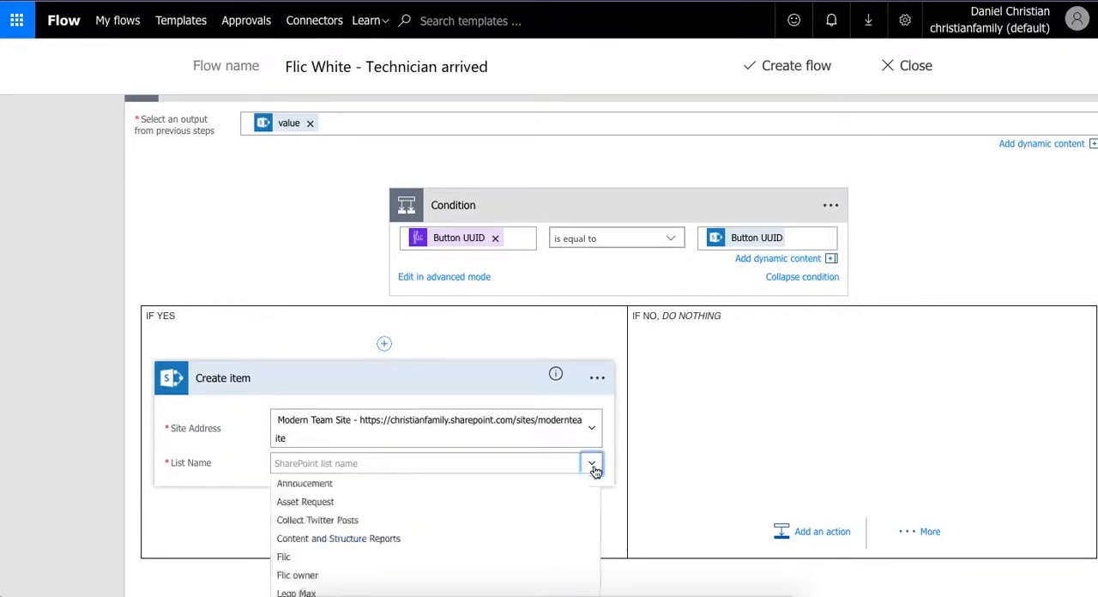
pyautogui.click(315, 558)
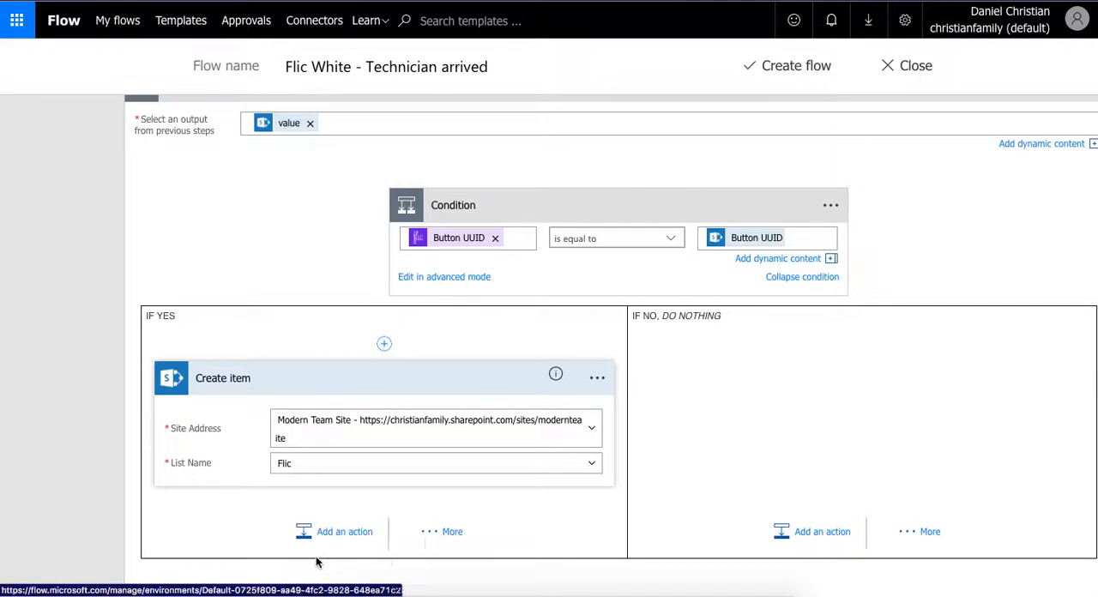
# - Fill the Create item action's Button UUID field with the Button UUID from Get items
pyautogui.scroll(-1, 197, 531)
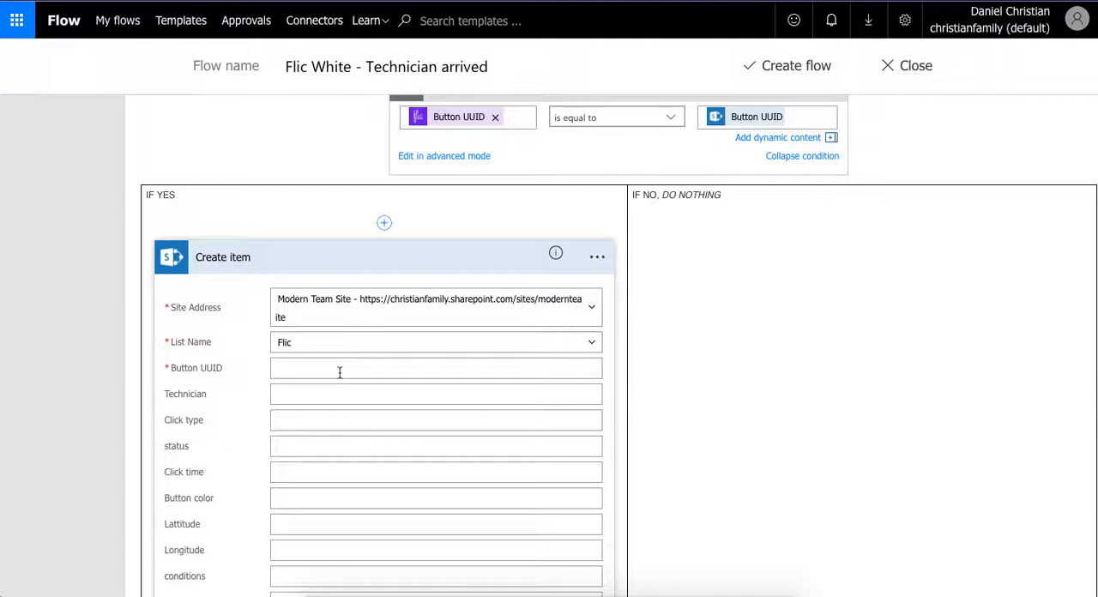
pyautogui.click(340, 371)
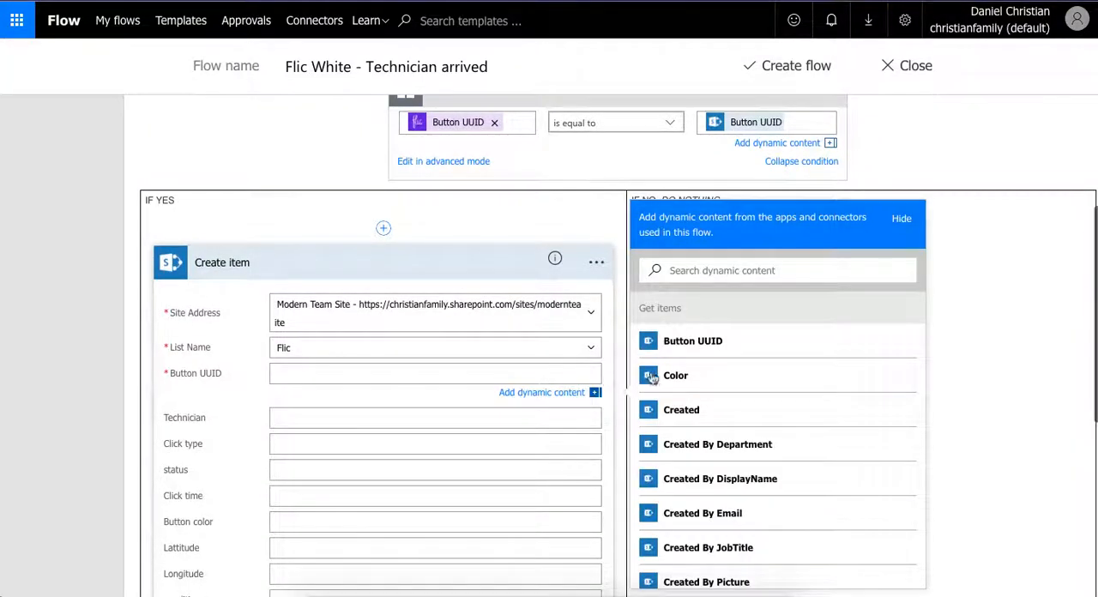
pyautogui.scroll(-2, 858, 405)
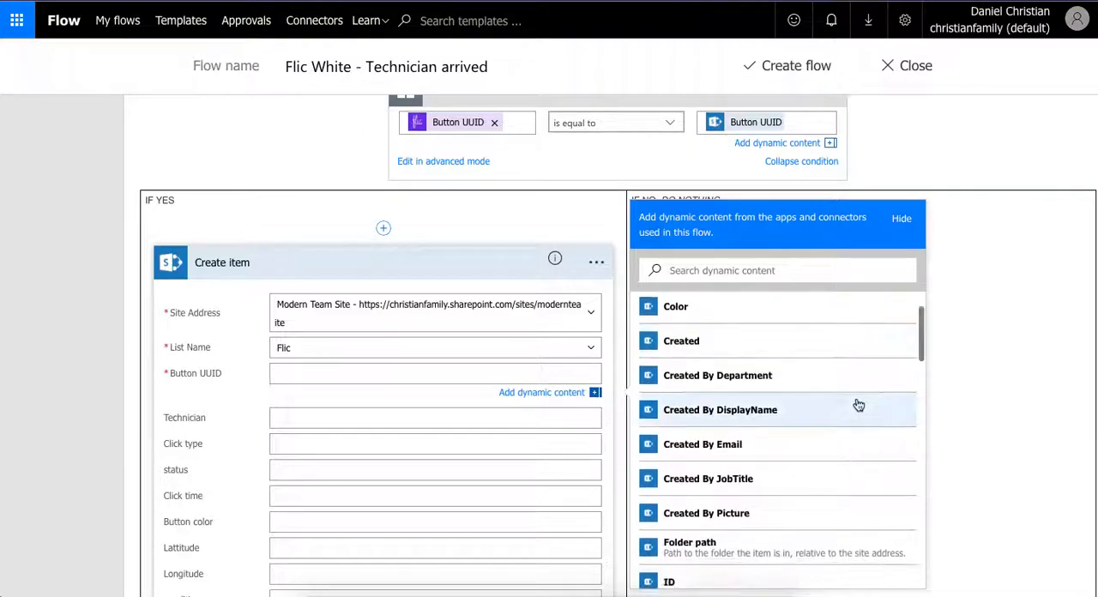
pyautogui.scroll(-10, 858, 405)
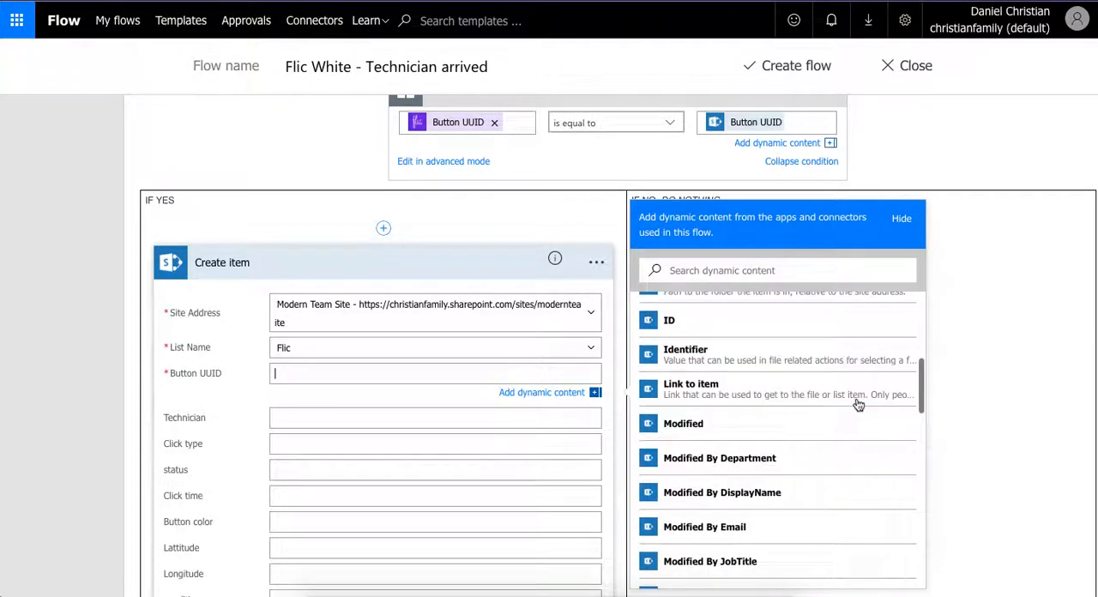
pyautogui.scroll(-5, 858, 405)
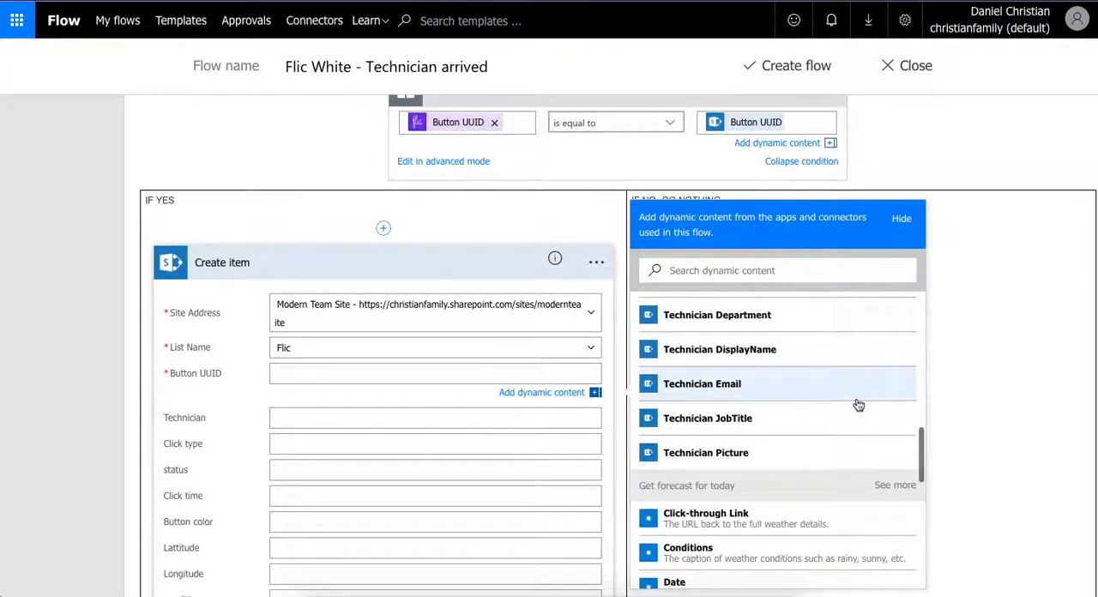
pyautogui.scroll(-2, 858, 405)
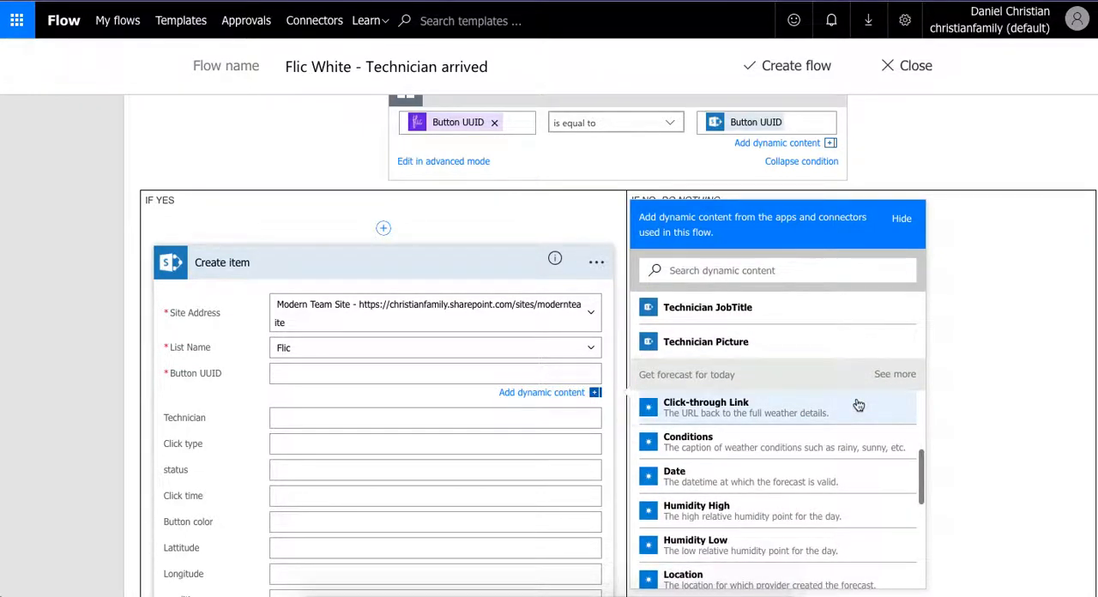
pyautogui.scroll(15, 858, 405)
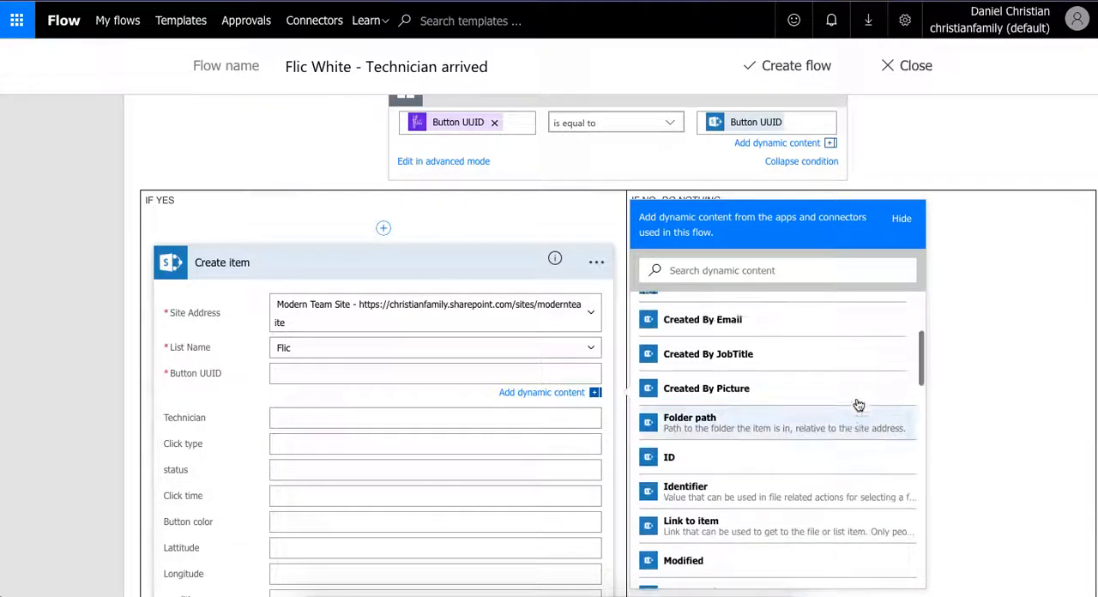
pyautogui.scroll(4, 859, 404)
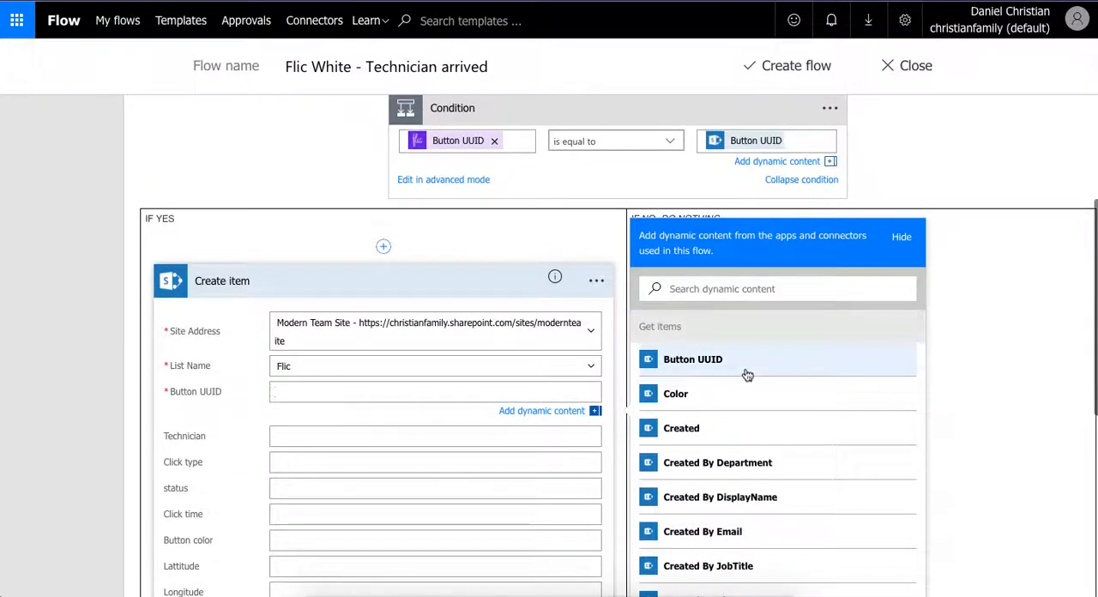
pyautogui.click(747, 374)
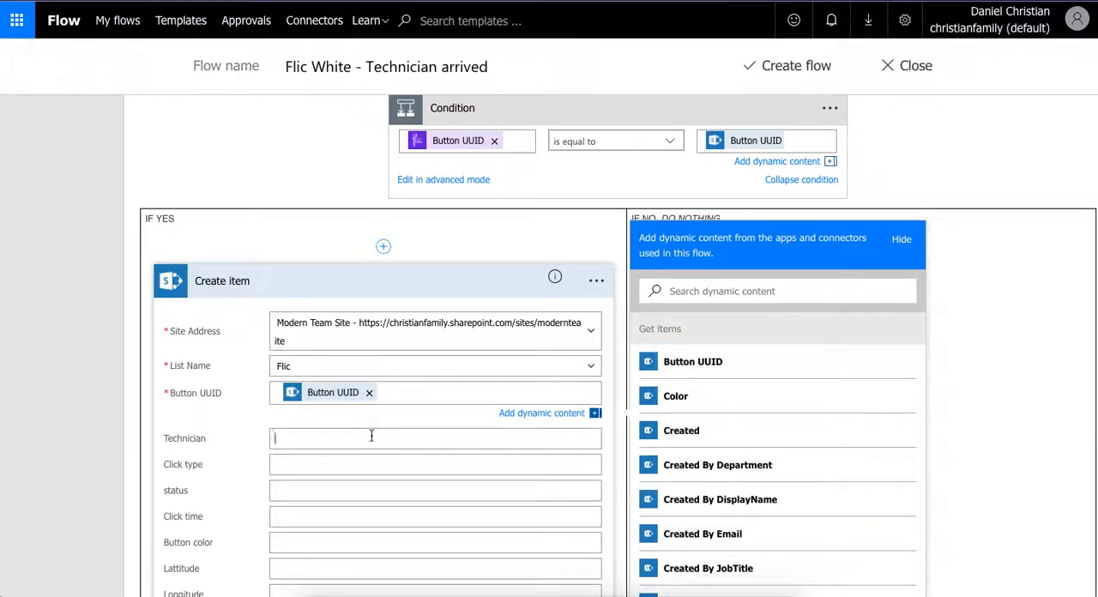
# - Fill the Create item action's Technician field with Technician DisplayName from Get items
pyautogui.scroll(-4, 751, 466)
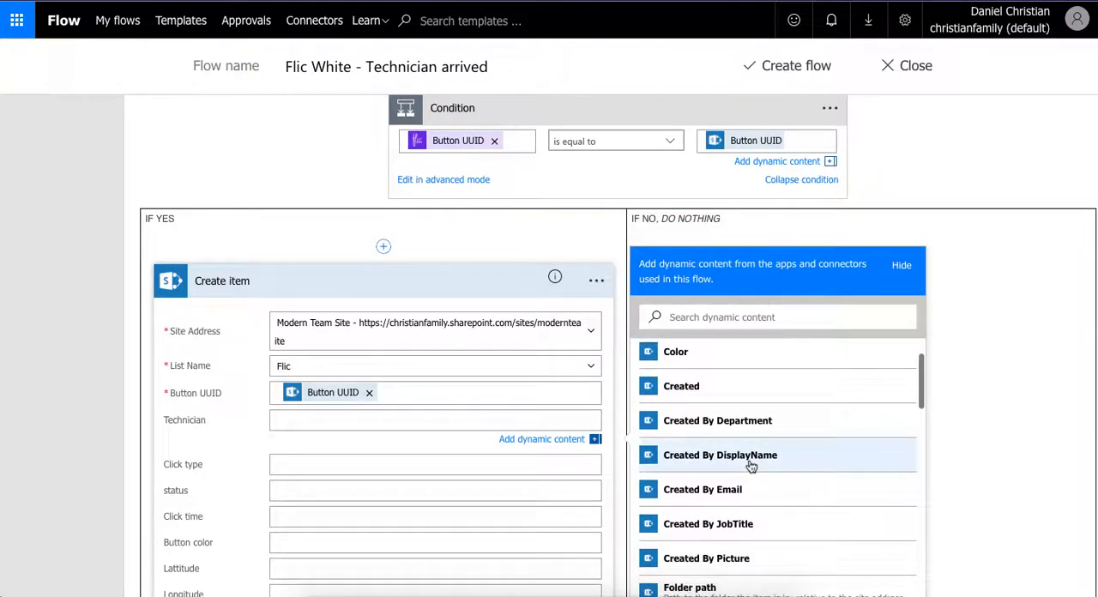
pyautogui.scroll(-4, 752, 466)
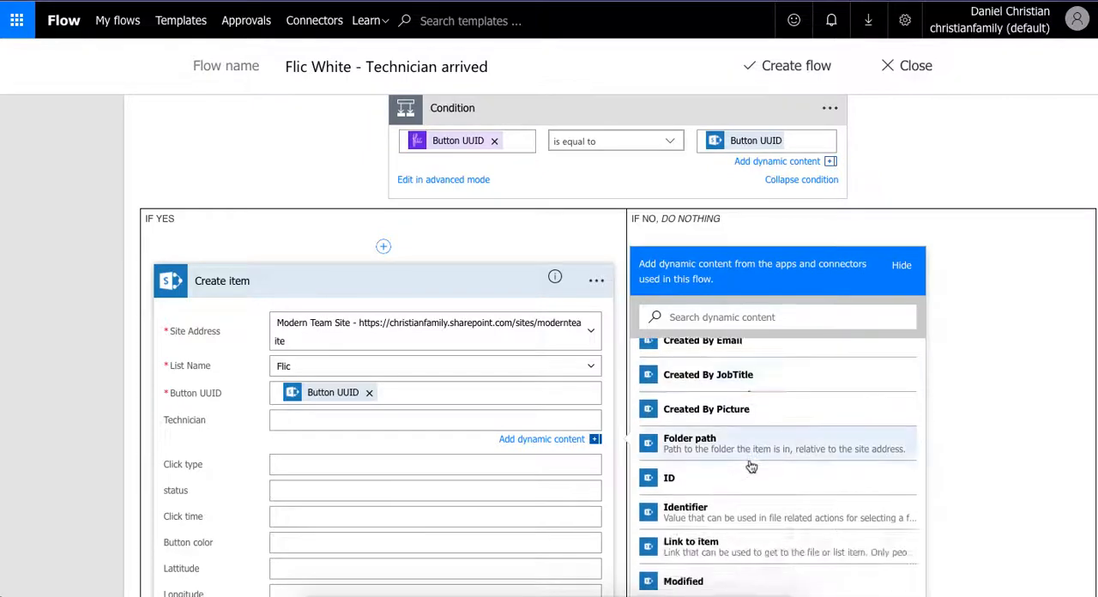
pyautogui.scroll(3, 752, 466)
pyautogui.scroll(4, 751, 465)
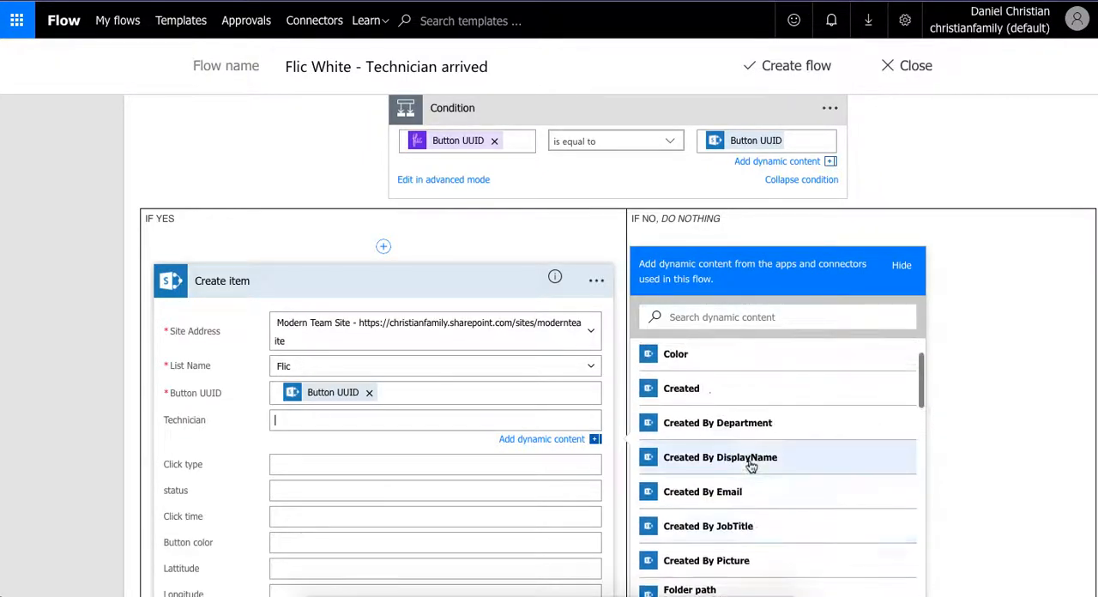
pyautogui.scroll(-8, 751, 466)
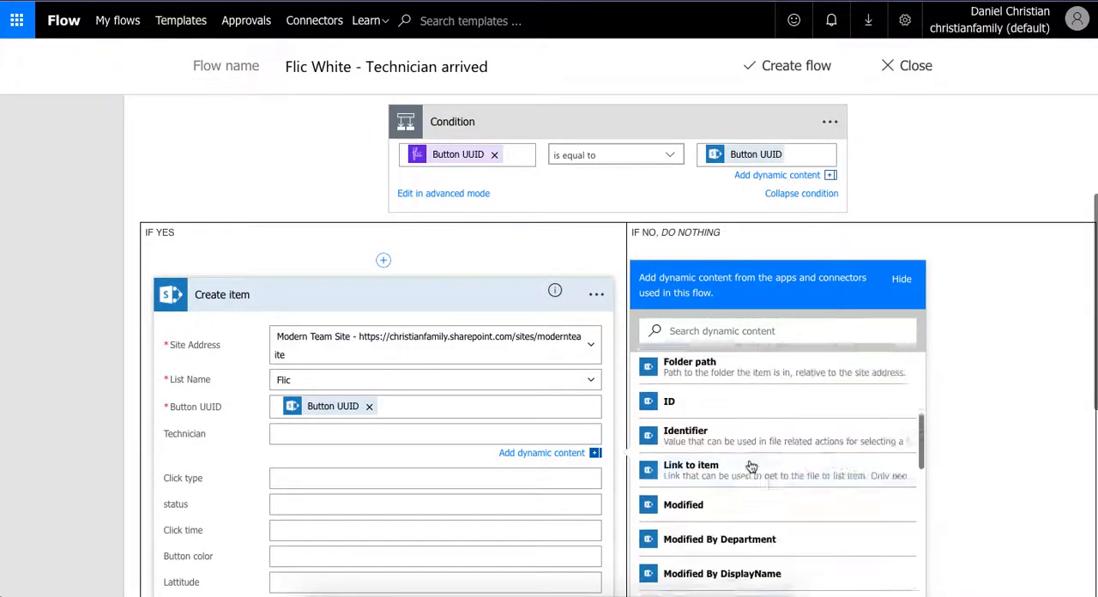
pyautogui.scroll(-2, 751, 466)
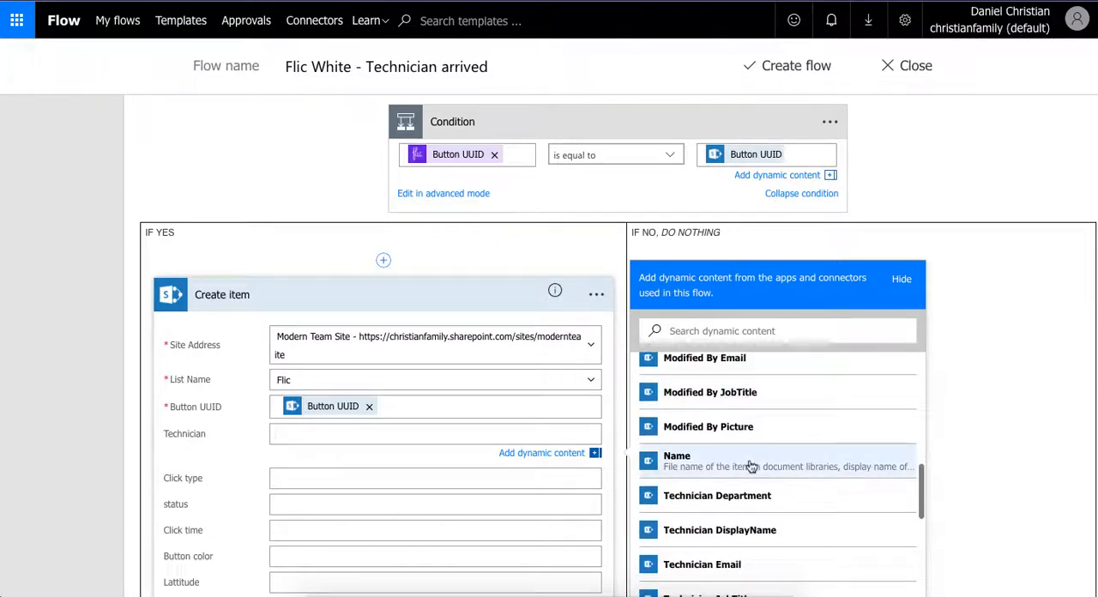
pyautogui.click(767, 530)
# - Fill the Click type field with the Click type value from the When a Flic is pressed trigger
pyautogui.click(403, 483)
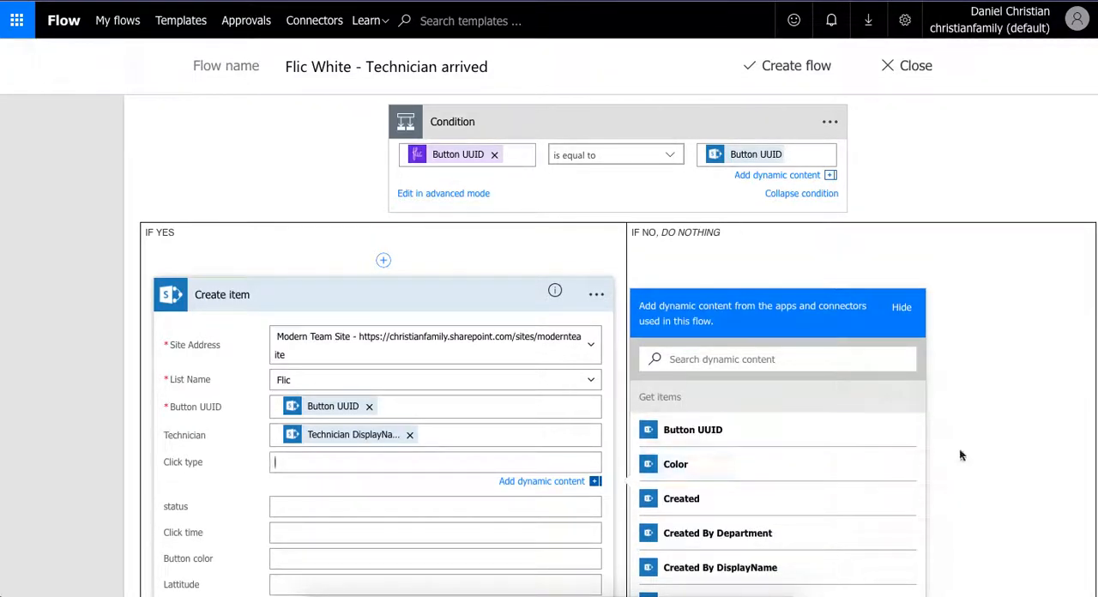
pyautogui.scroll(-1, 960, 455)
pyautogui.scroll(-2, 863, 446)
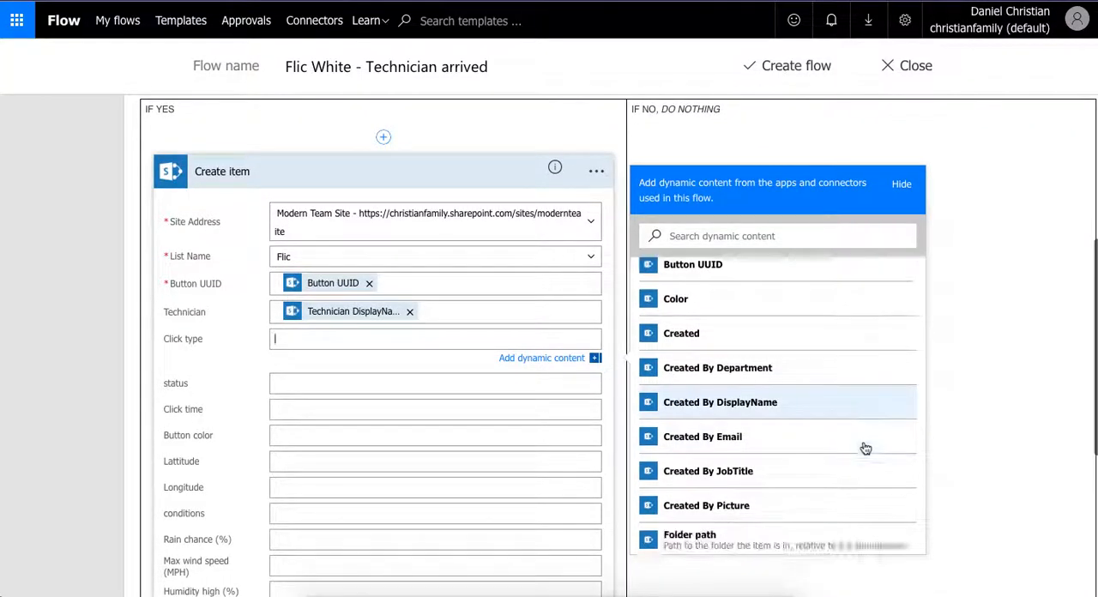
pyautogui.scroll(-3, 865, 447)
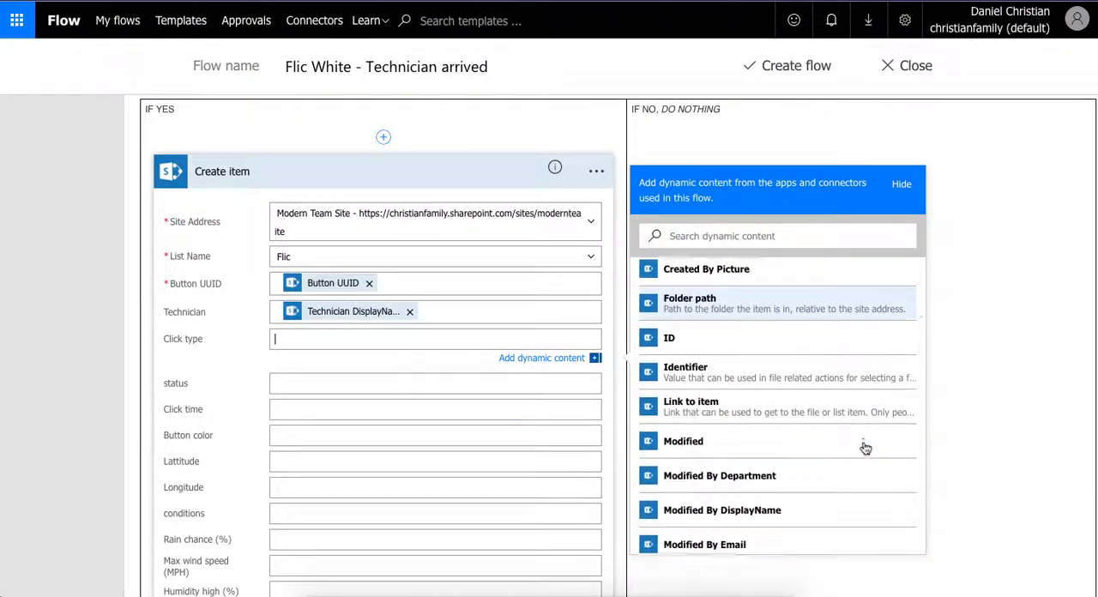
pyautogui.scroll(-5, 865, 449)
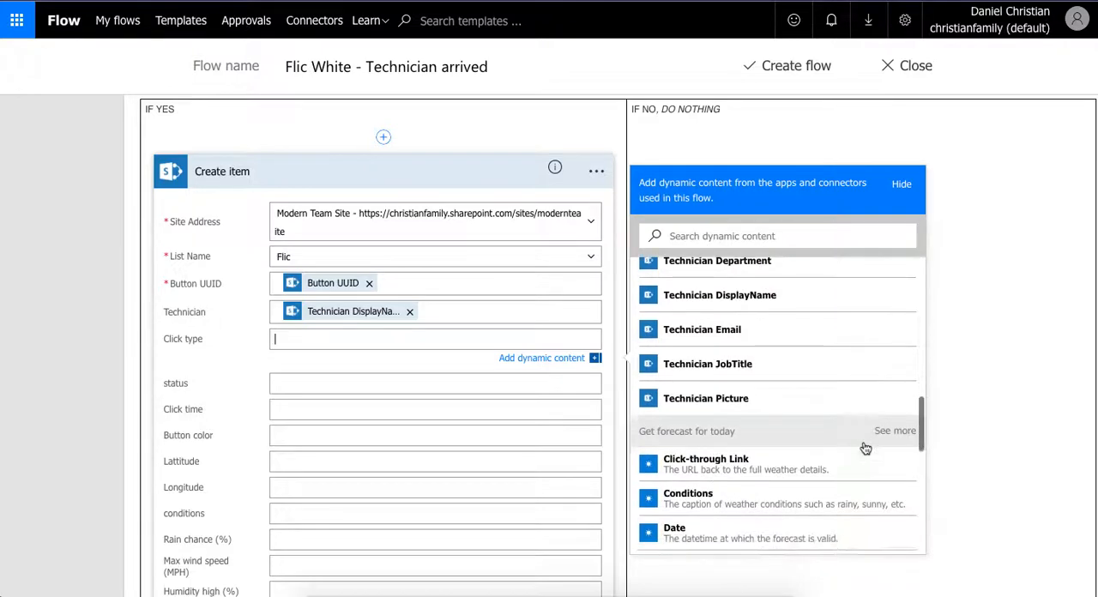
pyautogui.scroll(-8, 865, 447)
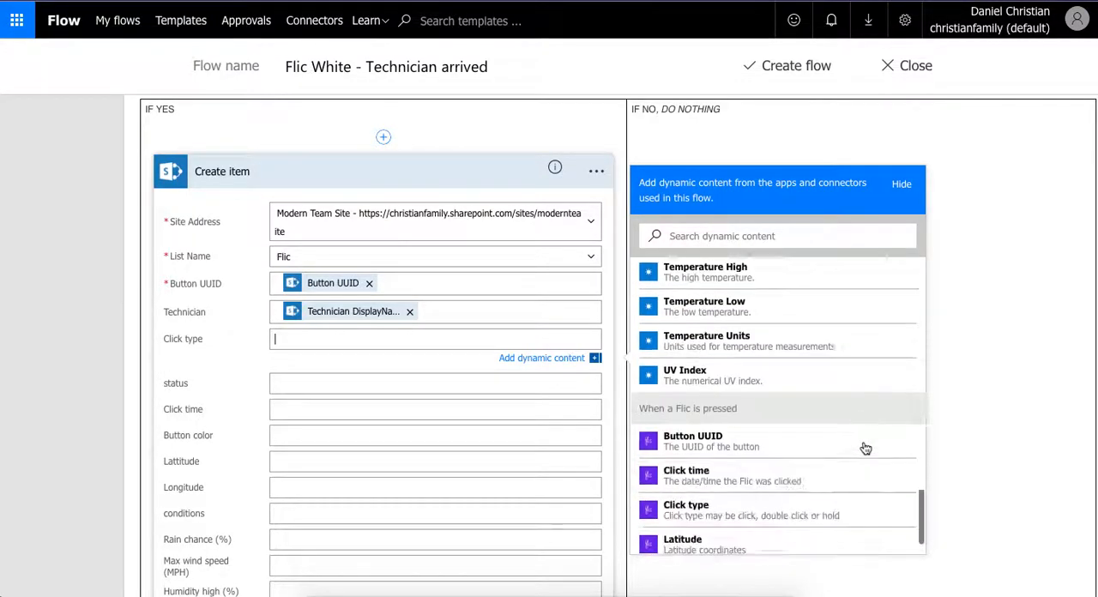
pyautogui.click(725, 495)
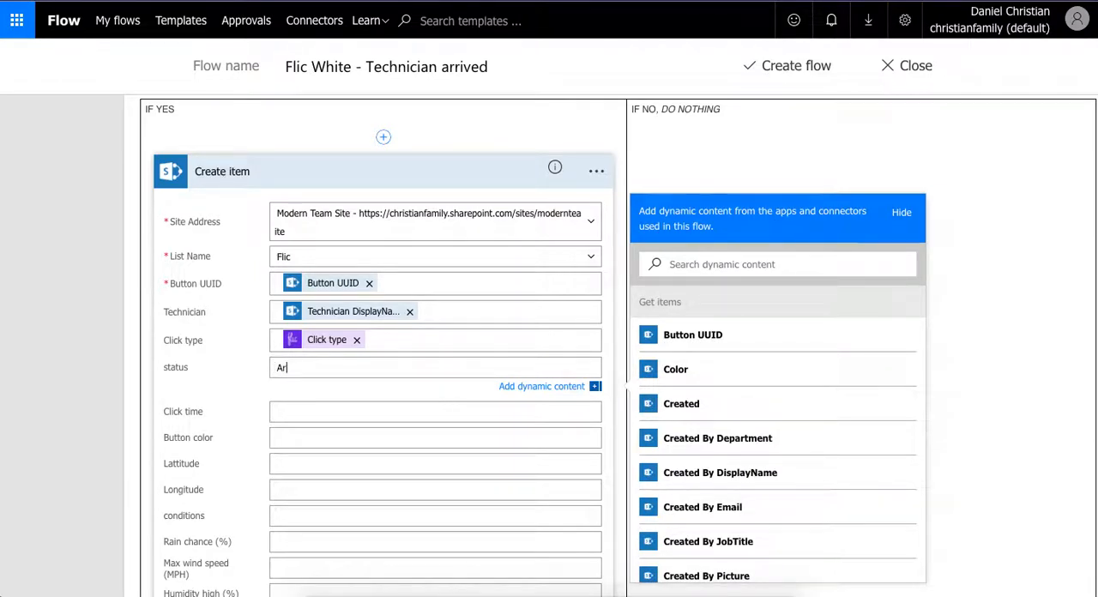
# - Set the status field to Arrived and fill Click time with the Click time value from the Flic trigger
pyautogui.write('Arrived')
pyautogui.click(453, 417)
pyautogui.scroll(-3, 724, 443)
pyautogui.scroll(-10, 724, 443)
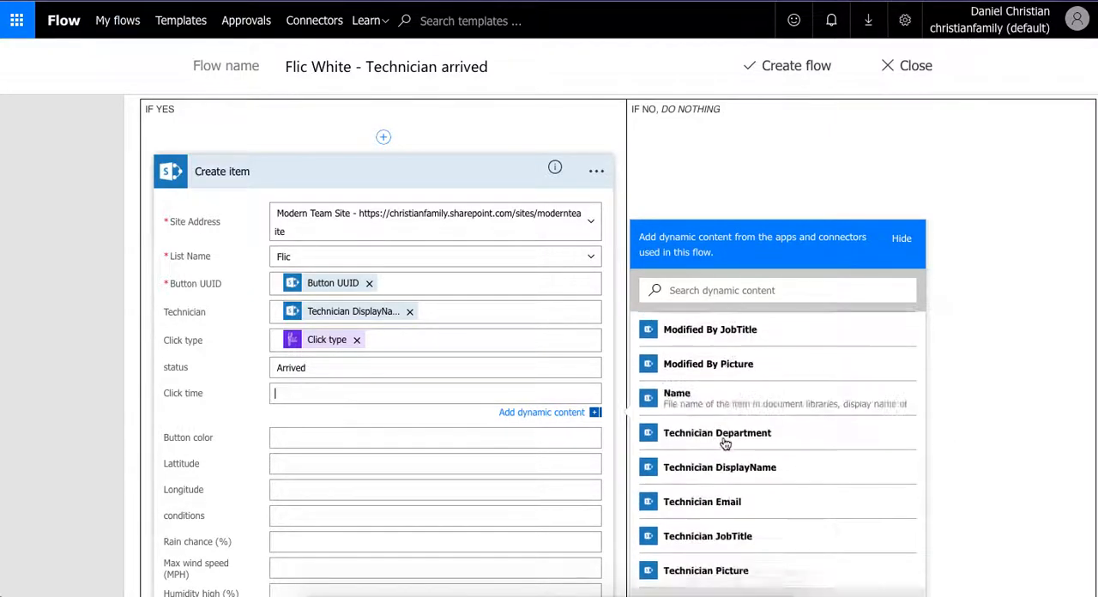
pyautogui.scroll(-3, 724, 443)
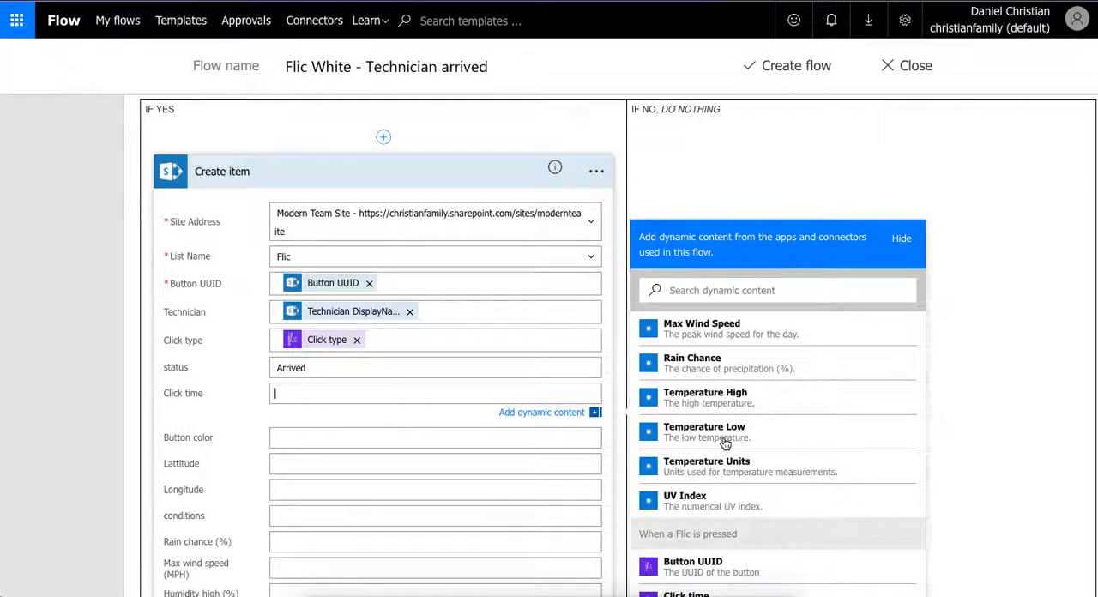
pyautogui.click(716, 474)
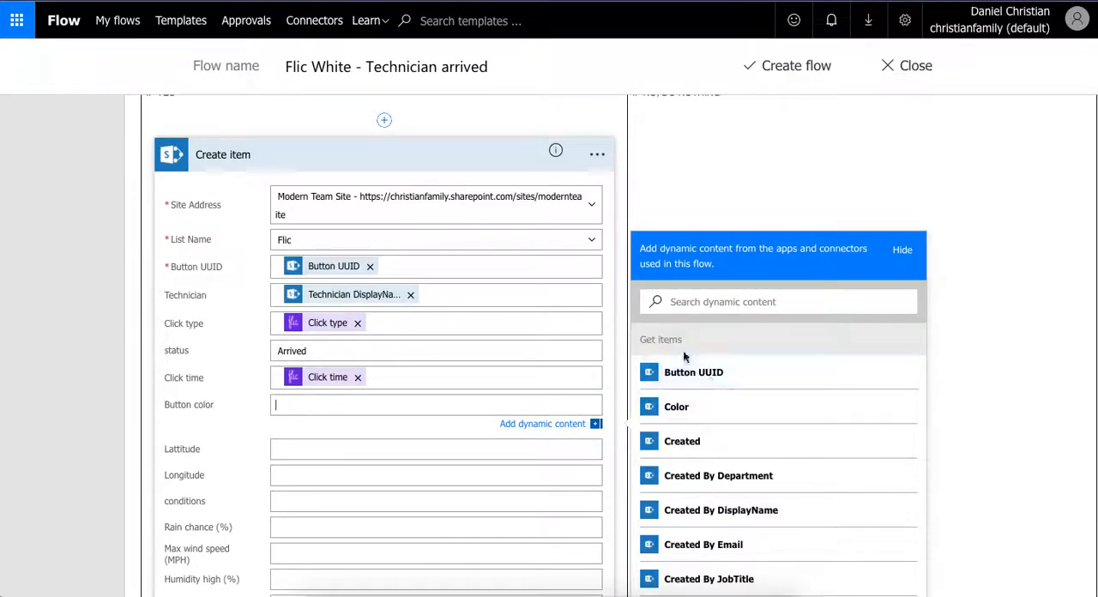
# - Fill Button color with Color from Get items and Lattitude with the Latitude value from the Flic trigger
pyautogui.click(704, 418)
pyautogui.click(309, 449)
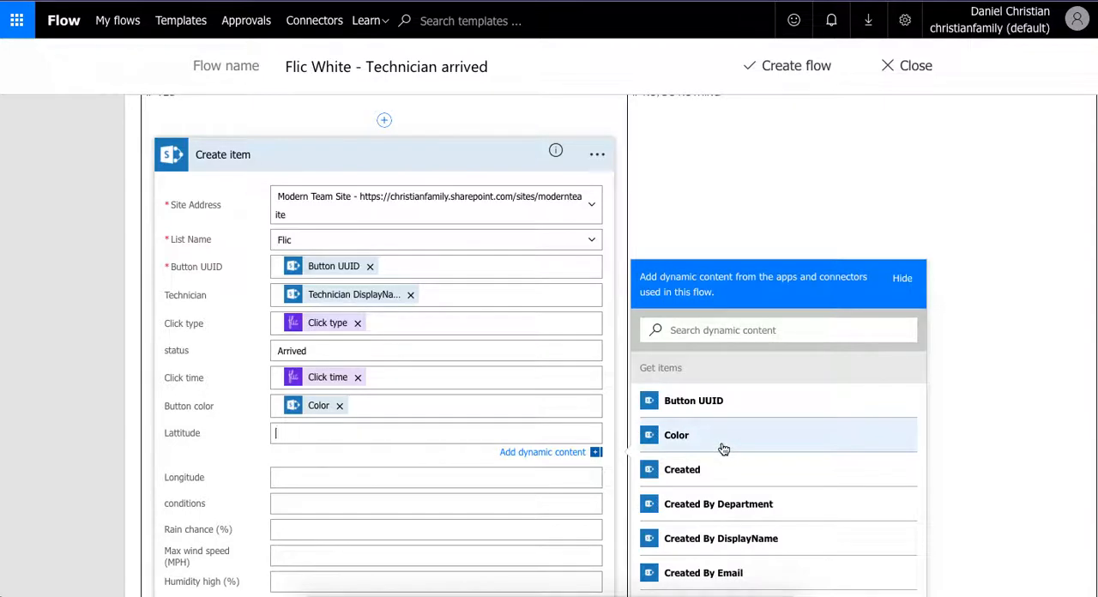
pyautogui.scroll(-5, 723, 450)
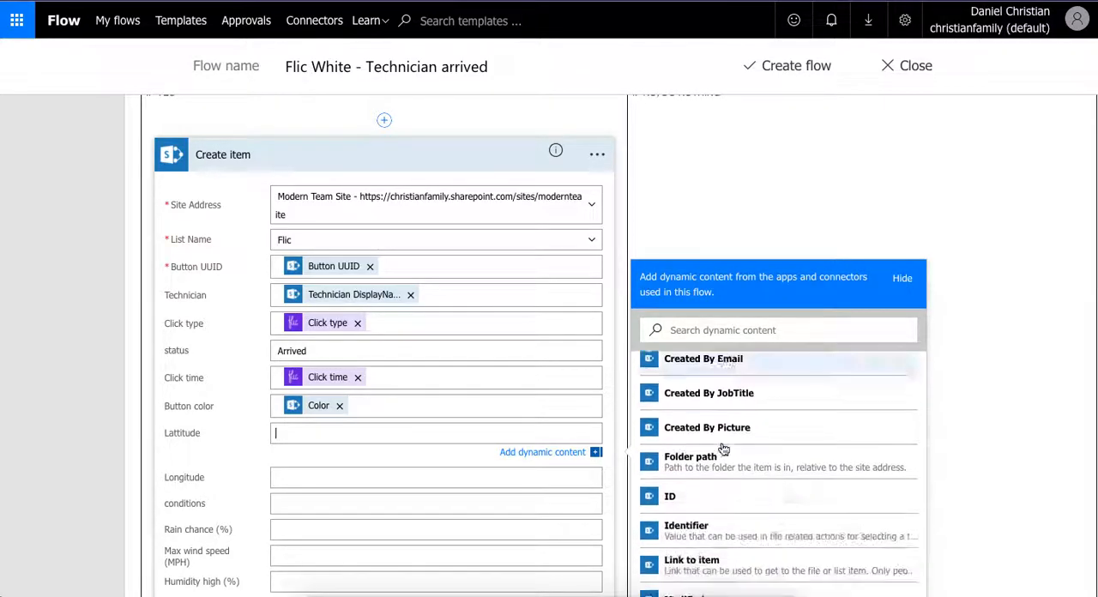
pyautogui.scroll(-5, 722, 449)
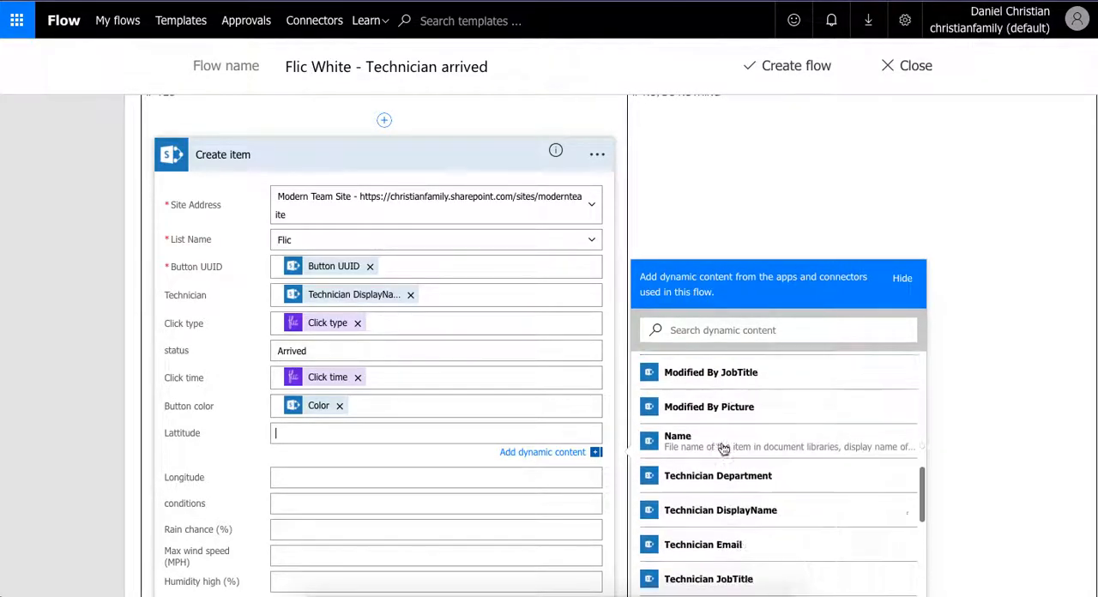
pyautogui.scroll(-3, 723, 449)
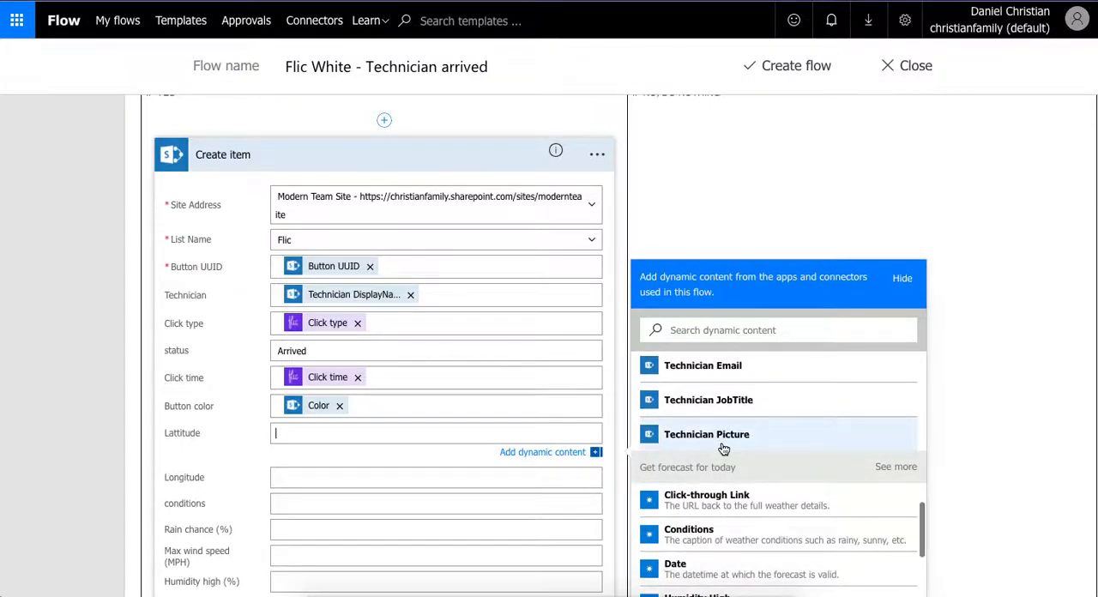
pyautogui.scroll(-8, 723, 450)
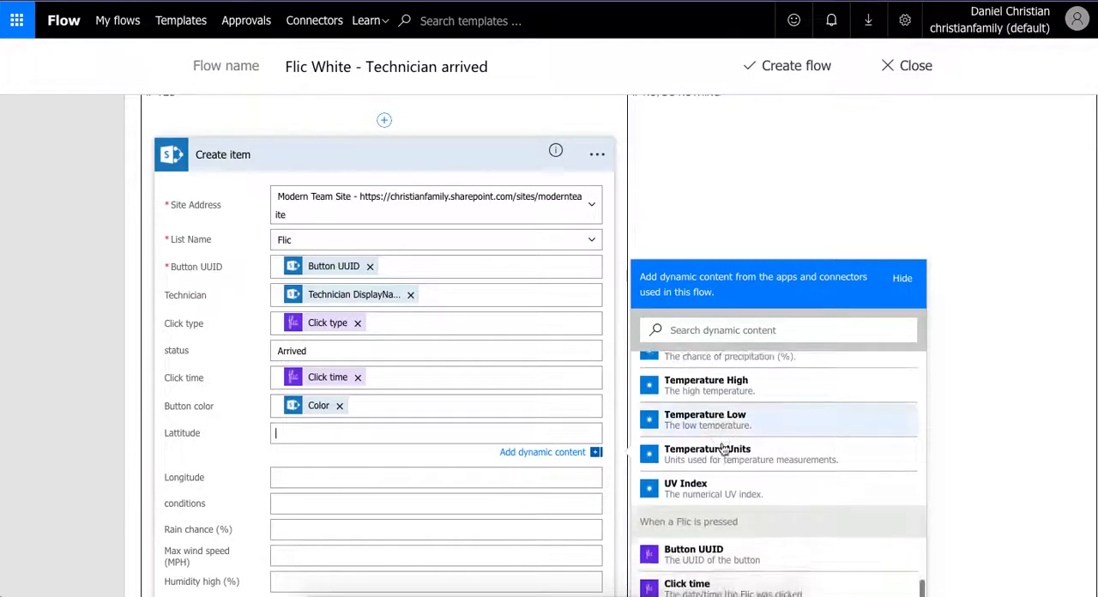
pyautogui.scroll(-5, 723, 449)
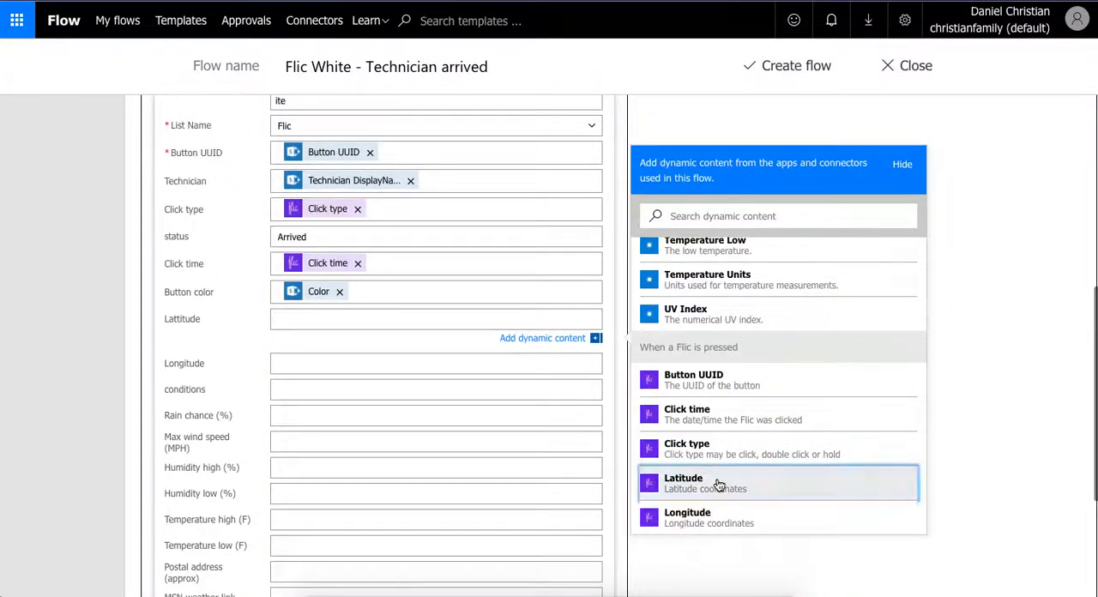
pyautogui.click(718, 485)
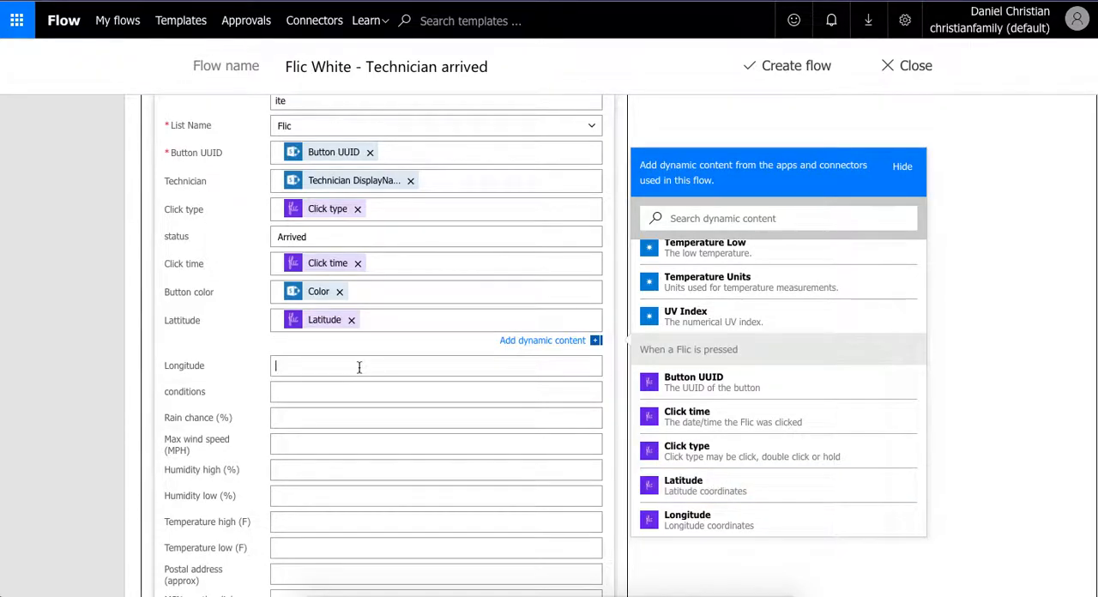
# - Fill the Longitude field with the Longitude value from the When a Flic is pressed trigger
pyautogui.scroll(-15, 735, 509)
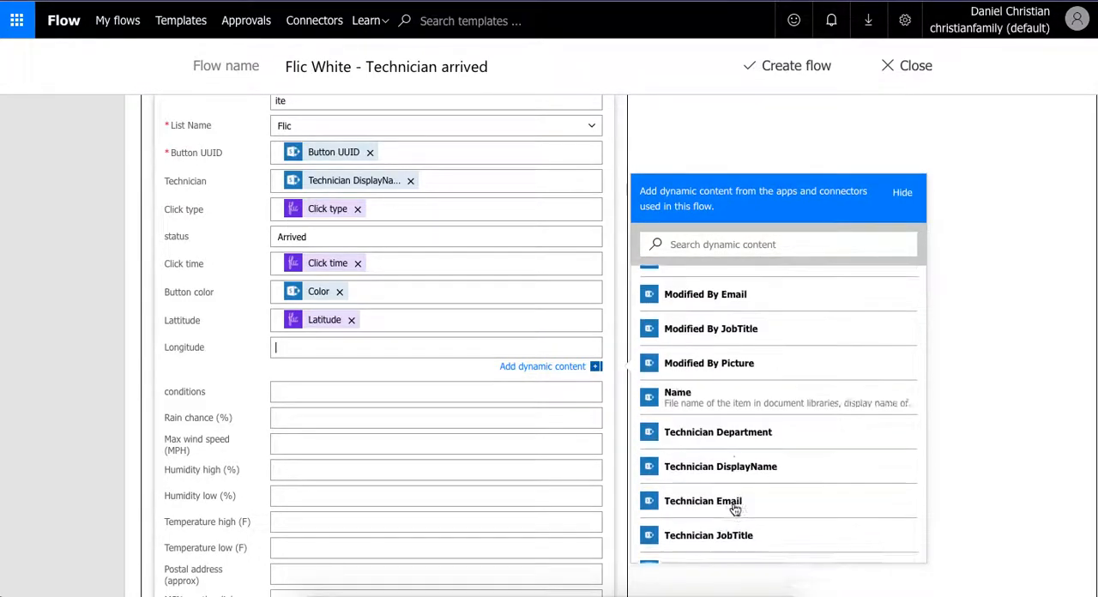
pyautogui.scroll(-5, 735, 509)
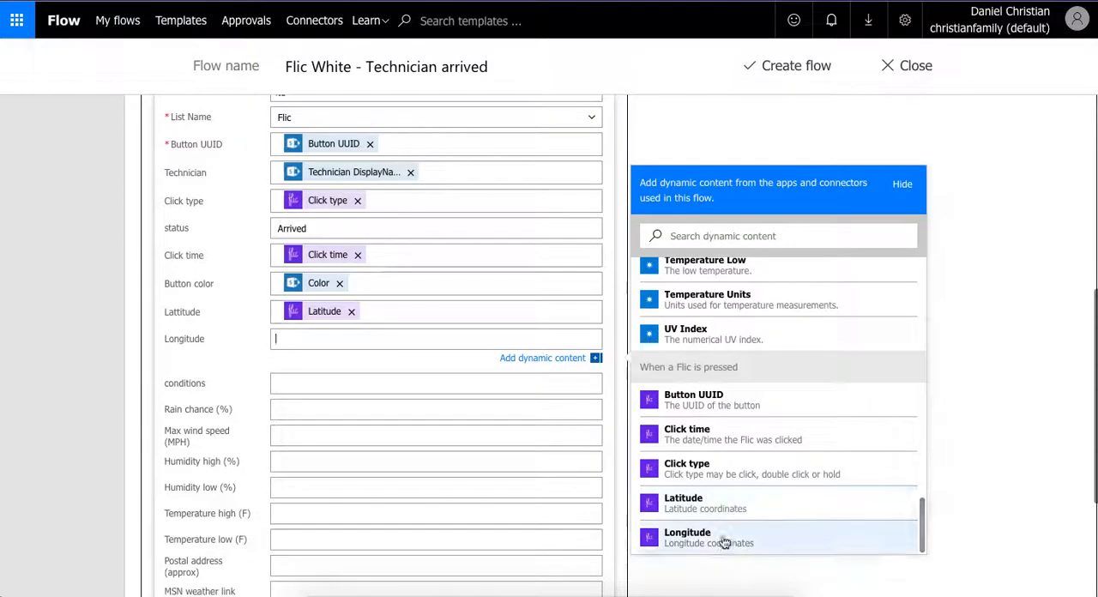
pyautogui.click(723, 542)
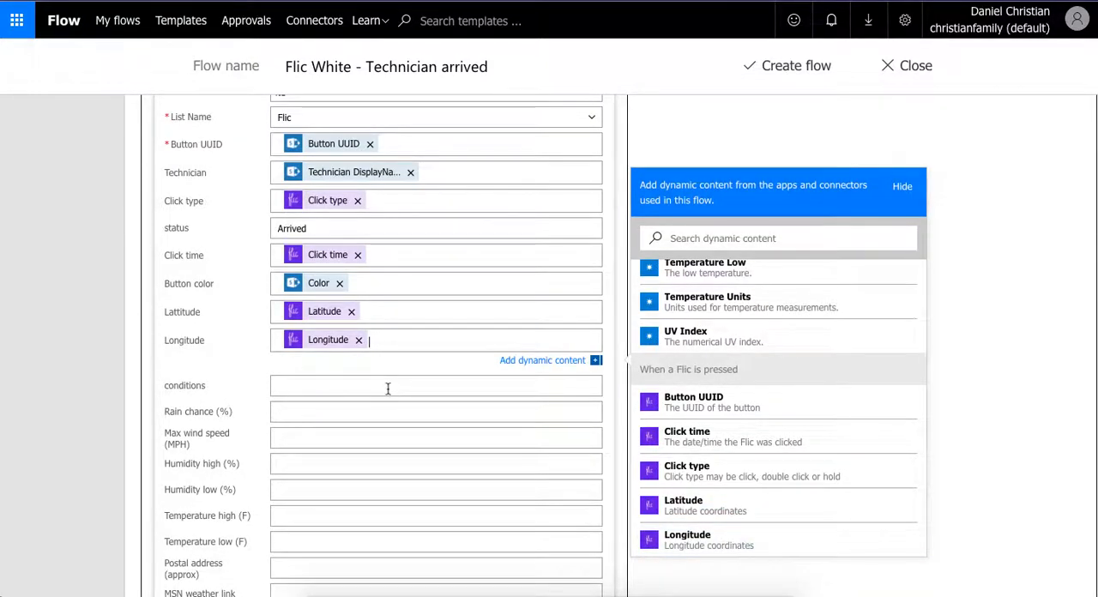
# - Fill the conditions field with the Conditions value from Get forecast for today
pyautogui.click(388, 389)
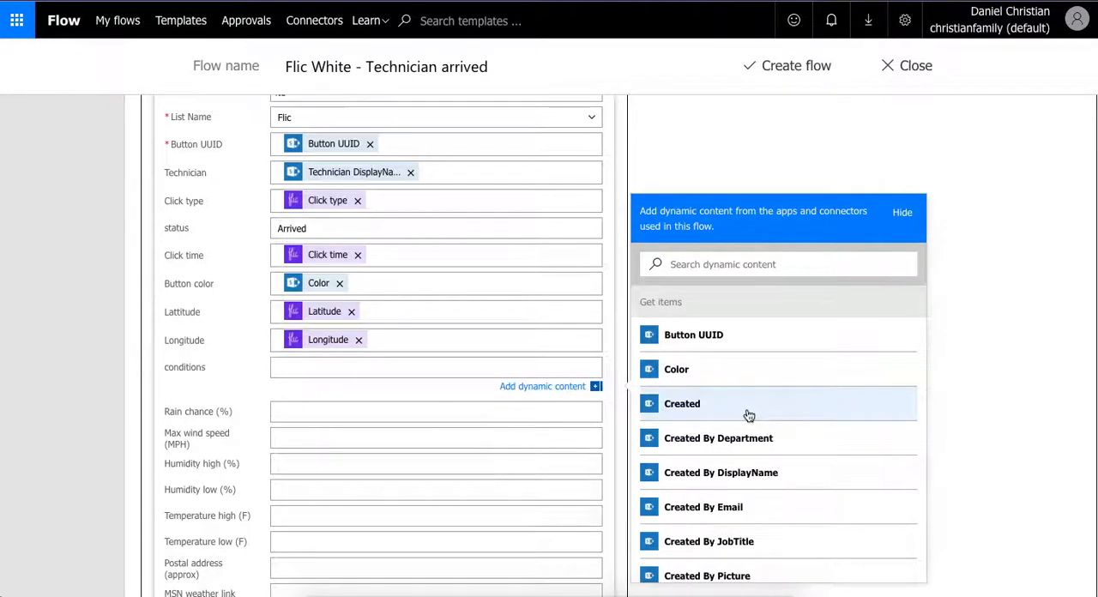
pyautogui.scroll(-10, 749, 415)
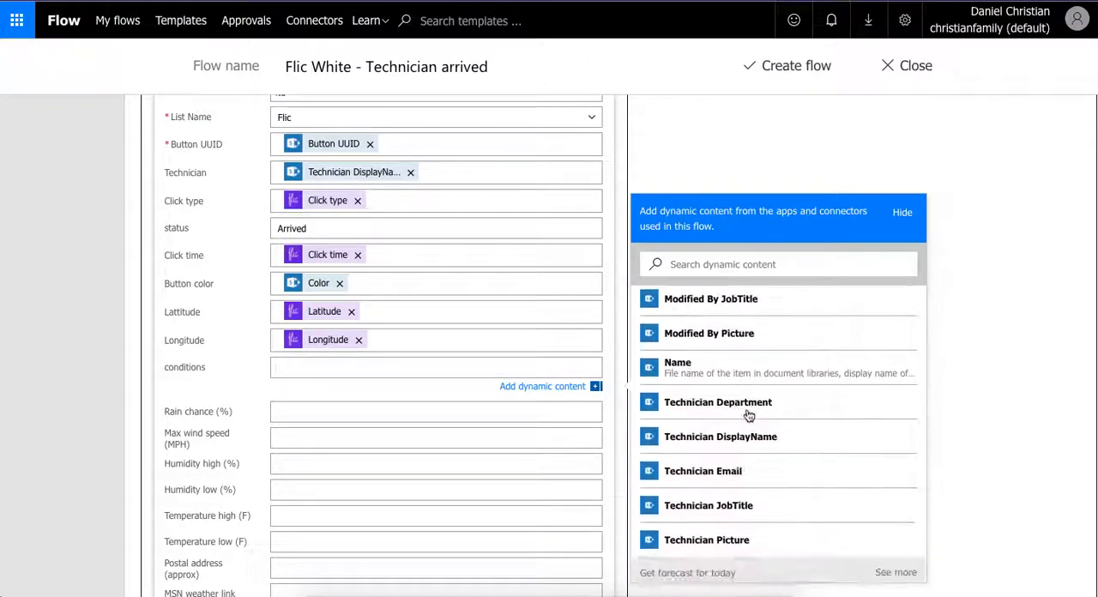
pyautogui.scroll(-5, 749, 415)
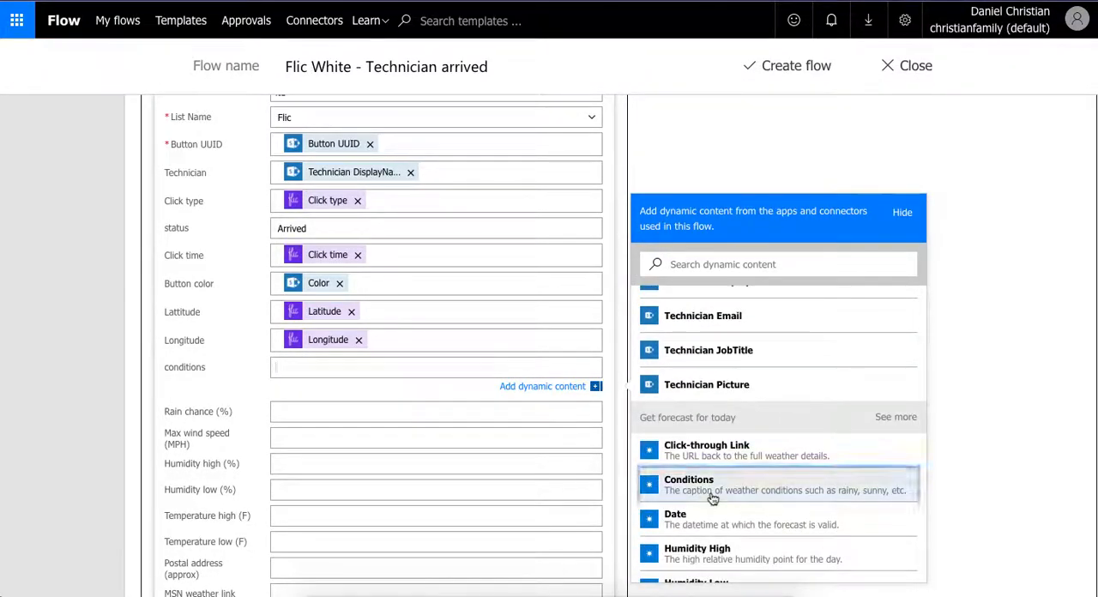
pyautogui.click(712, 499)
# - Fill Rain chance (%) with Rain Chance and Max wind speed (MPH) with Max Wind Speed from Get forecast for today
pyautogui.click(350, 417)
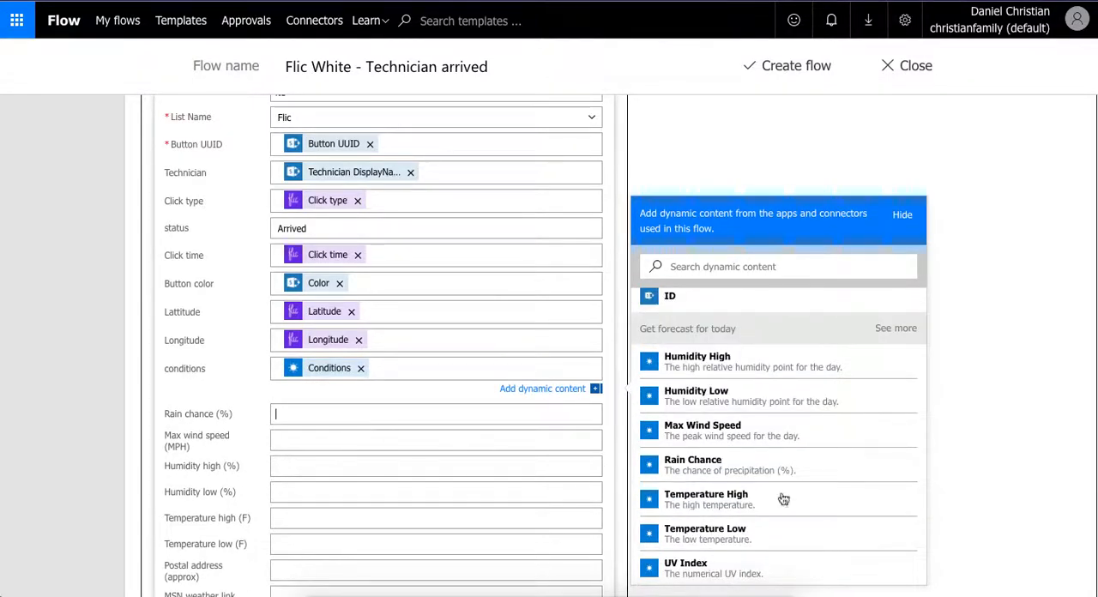
pyautogui.click(757, 527)
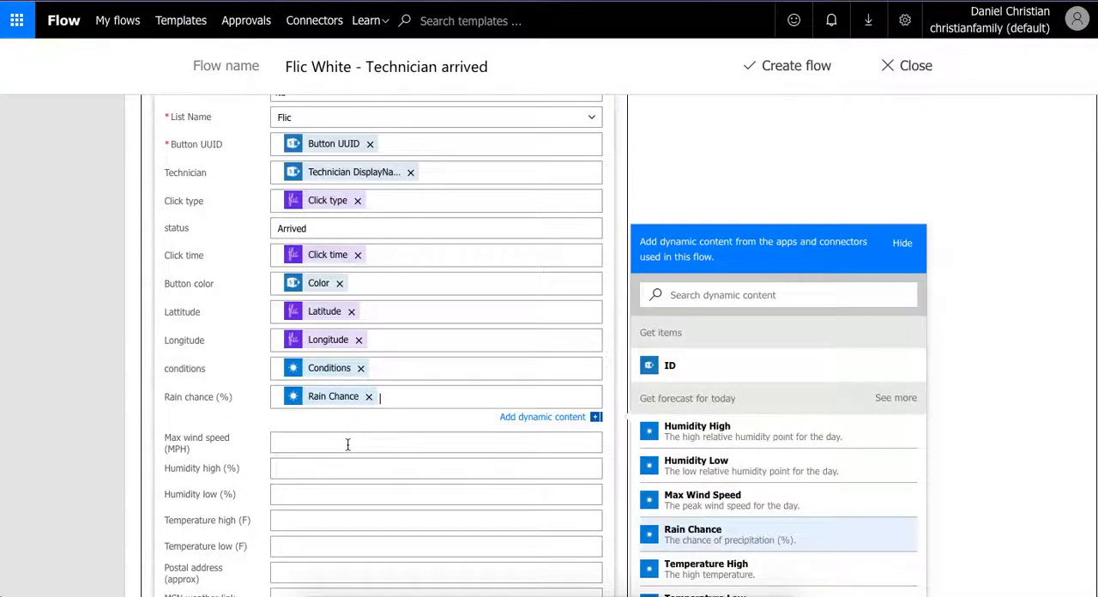
pyautogui.click(347, 444)
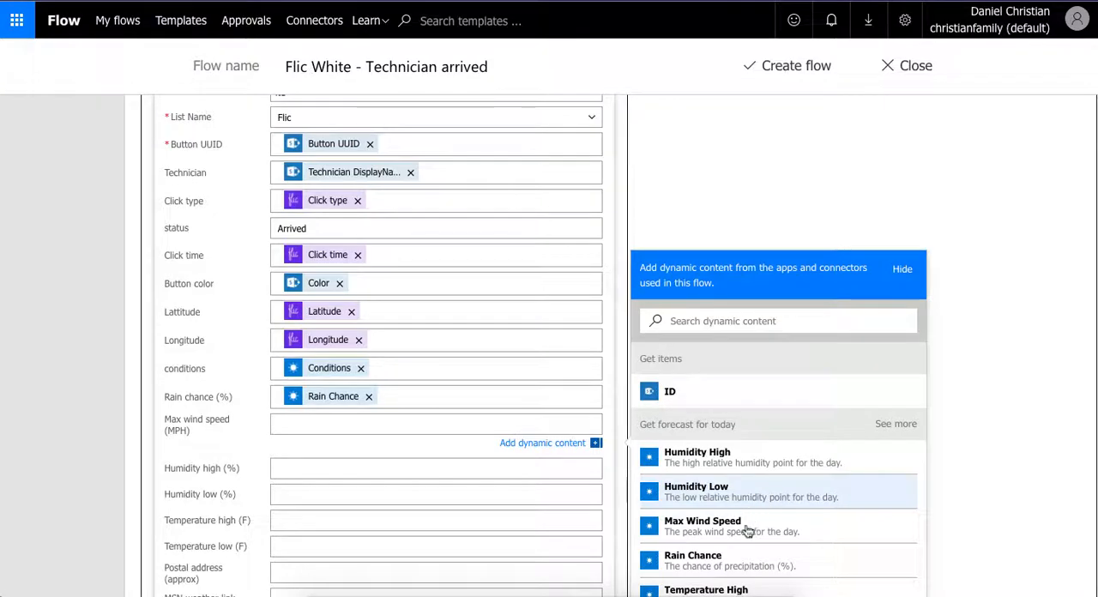
pyautogui.click(753, 529)
# - Fill Humidity high (%) with Humidity High and Humidity low (%) with Humidity Low from Get forecast for today
pyautogui.click(385, 473)
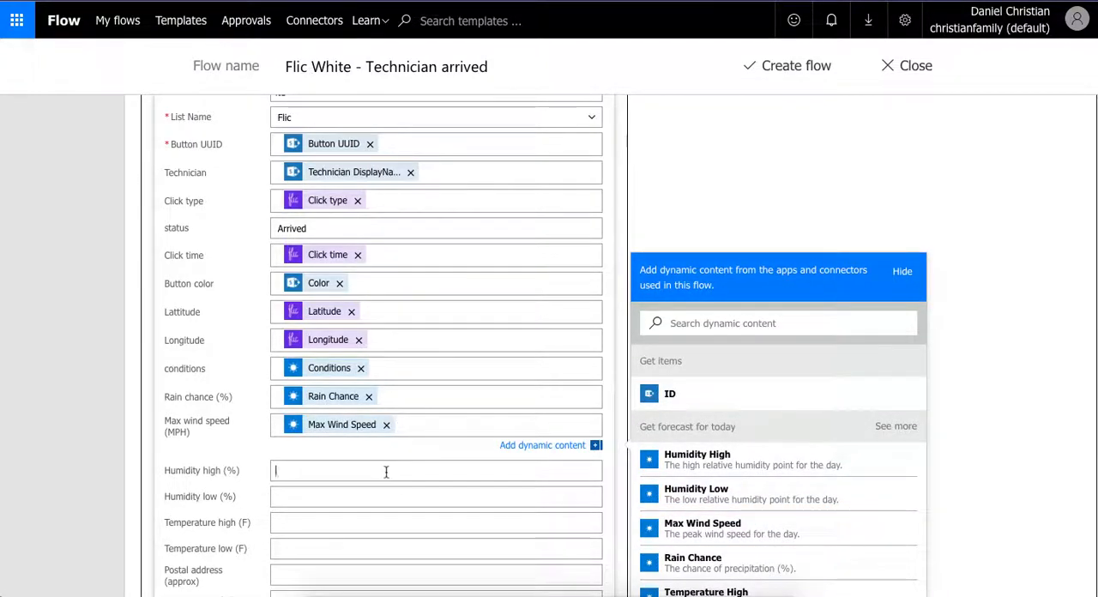
pyautogui.click(755, 487)
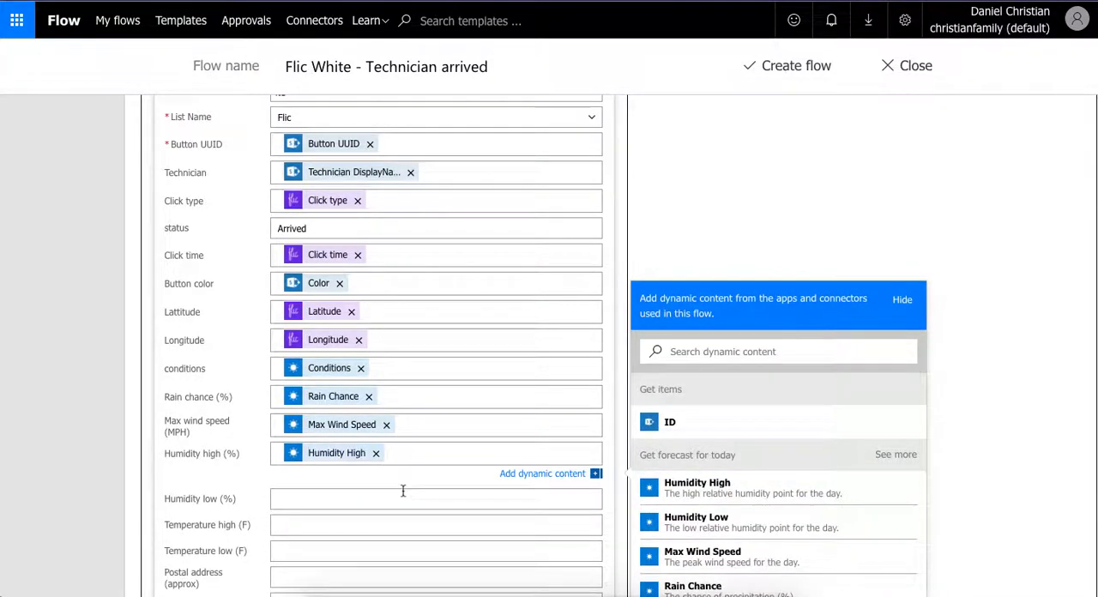
pyautogui.click(402, 494)
pyautogui.click(705, 545)
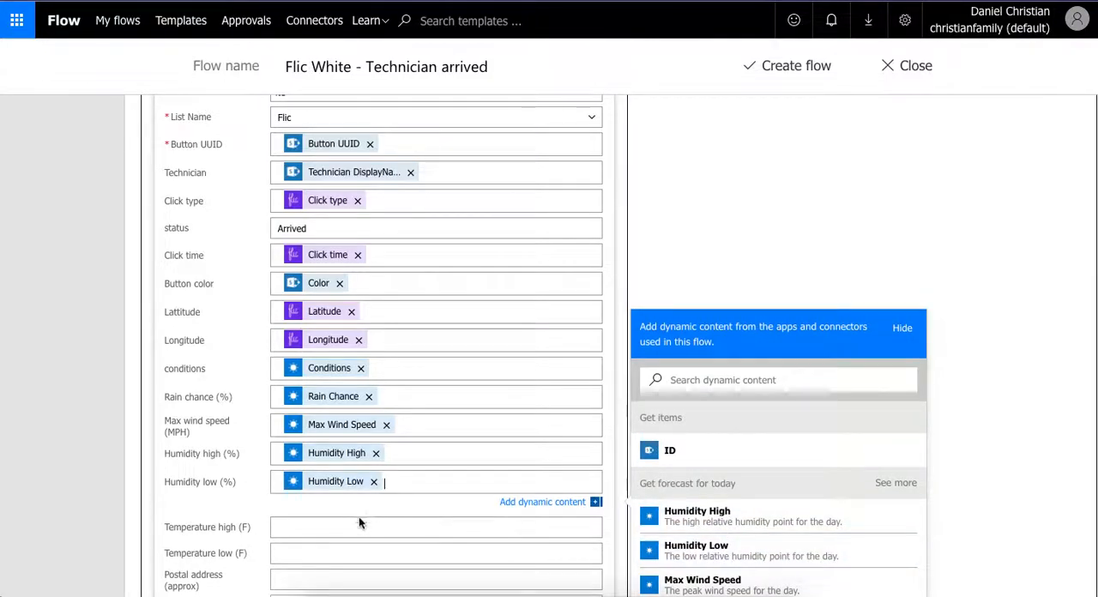
# - Fill Temperature high (F) with Temperature High and Temperature low (F) with Temperature Low from Get forecast for today
pyautogui.click(358, 524)
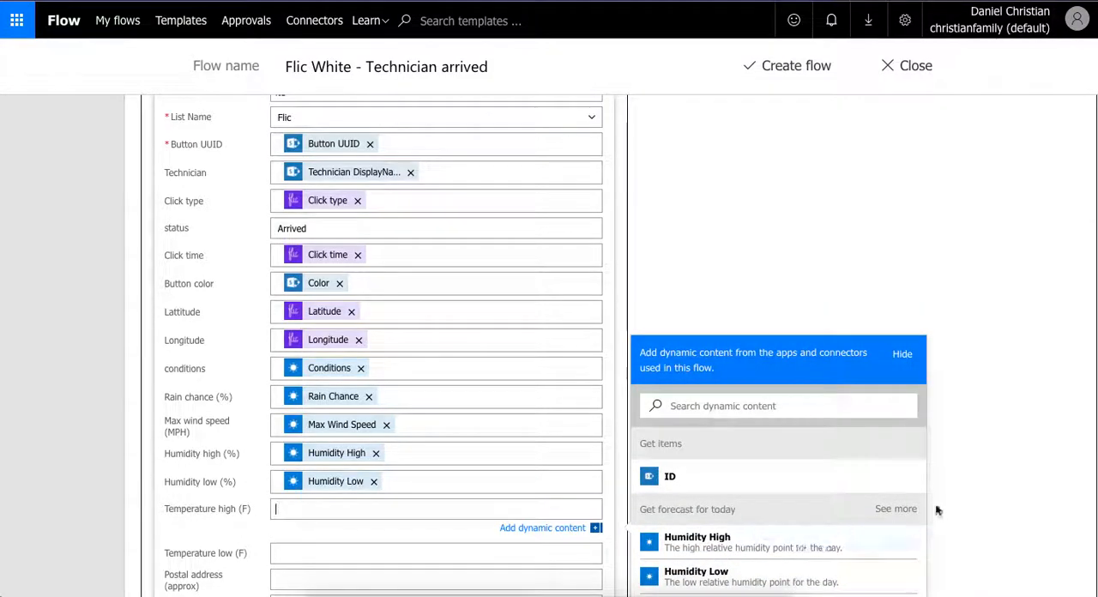
pyautogui.scroll(-2, 973, 509)
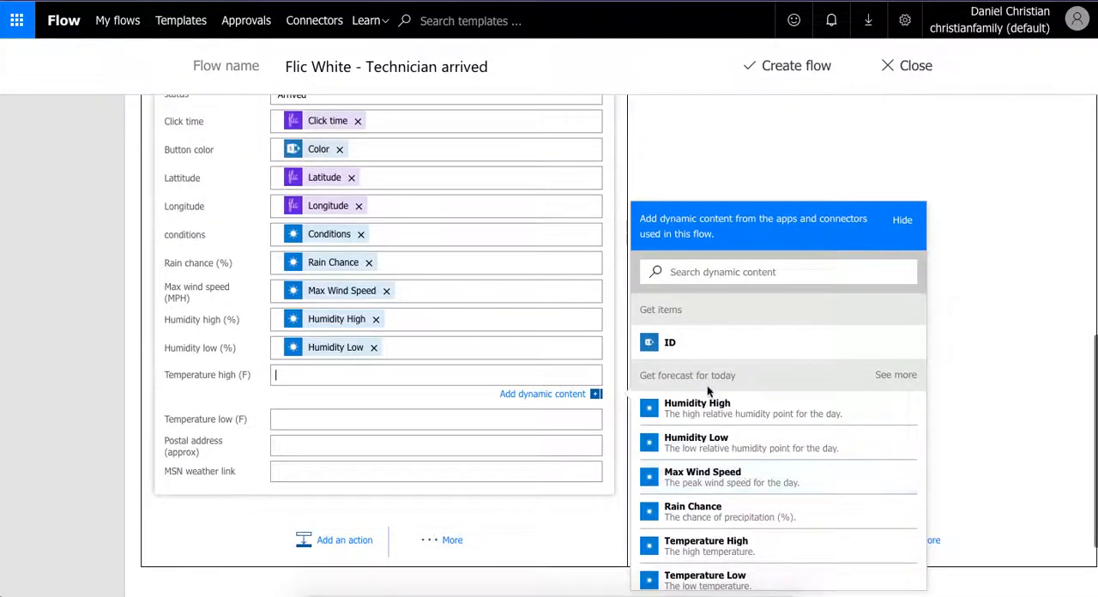
pyautogui.click(766, 542)
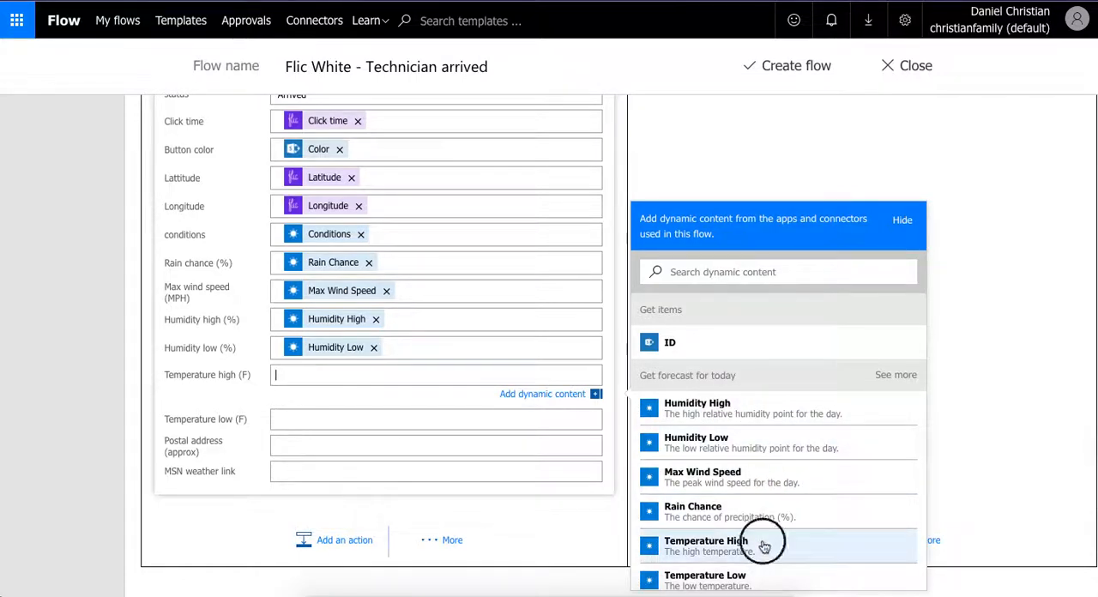
pyautogui.click(404, 426)
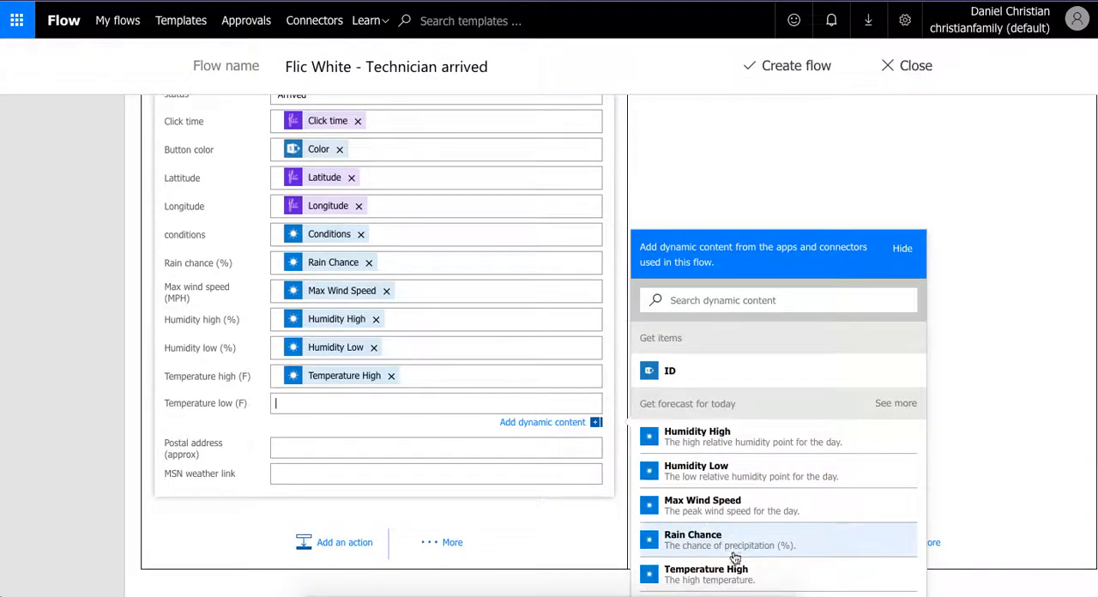
pyautogui.scroll(-1, 733, 559)
pyautogui.click(735, 558)
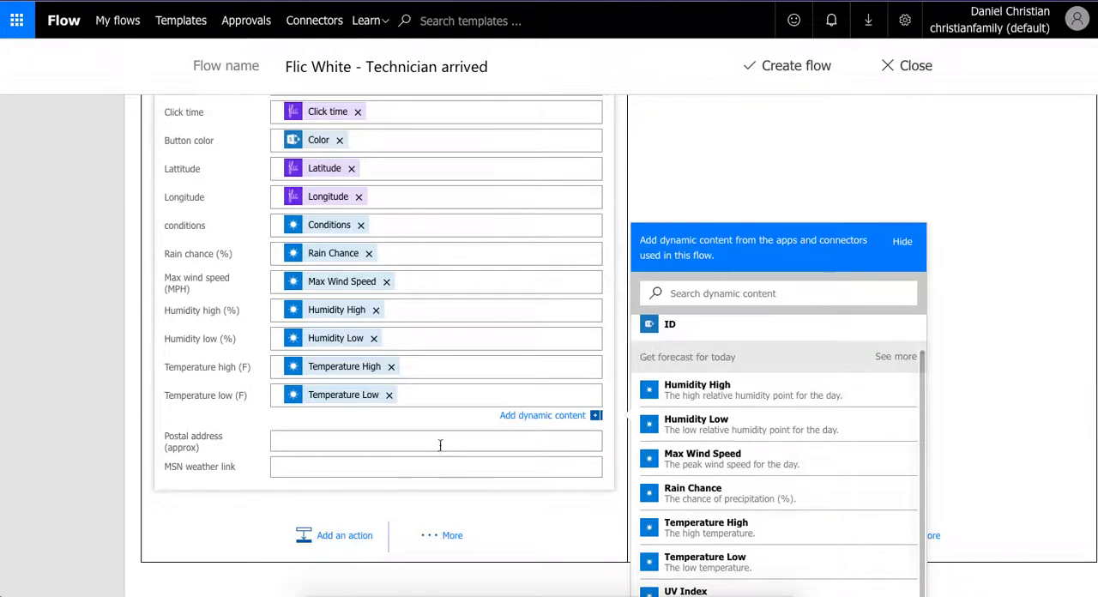
# - Fill the Postal address (approx) field with the Location value from Get forecast for today
pyautogui.click(438, 440)
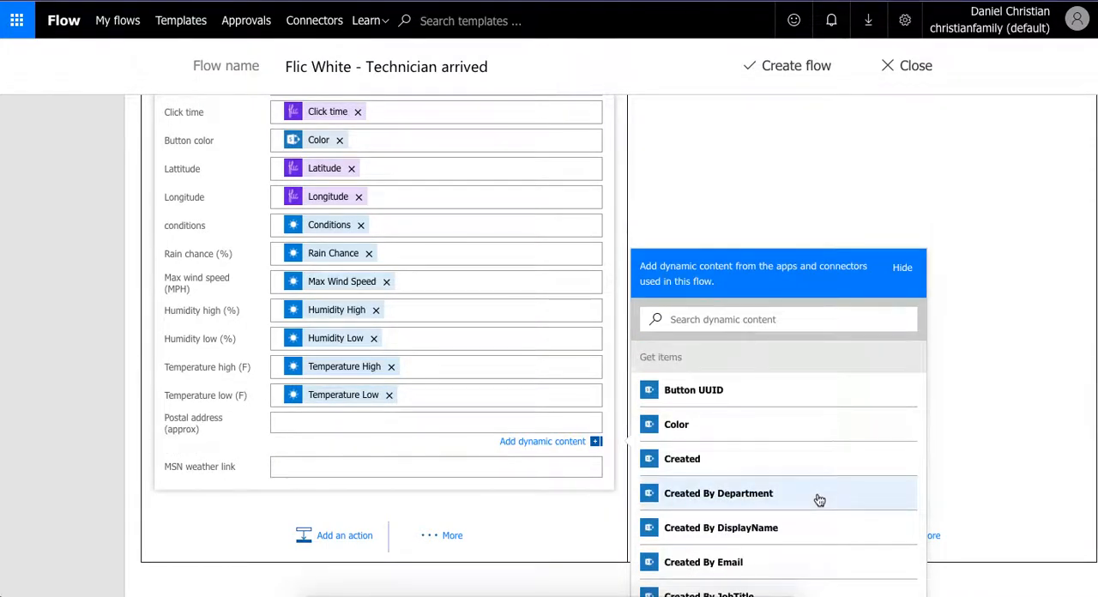
pyautogui.scroll(-5, 819, 500)
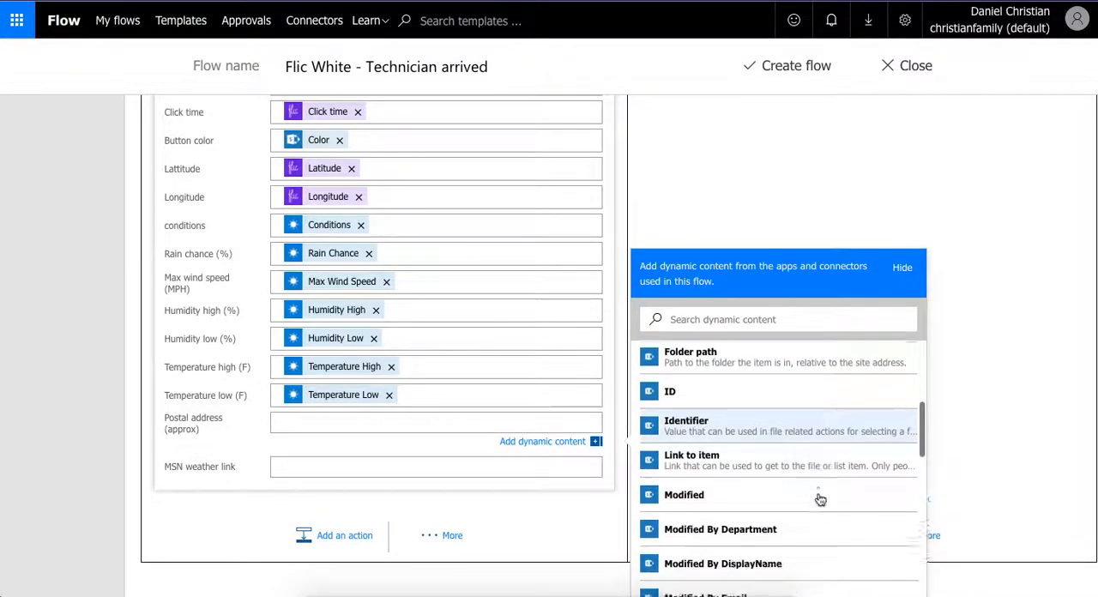
pyautogui.scroll(-8, 819, 500)
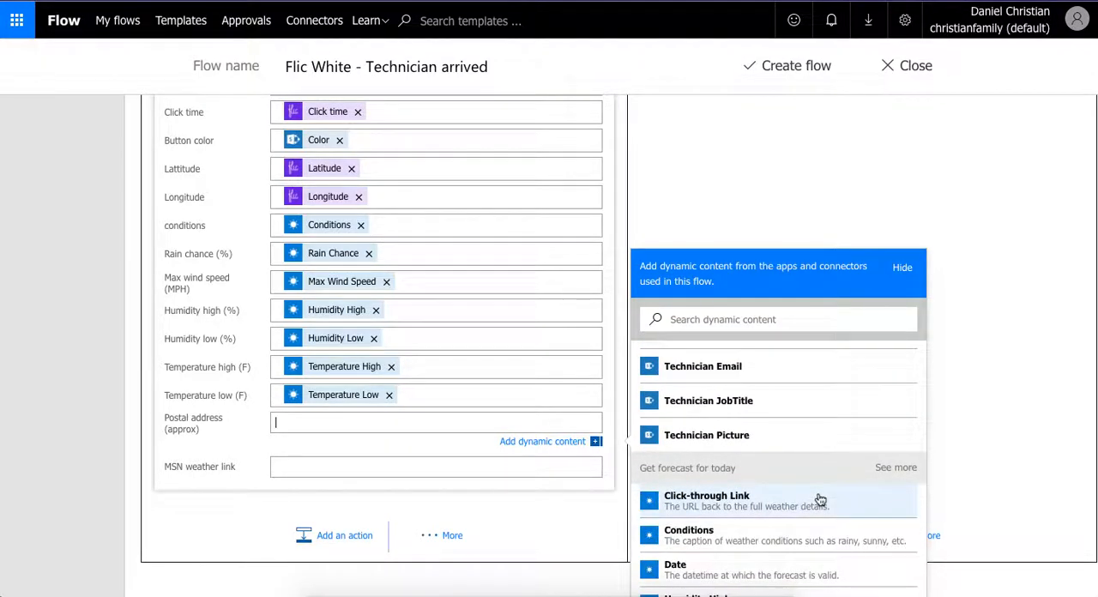
pyautogui.scroll(-1, 819, 500)
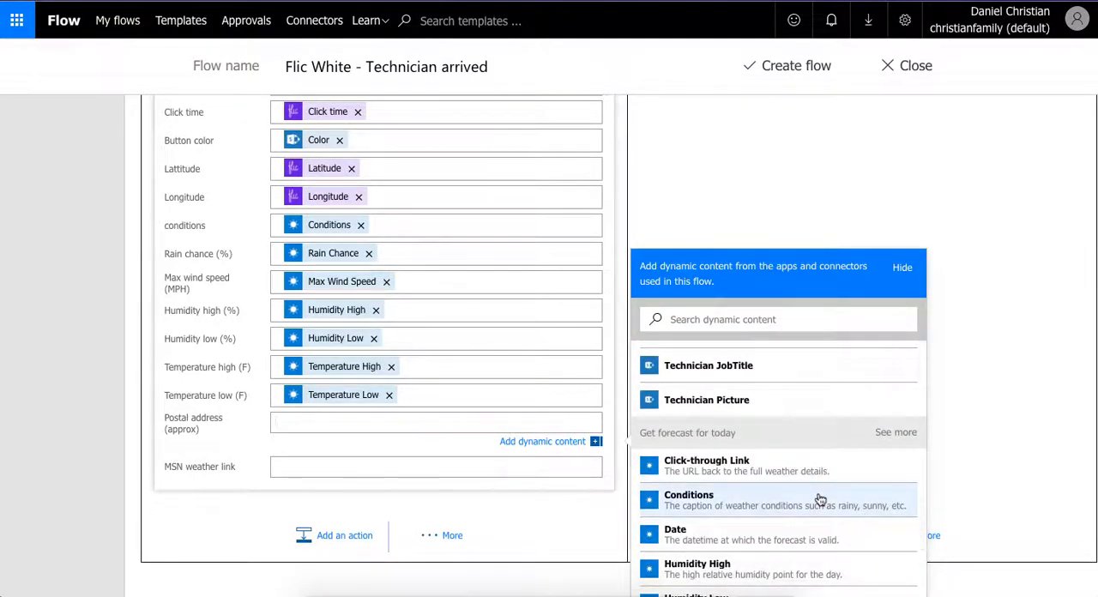
pyautogui.scroll(-2, 921, 499)
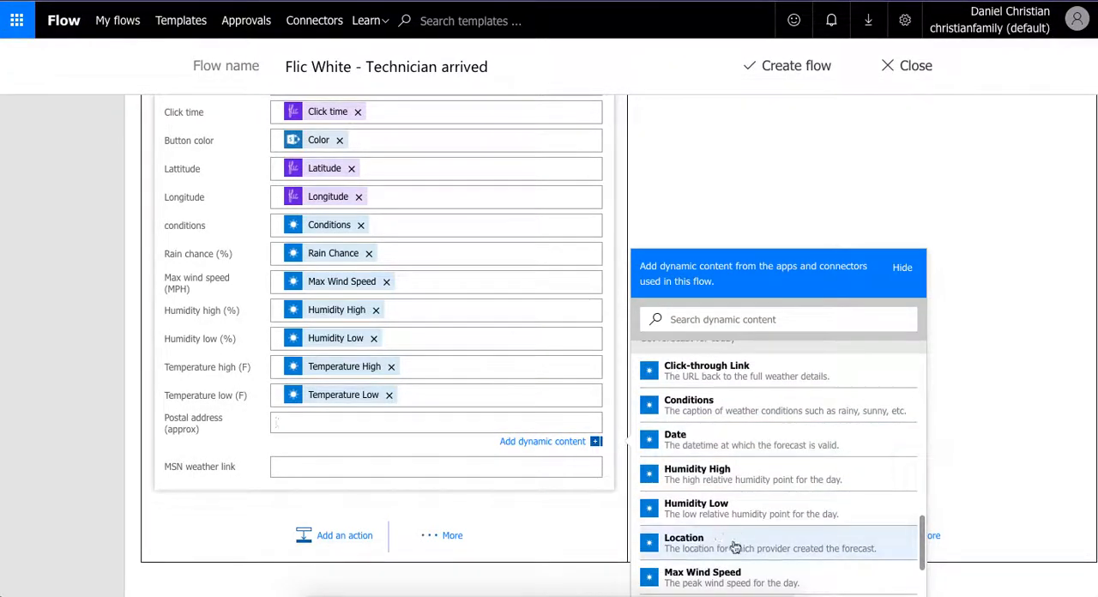
pyautogui.click(708, 550)
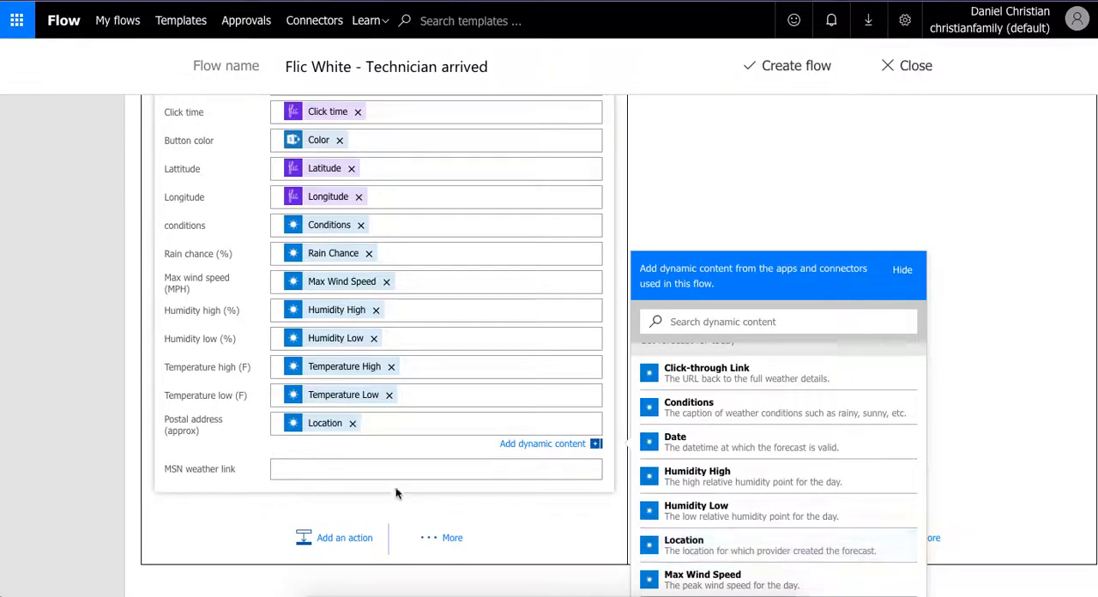
# - Fill the MSN weather link field with the Click-through Link value from Get forecast for today
pyautogui.click(394, 470)
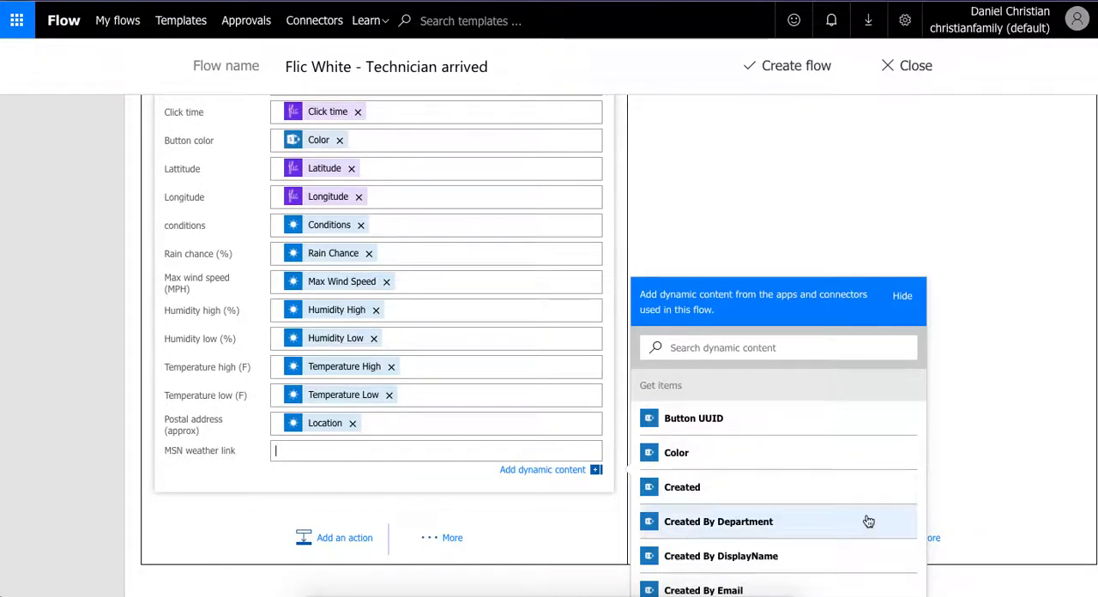
pyautogui.scroll(-8, 868, 522)
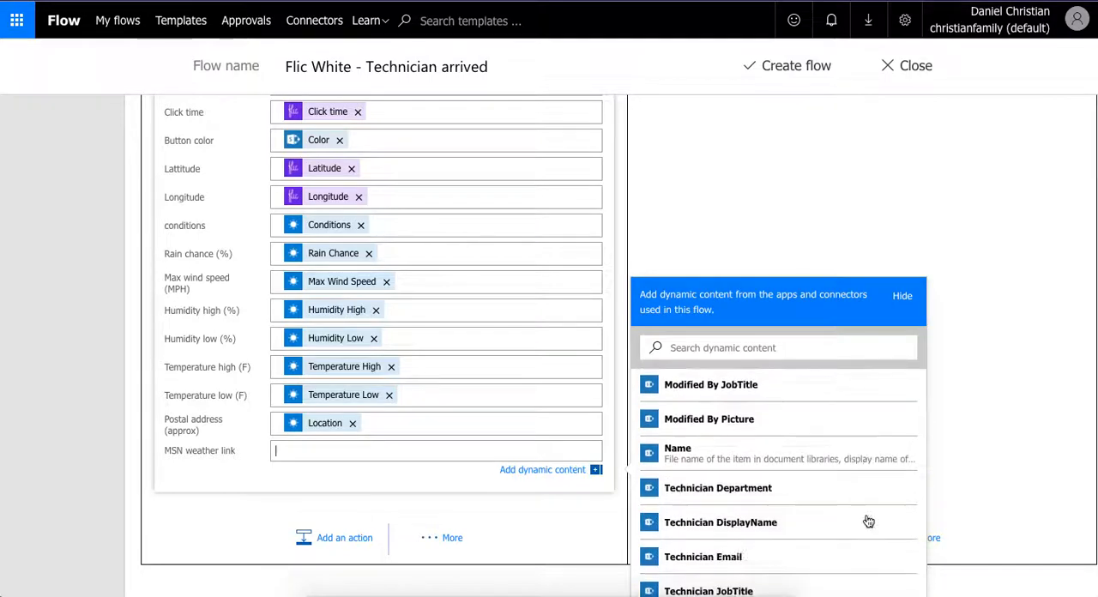
pyautogui.scroll(-6, 868, 521)
pyautogui.scroll(3, 868, 521)
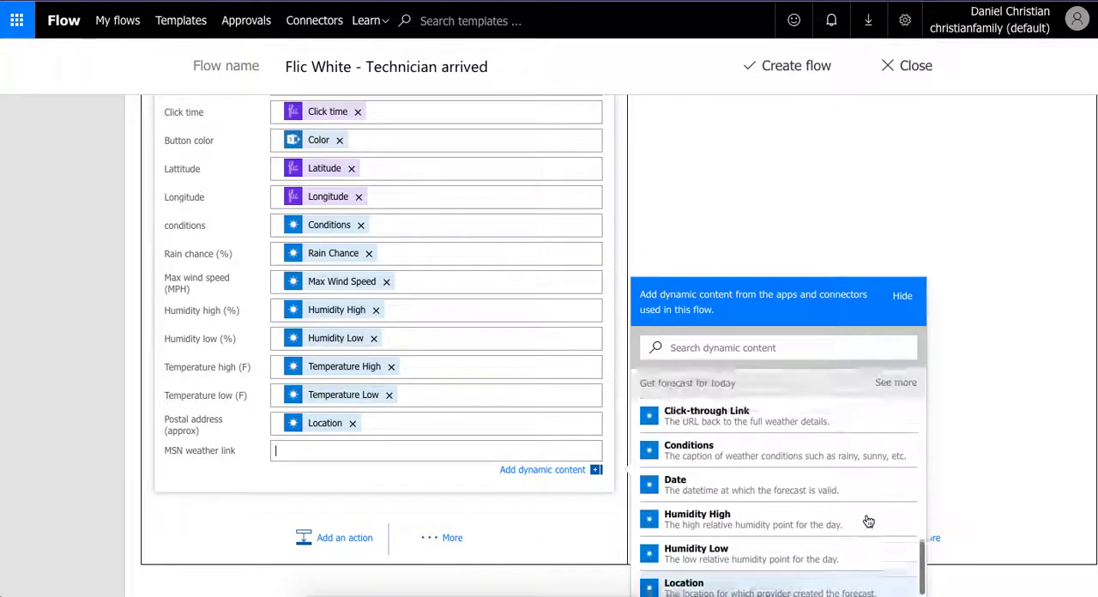
pyautogui.click(804, 442)
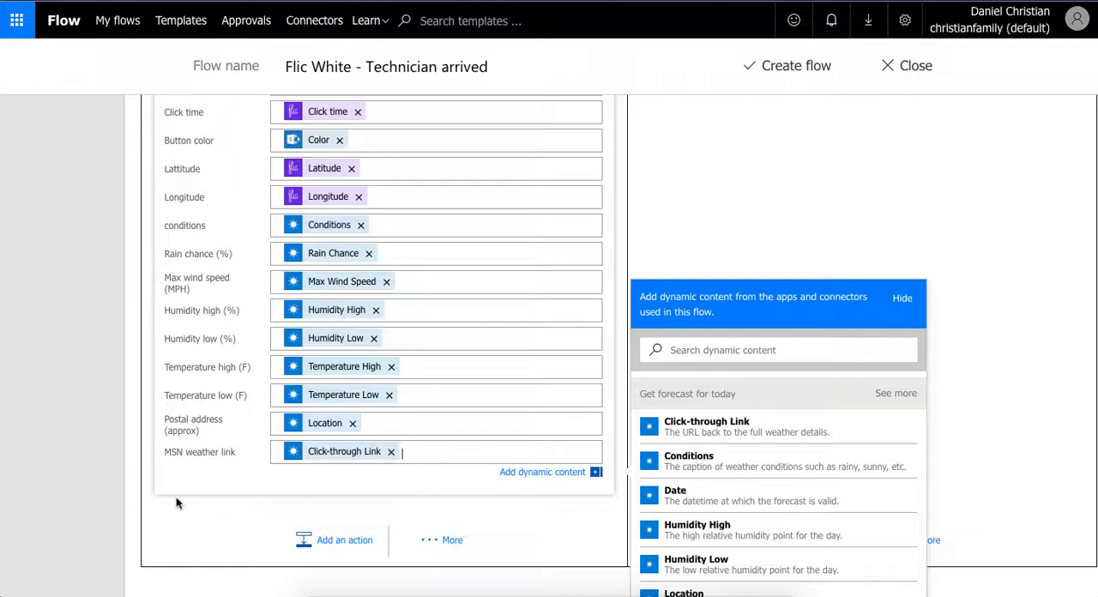
pyautogui.click(329, 517)
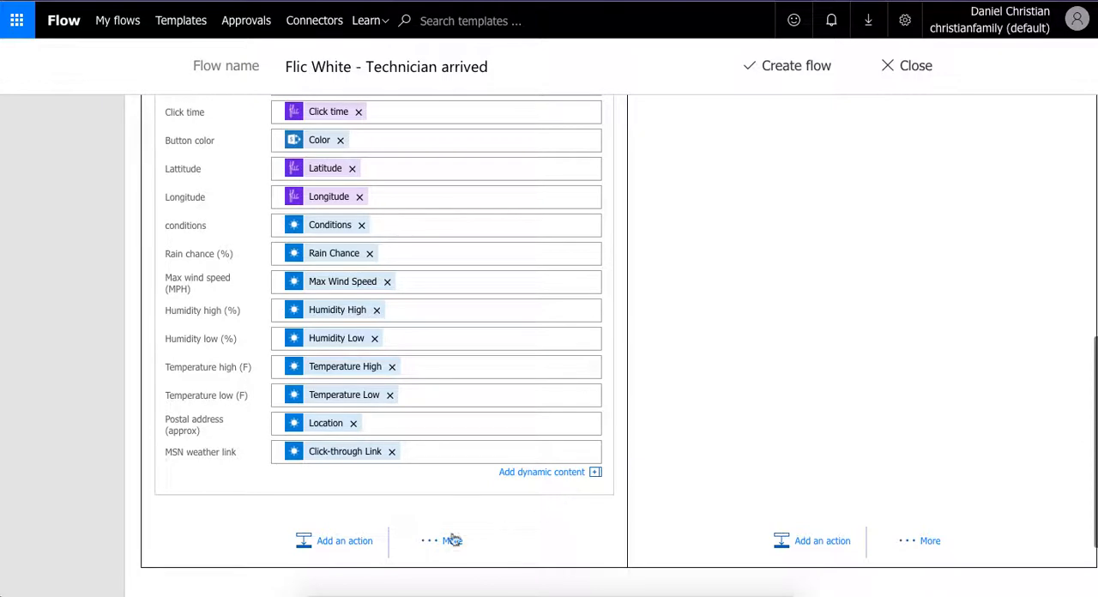
# - Add an Office 365 Outlook Send an email action below the Create item action in the same condition branch
pyautogui.click(363, 541)
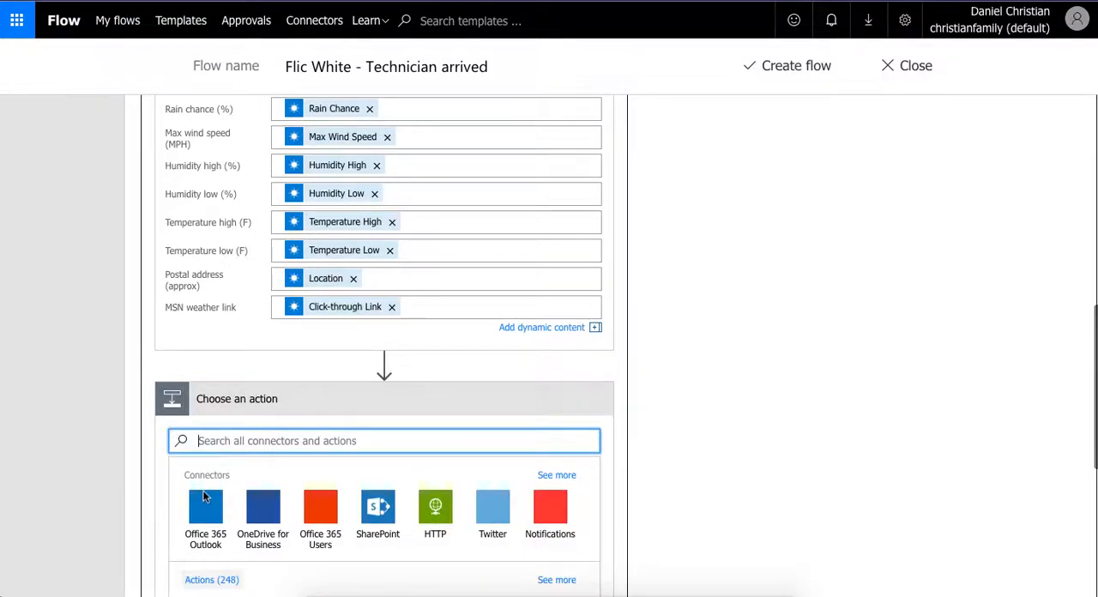
pyautogui.click(210, 510)
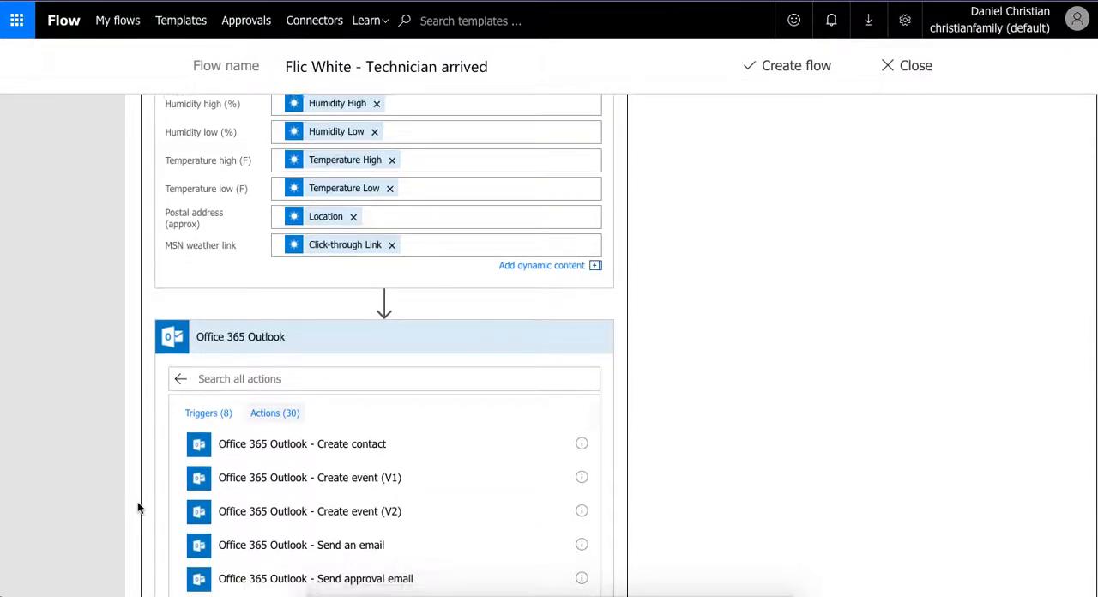
pyautogui.click(297, 508)
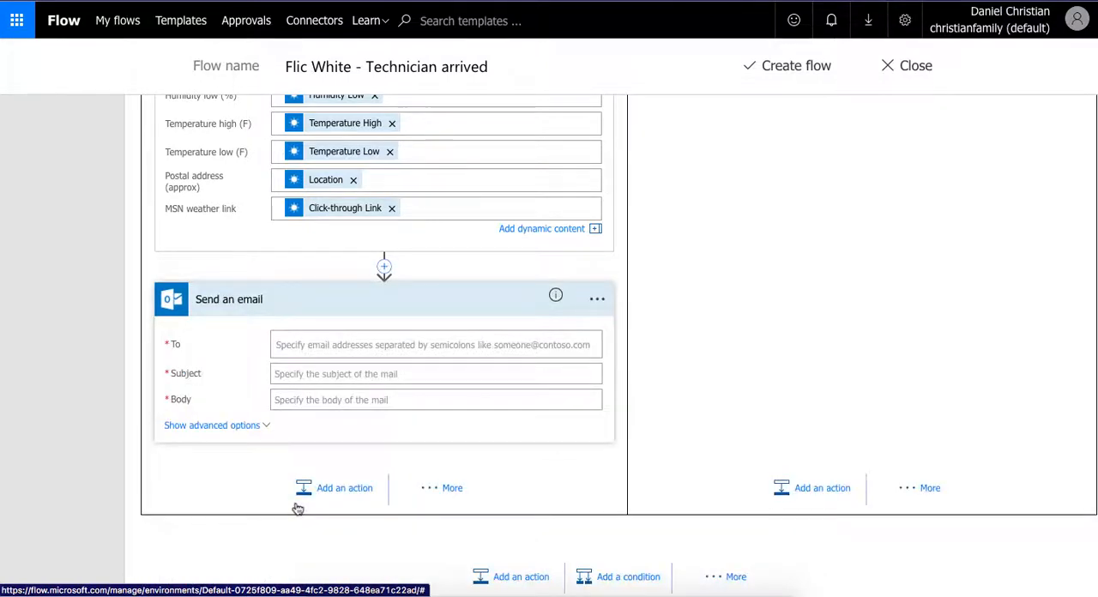
# - Enter the recipient's e-mail address in the To field of Send an email and accept the matching contact
pyautogui.click(323, 350)
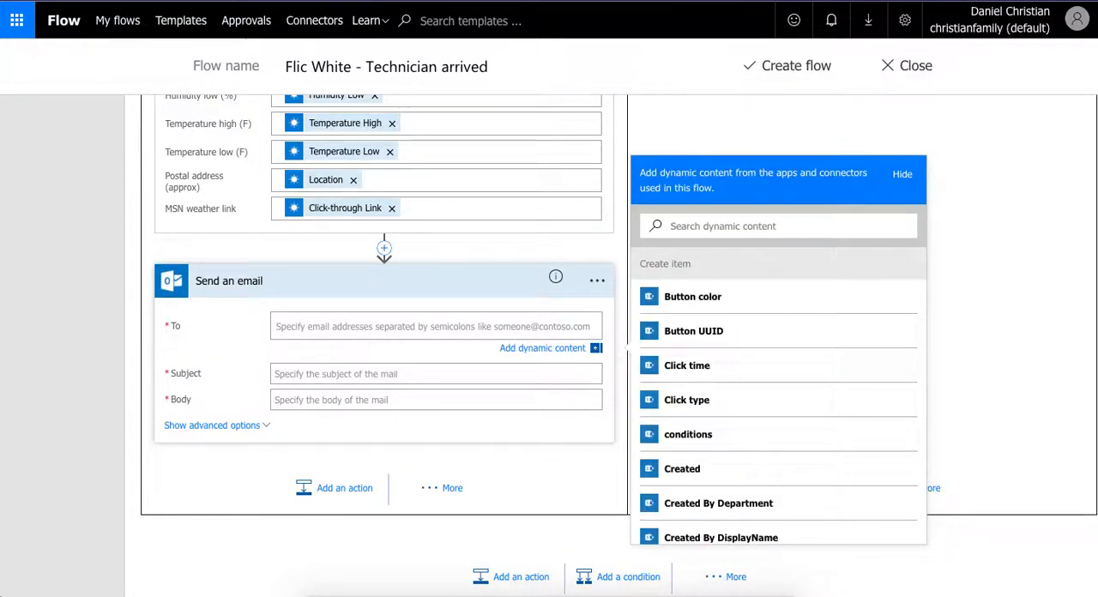
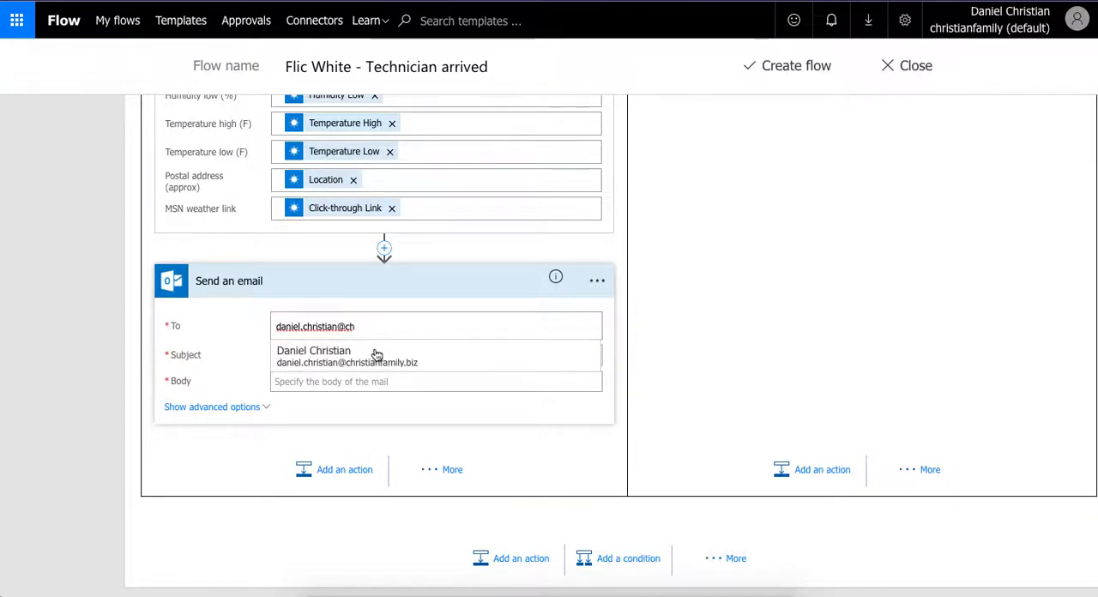
pyautogui.click(372, 353)
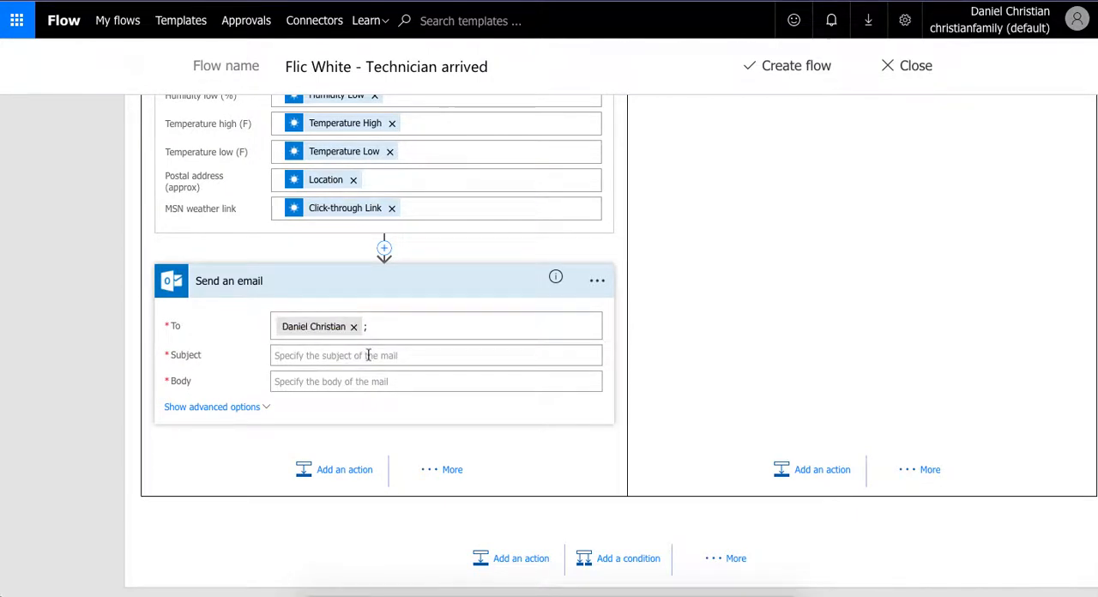
# - Compose the email subject as "Technician has status at the location", with Technician and status inserted as dynamic values from Create item
pyautogui.click(368, 355)
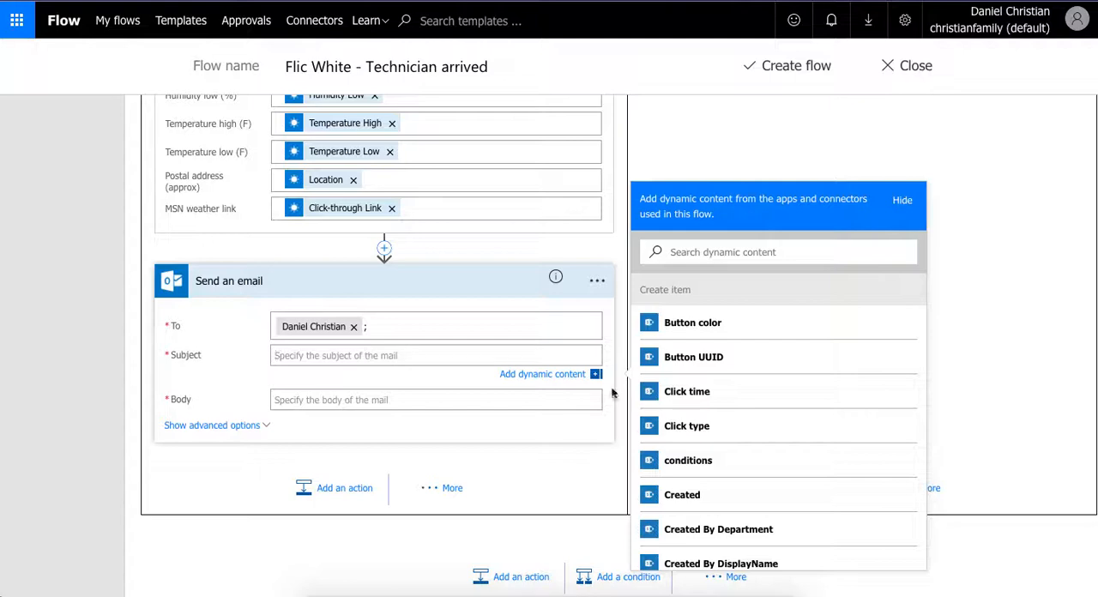
pyautogui.scroll(-2, 791, 421)
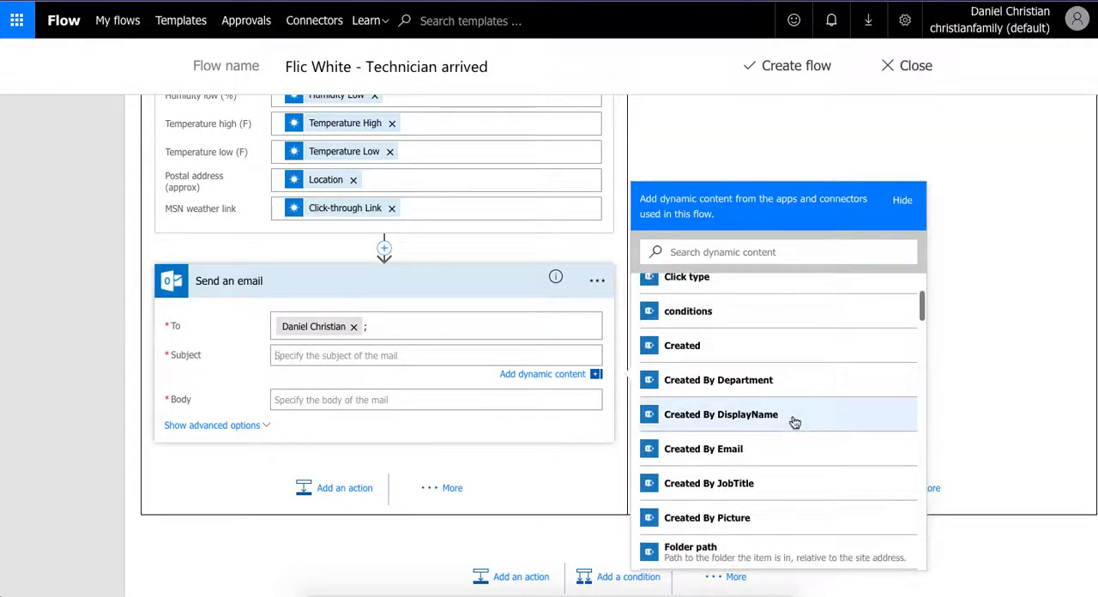
pyautogui.scroll(-4, 795, 422)
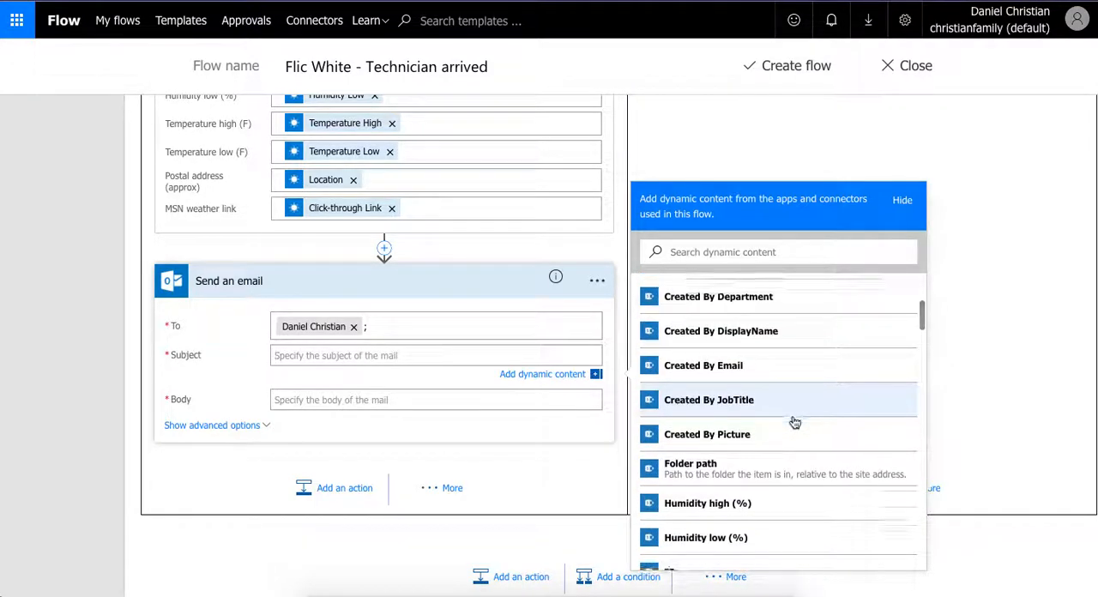
pyautogui.scroll(-6, 795, 422)
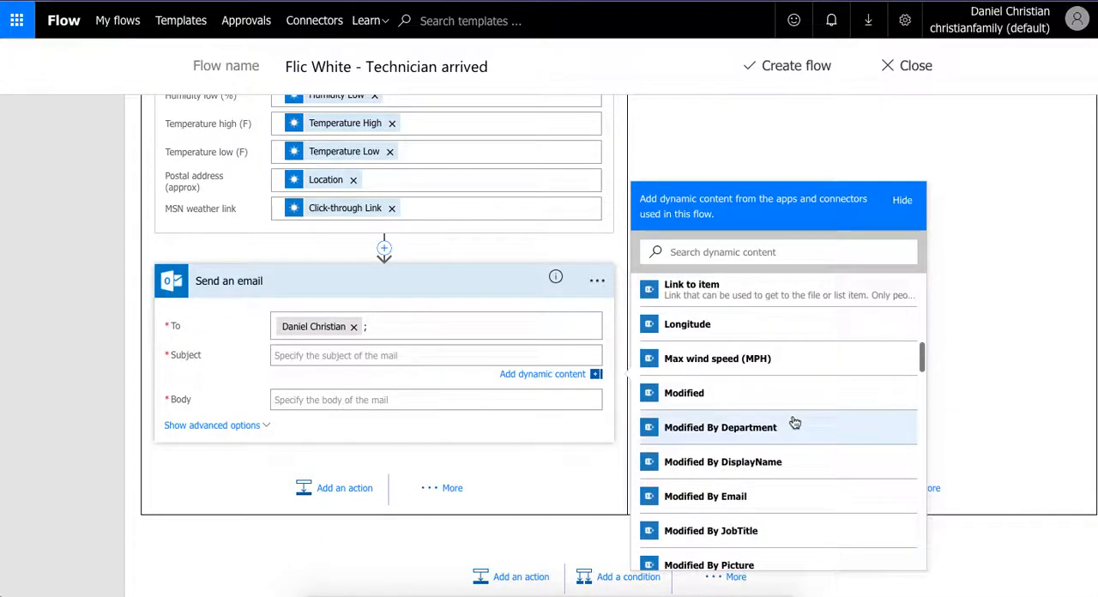
pyautogui.scroll(-1, 795, 422)
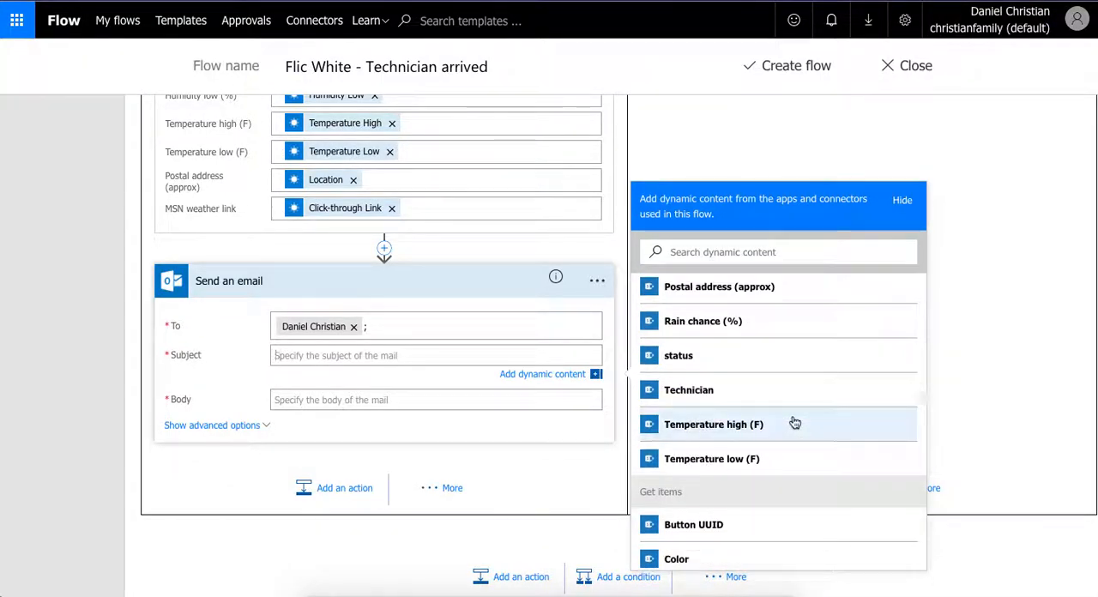
pyautogui.scroll(-5, 795, 422)
pyautogui.scroll(5, 795, 422)
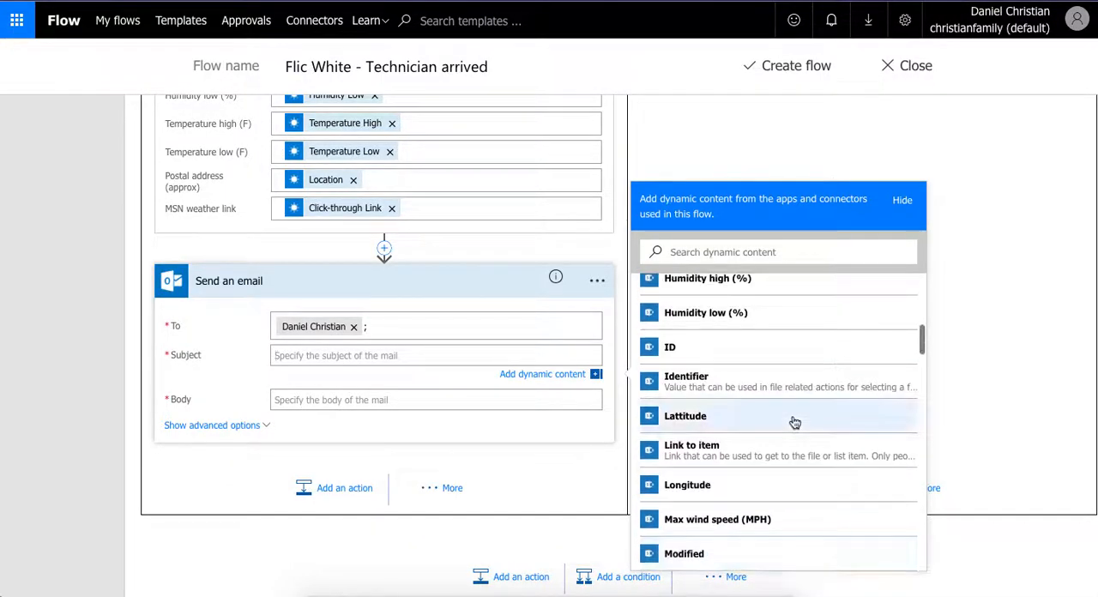
pyautogui.scroll(5, 795, 422)
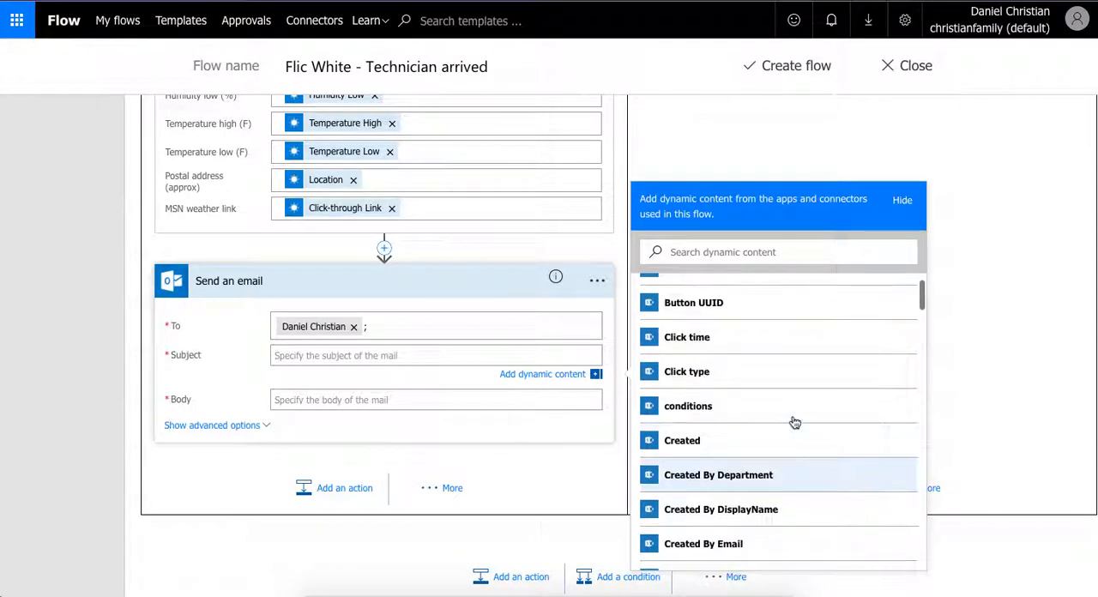
pyautogui.scroll(-2, 795, 422)
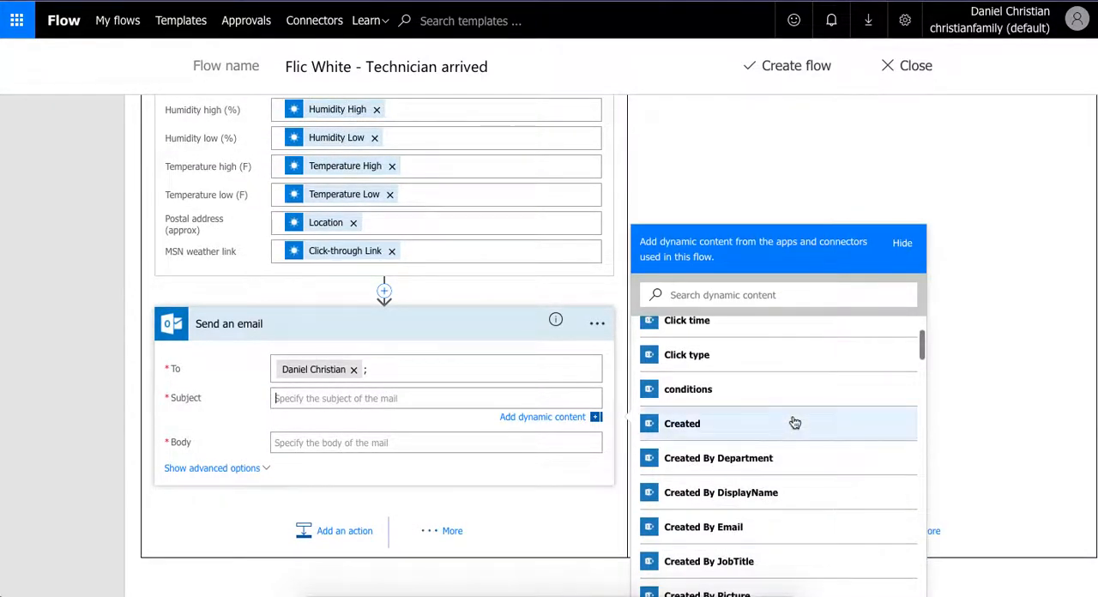
pyautogui.scroll(-3, 795, 422)
pyautogui.scroll(-5, 795, 422)
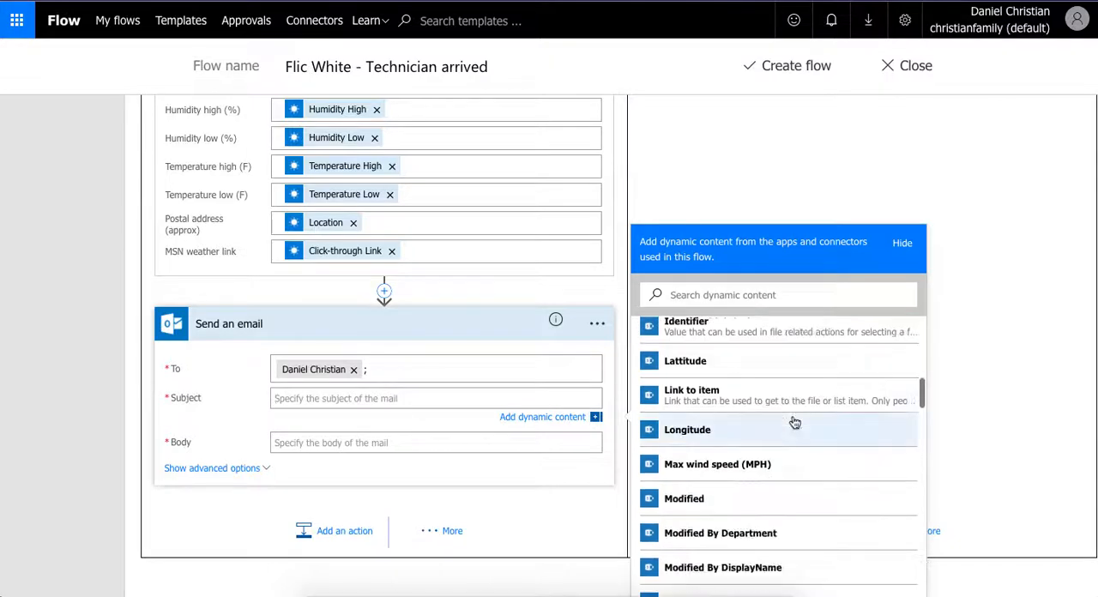
pyautogui.scroll(-2, 795, 422)
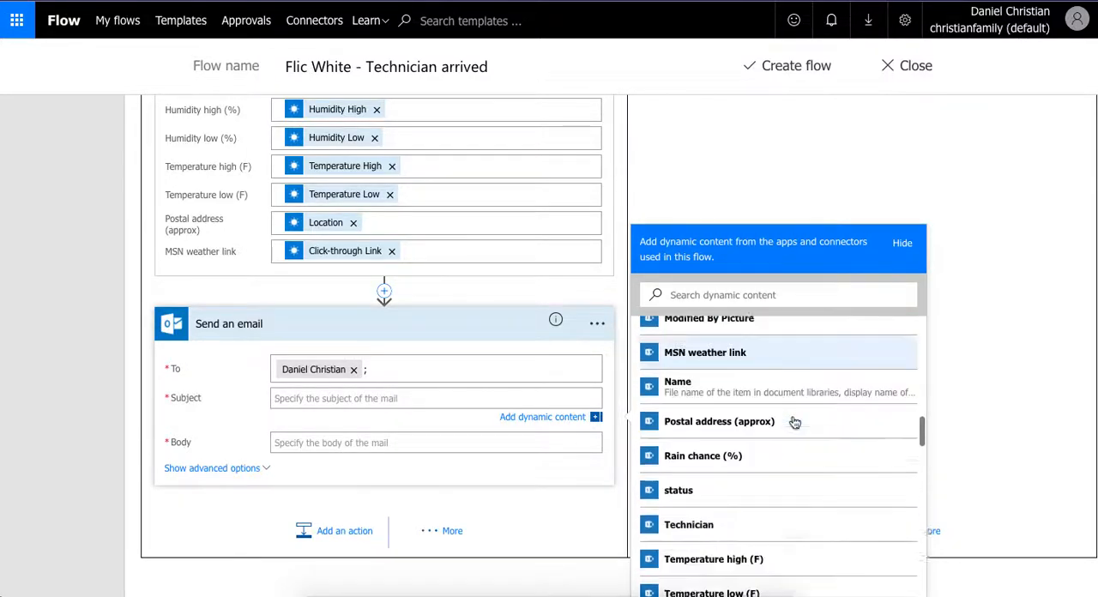
pyautogui.scroll(-3, 794, 421)
pyautogui.click(758, 479)
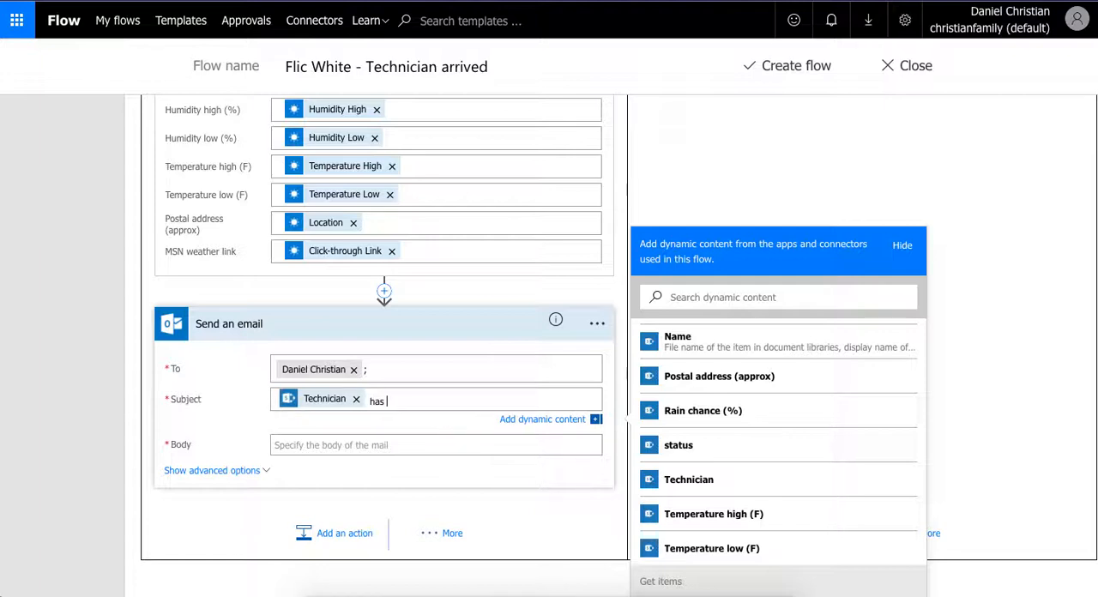
pyautogui.click(691, 445)
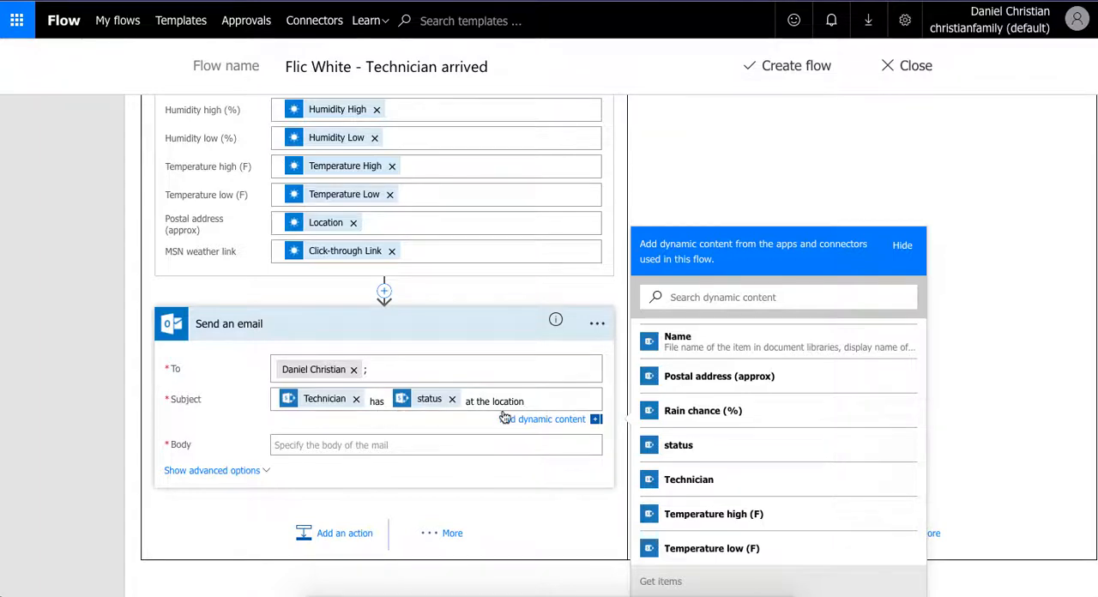
# - Begin the email body with "Technician has status", inserting Technician and status as dynamic values from Create item
pyautogui.click(472, 444)
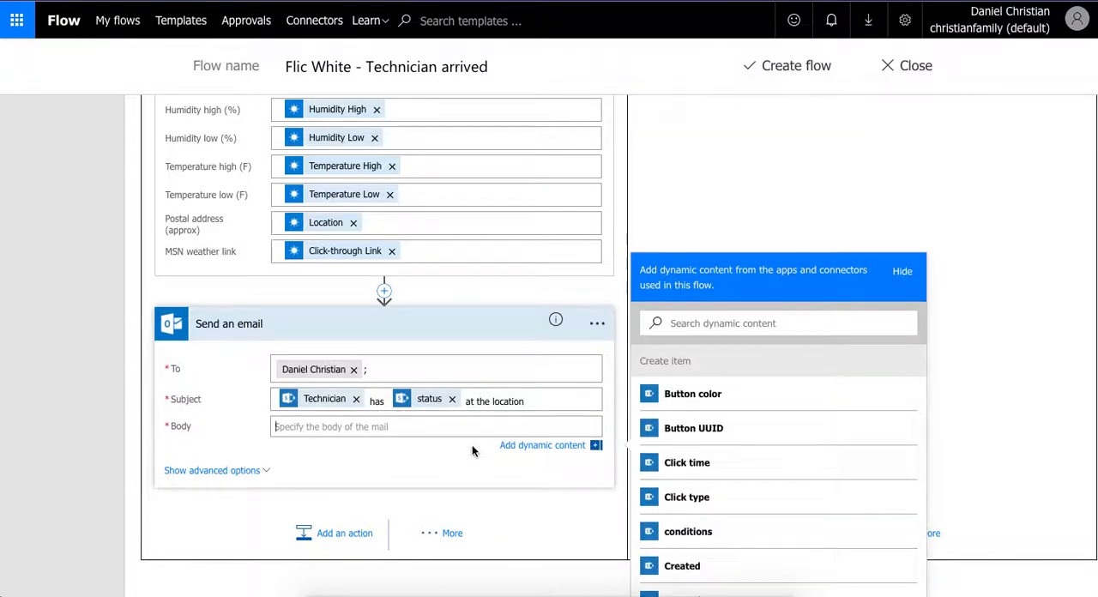
pyautogui.scroll(-1, 807, 492)
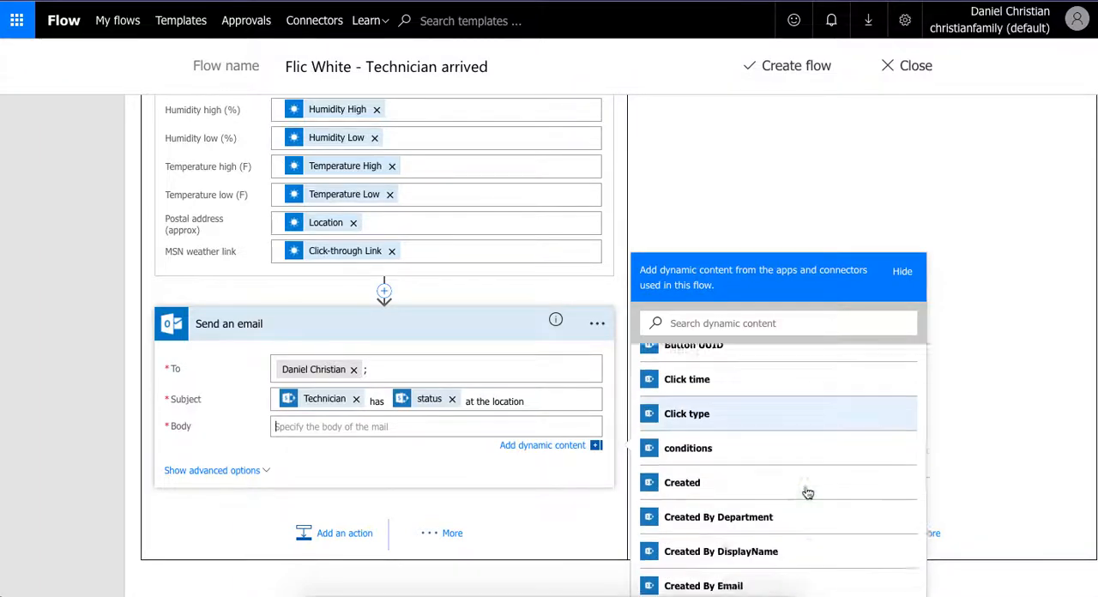
pyautogui.scroll(-4, 807, 492)
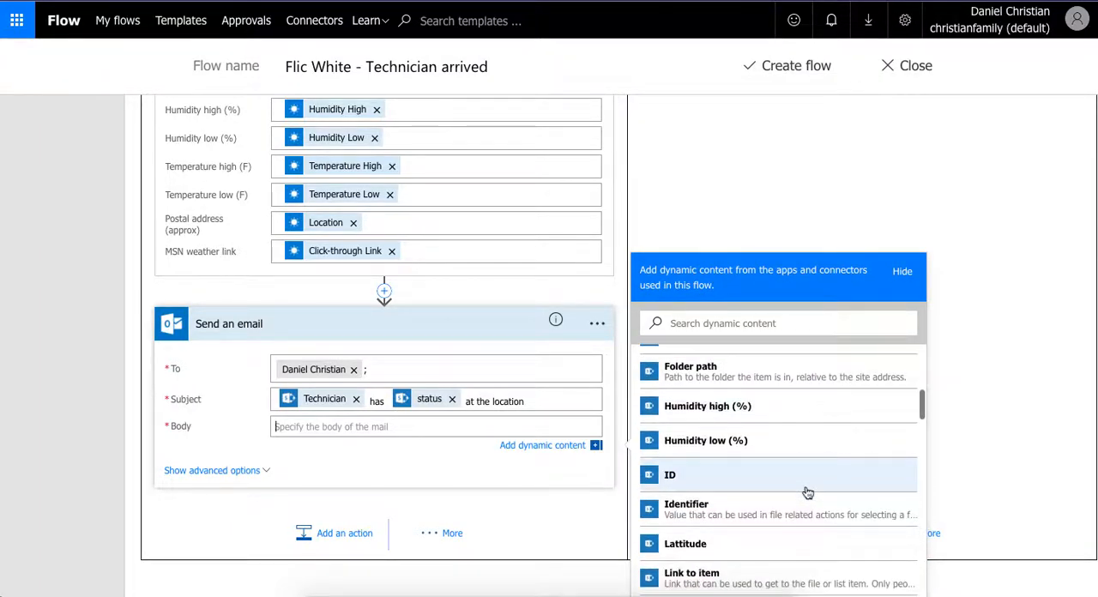
pyautogui.scroll(-3, 807, 492)
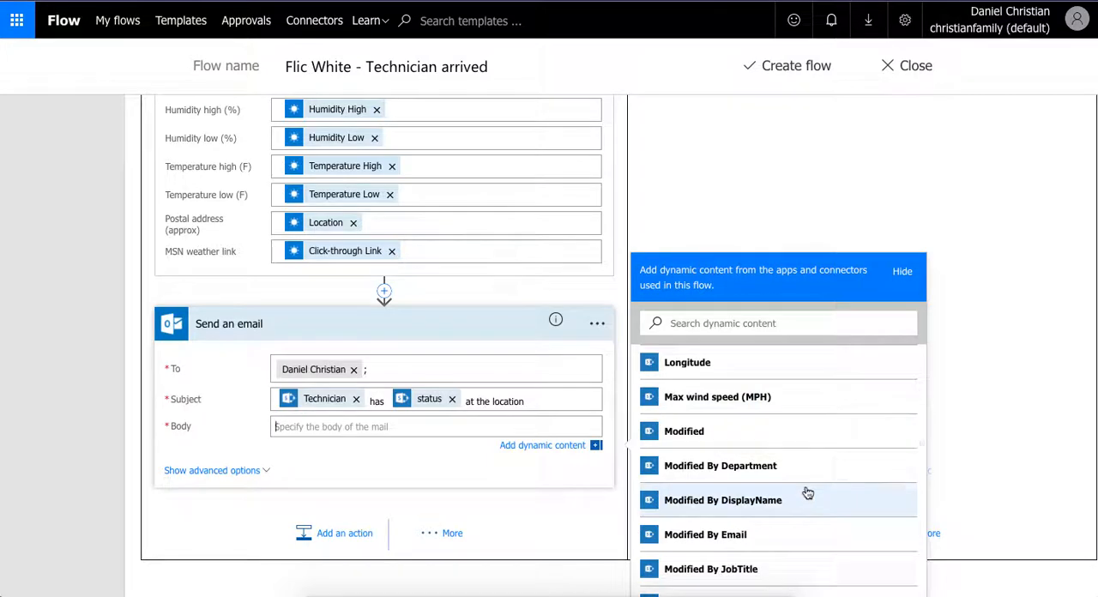
pyautogui.scroll(-4, 807, 492)
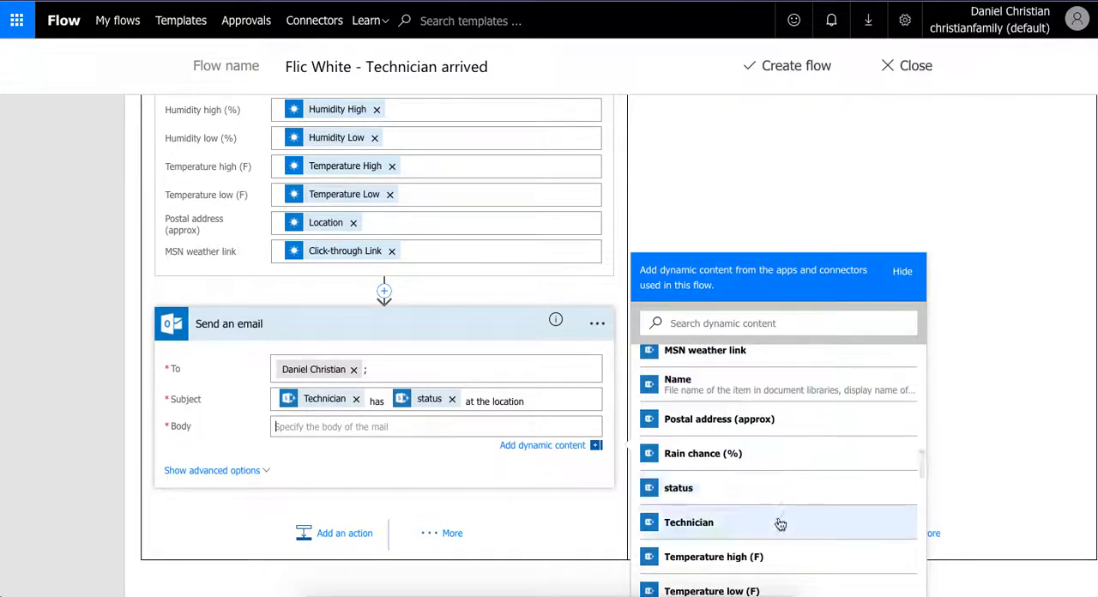
pyautogui.click(780, 524)
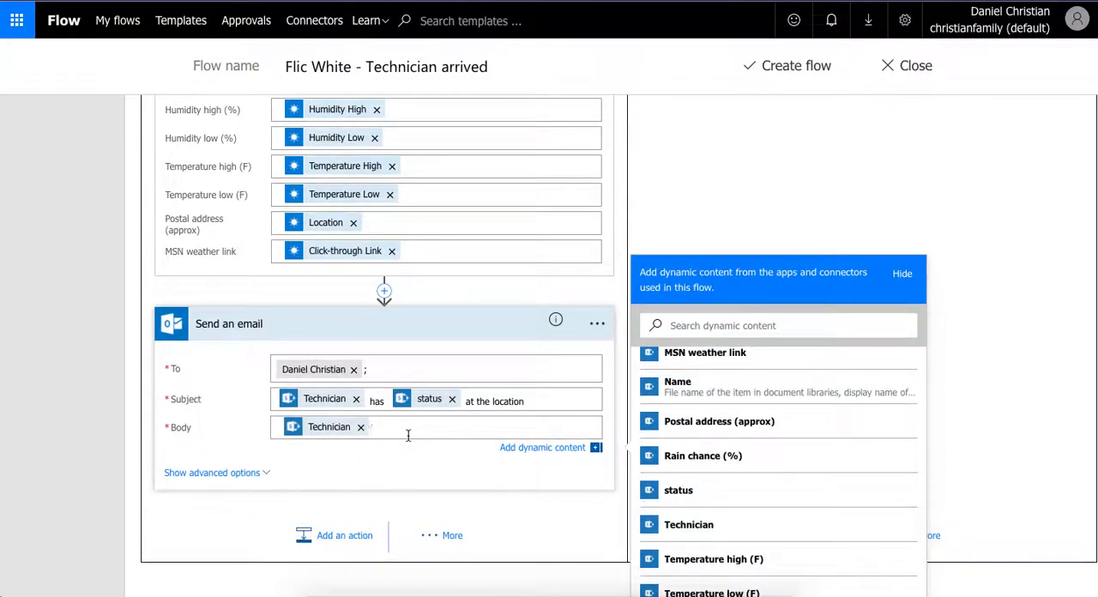
pyautogui.write('ha')
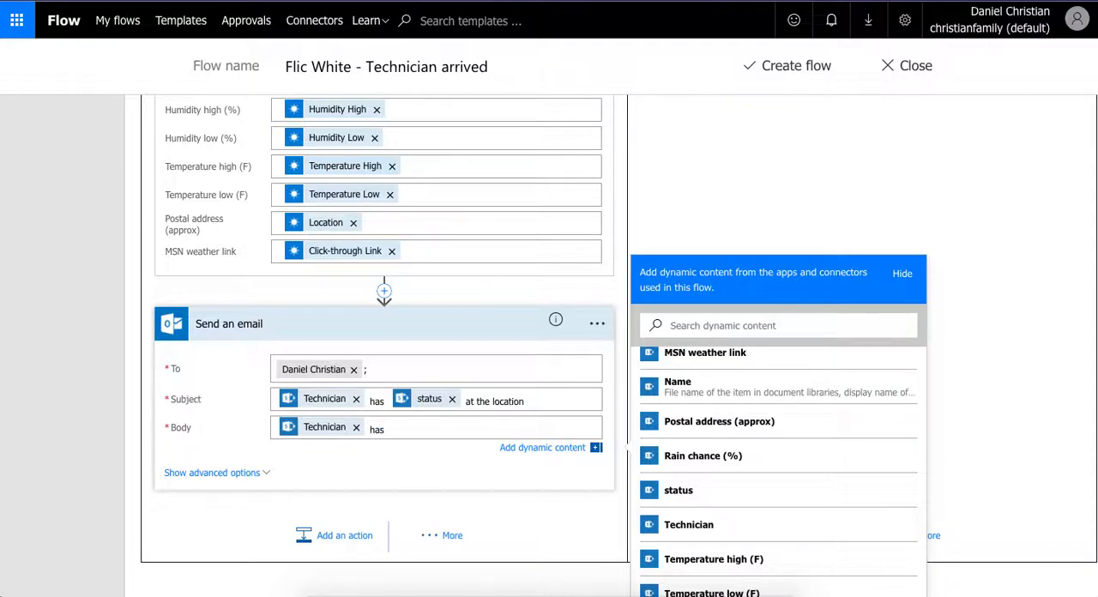
pyautogui.write('s')
pyautogui.click(747, 489)
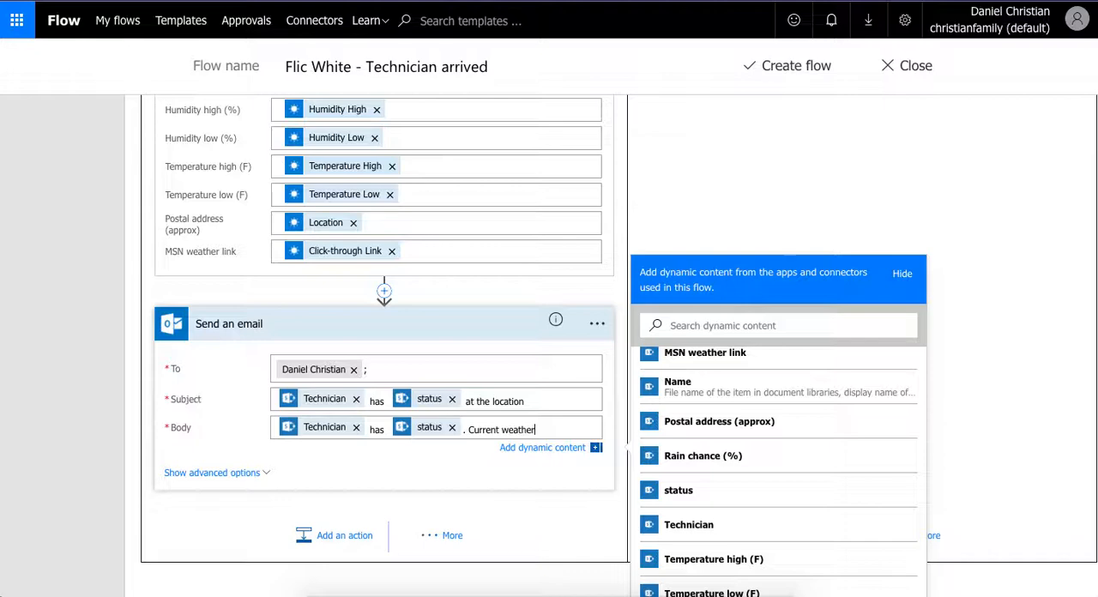
# - Continue the email body's opening line with ". Current weather conditions have been provided below as well."
pyautogui.write('conditions have bee')
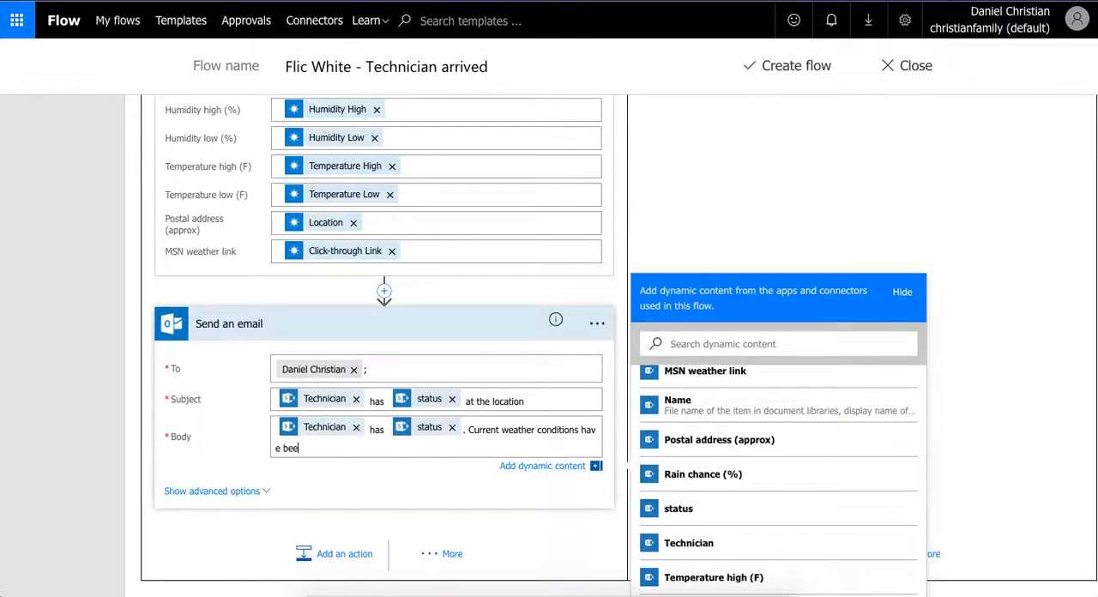
pyautogui.write('n provided below as well')
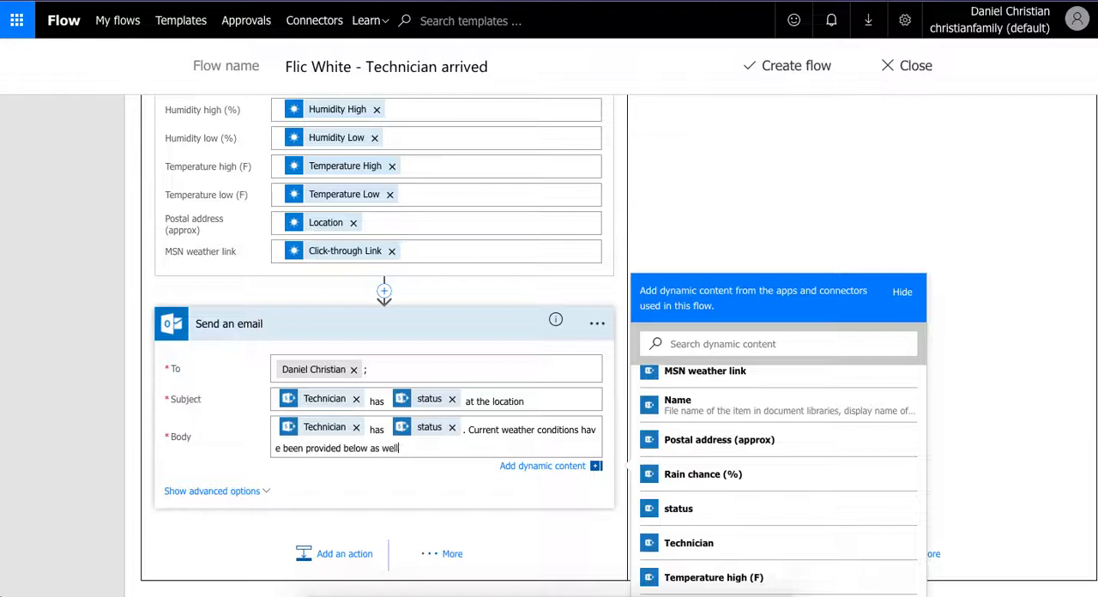
pyautogui.write('.')
# - Add the label "Address (approximate):" on a new line of the email body
pyautogui.press('Return')
pyautogui.write('Add')
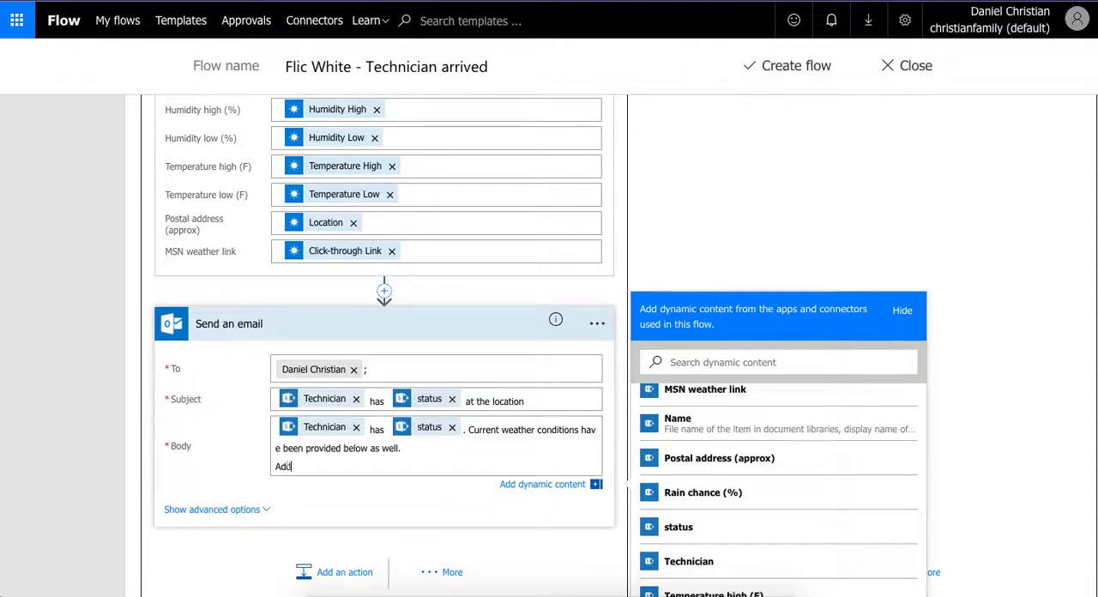
pyautogui.write('ress (appro')
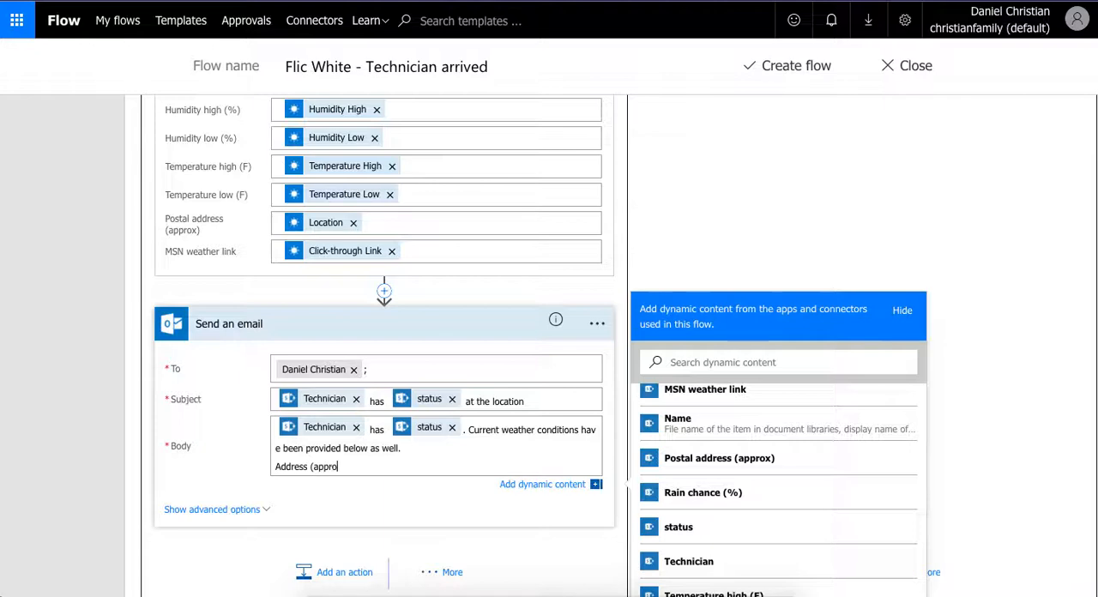
pyautogui.write('ximate):')
pyautogui.press('Return')
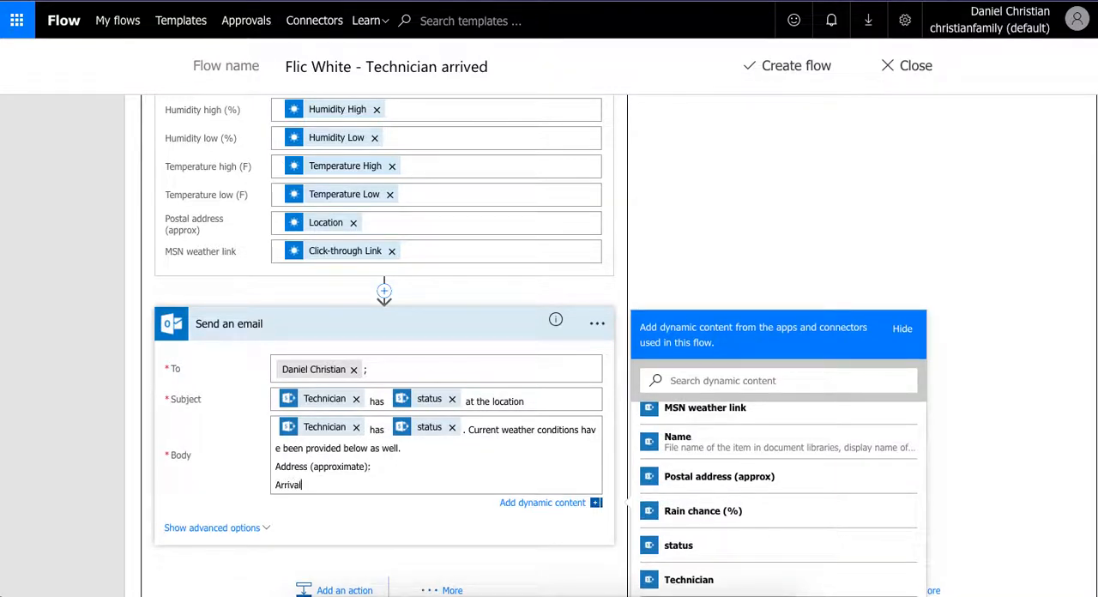
# - Add the labels "Arrival time:" and "Weather conditions:" on separate lines below the address label in the email body
pyautogui.write('Arrival time:')
pyautogui.press('Return')
pyautogui.write('Weath')
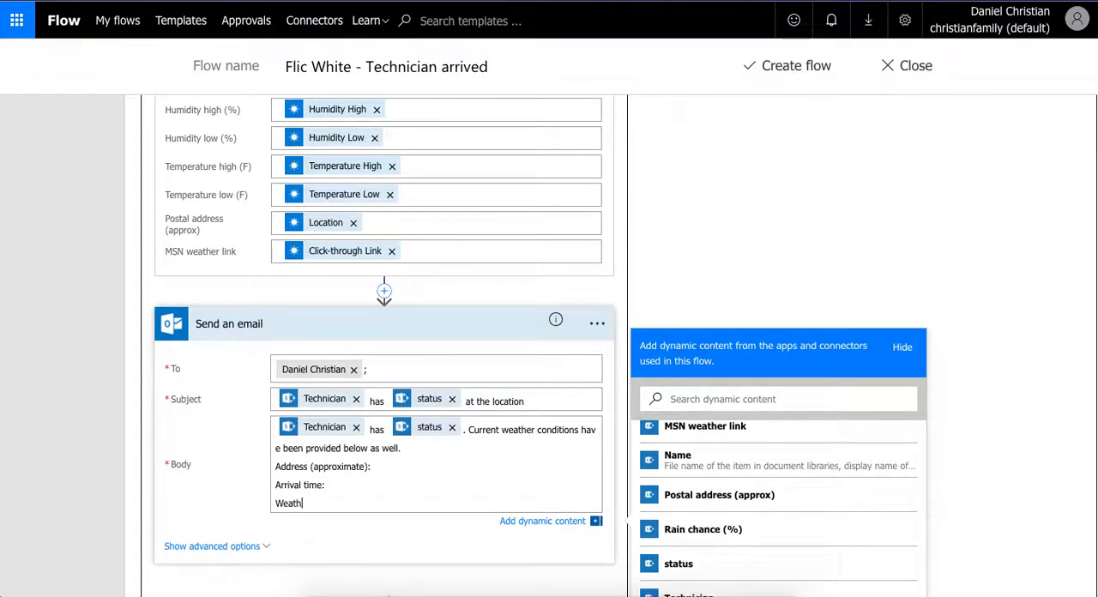
pyautogui.write('er conditions:')
pyautogui.press('Return')
# - Add the labels "Humidity high (%):" and "Humidity low (%):" on separate lines of the email body
pyautogui.write('Hu')
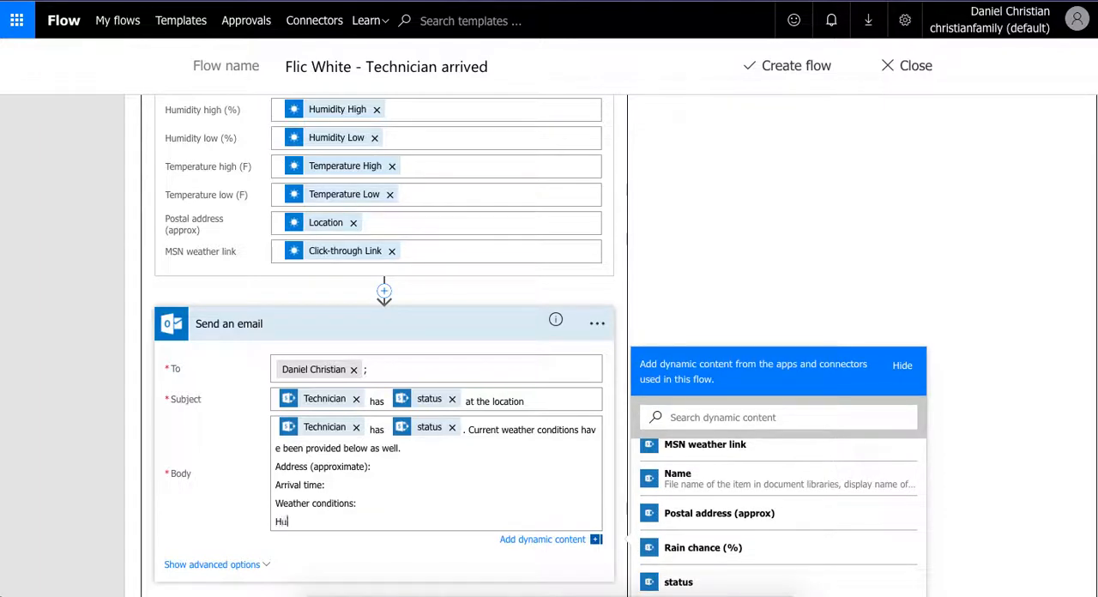
pyautogui.write('midity high (%):')
pyautogui.press('Return')
pyautogui.write('Humidity low')
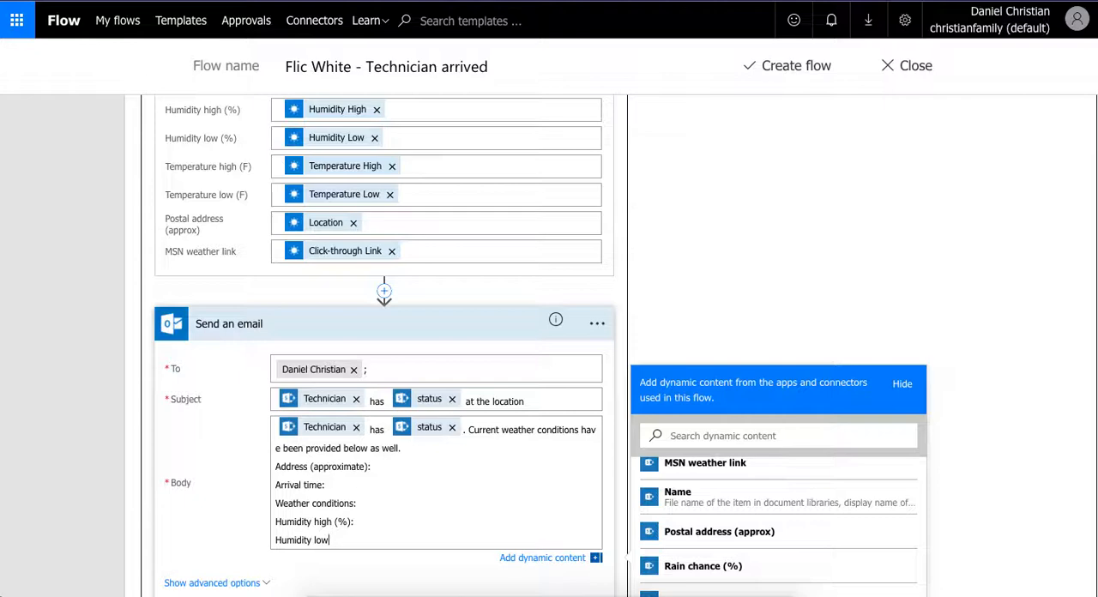
pyautogui.write(' (%):')
pyautogui.press('Return')
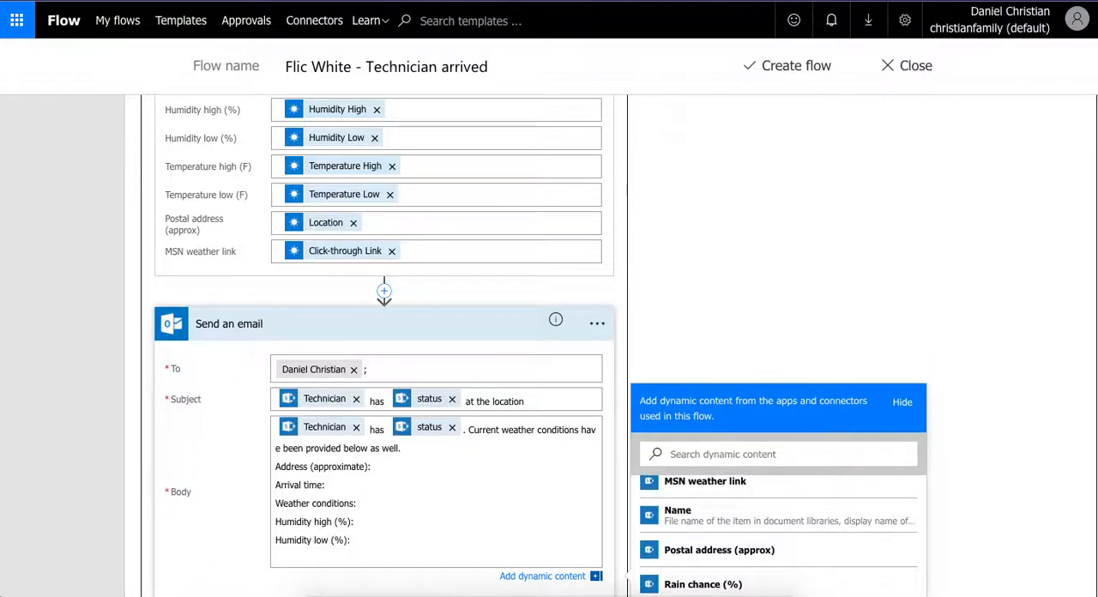
# - Add the labels "Maximum wind speed (MPH):" and "Rain chance (%):" on separate lines below the humidity labels
pyautogui.write('Maximum wind speed (MPH')
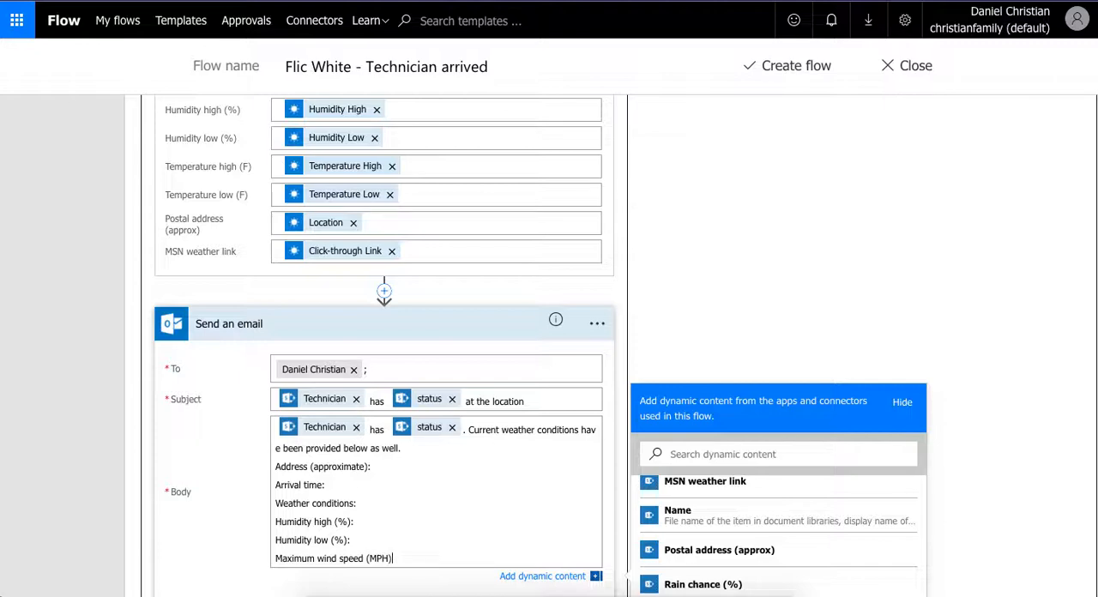
pyautogui.write('):')
pyautogui.press('Return')
pyautogui.write('R')
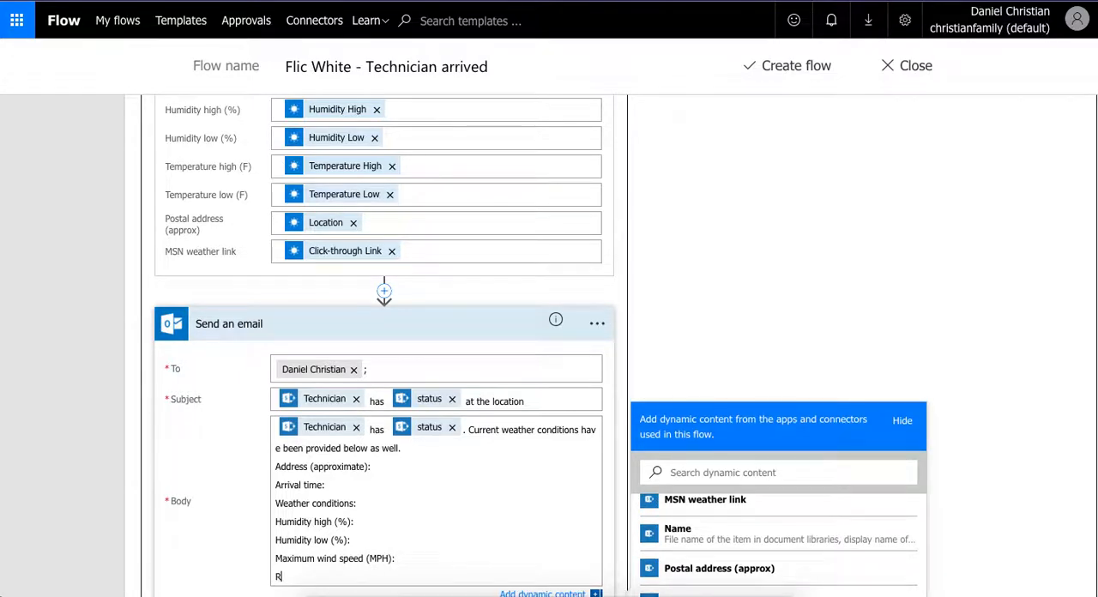
pyautogui.write('ain chance (%):')
pyautogui.press('Return')
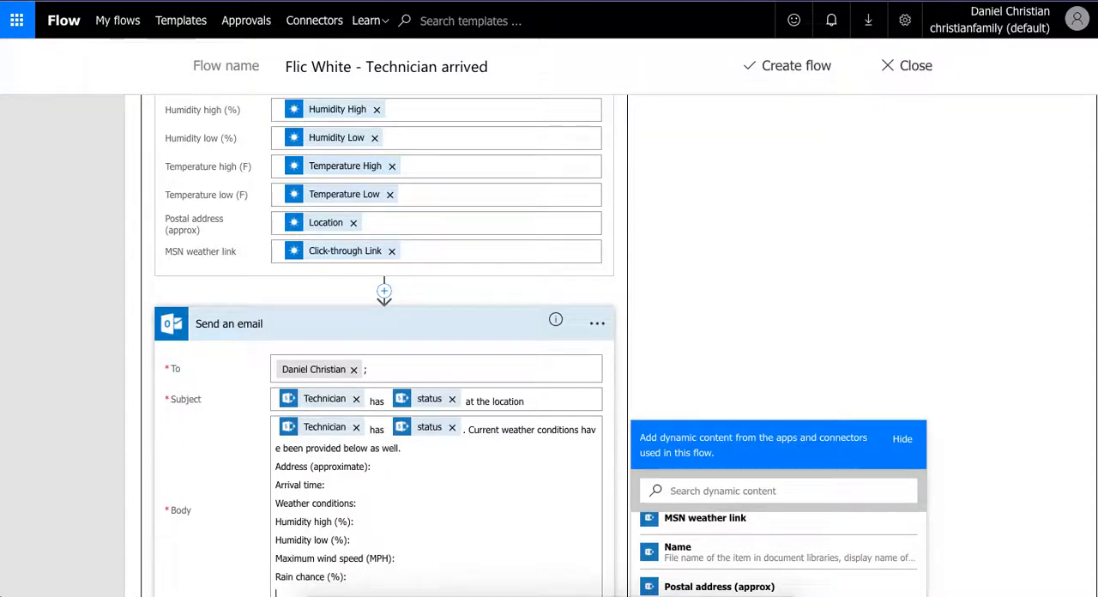
# - Add the labels "Temperature high (F):" and "Temperature low (F):" on separate lines below the rain chance label
pyautogui.write('Temperature hight (F')
pyautogui.scroll(-3, 470, 405)
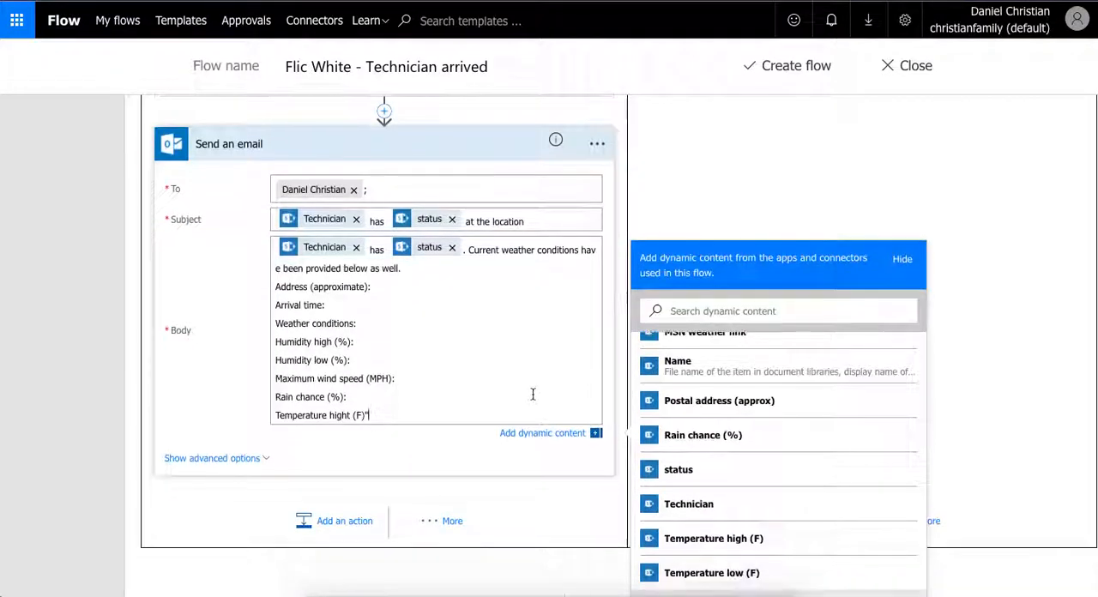
pyautogui.press('BackSpace')
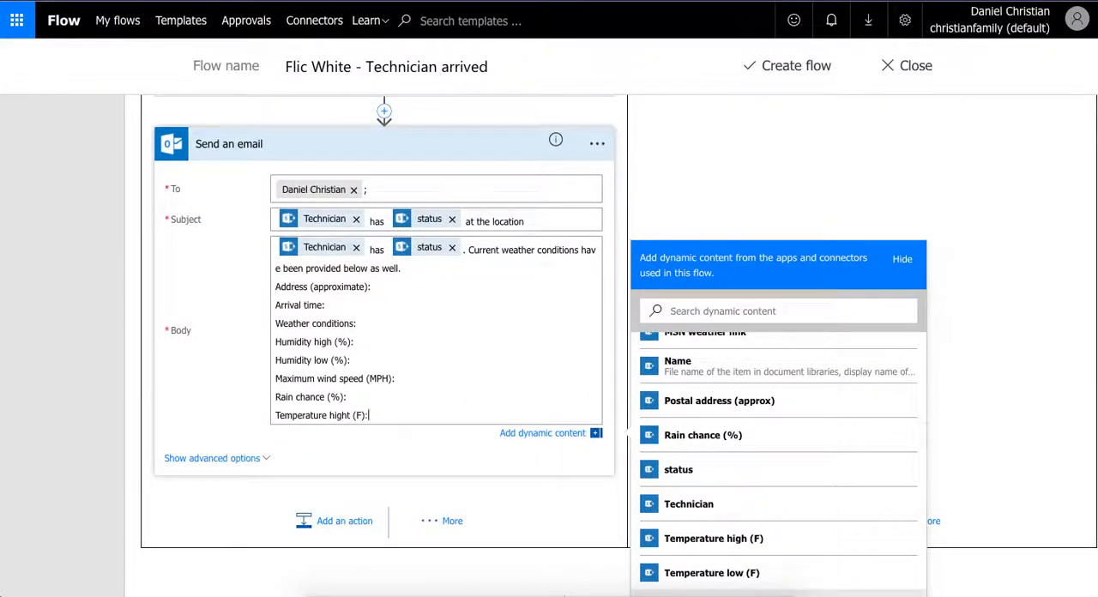
pyautogui.press('Return')
pyautogui.write('Te')
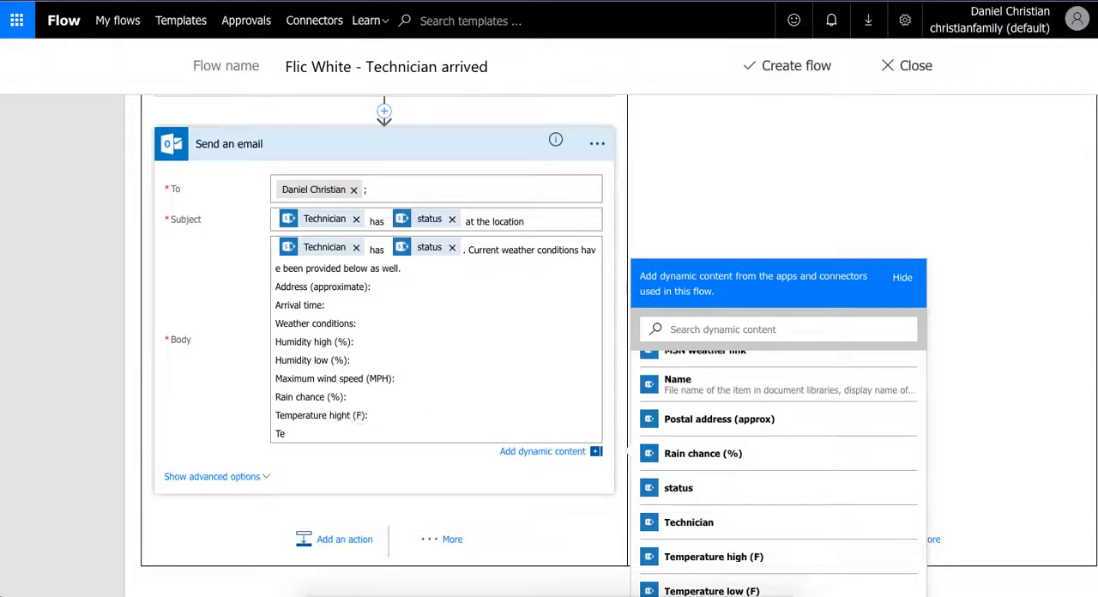
pyautogui.press('BackSpace')
pyautogui.click(337, 434)
pyautogui.write('mperature low (F):')
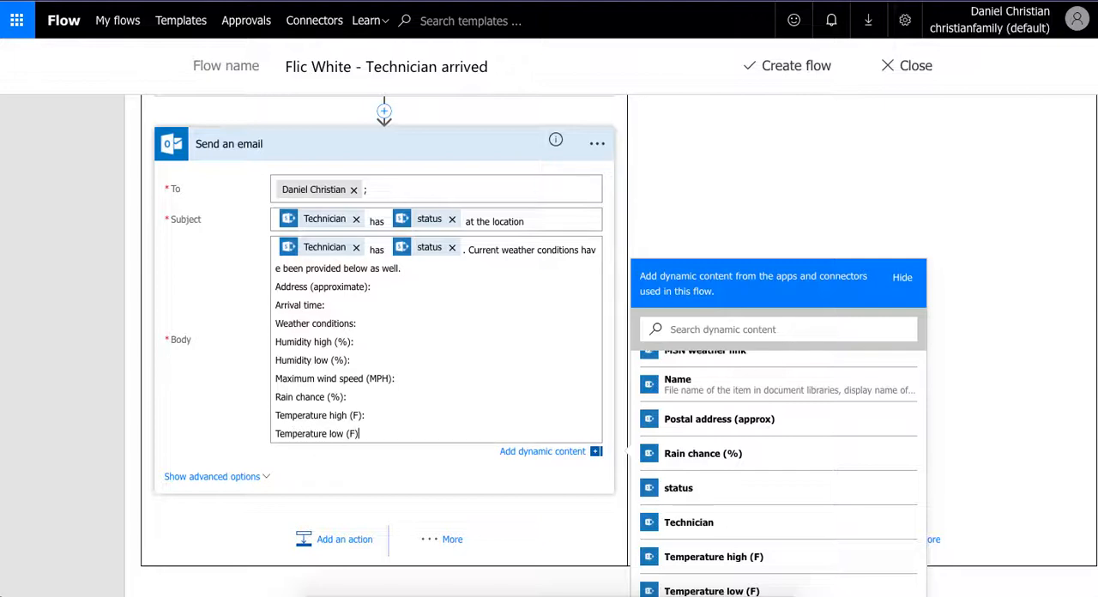
pyautogui.press('Return')
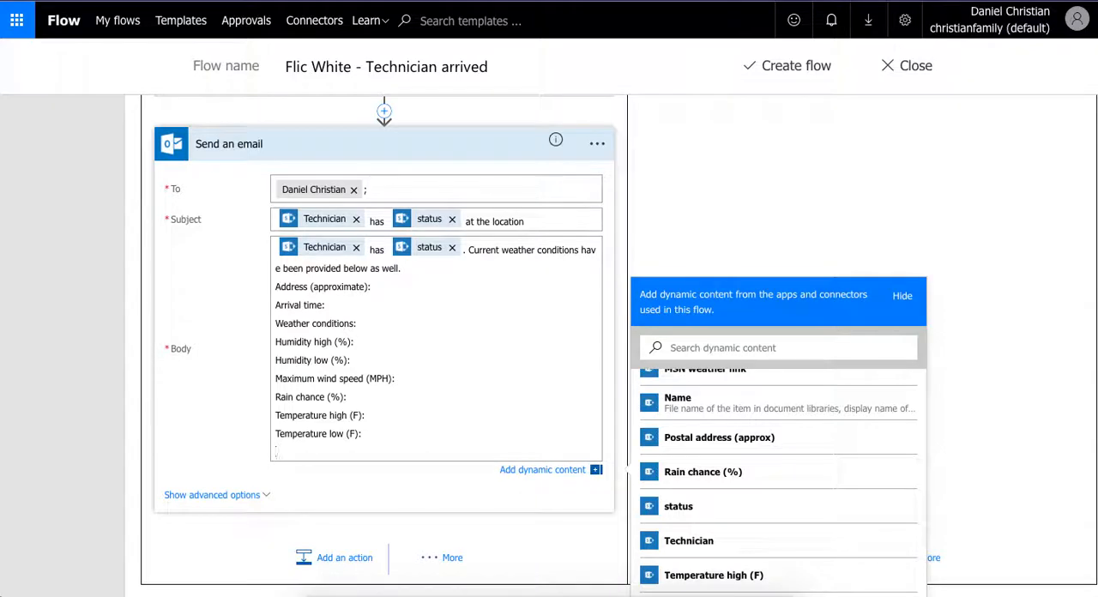
# - Add the label "Link to MSN's weather information:" as the last line of the email body
pyautogui.write("Link to MSN's")
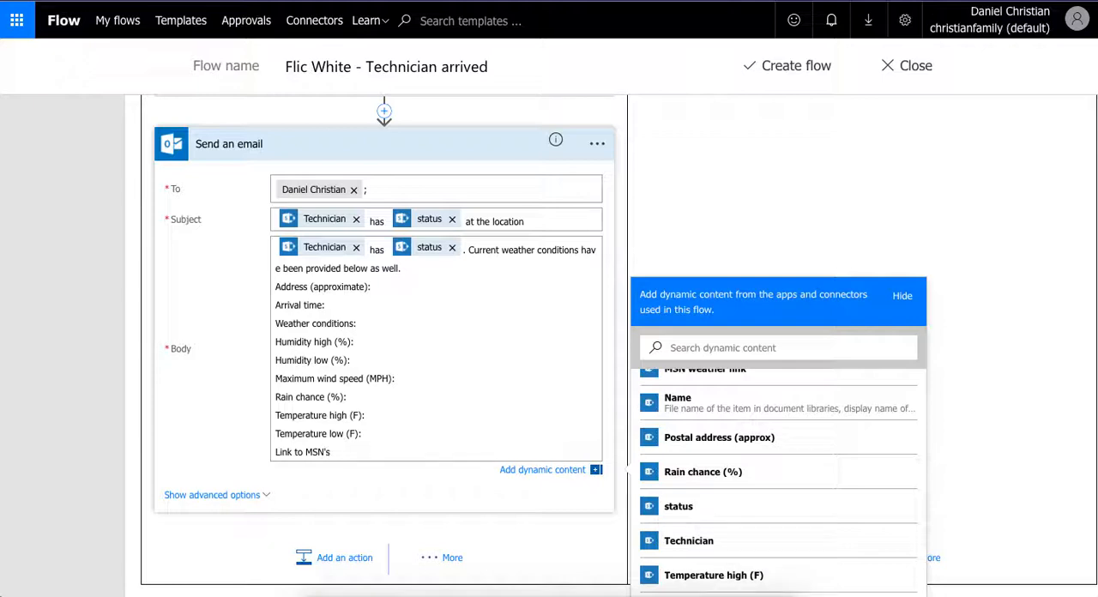
pyautogui.write(' weather information:')
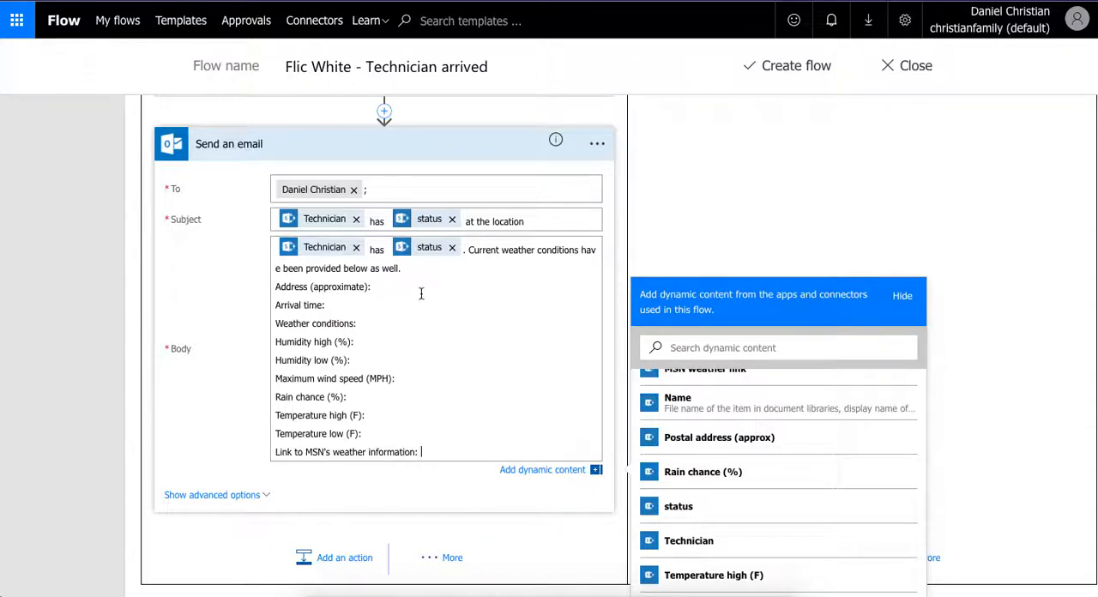
# - Insert the Location value from Get forecast for today after the "Address (approximate):" label
pyautogui.click(421, 291)
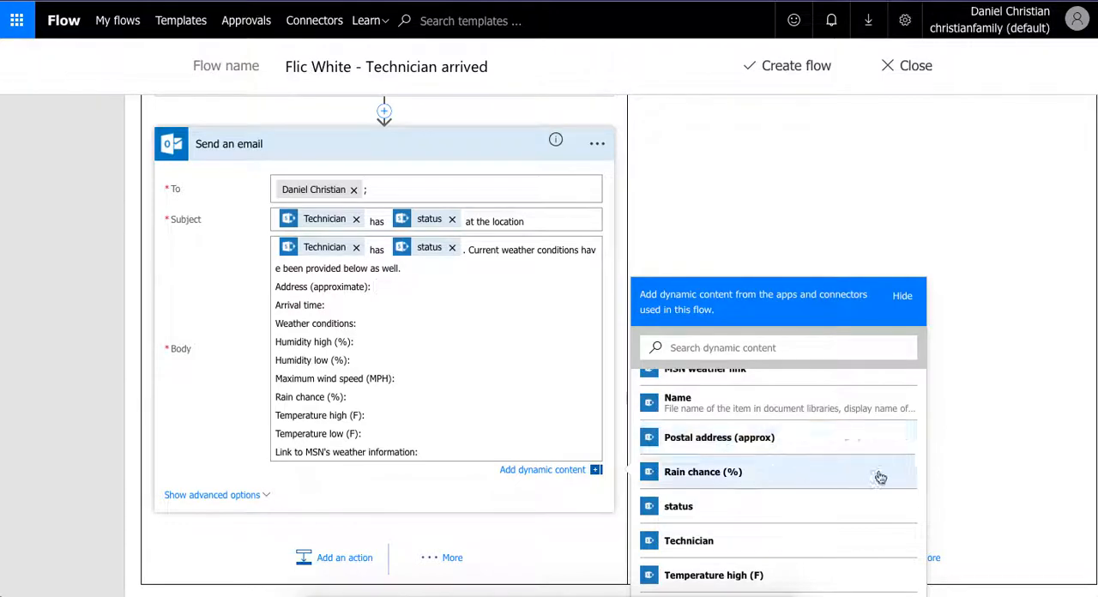
pyautogui.scroll(-5, 892, 480)
pyautogui.scroll(-5, 892, 480)
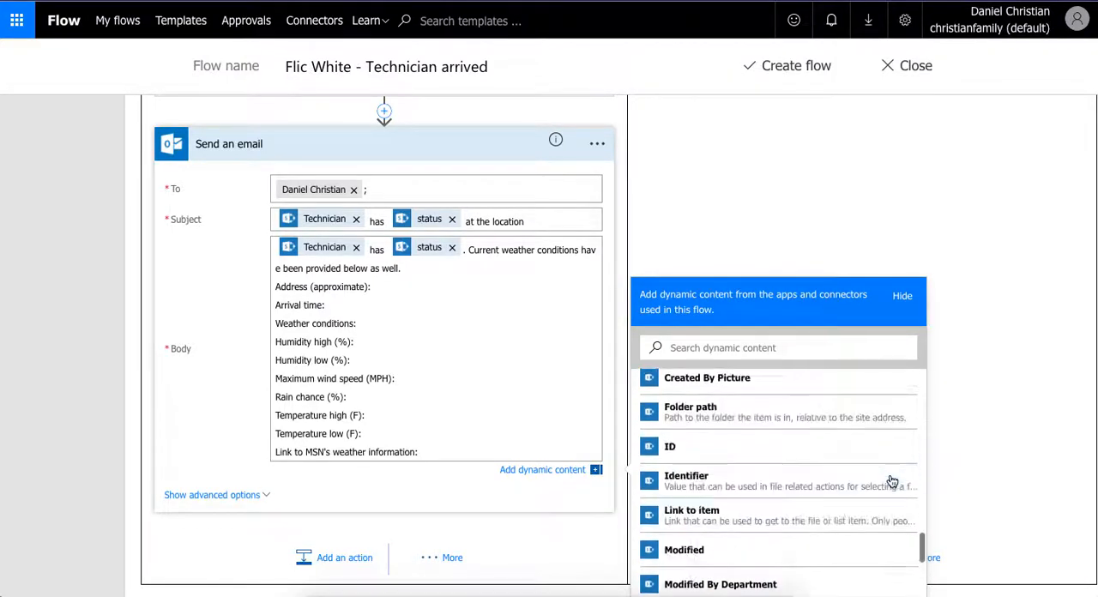
pyautogui.scroll(-1, 985, 476)
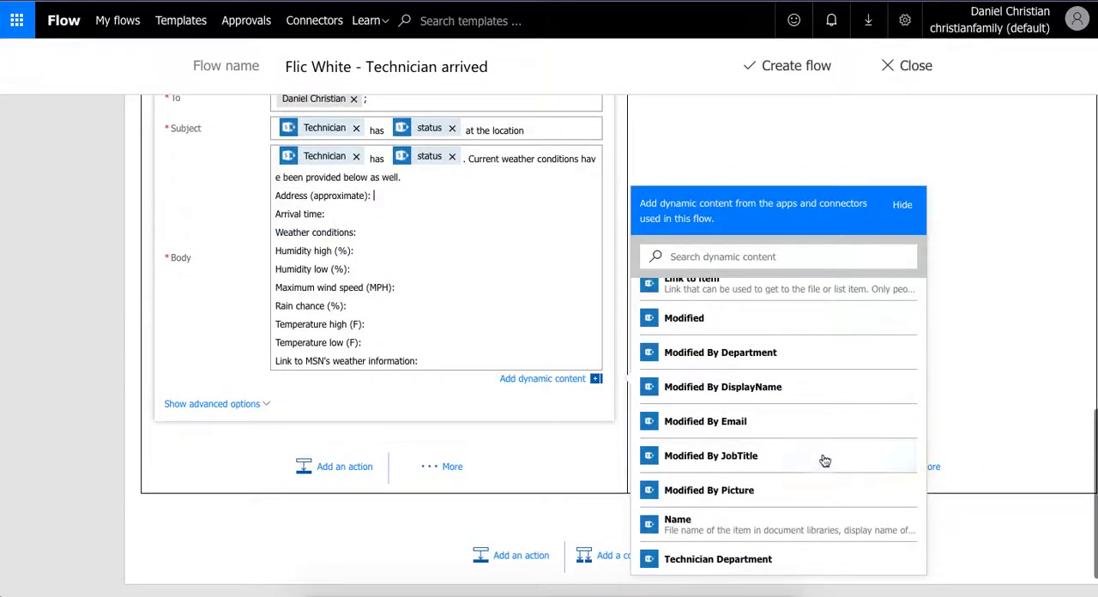
pyautogui.scroll(-5, 823, 460)
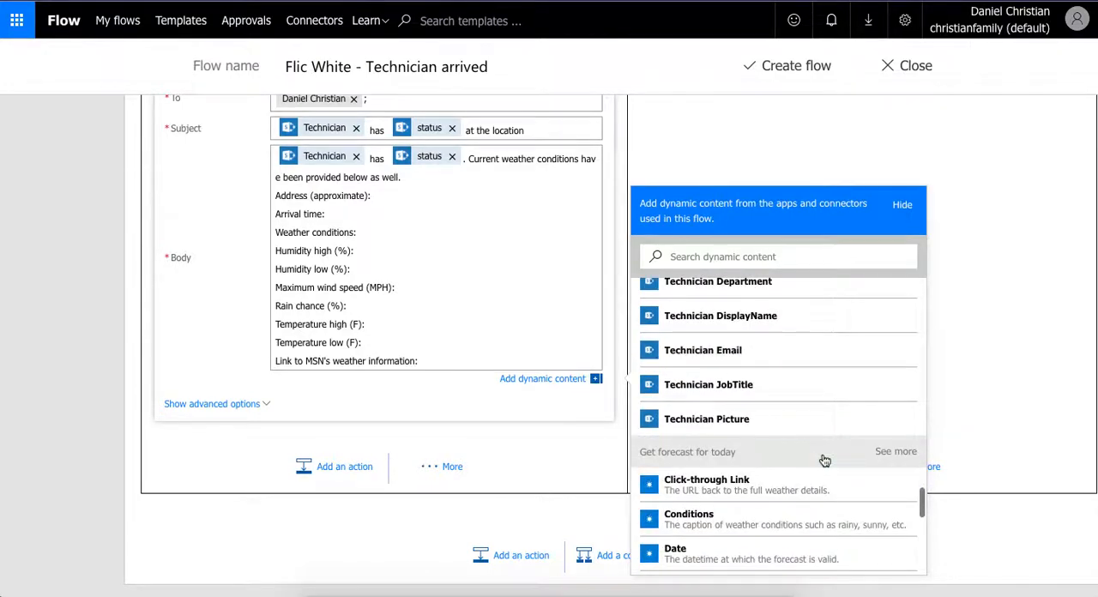
pyautogui.scroll(-3, 823, 461)
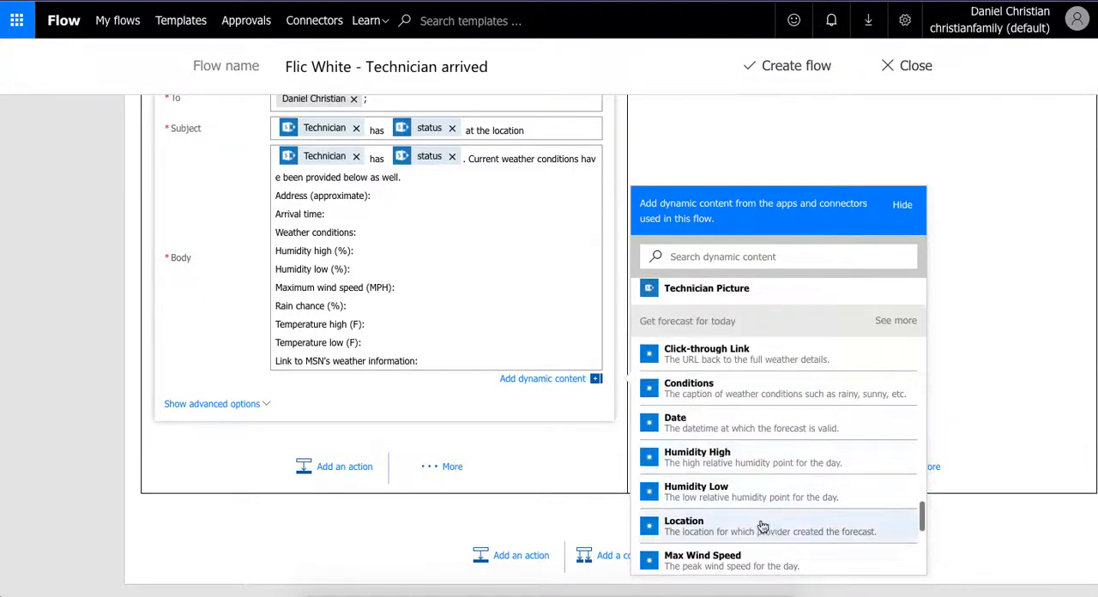
pyautogui.click(728, 523)
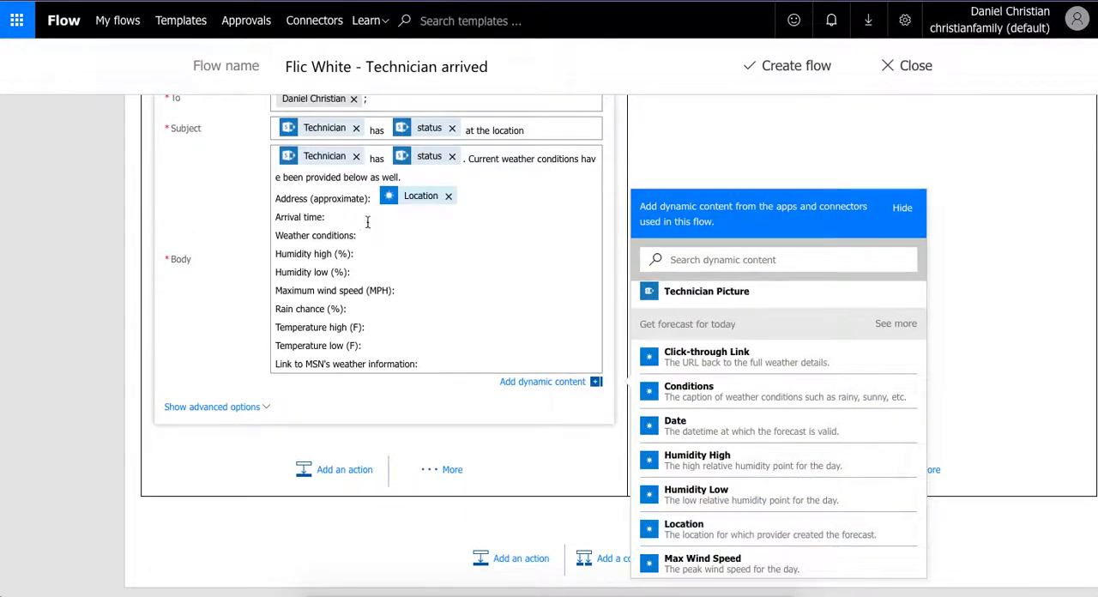
# - Insert the Click time value from the When a Flic is pressed trigger after the "Arrival time:" label
pyautogui.click(366, 222)
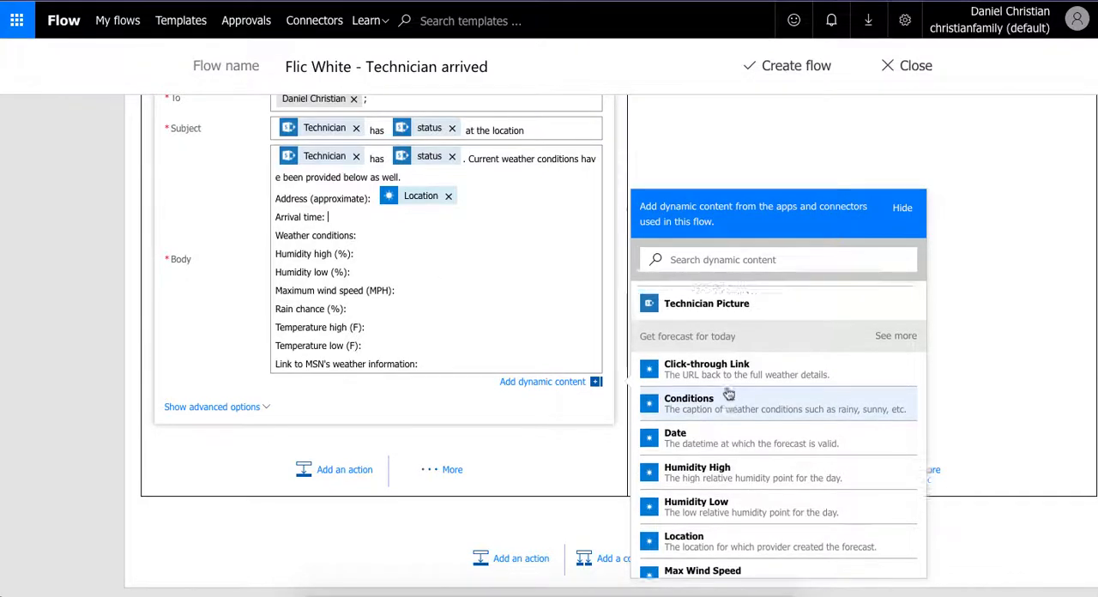
pyautogui.scroll(5, 728, 393)
pyautogui.scroll(-9, 728, 393)
pyautogui.scroll(-5, 729, 392)
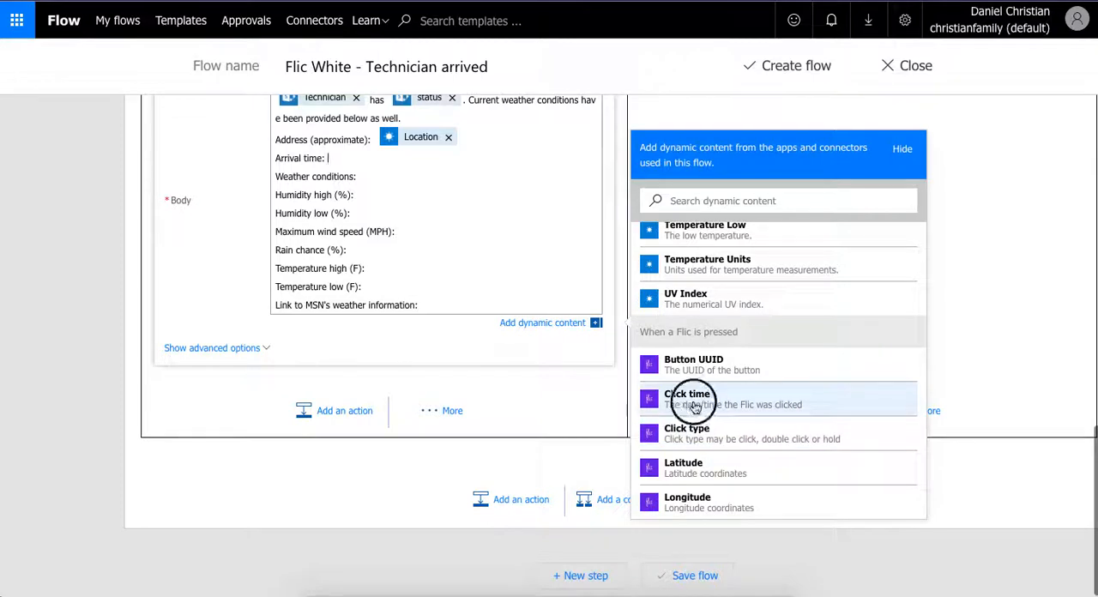
pyautogui.click(691, 403)
# - Insert the Conditions value from Get forecast for today after the "Weather conditions:" label in the email body
pyautogui.click(395, 181)
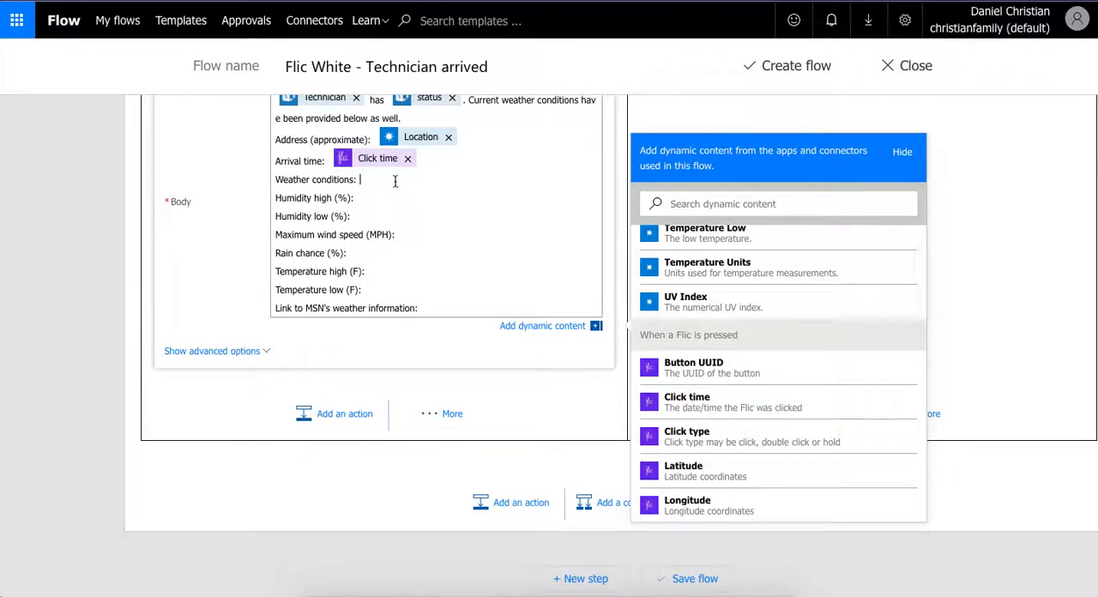
pyautogui.scroll(2, 723, 388)
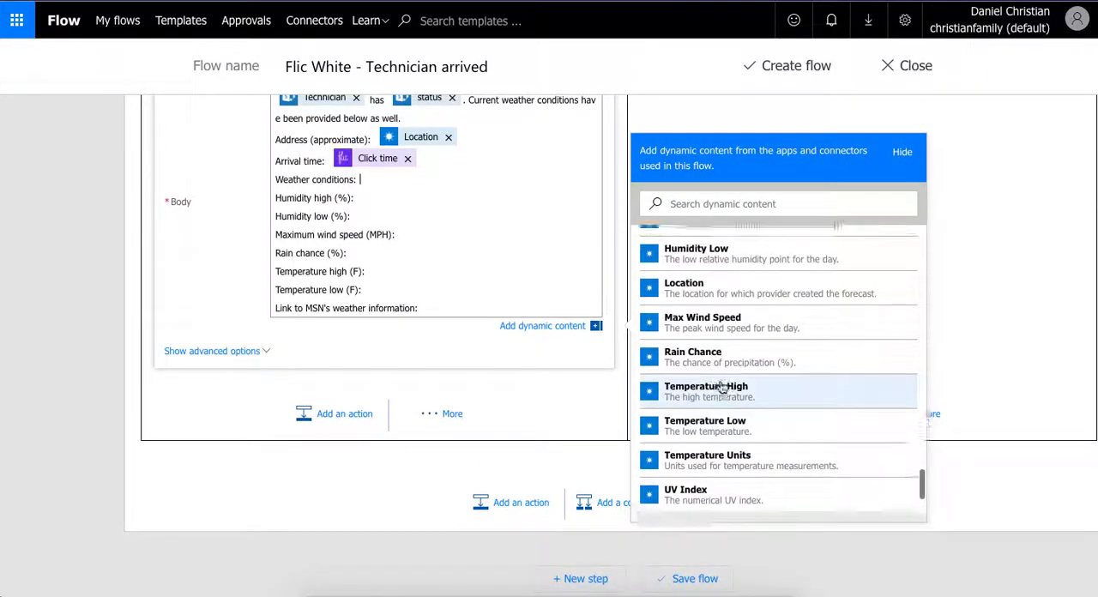
pyautogui.scroll(3, 723, 387)
pyautogui.click(720, 363)
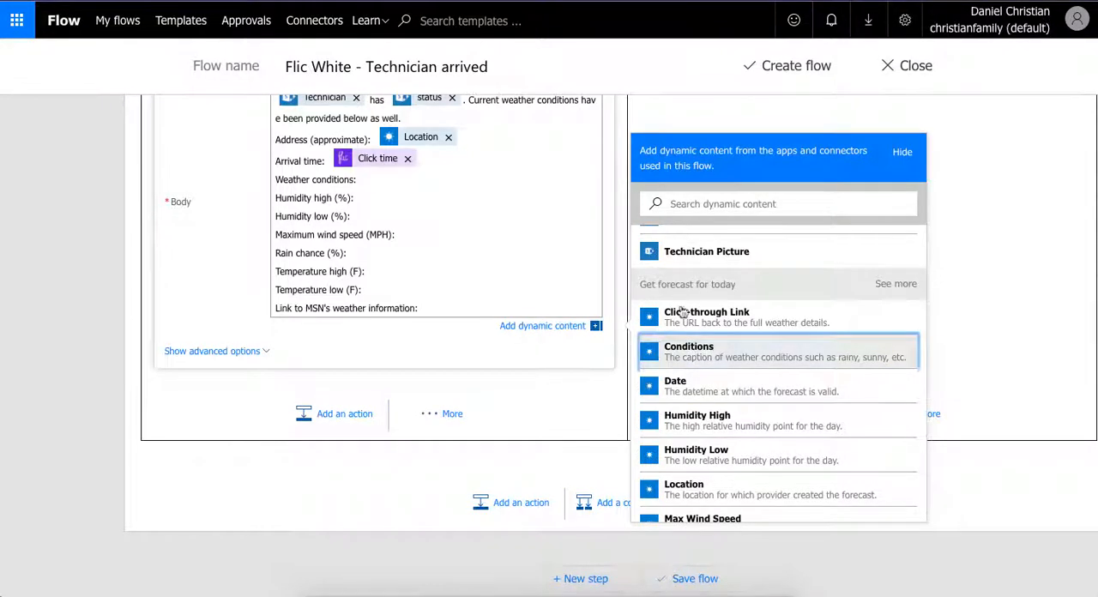
# - Insert the forecast's Humidity High and Humidity Low values after their matching humidity labels in the email body
pyautogui.click(427, 210)
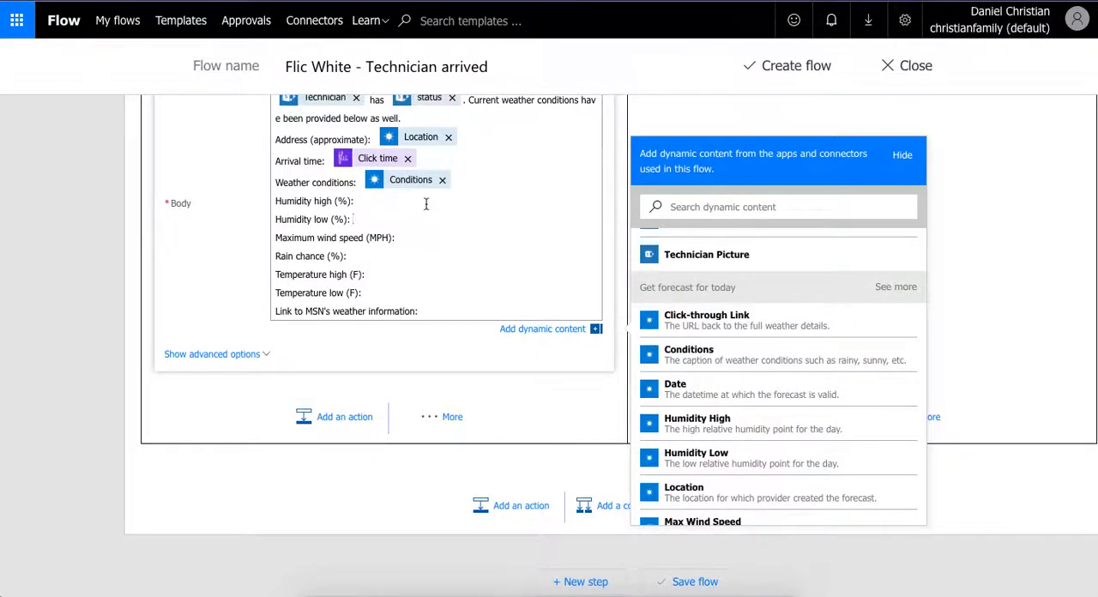
pyautogui.click(697, 422)
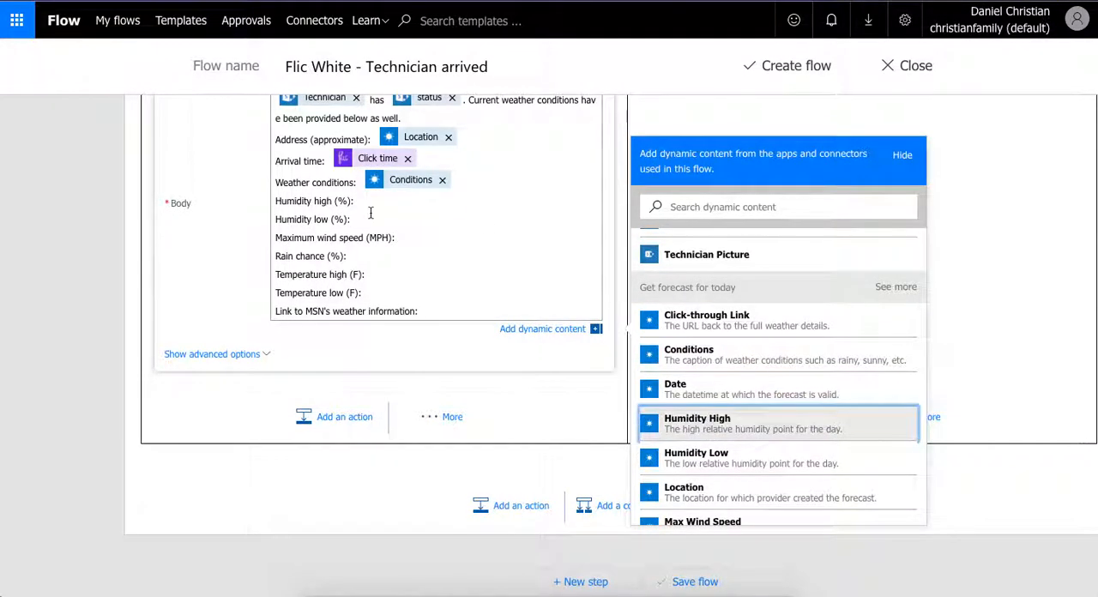
pyautogui.click(696, 456)
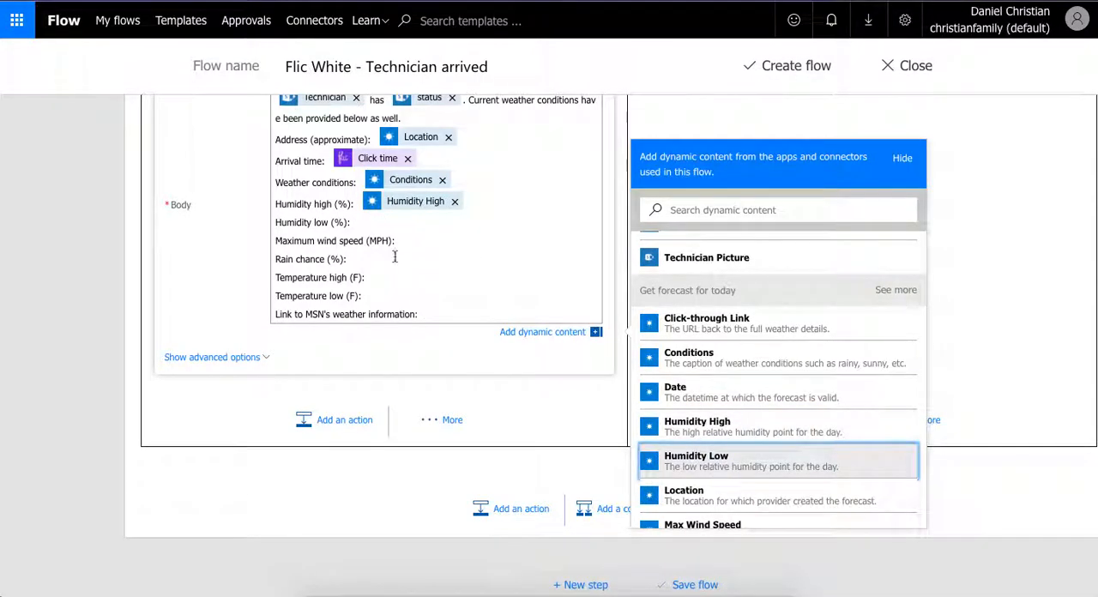
# - Insert Max Wind Speed after the "Maximum wind speed (MPH):" label and Rain Chance after the "Rain chance (%):" label
pyautogui.click(405, 243)
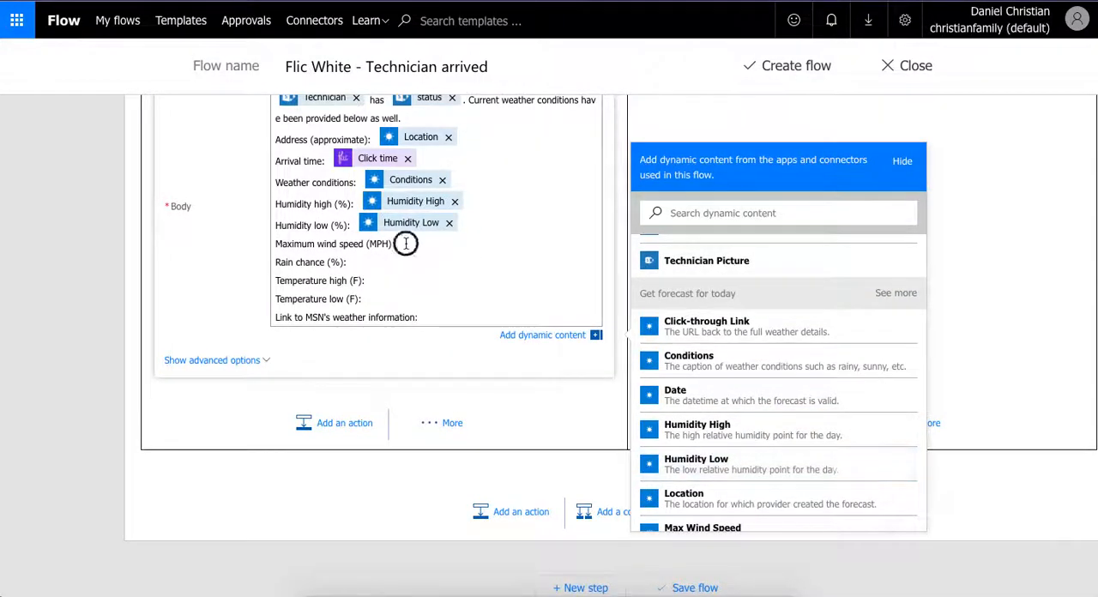
pyautogui.scroll(-1, 721, 499)
pyautogui.click(723, 496)
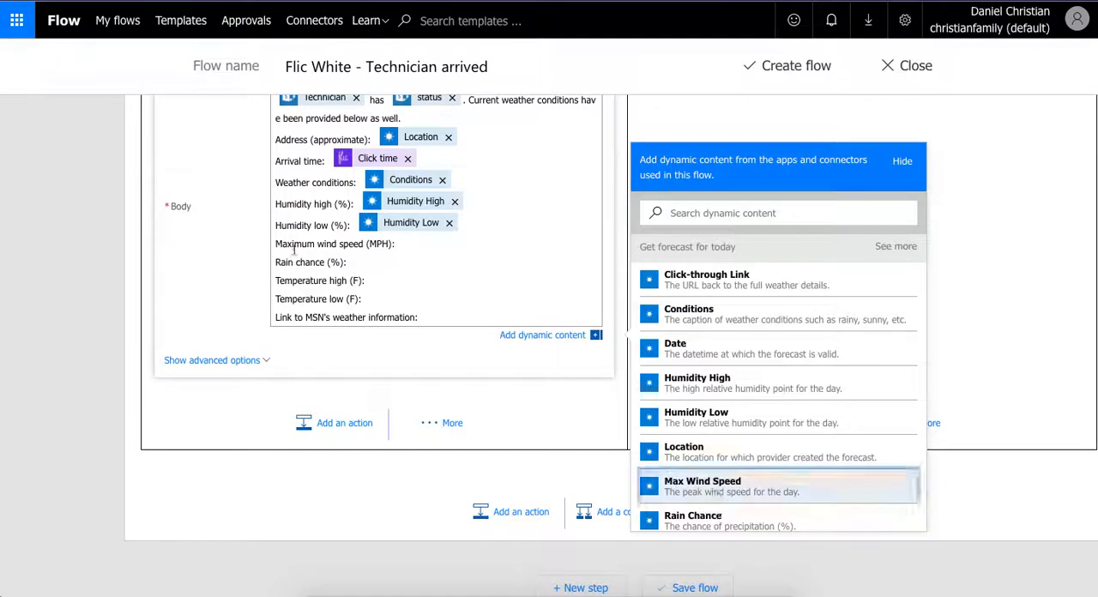
pyautogui.click(361, 268)
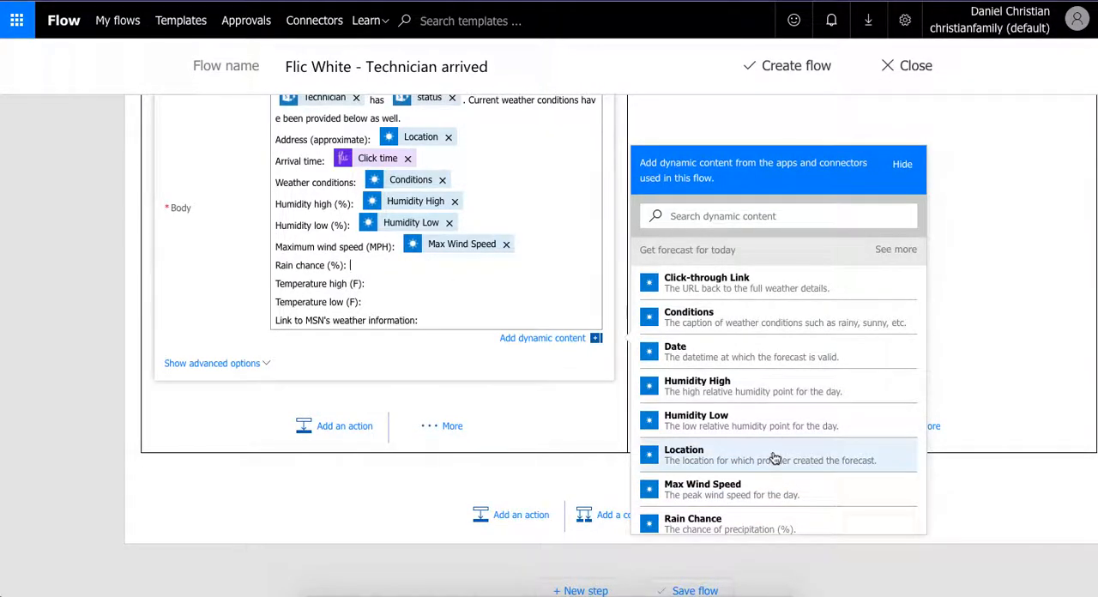
pyautogui.scroll(-1, 755, 483)
pyautogui.click(756, 483)
# - Insert the forecast's Temperature High and Temperature Low values after their matching temperature labels in the email body
pyautogui.click(391, 286)
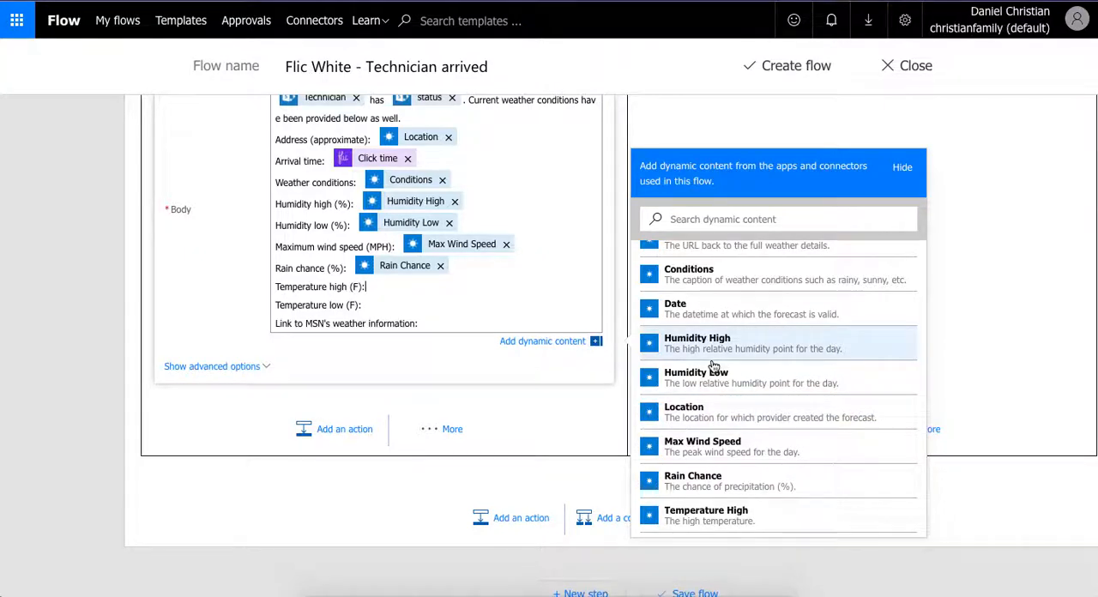
pyautogui.click(750, 516)
pyautogui.click(381, 306)
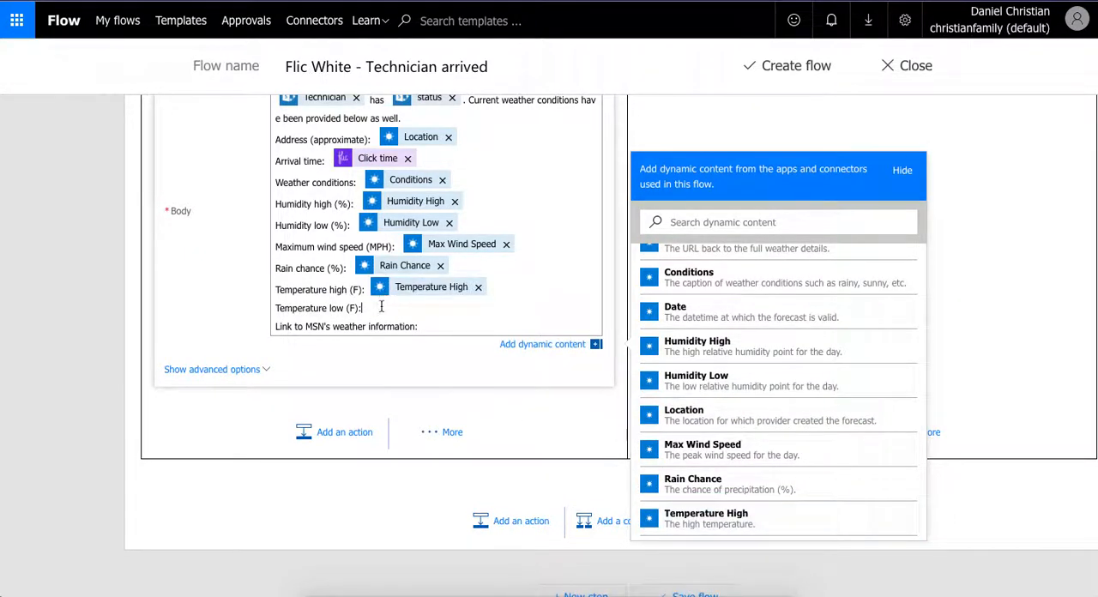
pyautogui.scroll(-1, 701, 495)
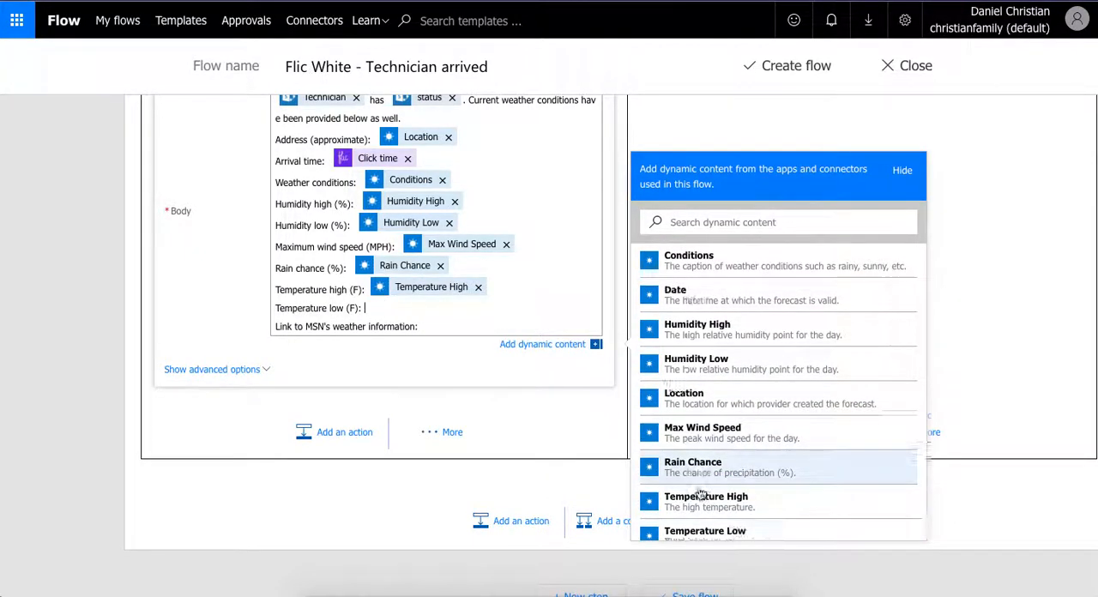
pyautogui.scroll(-2, 701, 495)
pyautogui.click(713, 505)
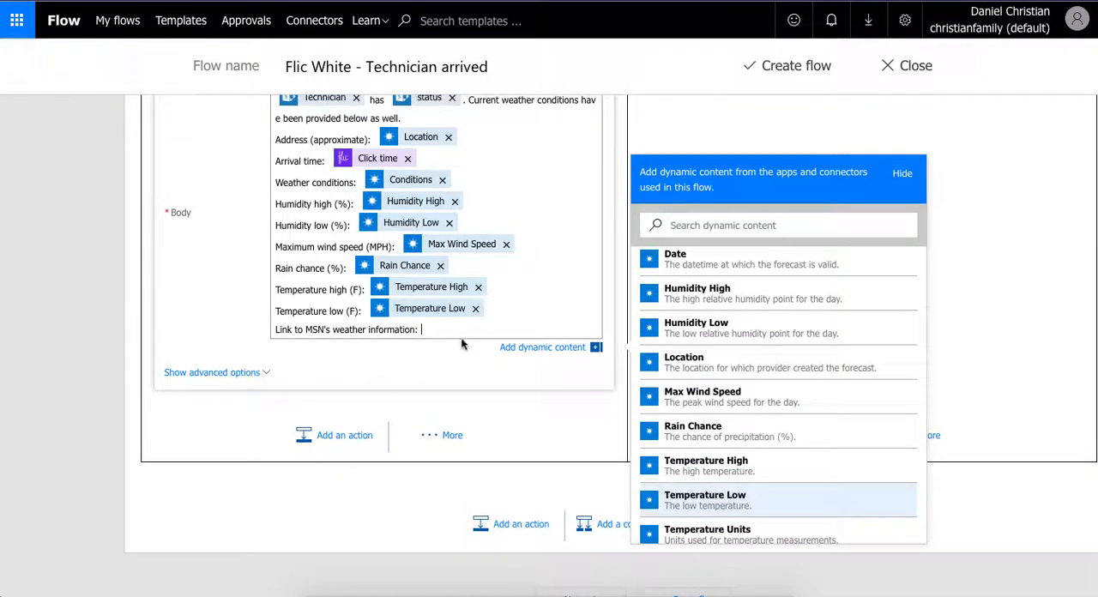
# - Insert the forecast's Click-through Link value after the "Link to MSN's weather information:" label
pyautogui.scroll(-3, 799, 487)
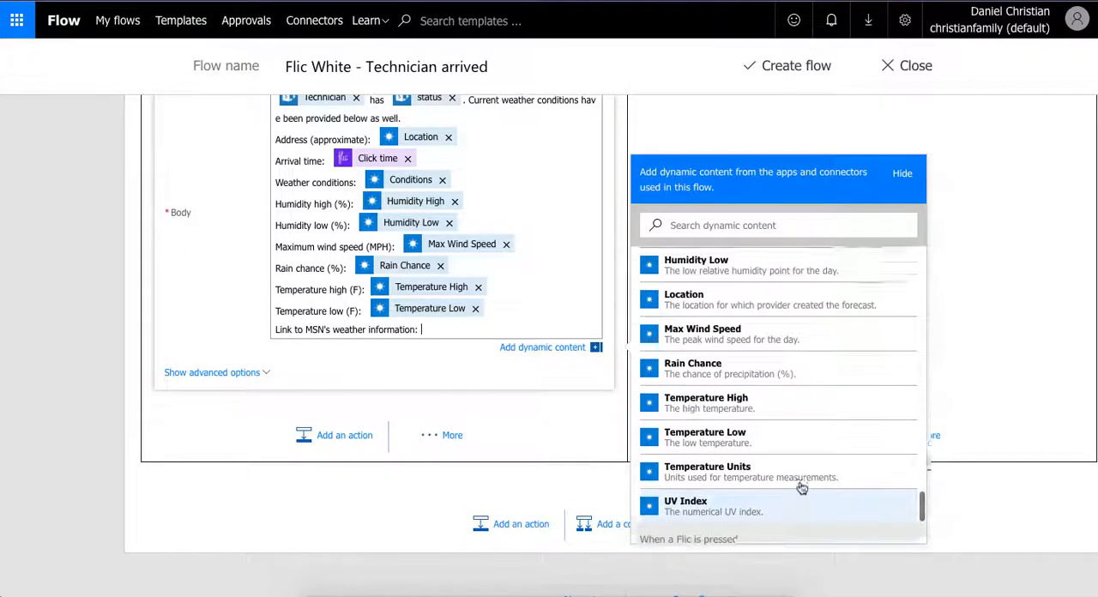
pyautogui.scroll(6, 801, 487)
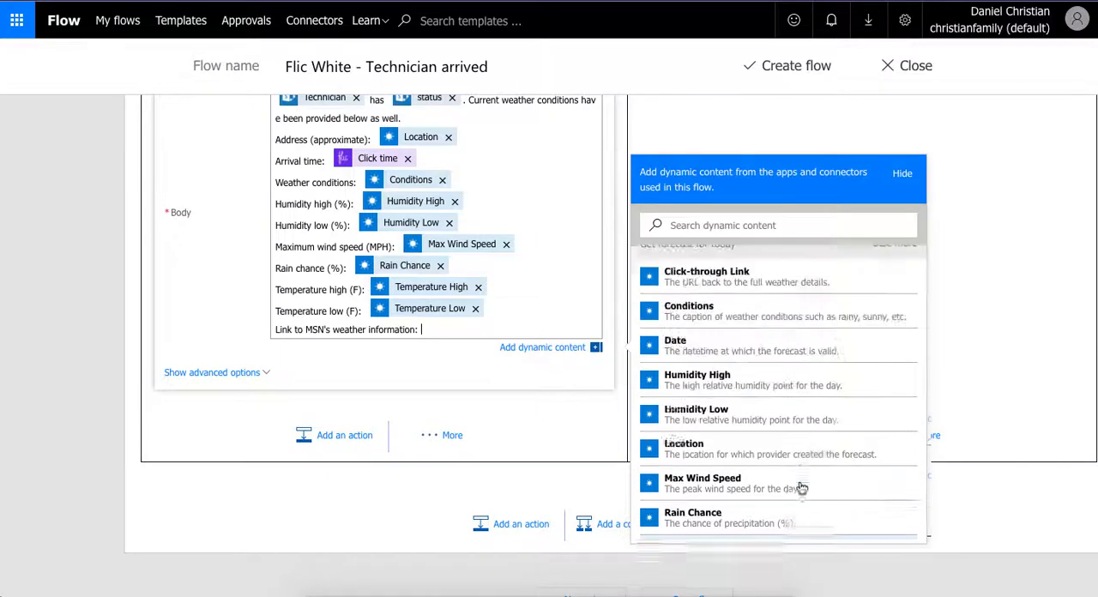
pyautogui.click(747, 302)
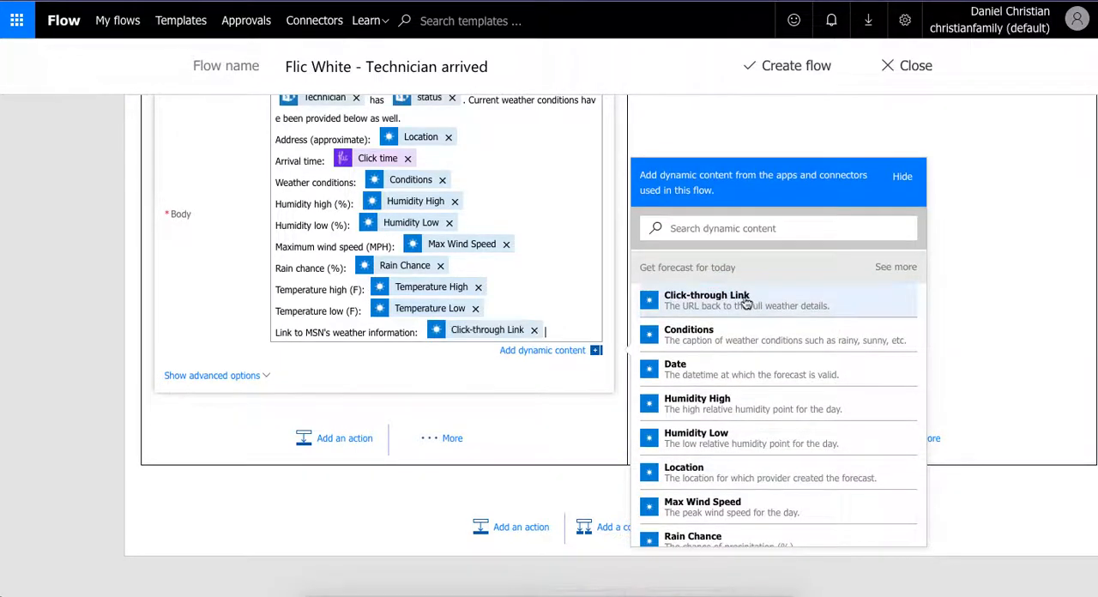
# - Review the completed email, its available dynamic content and the preceding flow actions, up to the expanded Flic trigger settings
pyautogui.scroll(1, 158, 381)
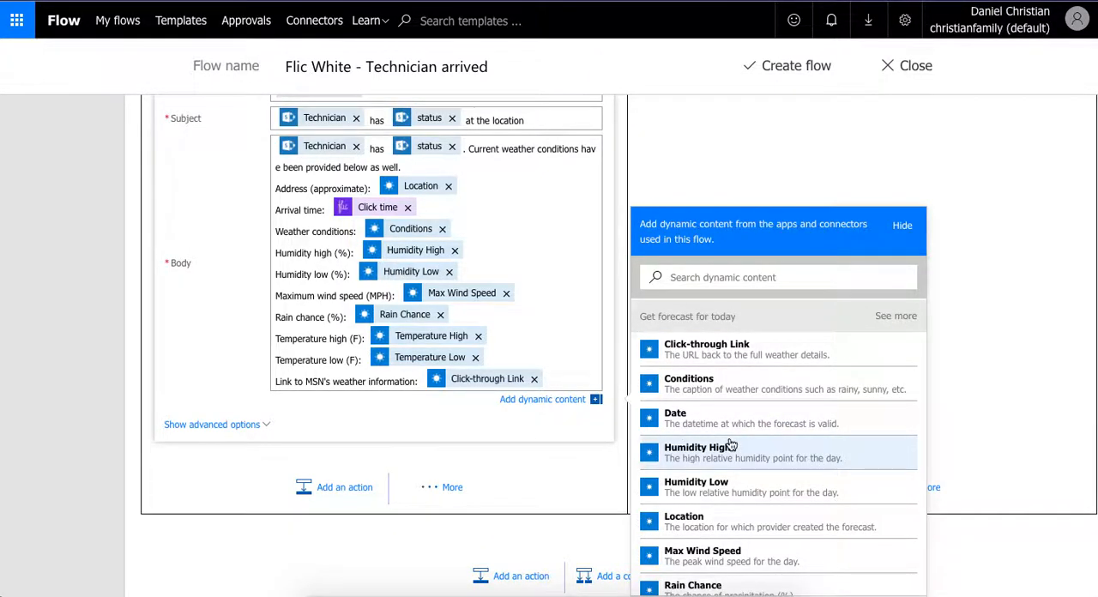
pyautogui.scroll(10, 731, 445)
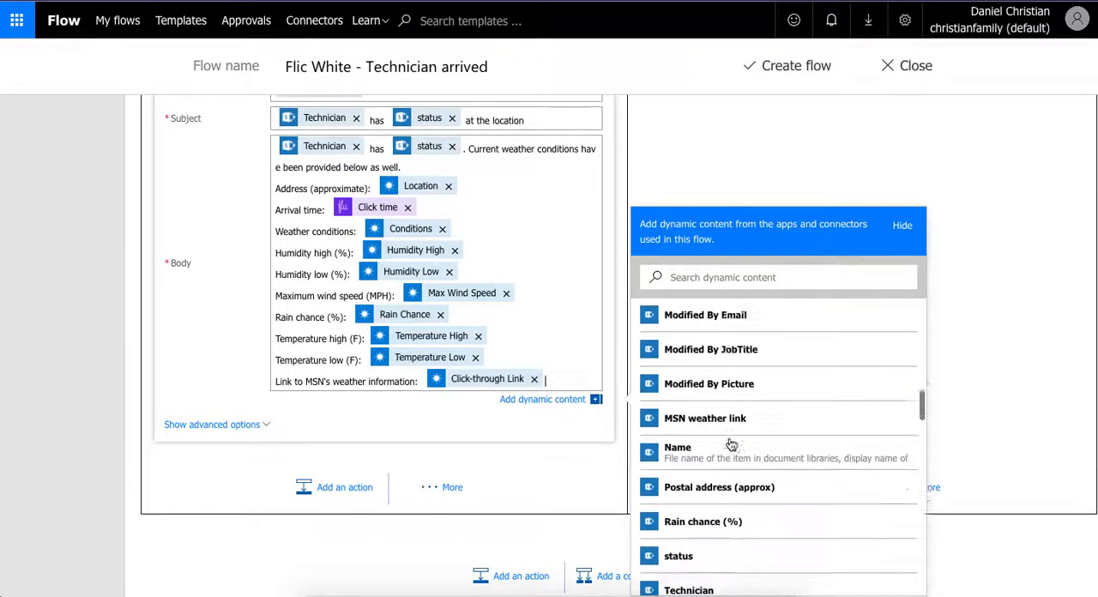
pyautogui.scroll(7, 731, 444)
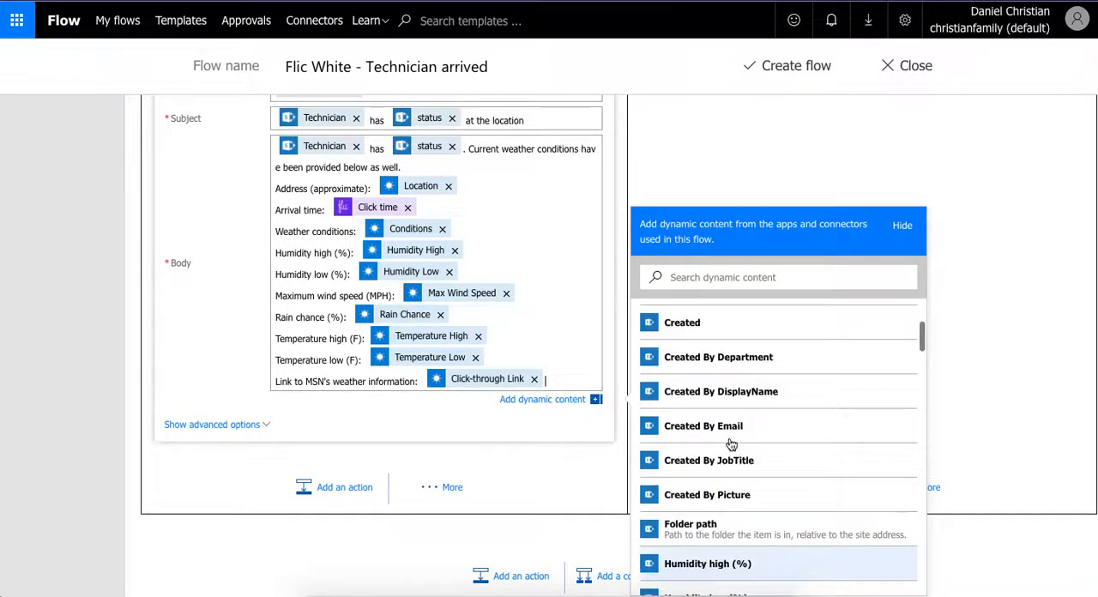
pyautogui.scroll(6, 730, 445)
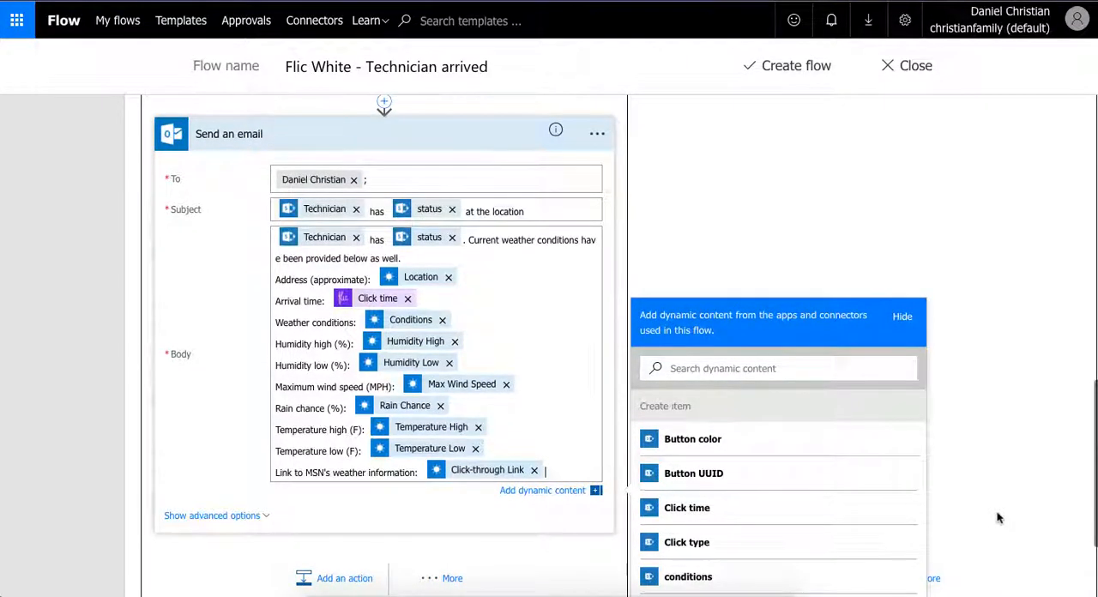
pyautogui.scroll(-1, 998, 517)
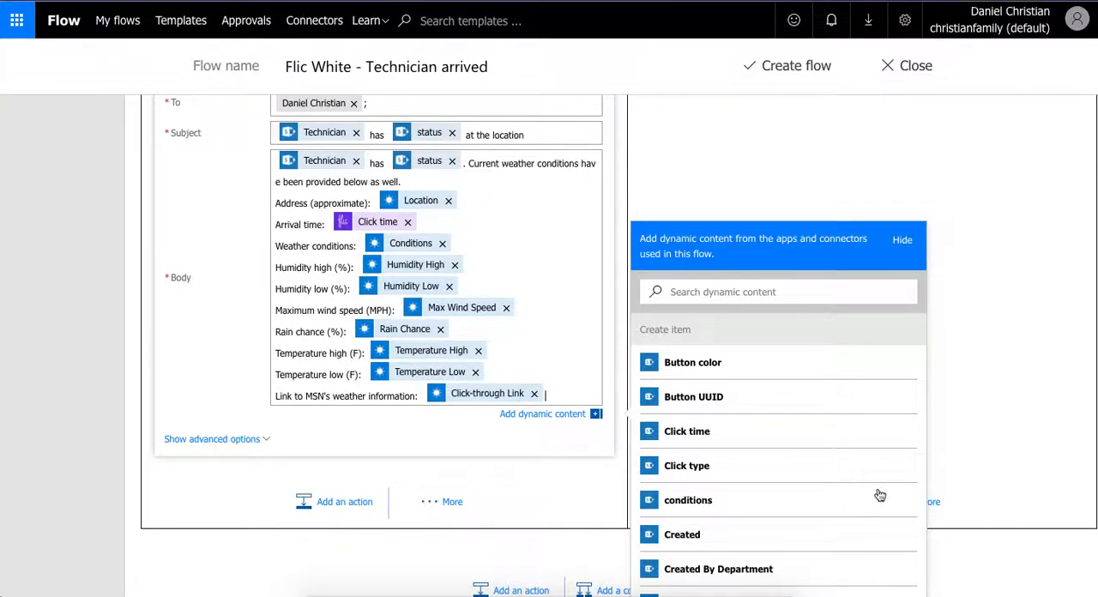
pyautogui.click(598, 417)
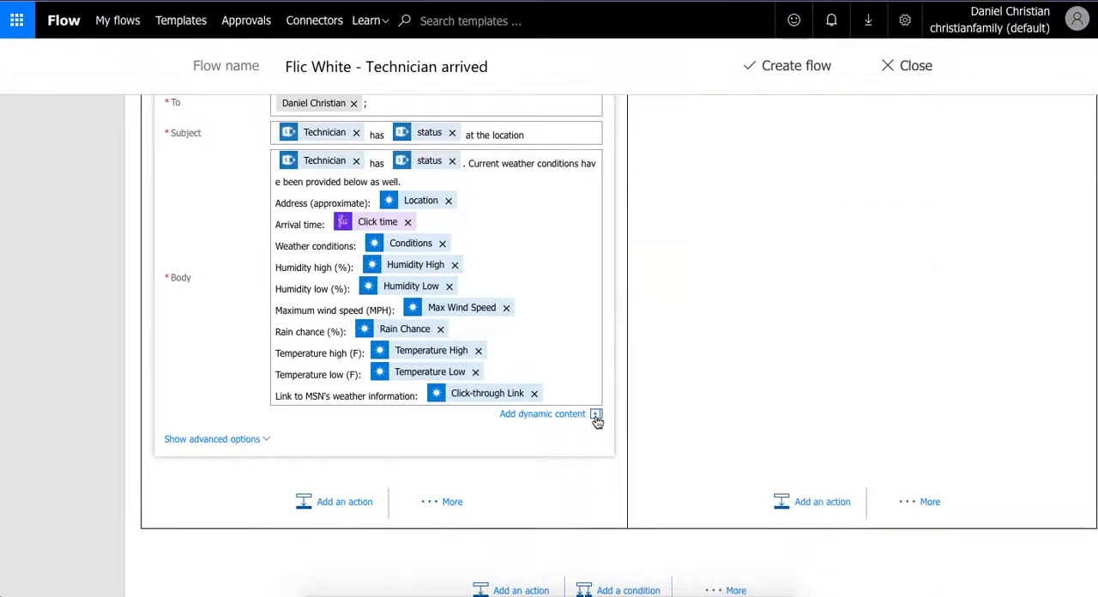
pyautogui.scroll(4, 647, 427)
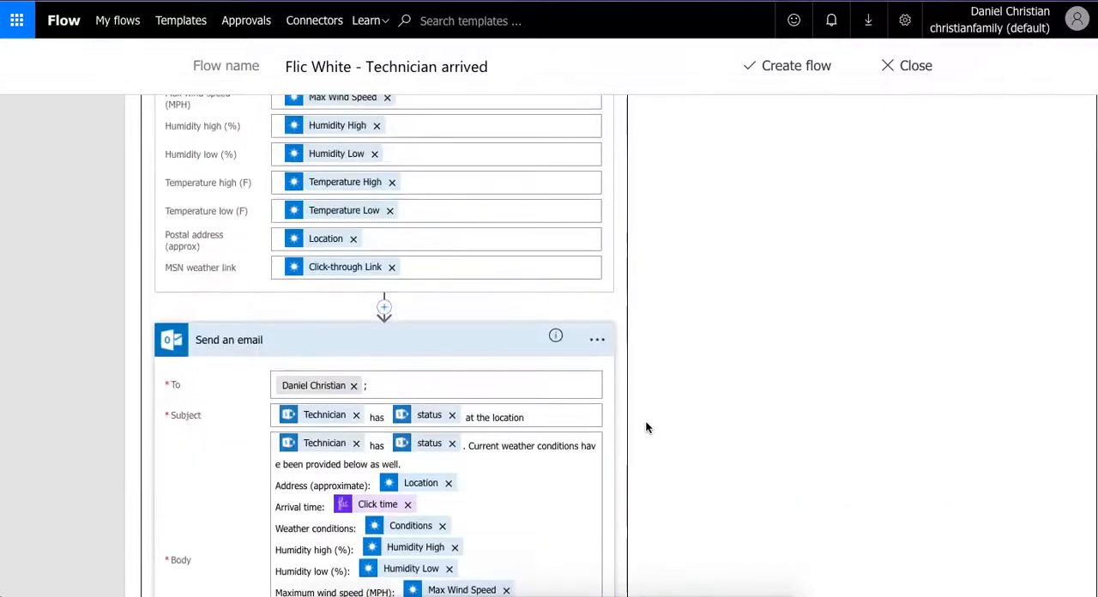
pyautogui.scroll(5, 647, 427)
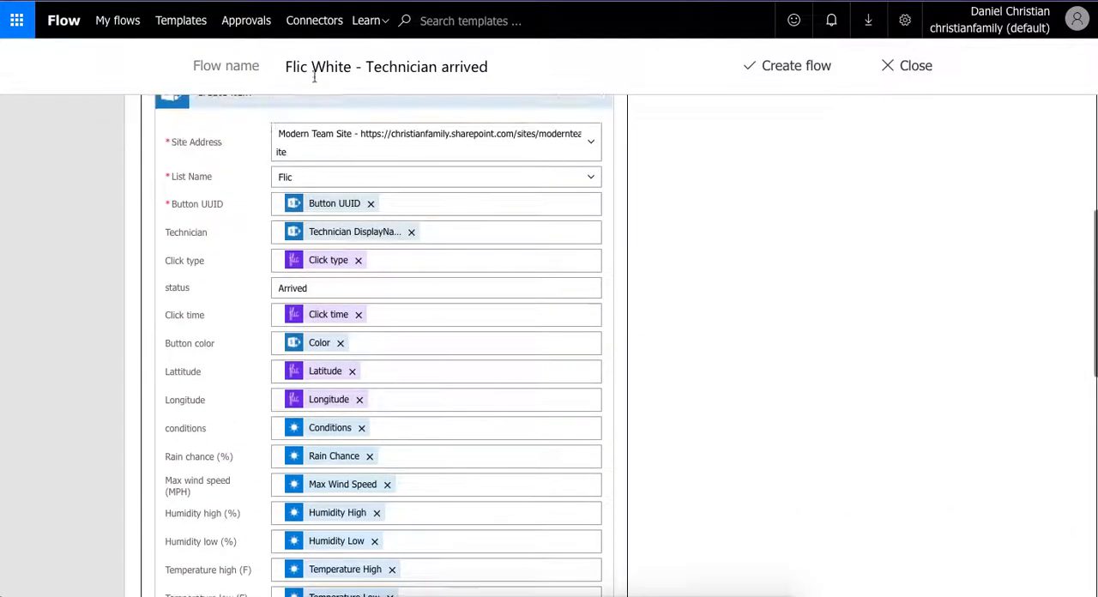
pyautogui.scroll(4, 336, 150)
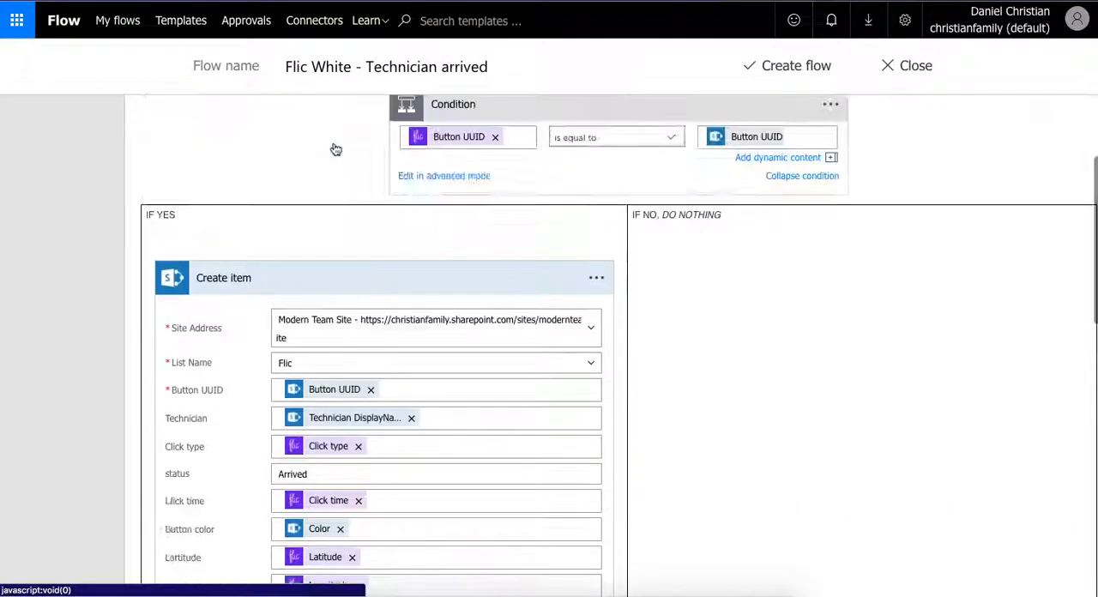
pyautogui.scroll(4, 336, 150)
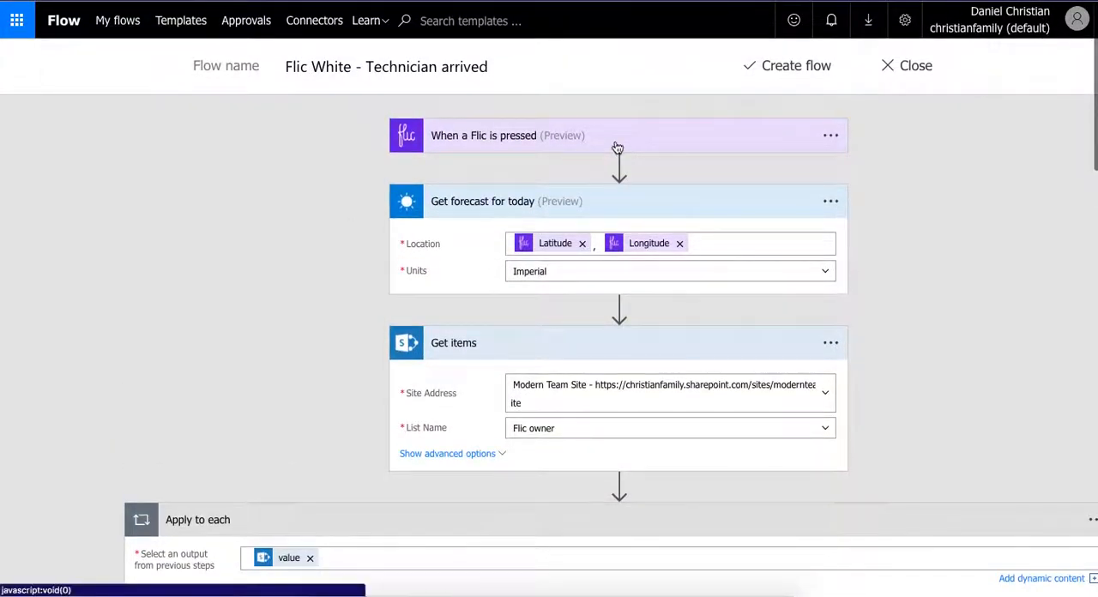
pyautogui.click(616, 148)
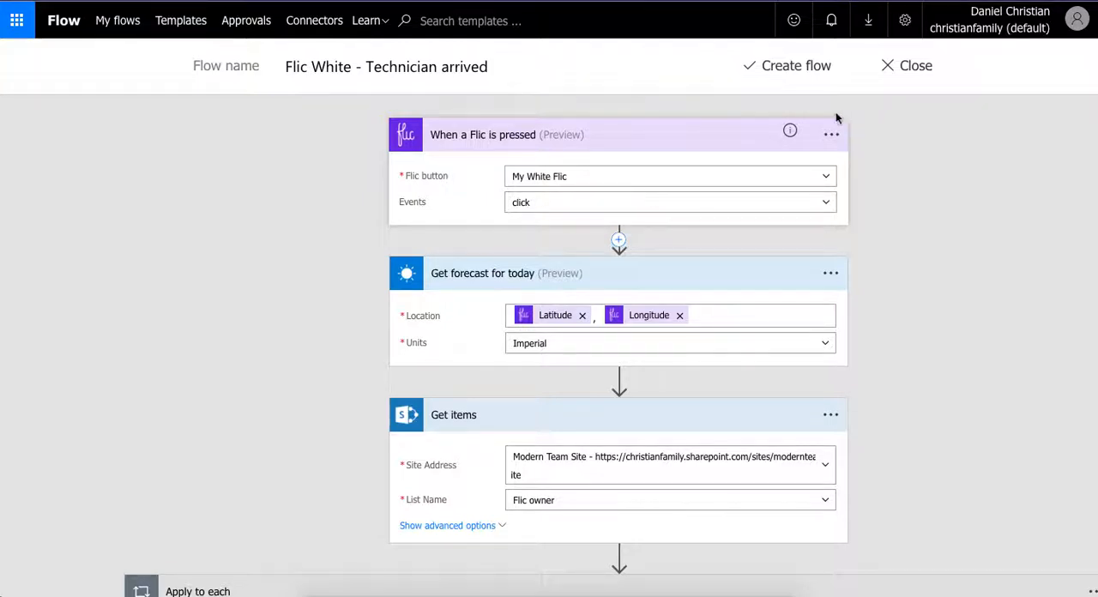
# - Create the "Flic White - Technician arrived" flow, finish editing and go back from its details page
pyautogui.click(786, 72)
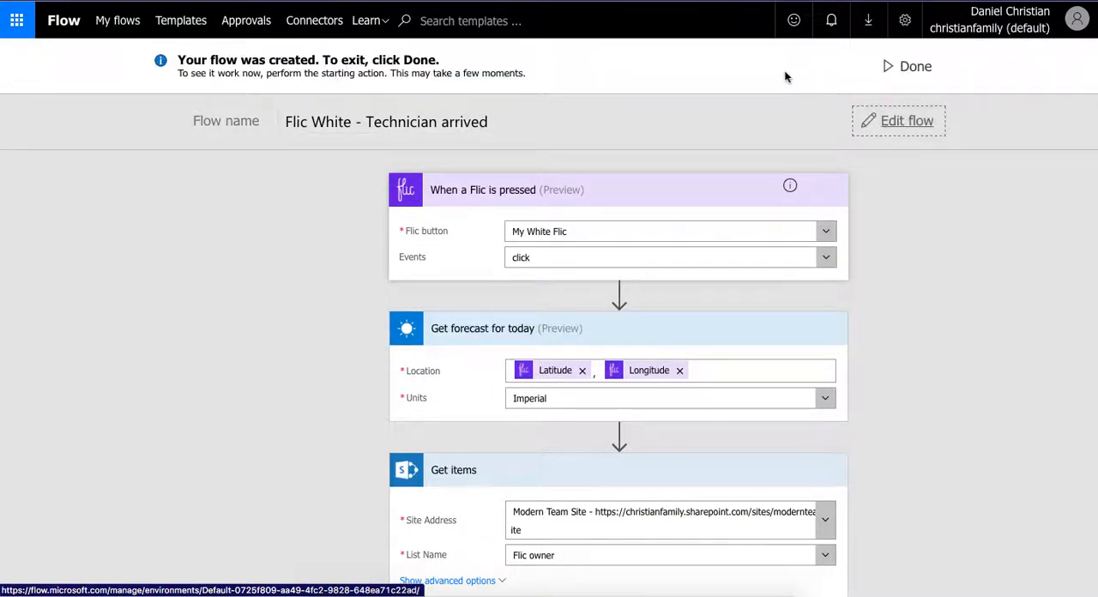
pyautogui.click(914, 68)
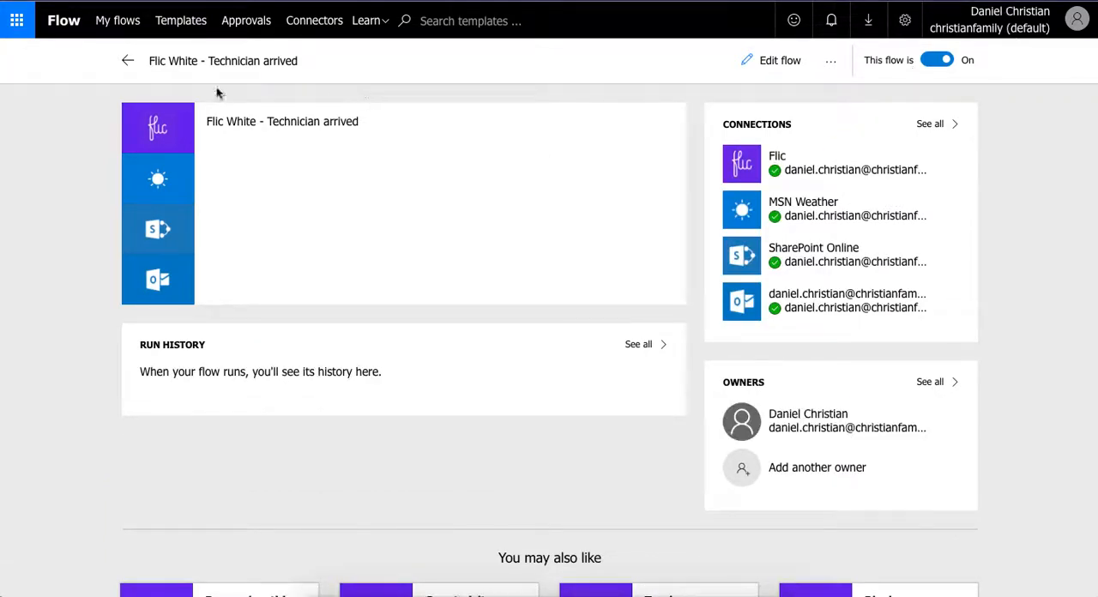
pyautogui.click(127, 61)
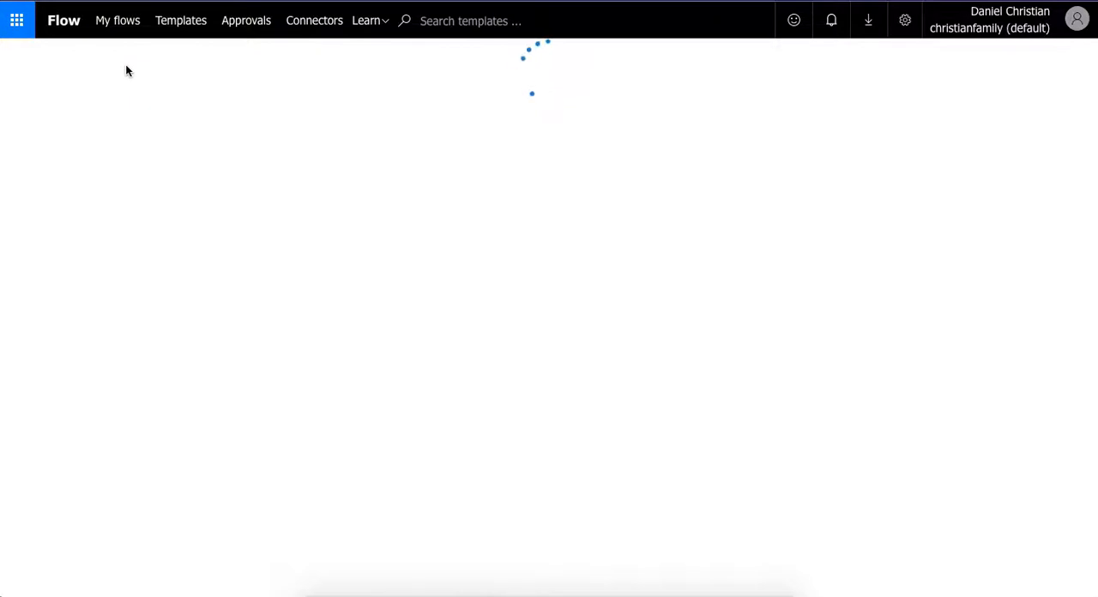
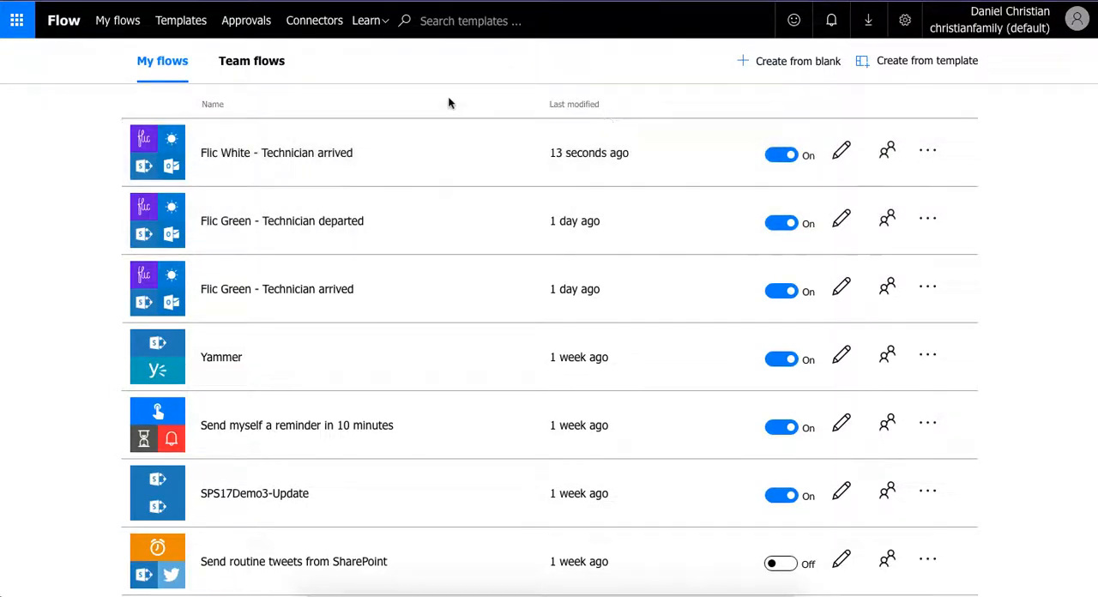
pyautogui.click(278, 72)
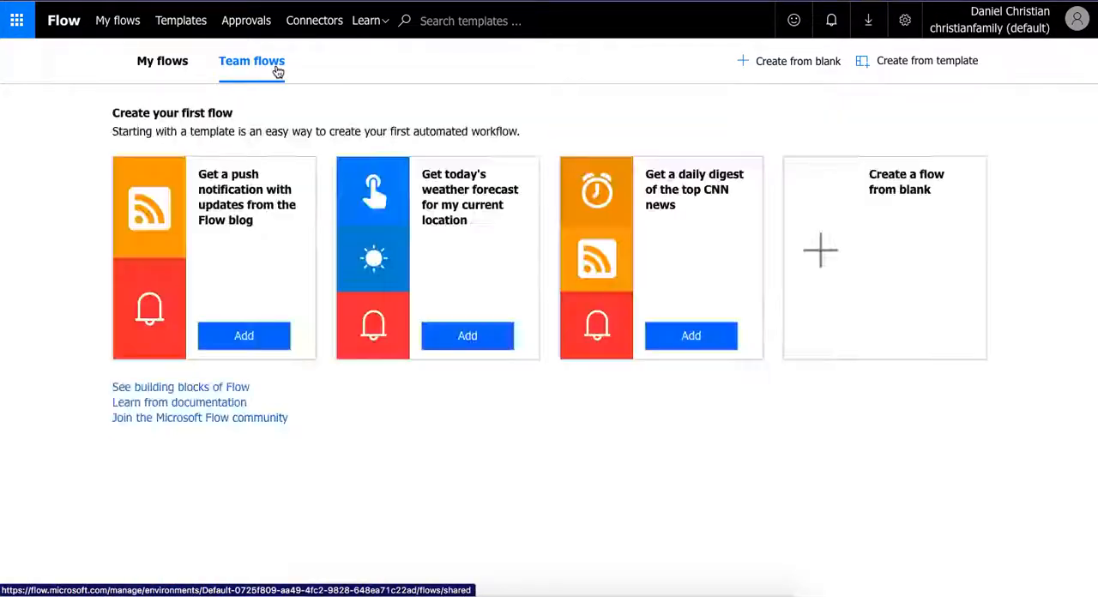
pyautogui.click(824, 64)
pyautogui.click(359, 77)
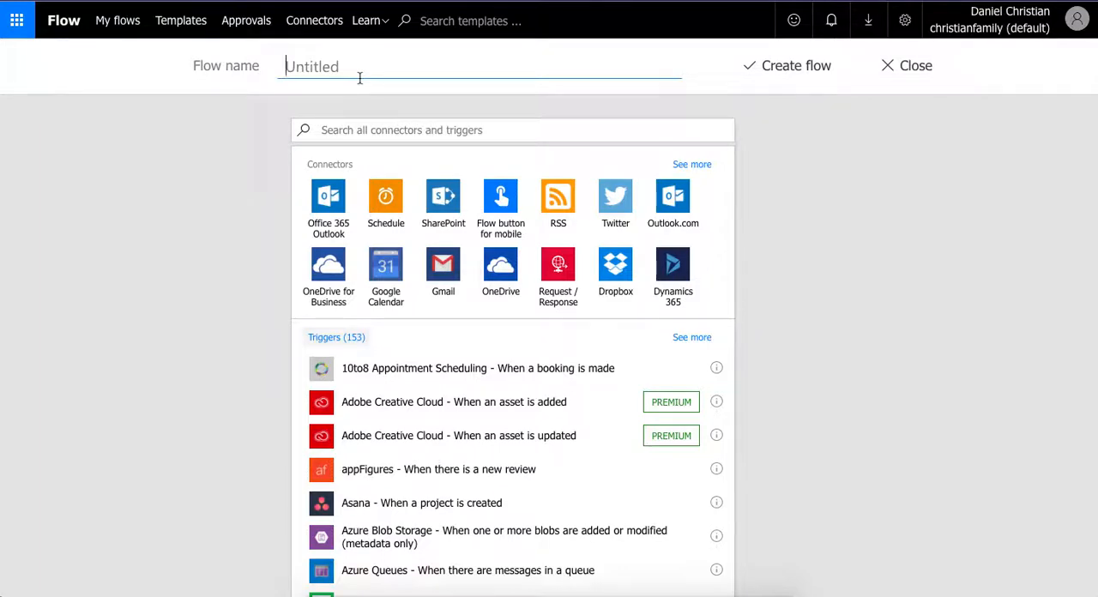
pyautogui.write('Flick')
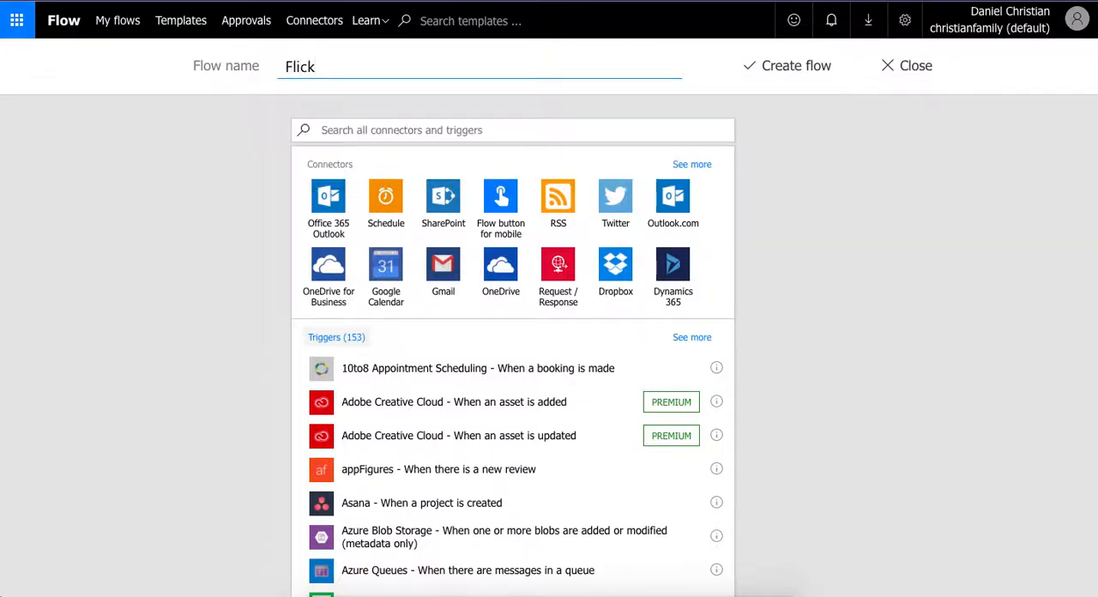
pyautogui.press('BackSpace')
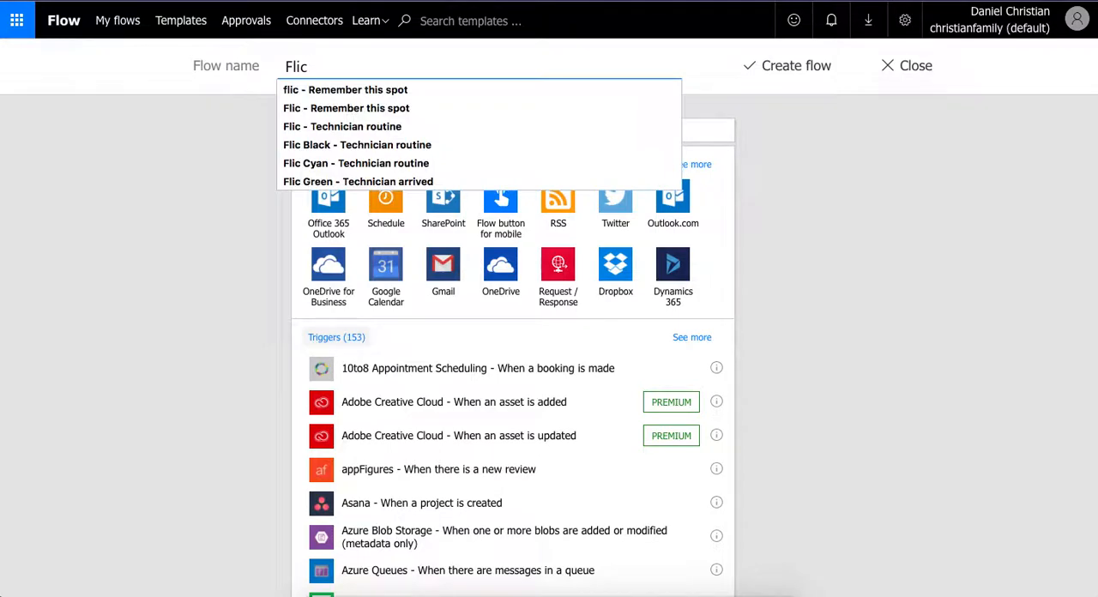
pyautogui.write('W')
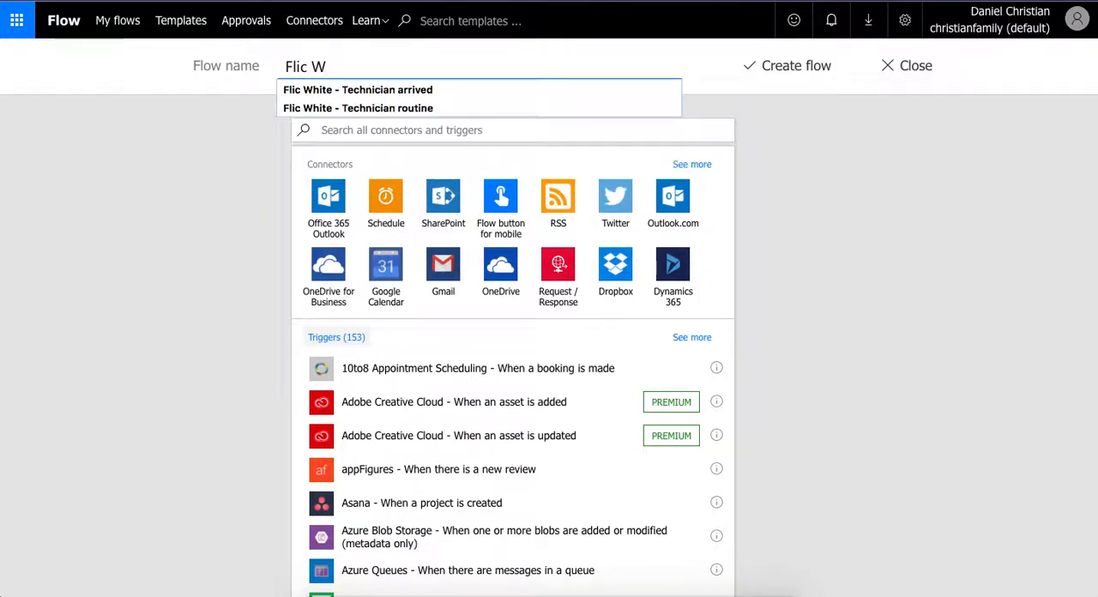
pyautogui.press('Down')
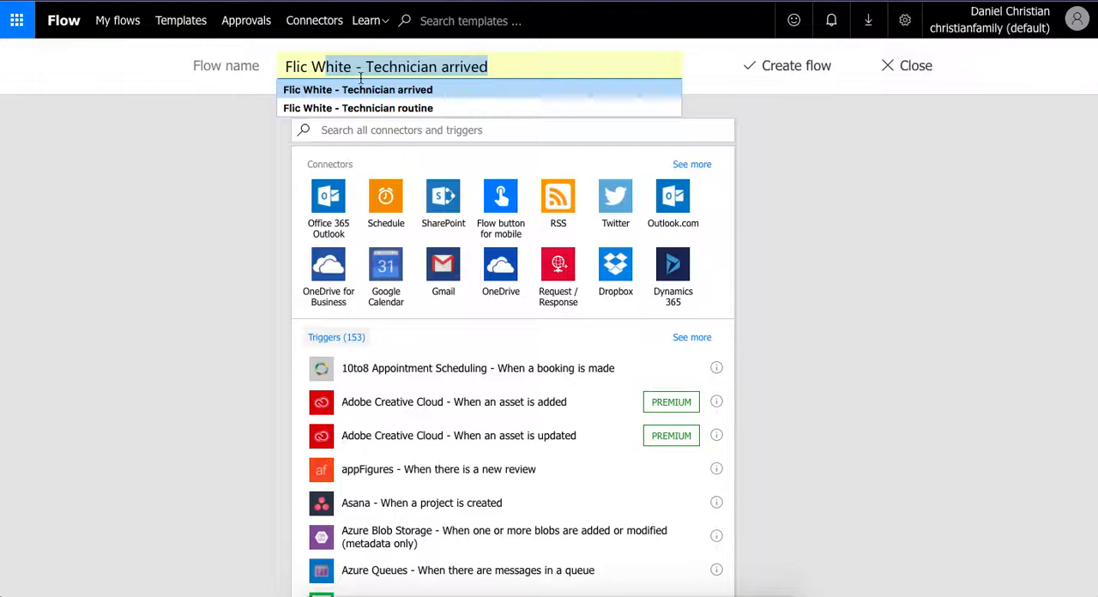
pyautogui.click(623, 70)
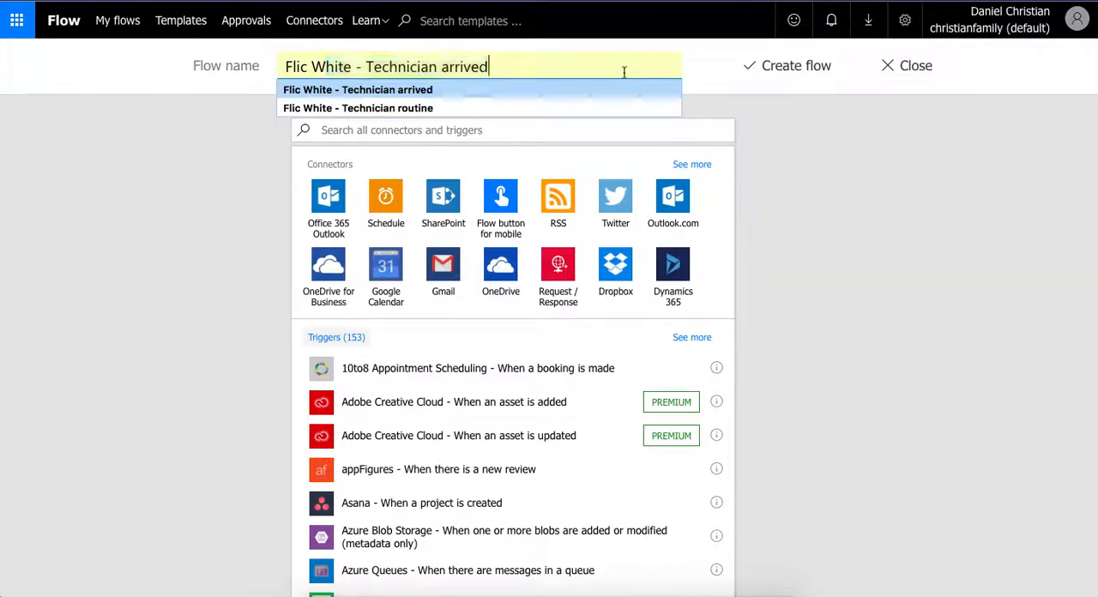
pyautogui.press('BackSpace')
pyautogui.press('BackSpace')
pyautogui.press('BackSpace')
pyautogui.press('BackSpace')
pyautogui.press('BackSpace')
pyautogui.press('BackSpace')
pyautogui.press('BackSpace')
pyautogui.press('BackSpace')
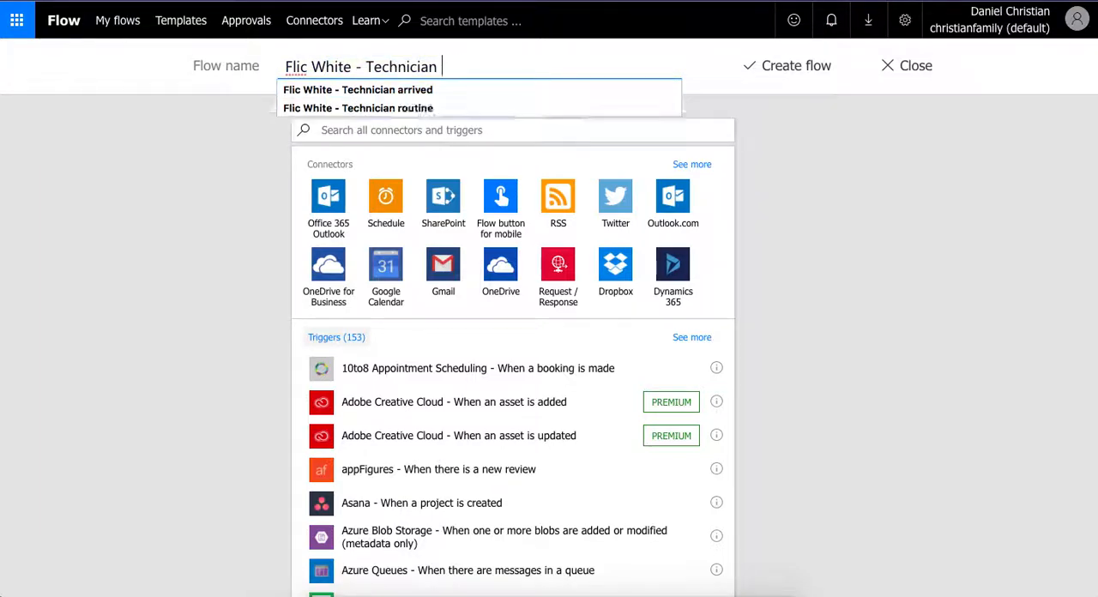
pyautogui.write('departed')
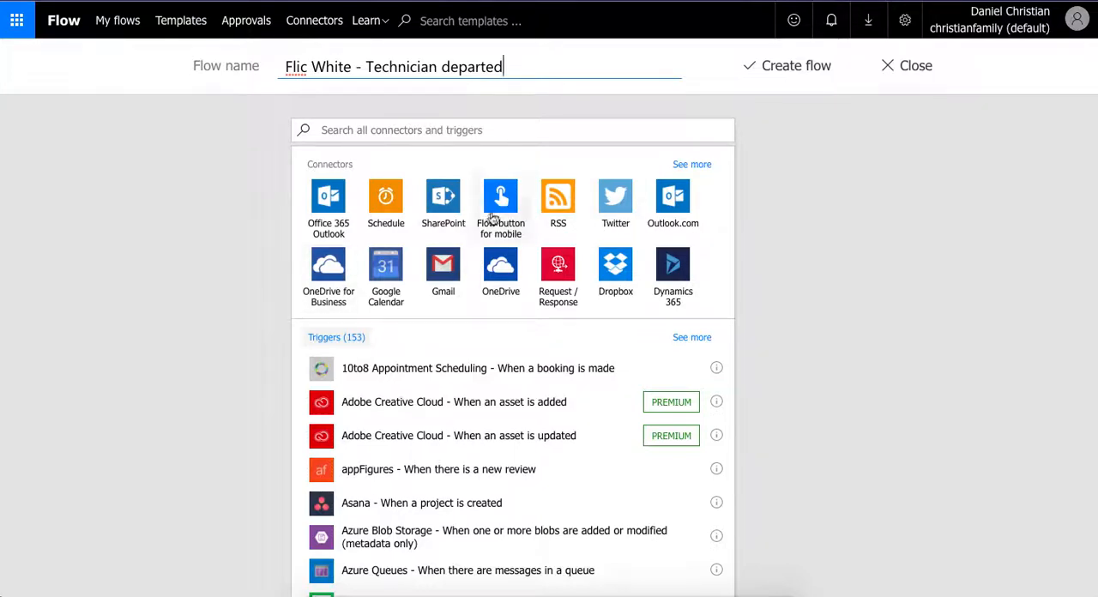
# - Add the "When a Flic is pressed" trigger for My White Flic with the double click event
pyautogui.click(466, 130)
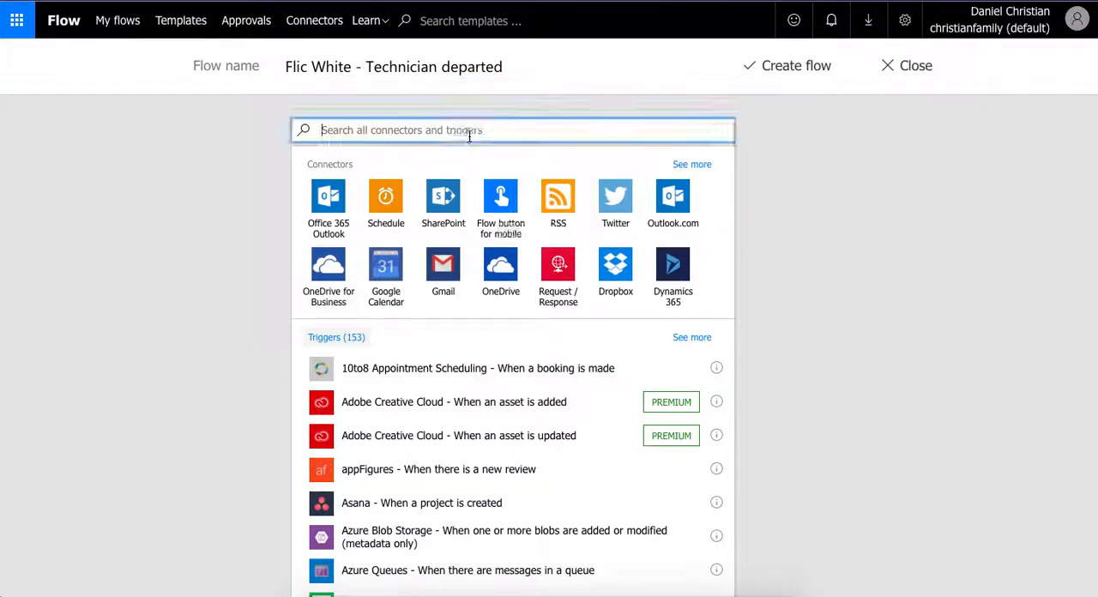
pyautogui.write('flic')
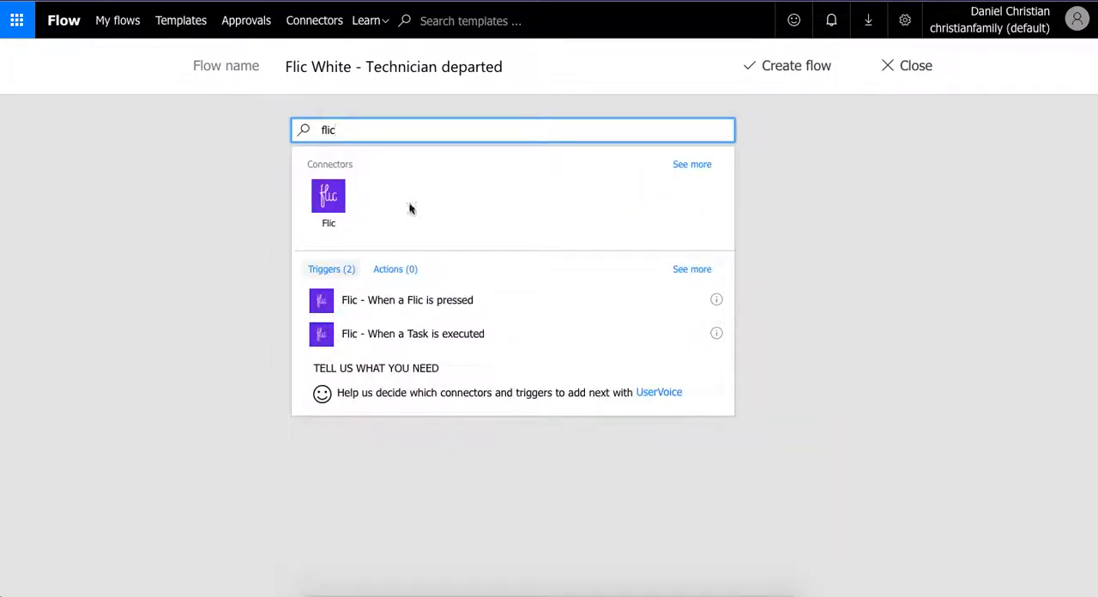
pyautogui.click(397, 307)
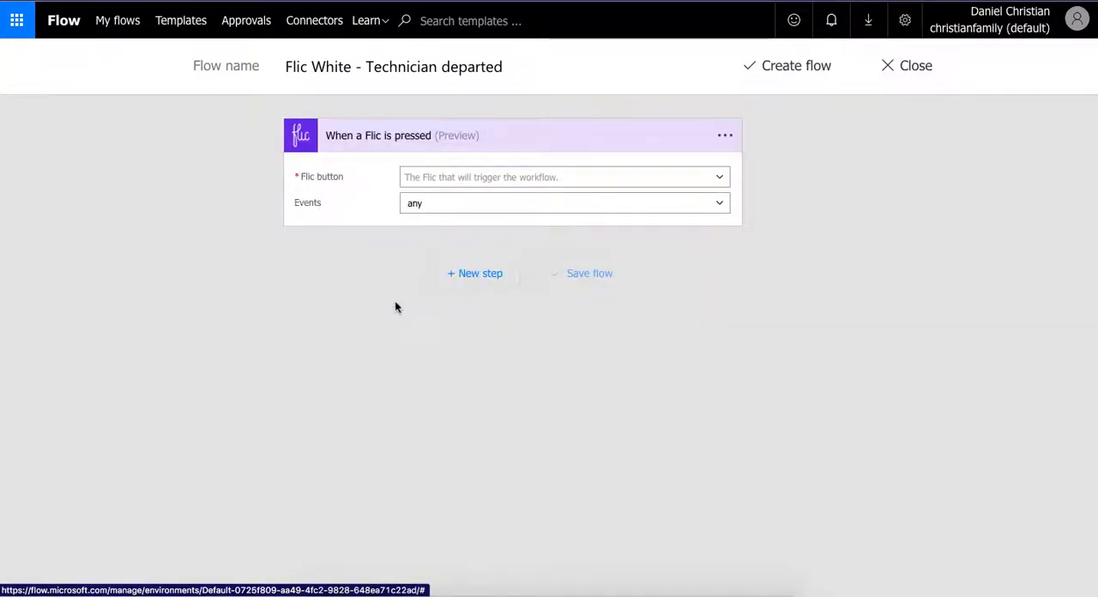
pyautogui.click(722, 177)
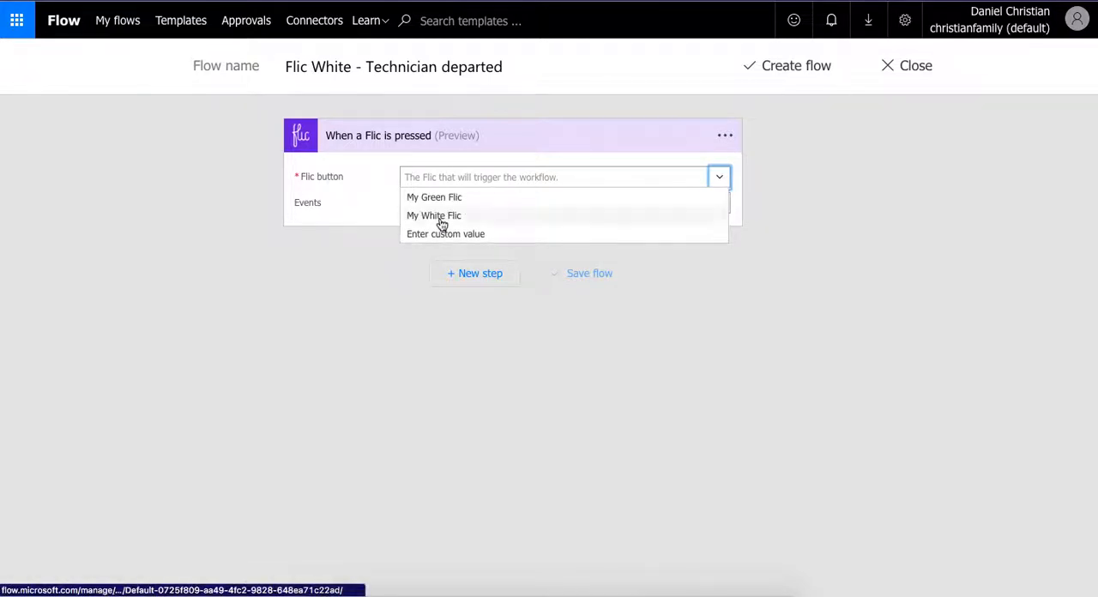
pyautogui.click(441, 219)
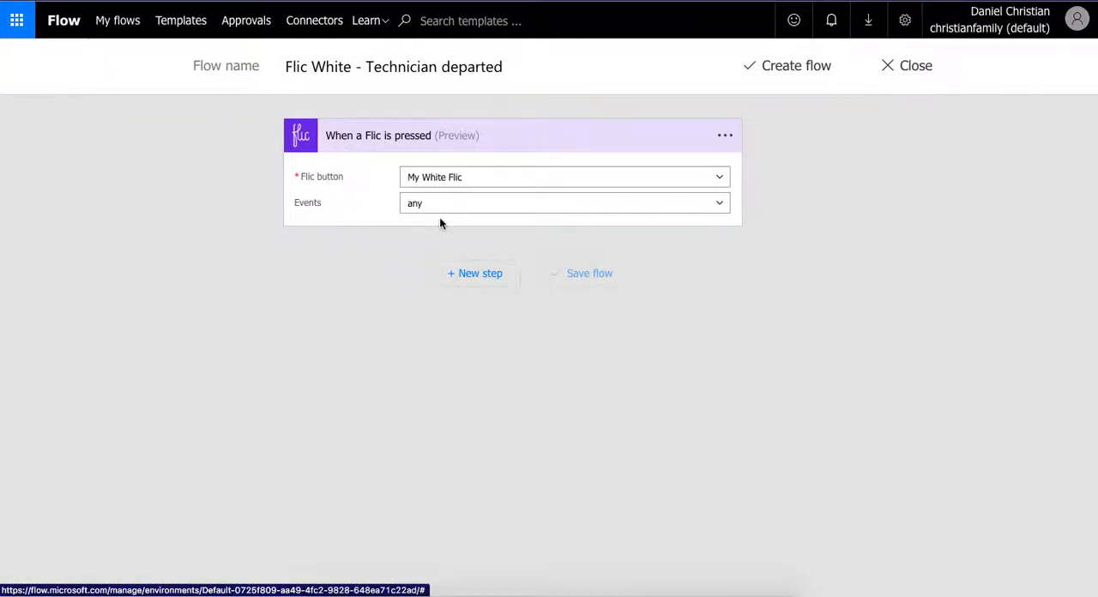
pyautogui.click(719, 203)
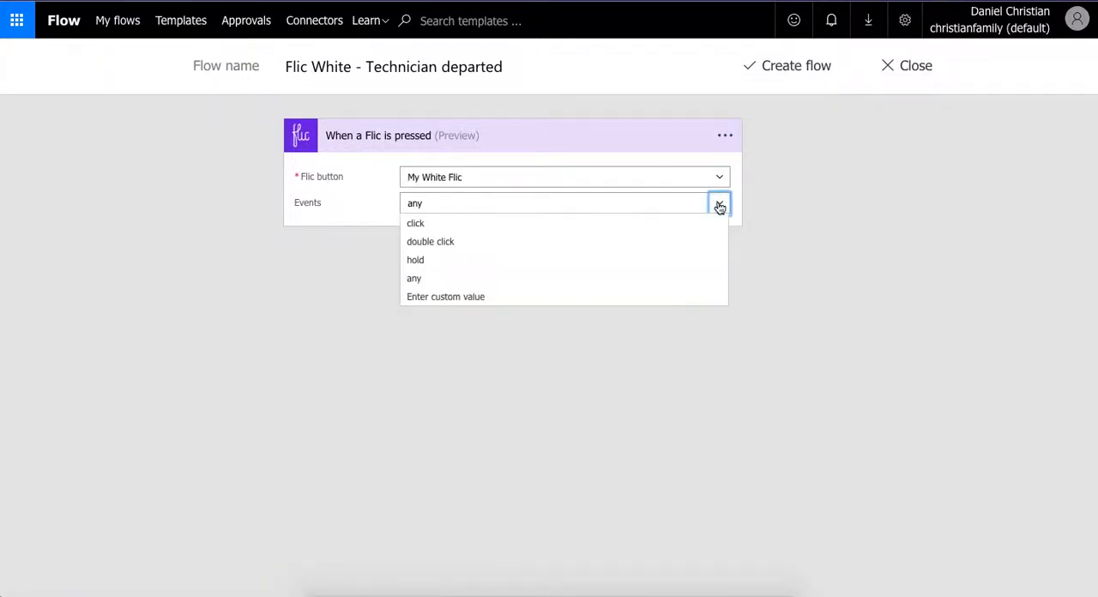
pyautogui.click(430, 242)
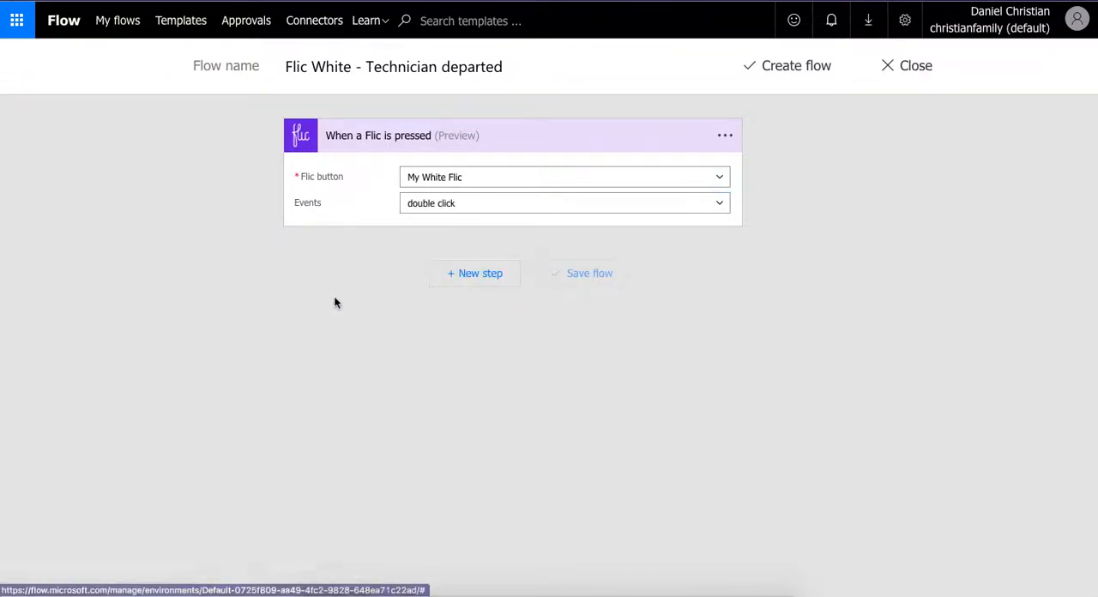
# - Add the MSN Weather "Get forecast for today" action after the Flic trigger
pyautogui.click(475, 287)
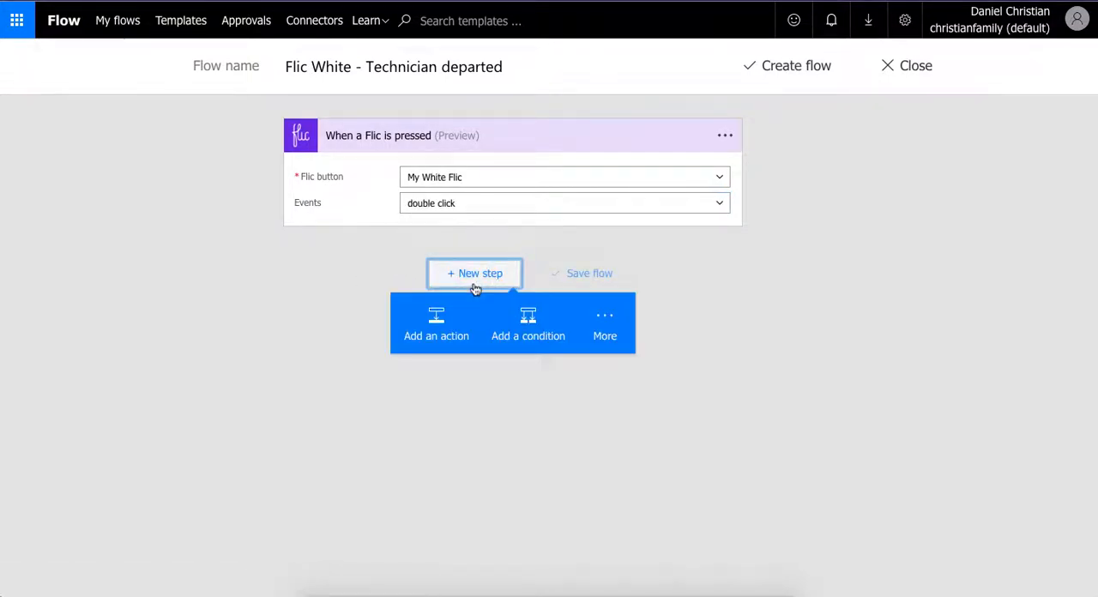
pyautogui.click(454, 321)
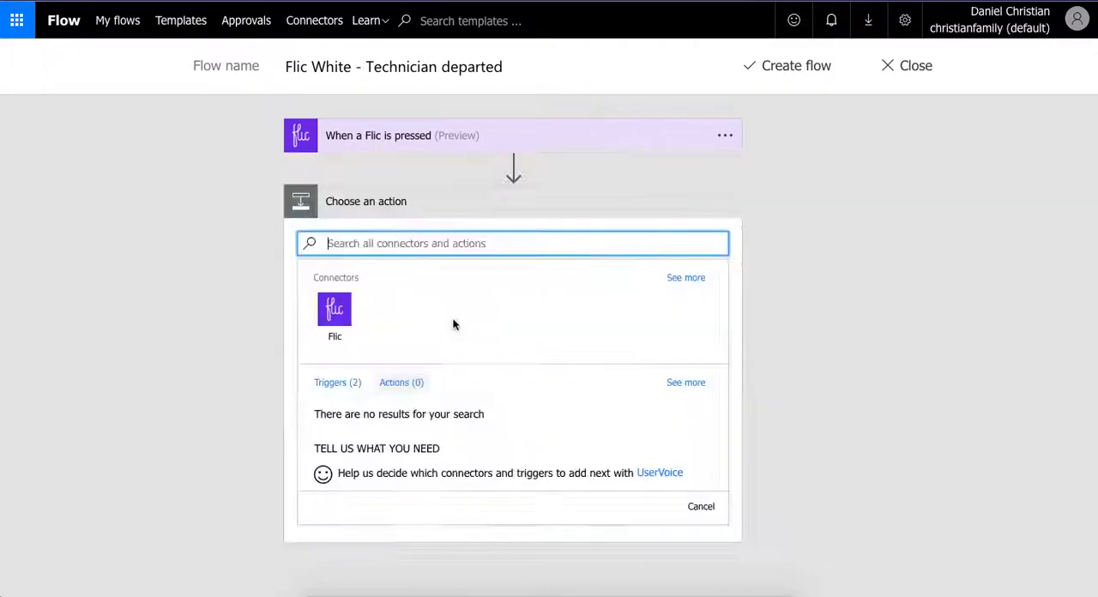
pyautogui.click(437, 244)
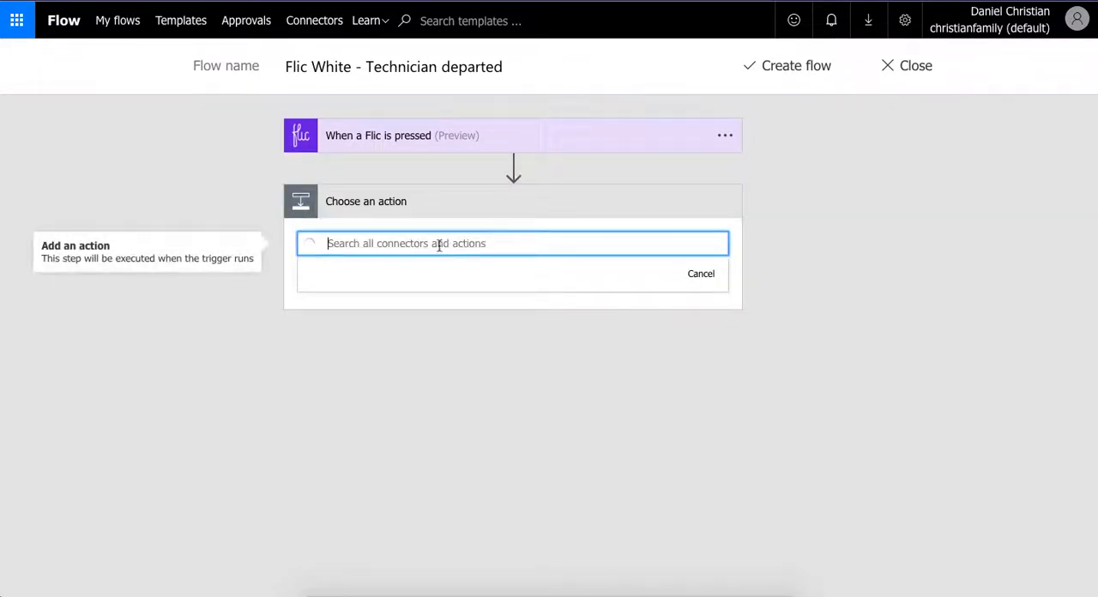
pyautogui.write('fore')
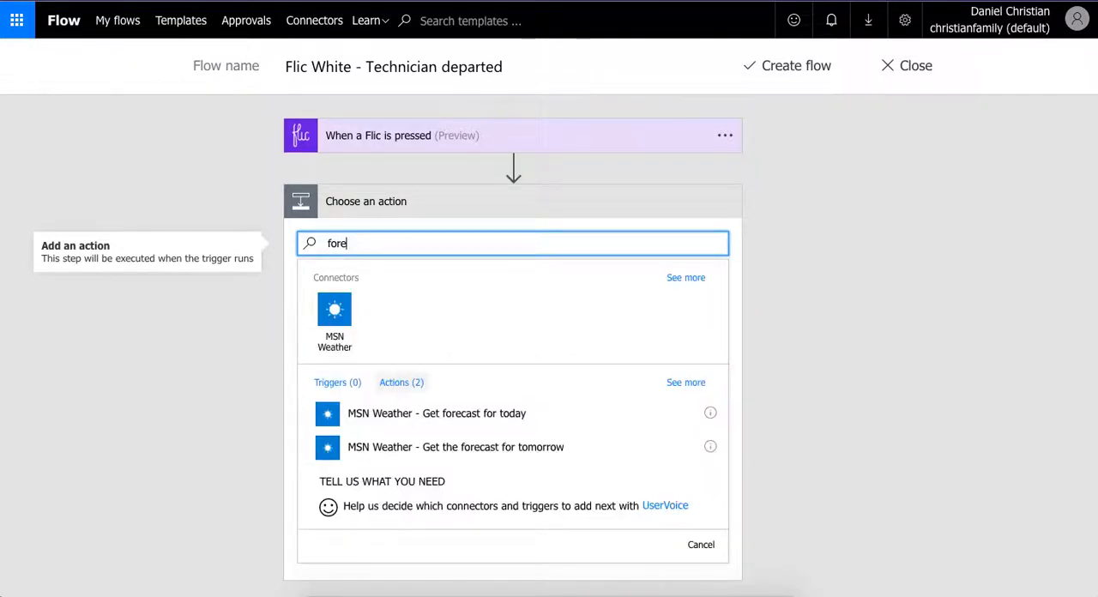
pyautogui.click(415, 421)
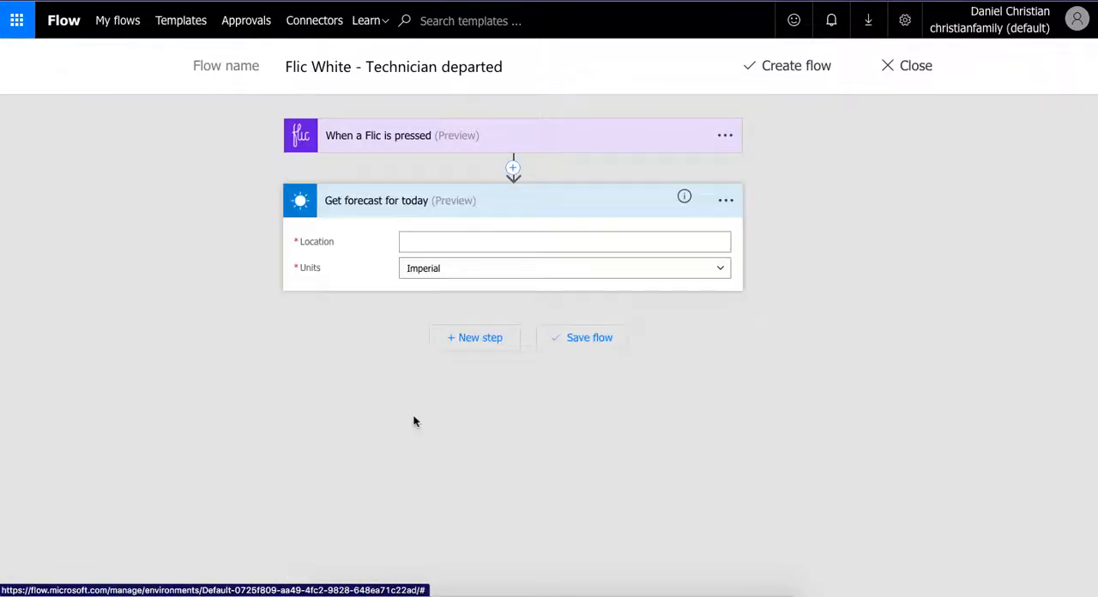
# - Set the forecast's location to the Flic trigger's Latitude and Longitude values, separated by a comma
pyautogui.click(453, 244)
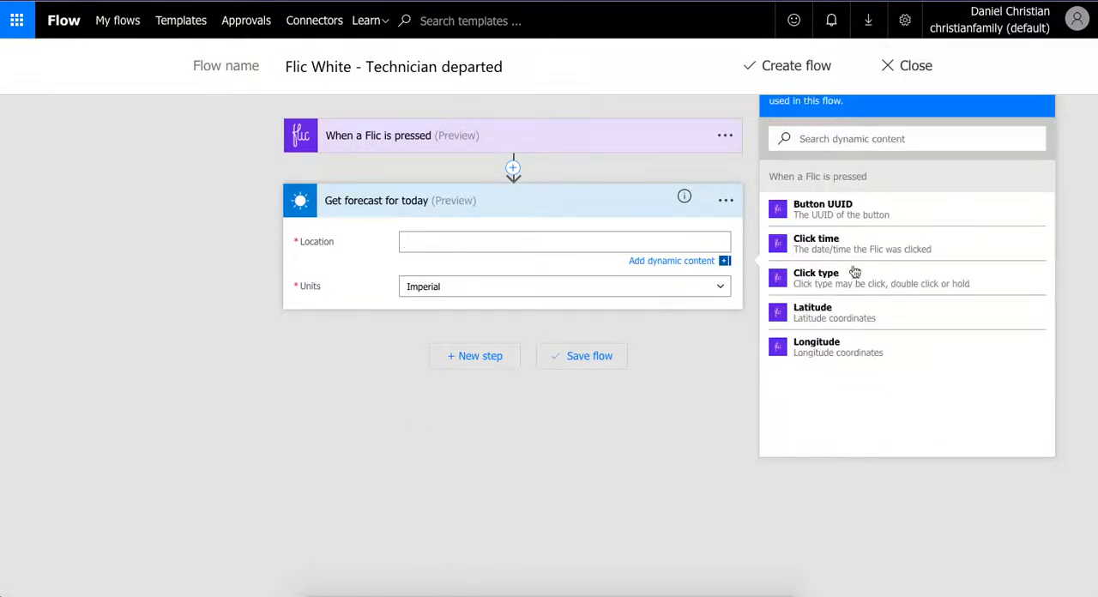
pyautogui.click(852, 321)
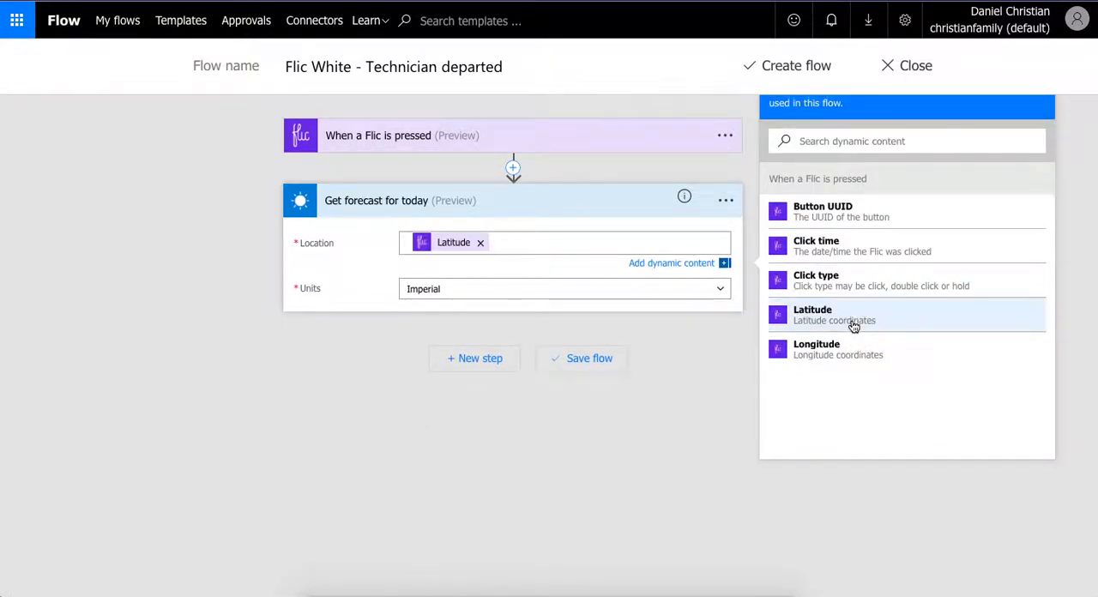
pyautogui.write(',')
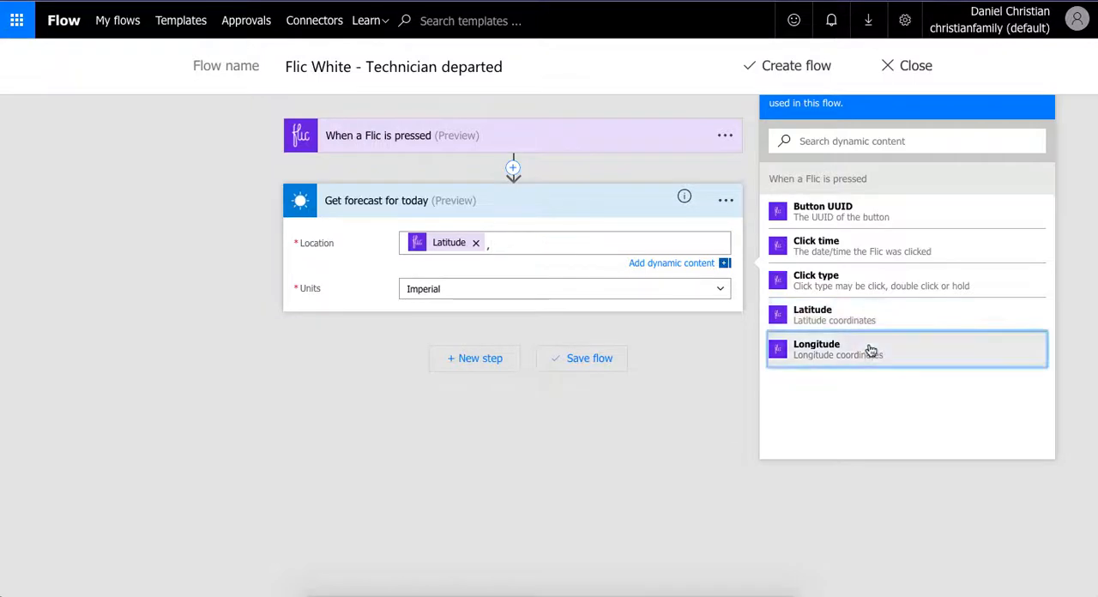
pyautogui.click(866, 350)
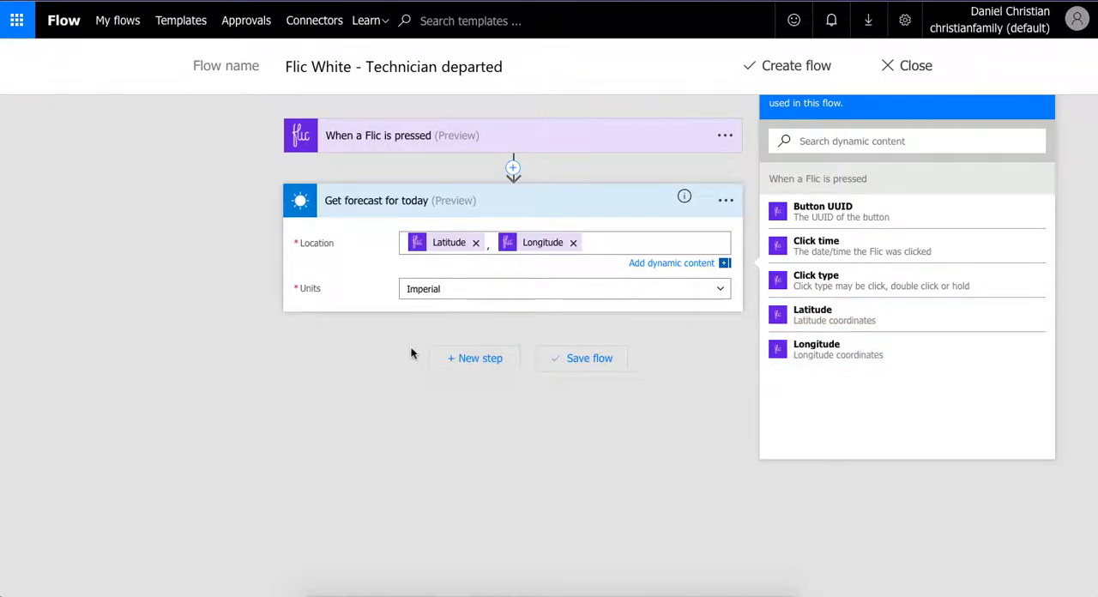
# - Add the SharePoint "Get items" action after the weather forecast
pyautogui.click(467, 360)
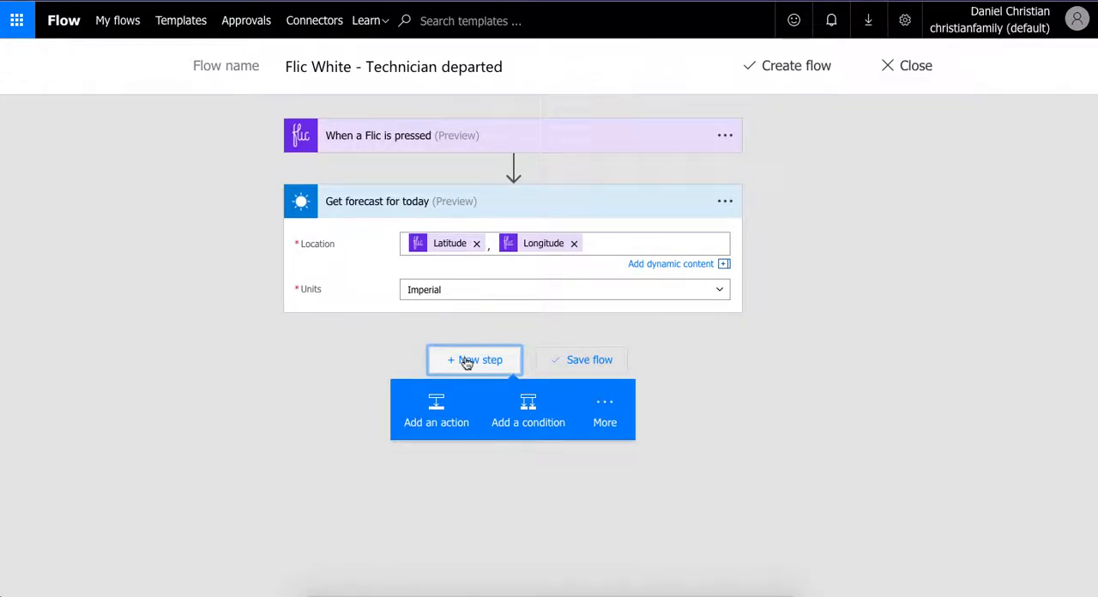
pyautogui.click(437, 406)
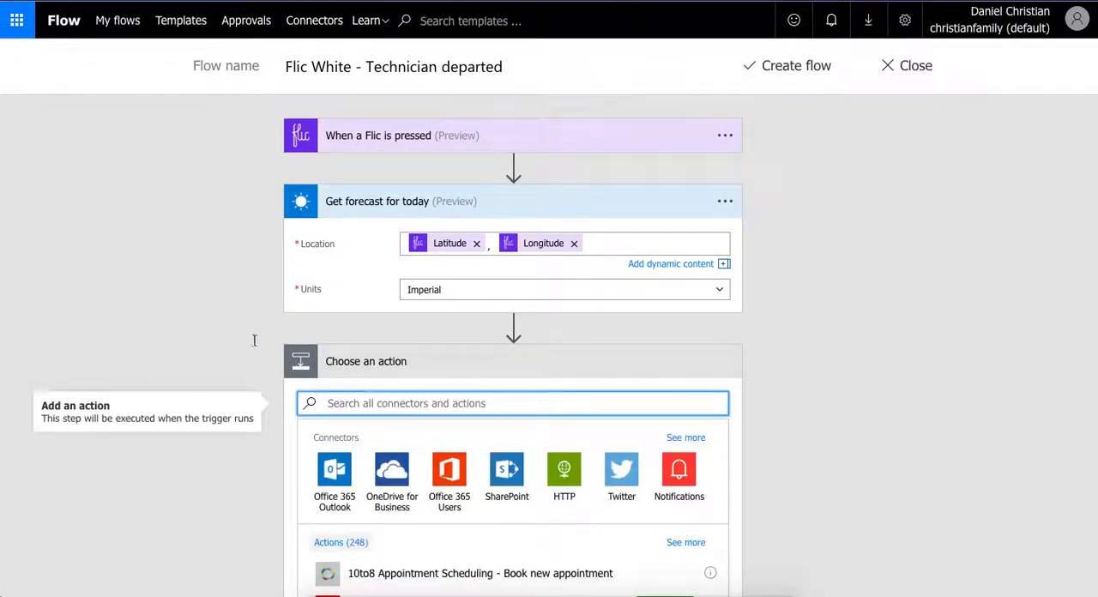
pyautogui.scroll(-1, 185, 298)
pyautogui.click(506, 456)
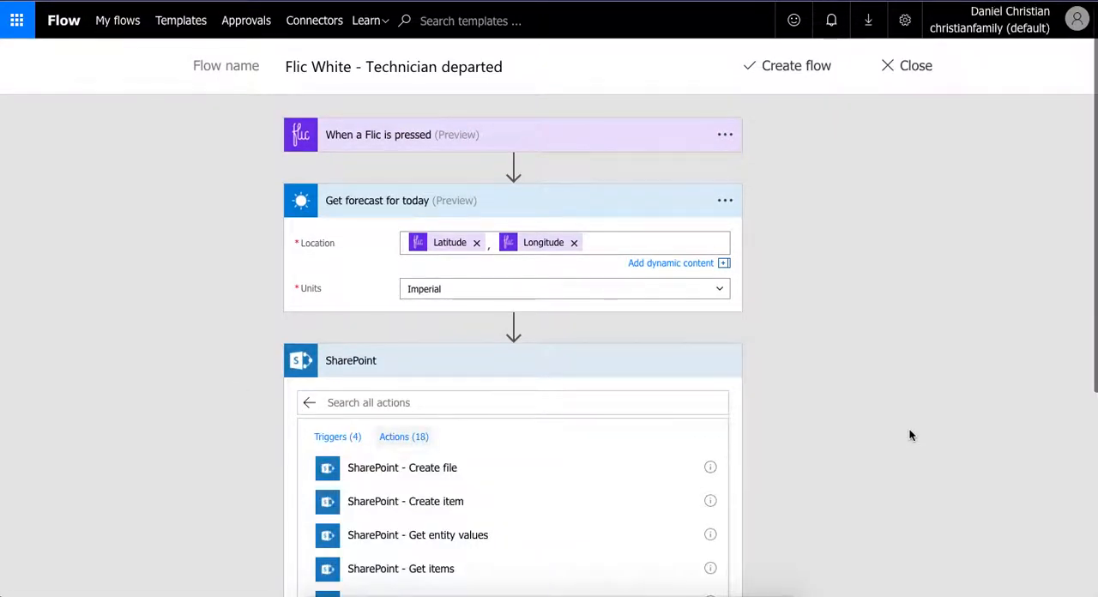
pyautogui.click(450, 572)
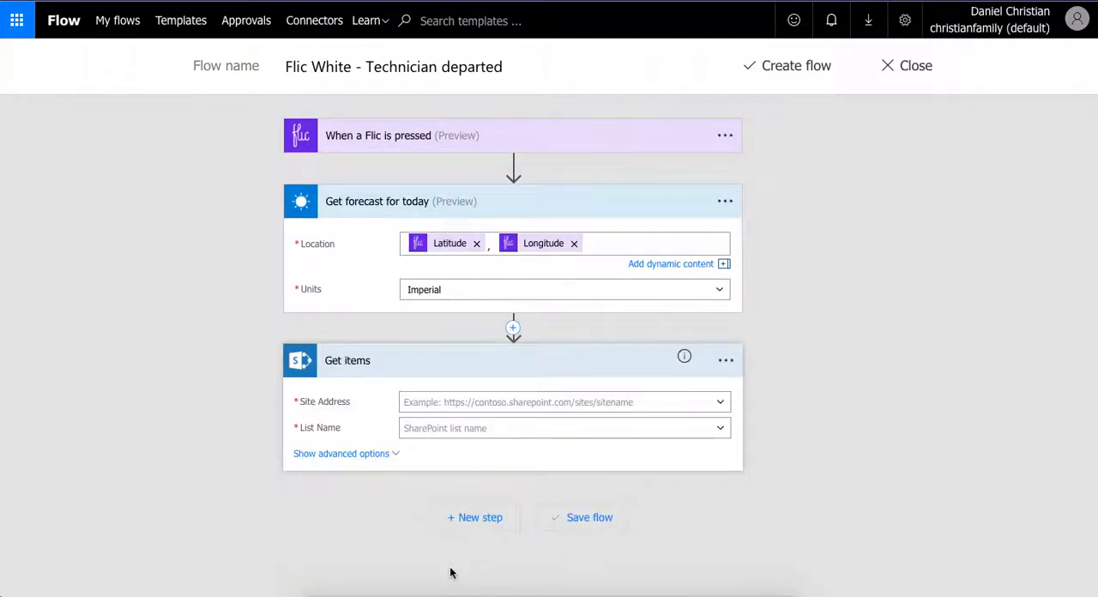
# - Set the Get items action to the Modern Team Site and its "Flic owner" list
pyautogui.click(719, 402)
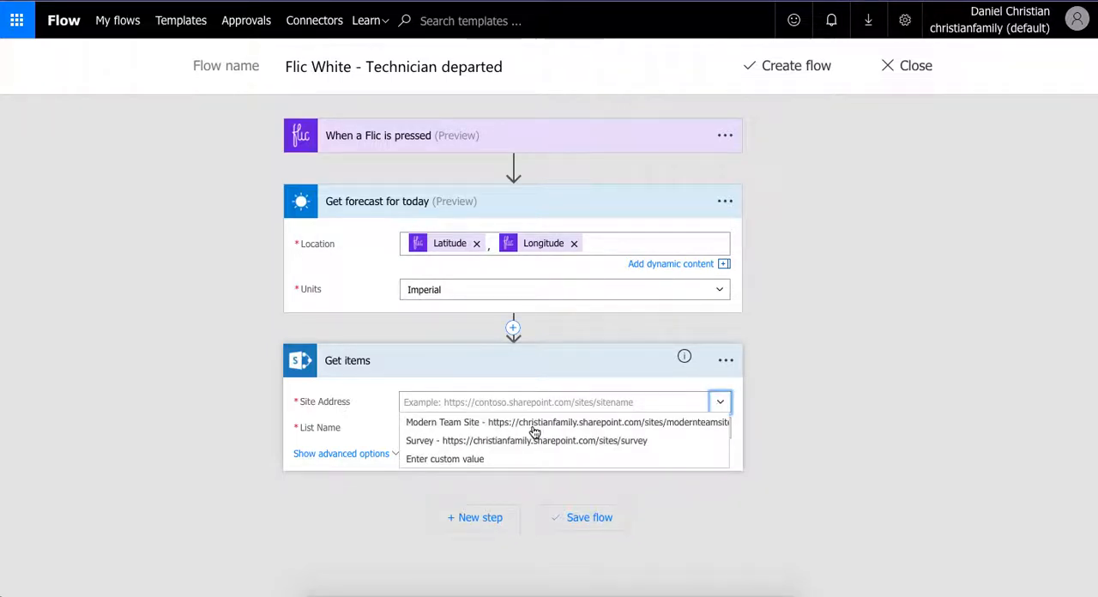
pyautogui.click(533, 424)
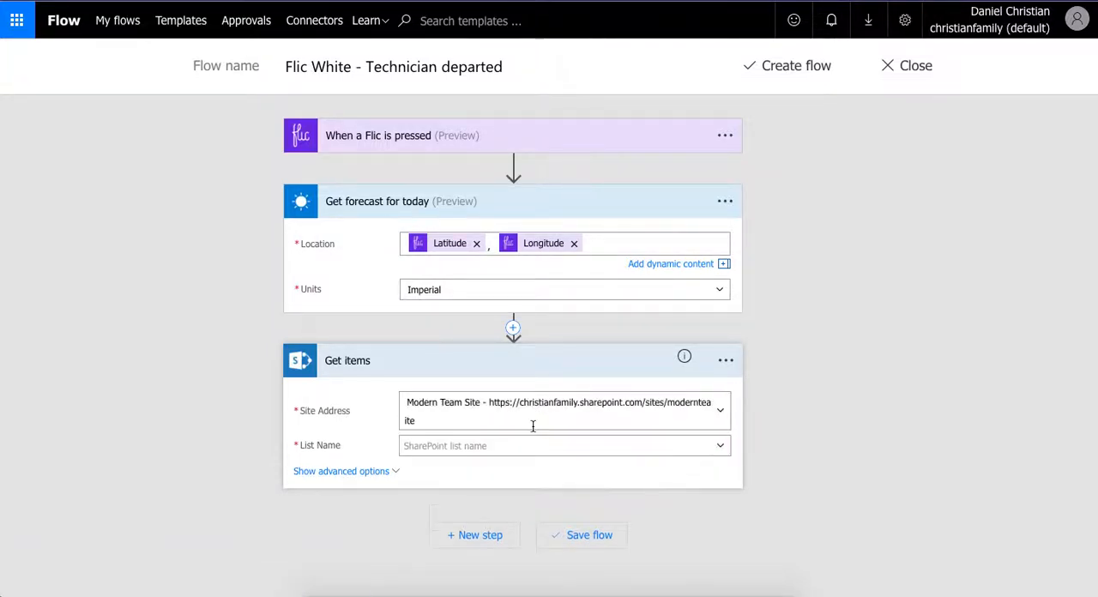
pyautogui.click(721, 447)
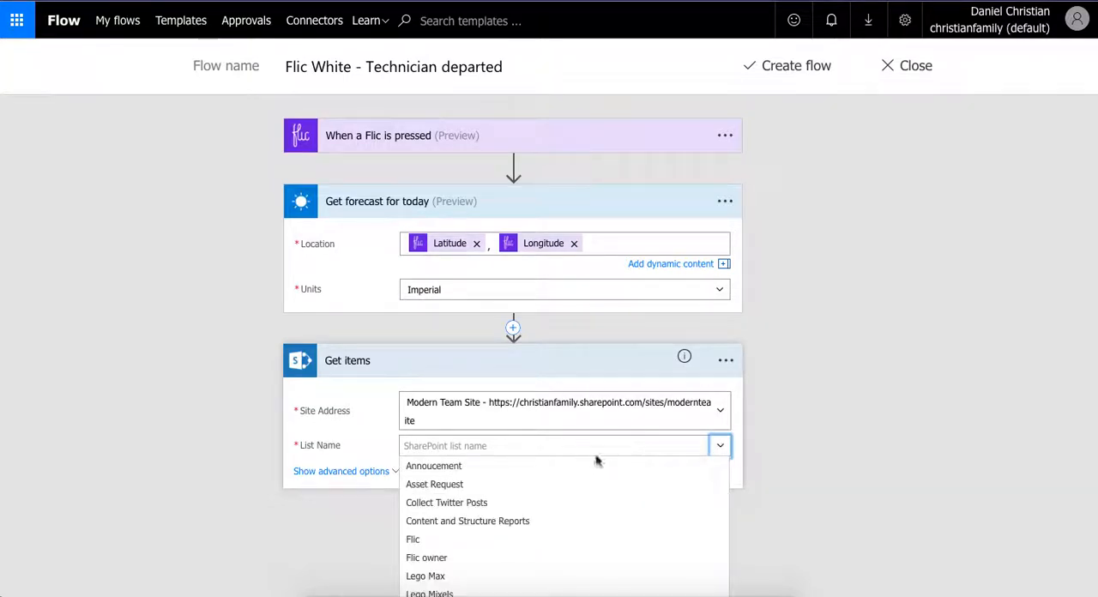
pyautogui.click(463, 560)
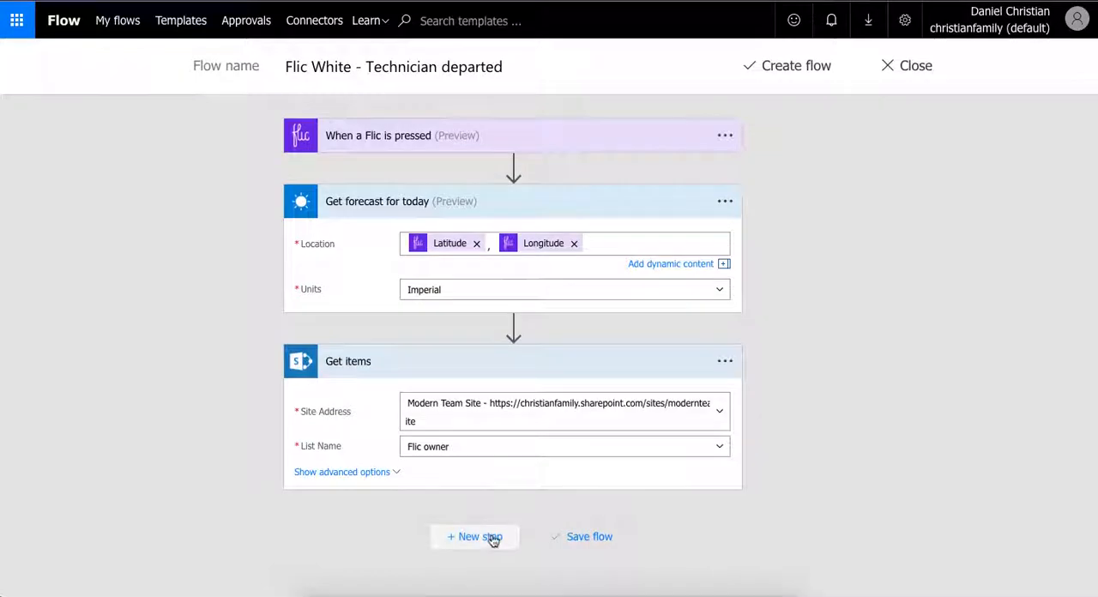
# - Add an "Apply to each" loop after the Get items action
pyautogui.click(493, 537)
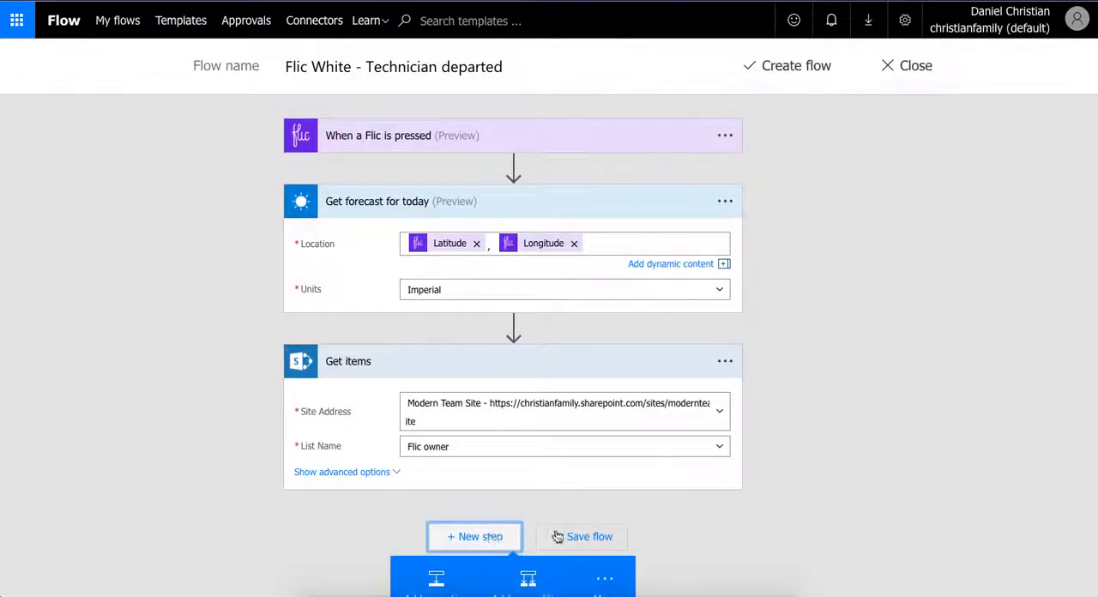
pyautogui.click(607, 555)
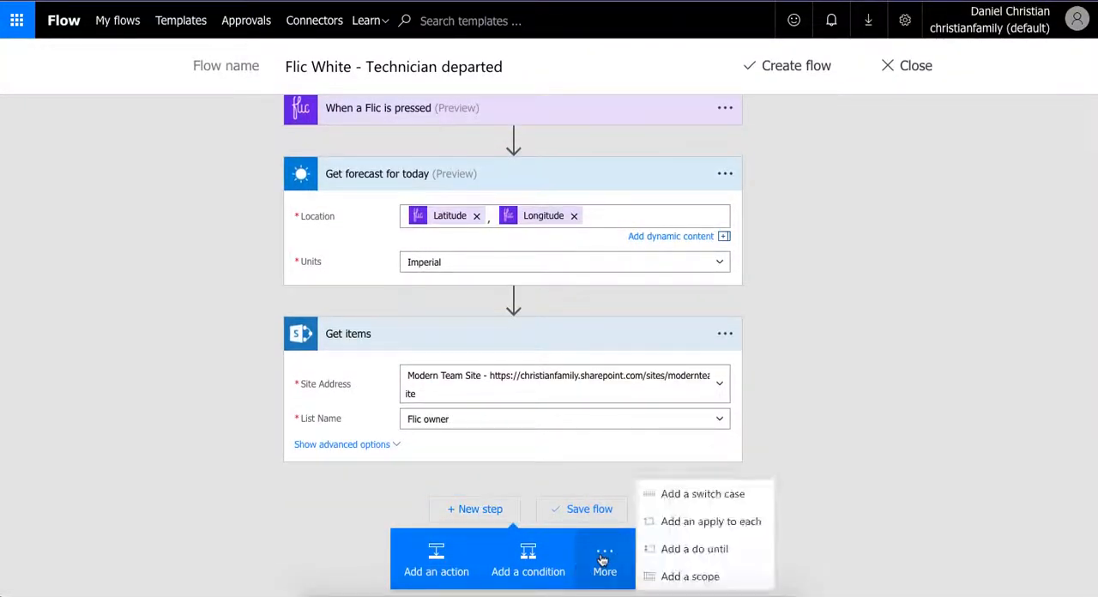
pyautogui.click(710, 523)
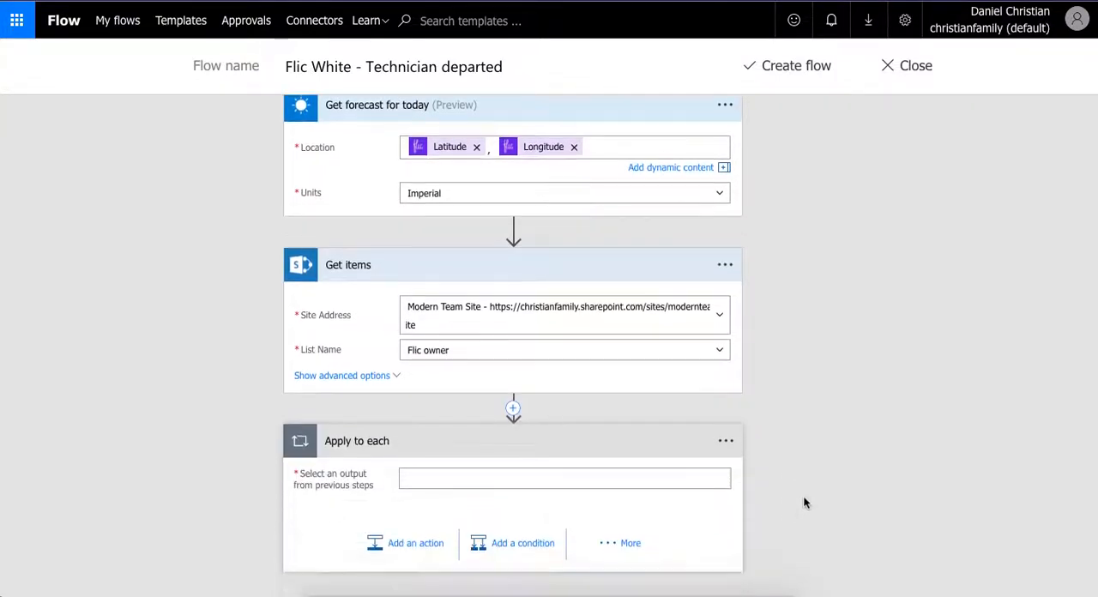
# - Set the Apply to each loop's input to the value output of the Get items action
pyautogui.click(629, 483)
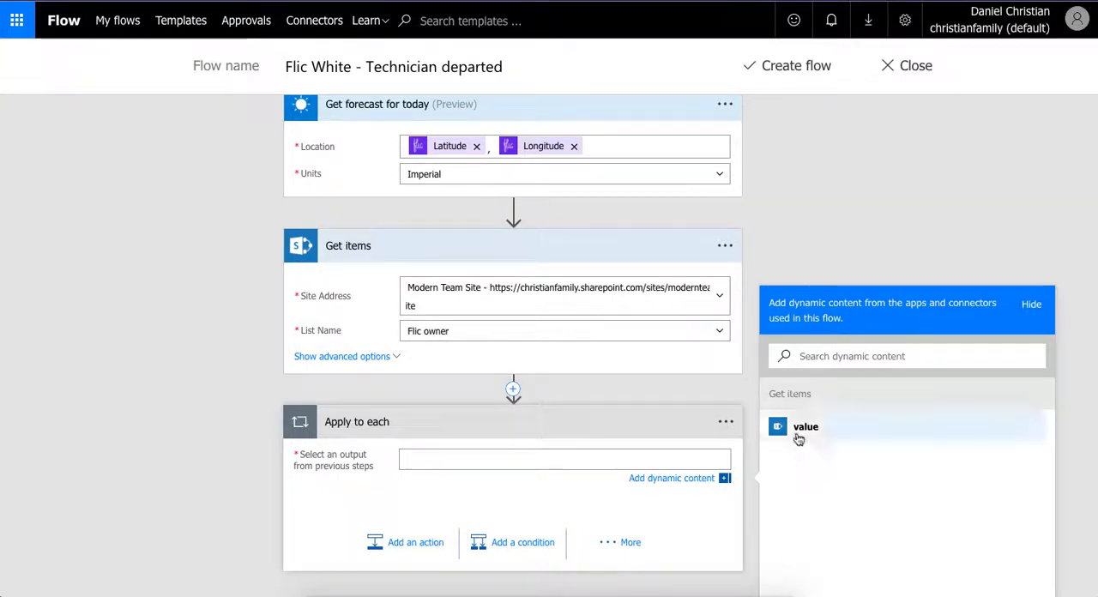
pyautogui.click(797, 433)
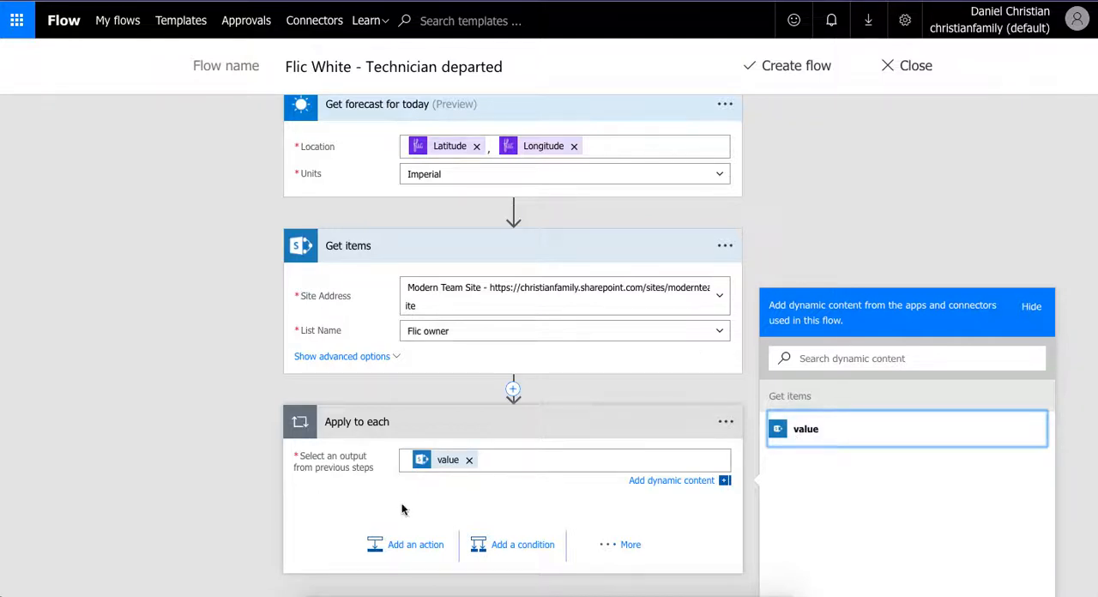
pyautogui.click(725, 482)
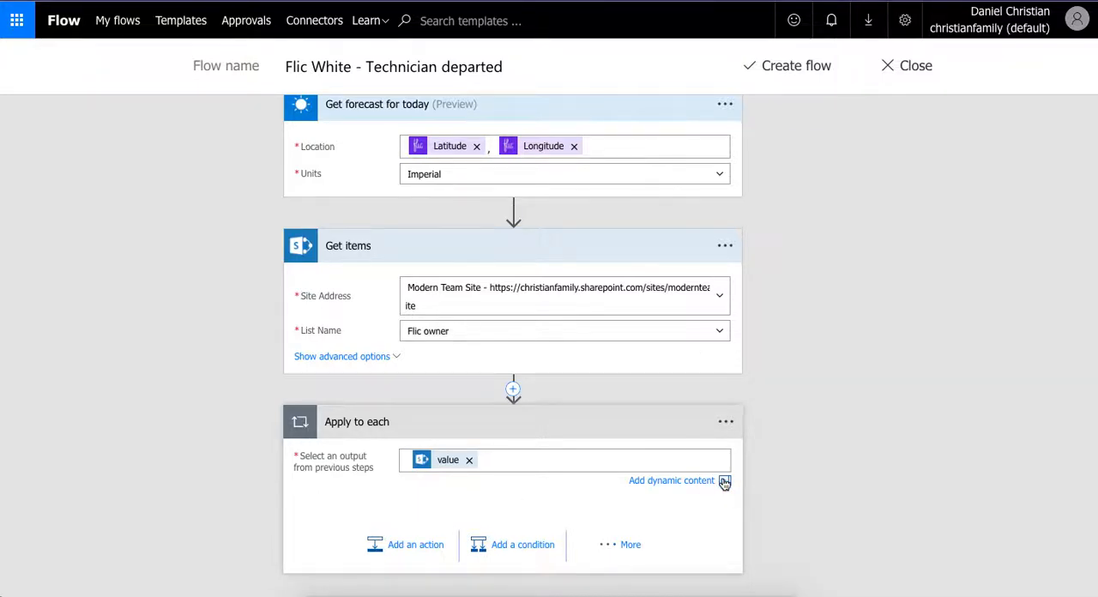
# - Add a condition inside the loop requiring the Flic trigger's Button UUID to be equal to the Get items Button UUID
pyautogui.click(498, 548)
pyautogui.scroll(-1, 361, 521)
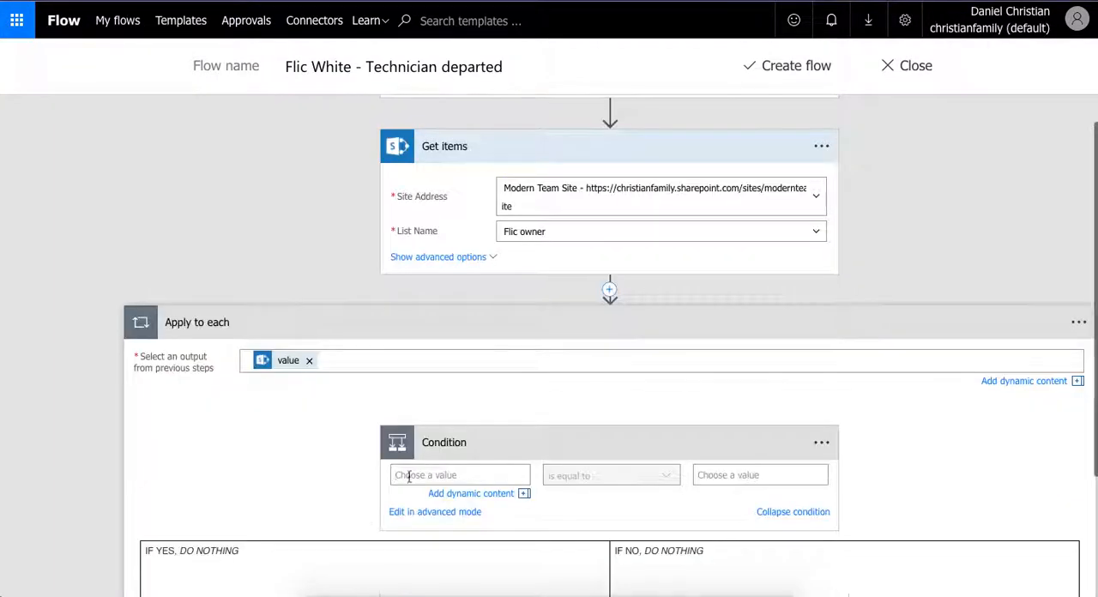
pyautogui.click(429, 475)
pyautogui.scroll(-2, 753, 500)
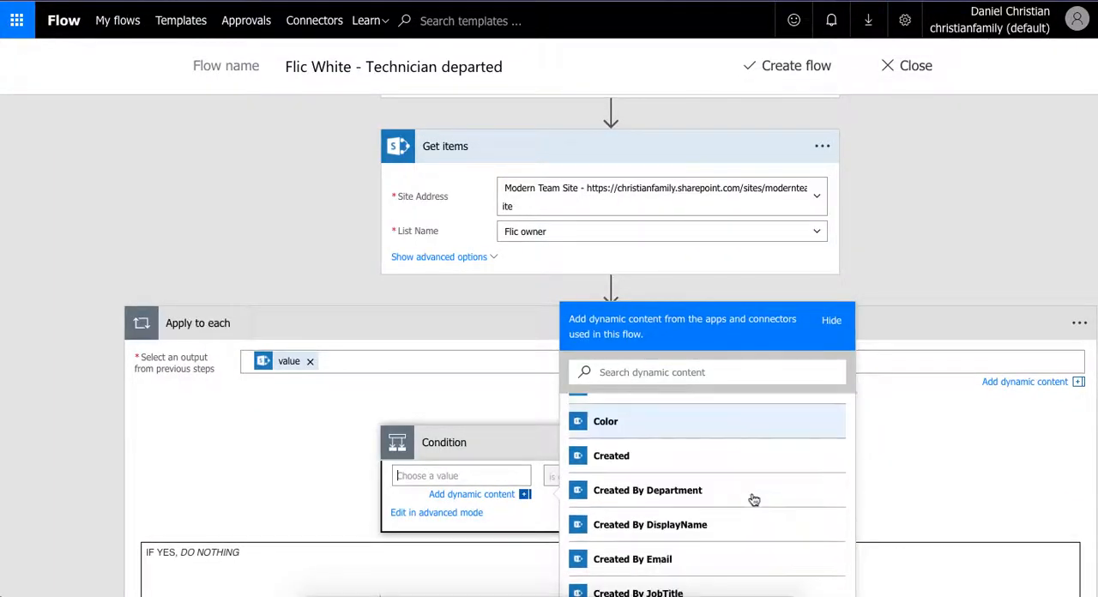
pyautogui.scroll(-2, 883, 475)
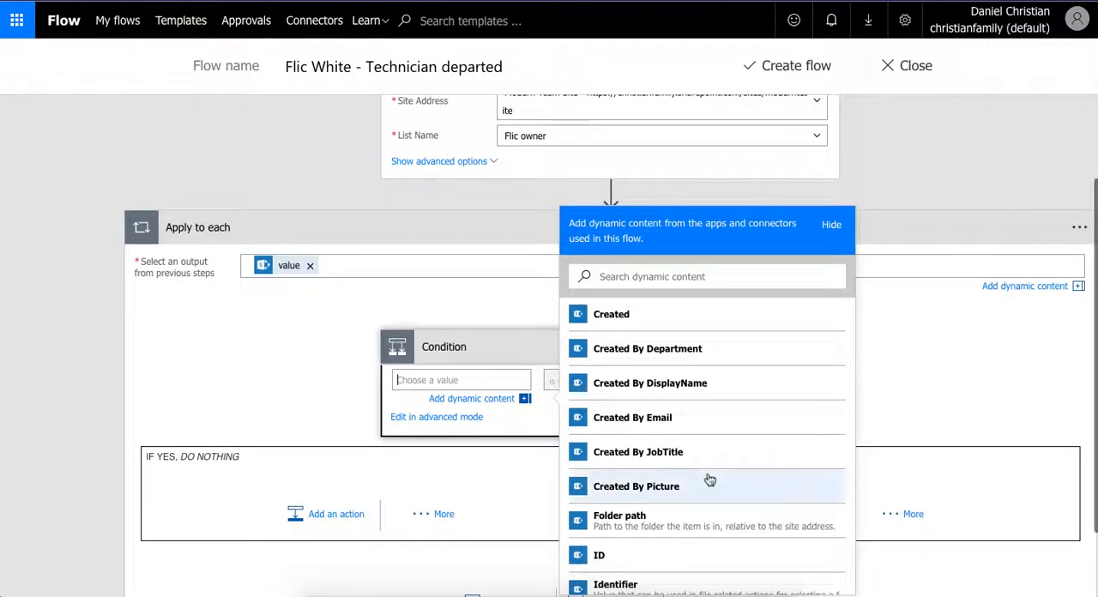
pyautogui.scroll(-5, 708, 480)
pyautogui.scroll(-8, 709, 480)
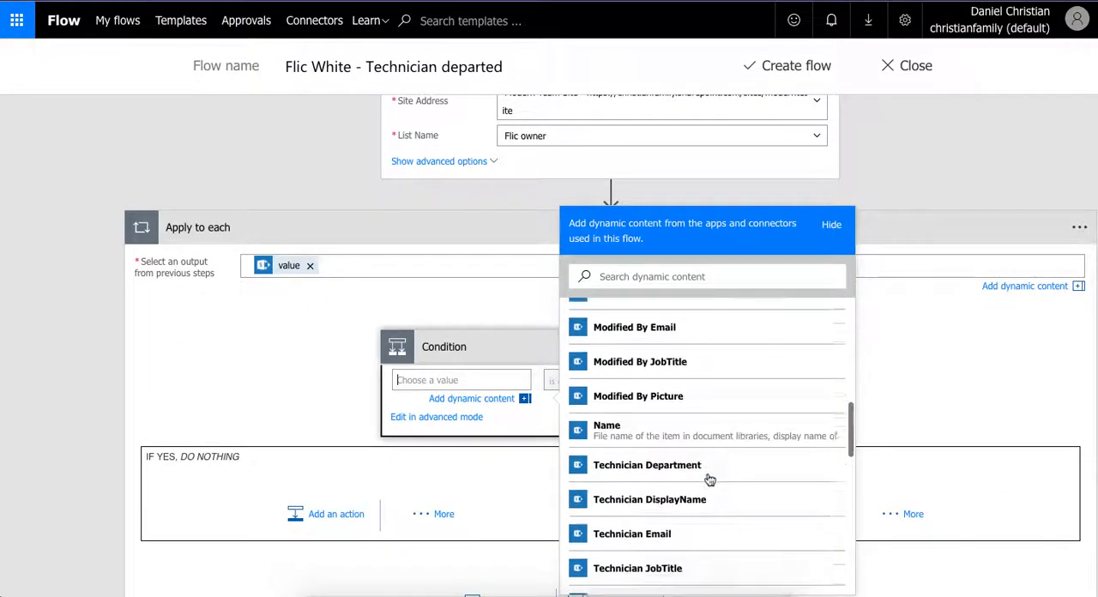
pyautogui.scroll(-5, 709, 480)
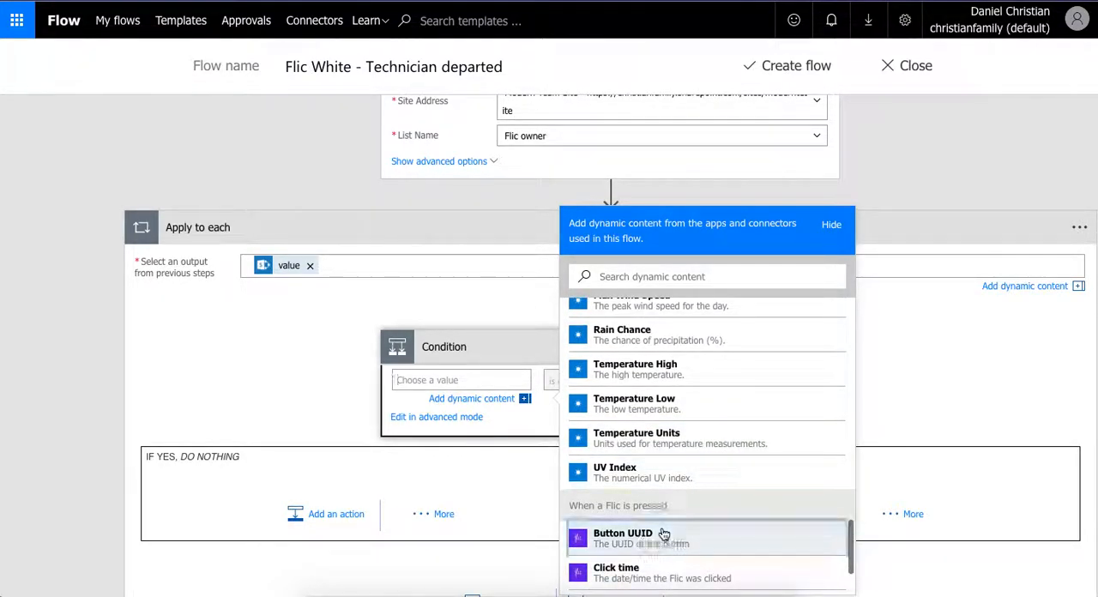
pyautogui.click(663, 534)
pyautogui.click(525, 401)
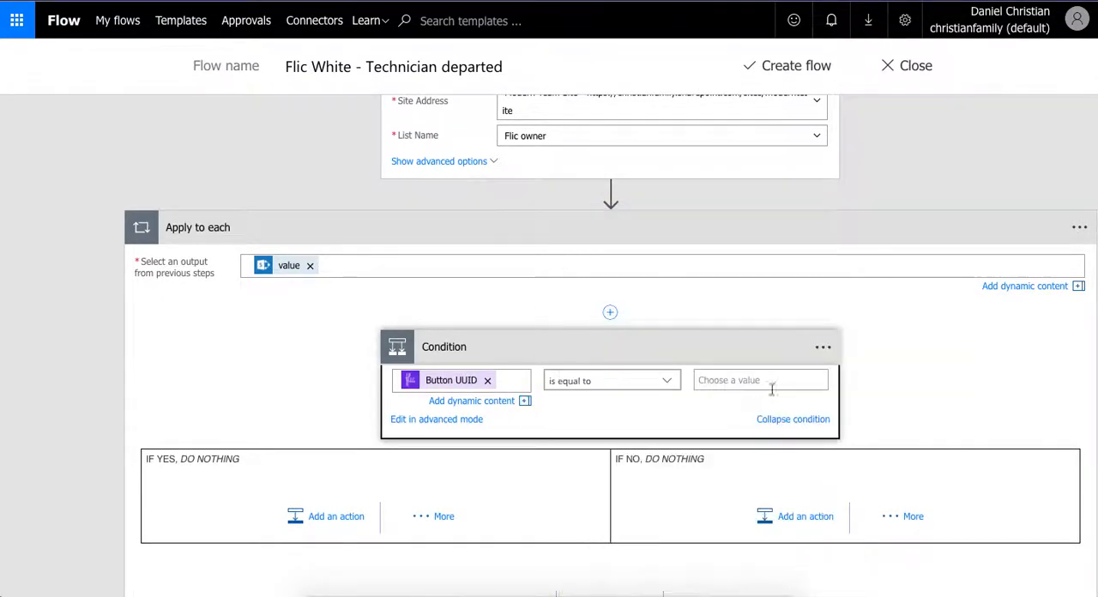
pyautogui.click(767, 380)
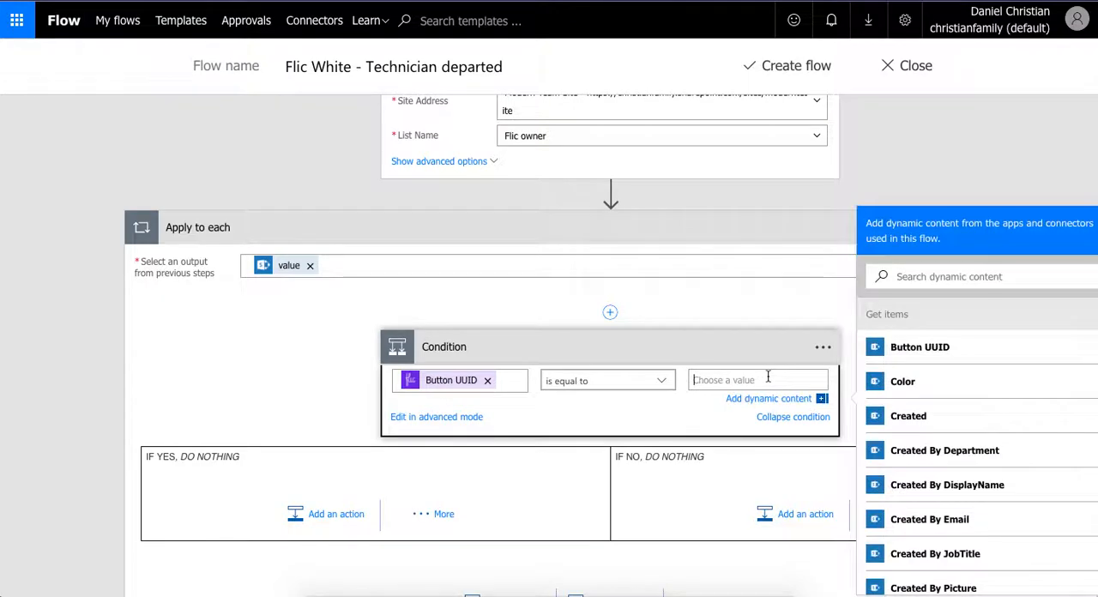
pyautogui.click(952, 349)
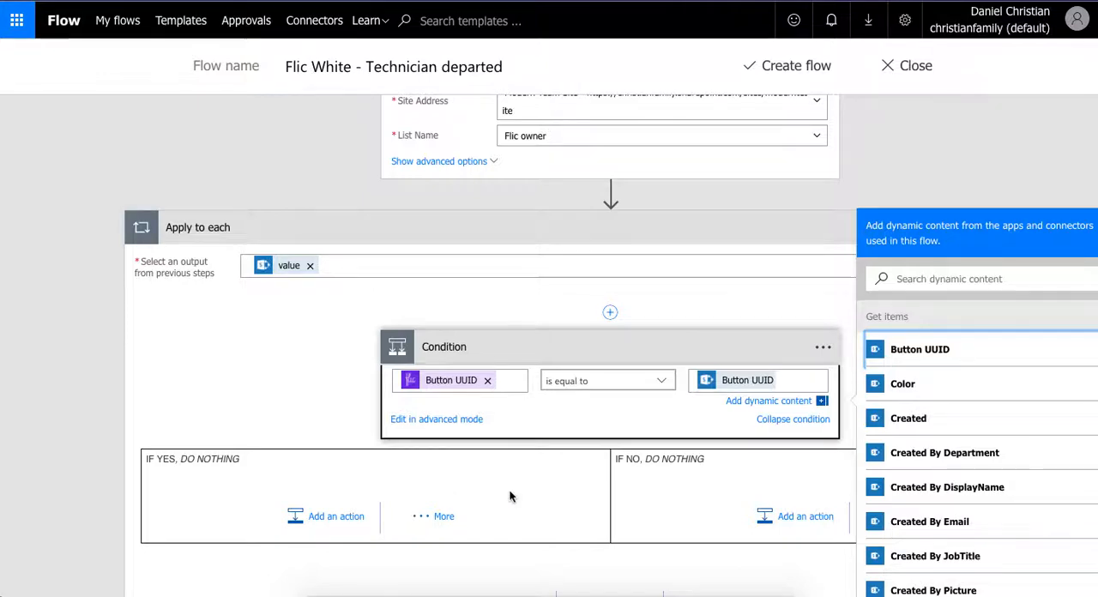
# - Add a SharePoint "Create item" action to the condition's If yes branch
pyautogui.click(341, 516)
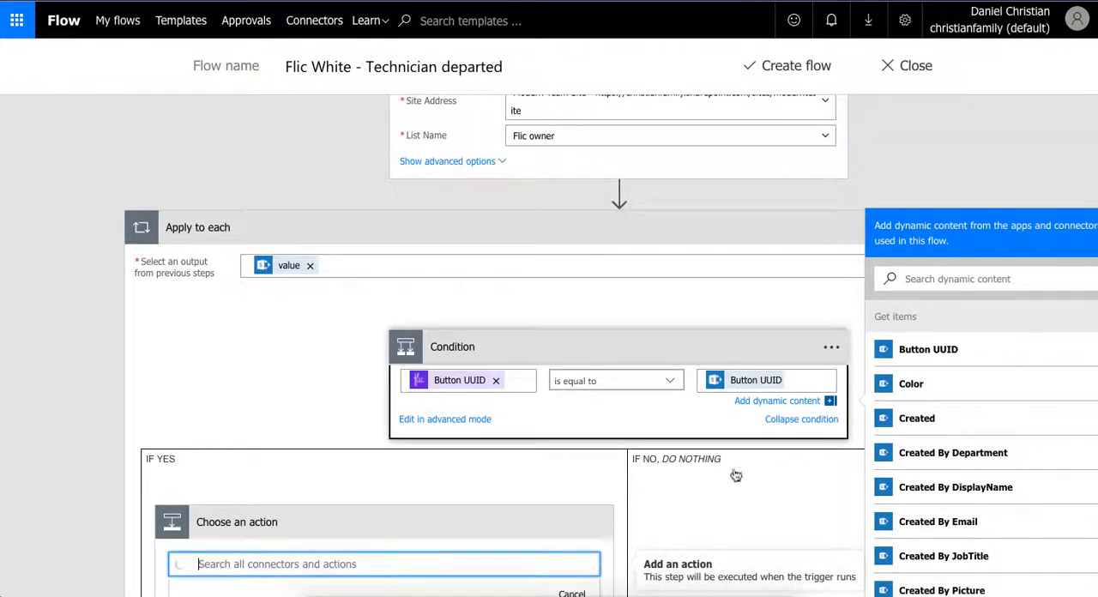
pyautogui.scroll(-4, 831, 409)
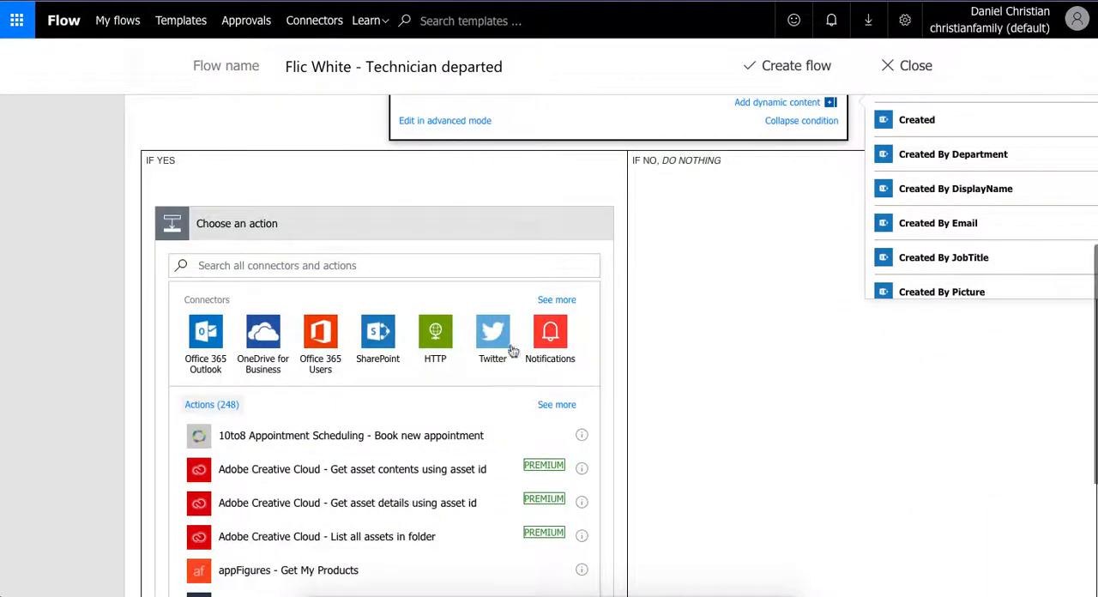
pyautogui.click(380, 331)
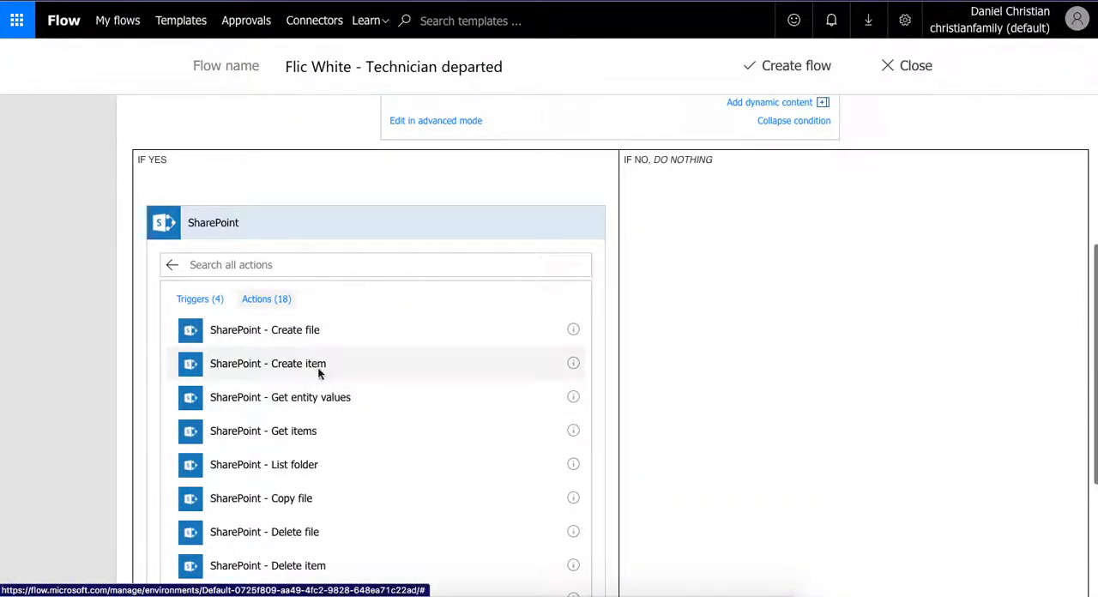
pyautogui.click(319, 367)
# - Set the Create item action to the Modern Team Site and its "Flic" list
pyautogui.click(583, 317)
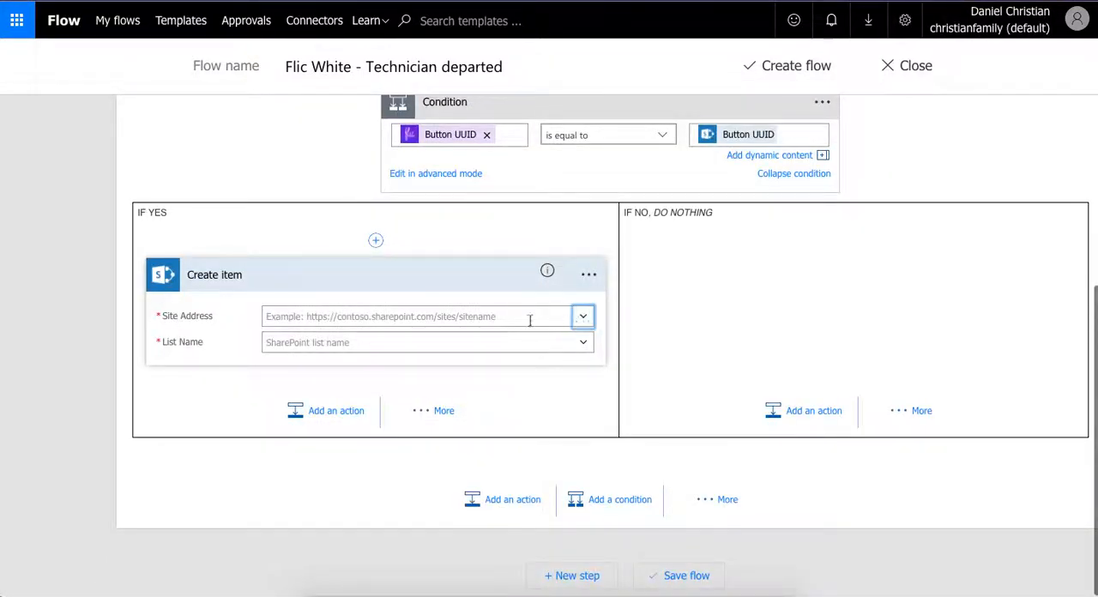
pyautogui.click(357, 336)
pyautogui.click(353, 342)
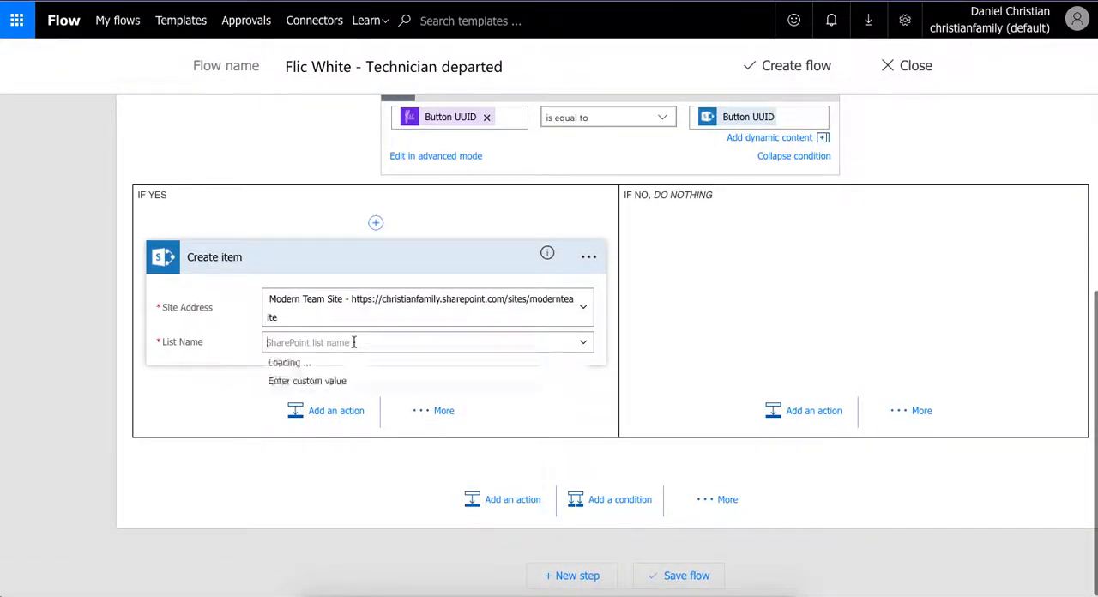
pyautogui.click(588, 346)
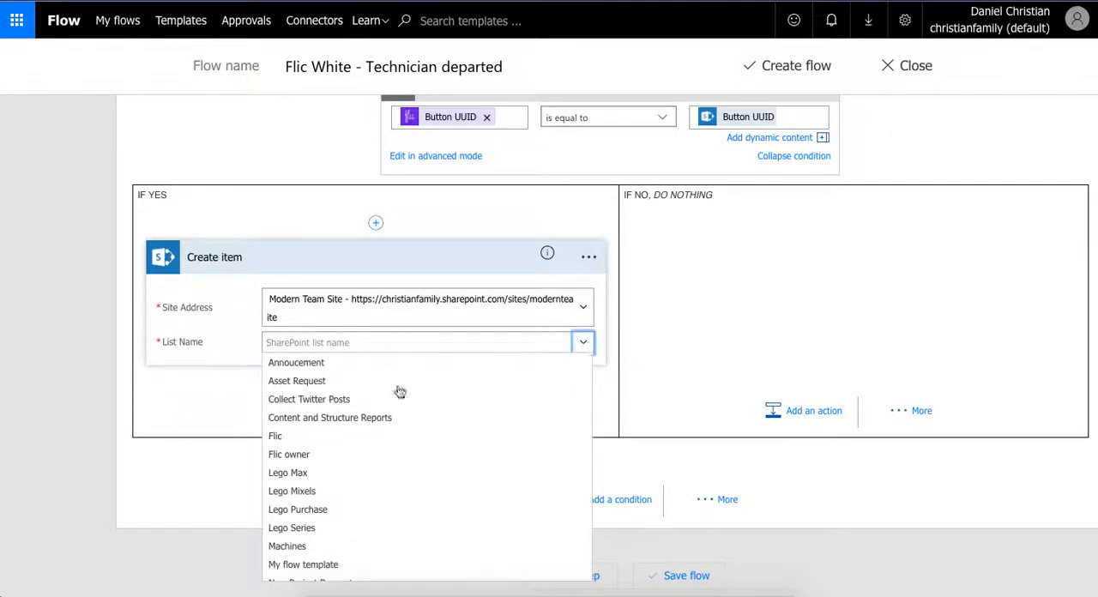
pyautogui.click(276, 437)
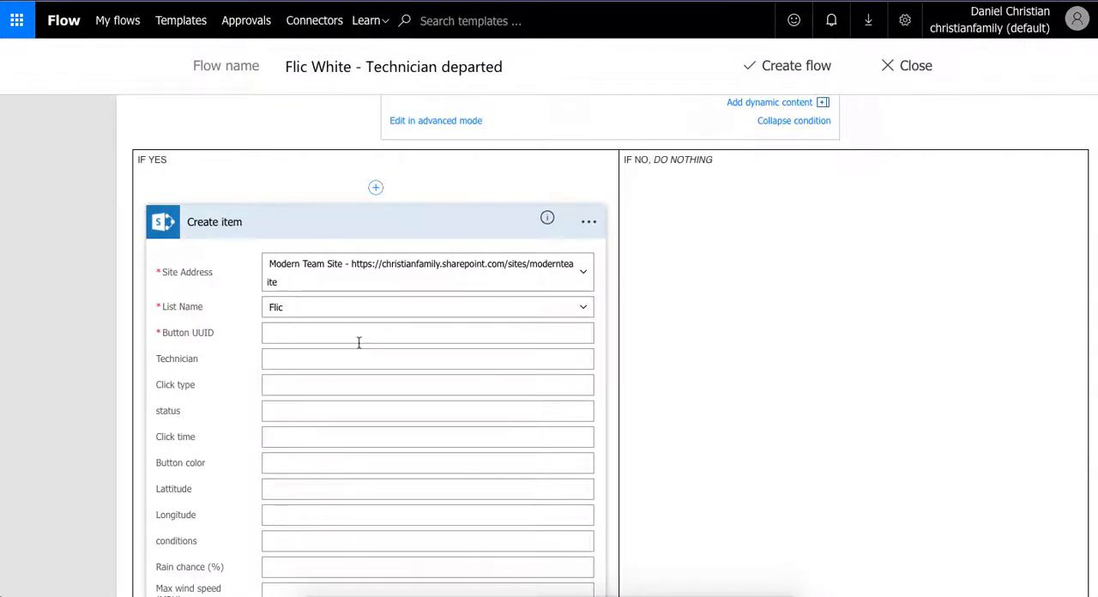
# - Fill the new item's Button UUID with the Get items Button UUID and its Technician with Technician DisplayName
pyautogui.click(358, 341)
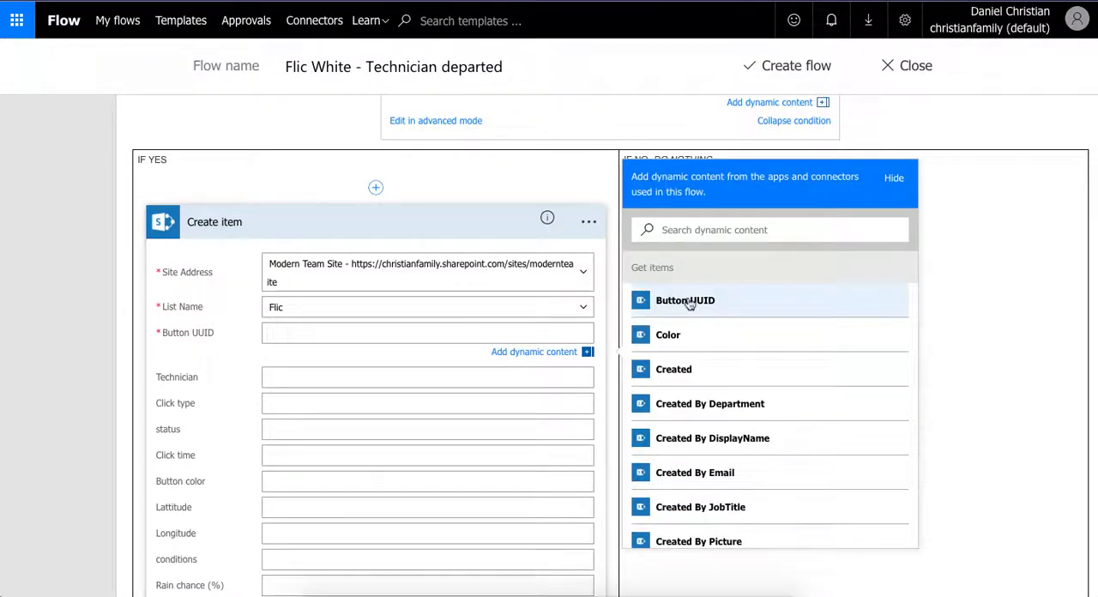
pyautogui.click(690, 302)
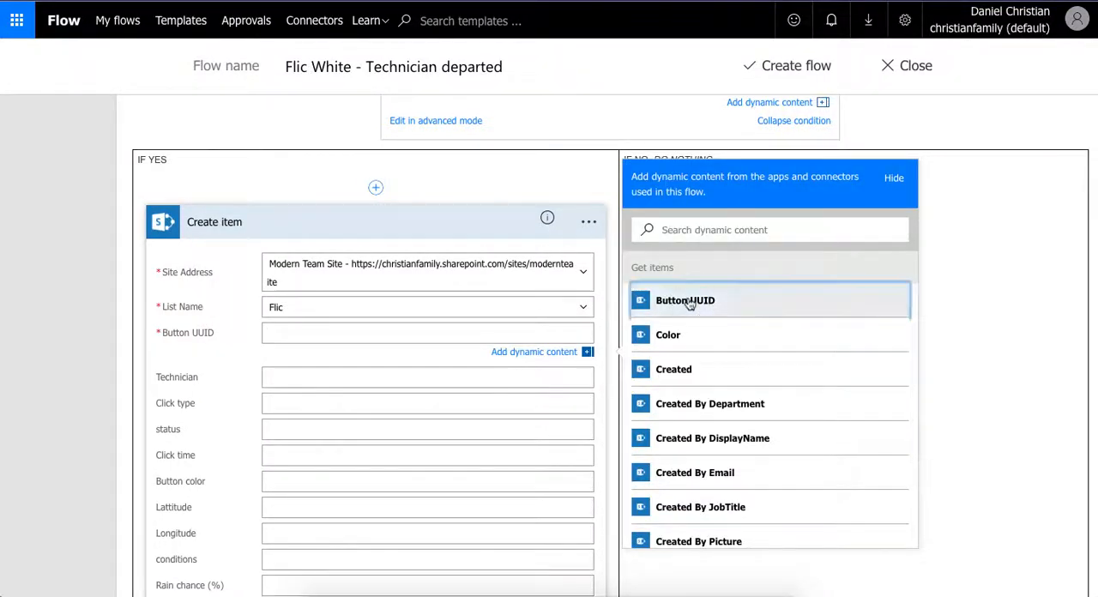
pyautogui.click(454, 376)
pyautogui.scroll(-3, 695, 475)
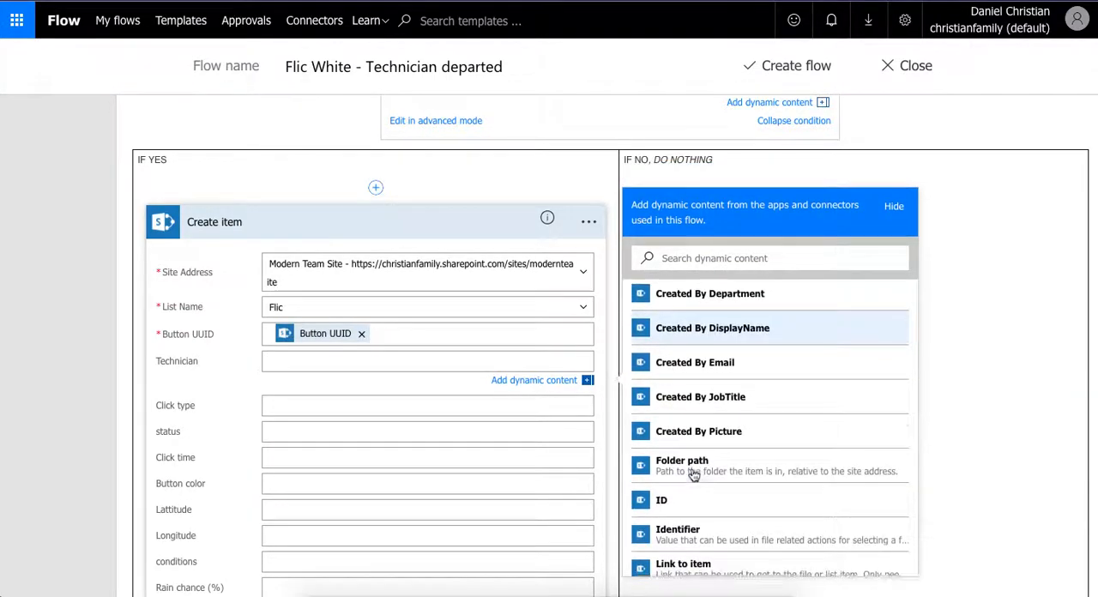
pyautogui.scroll(-5, 694, 475)
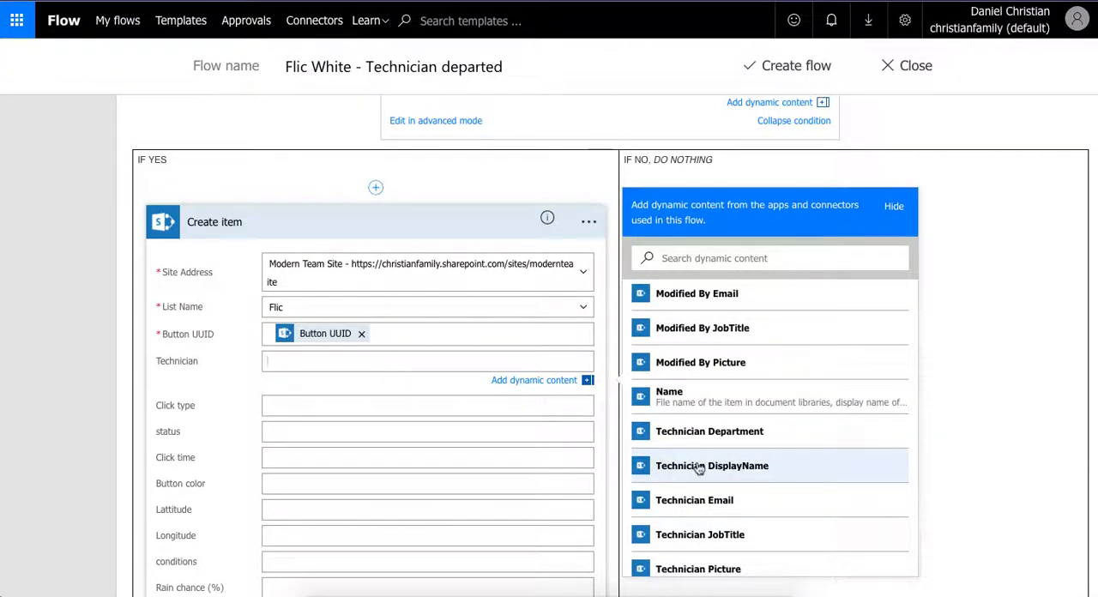
pyautogui.click(699, 467)
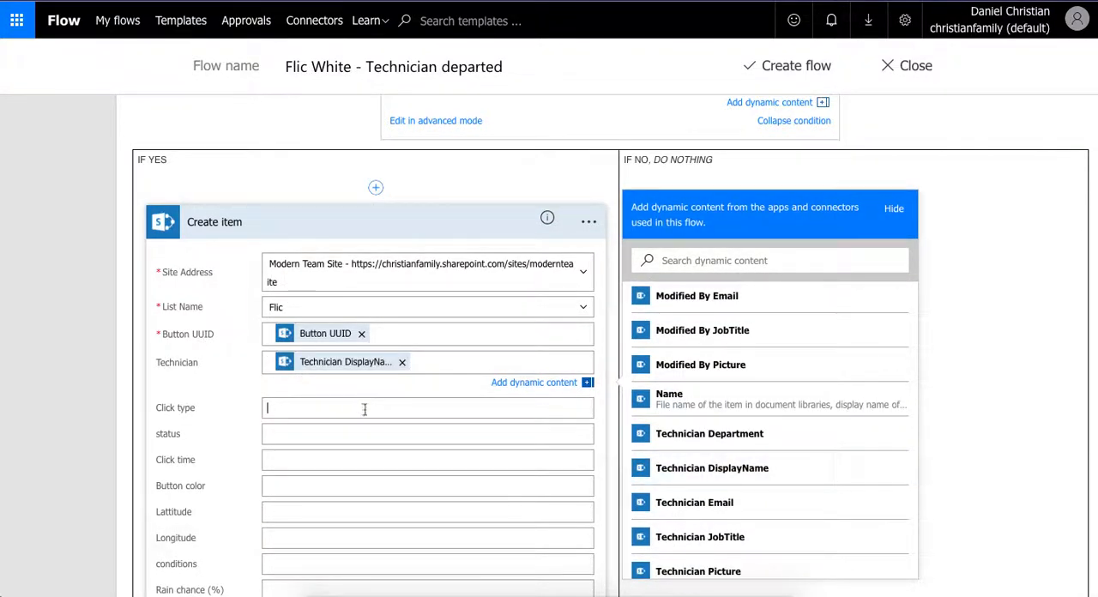
# - Fill the new item's Click type with the Flic trigger's Click type and set its status to "Departed"
pyautogui.scroll(-5, 736, 442)
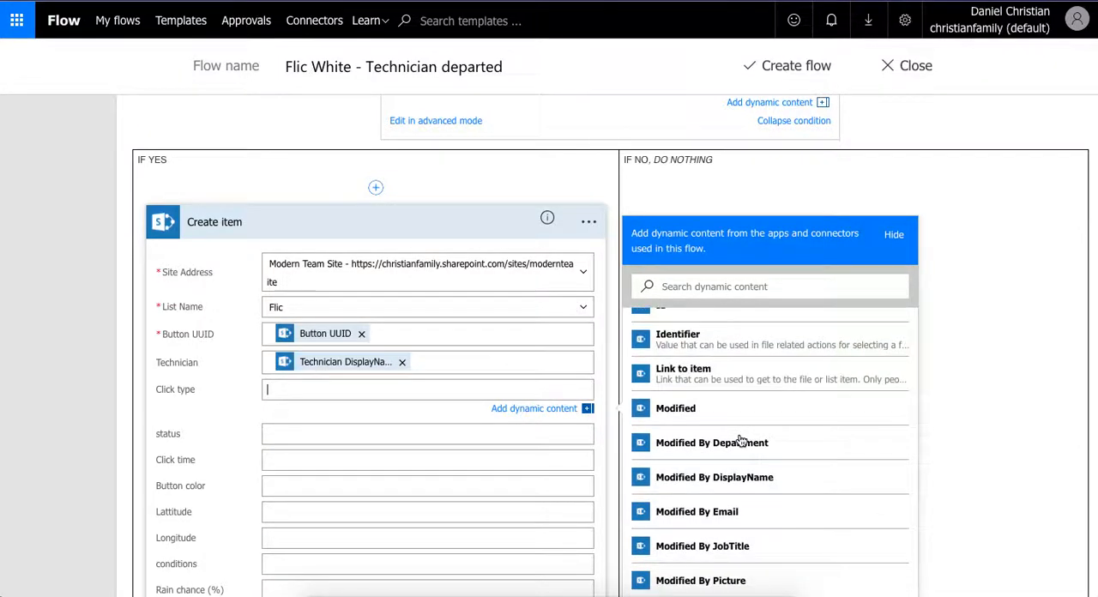
pyautogui.scroll(-10, 739, 441)
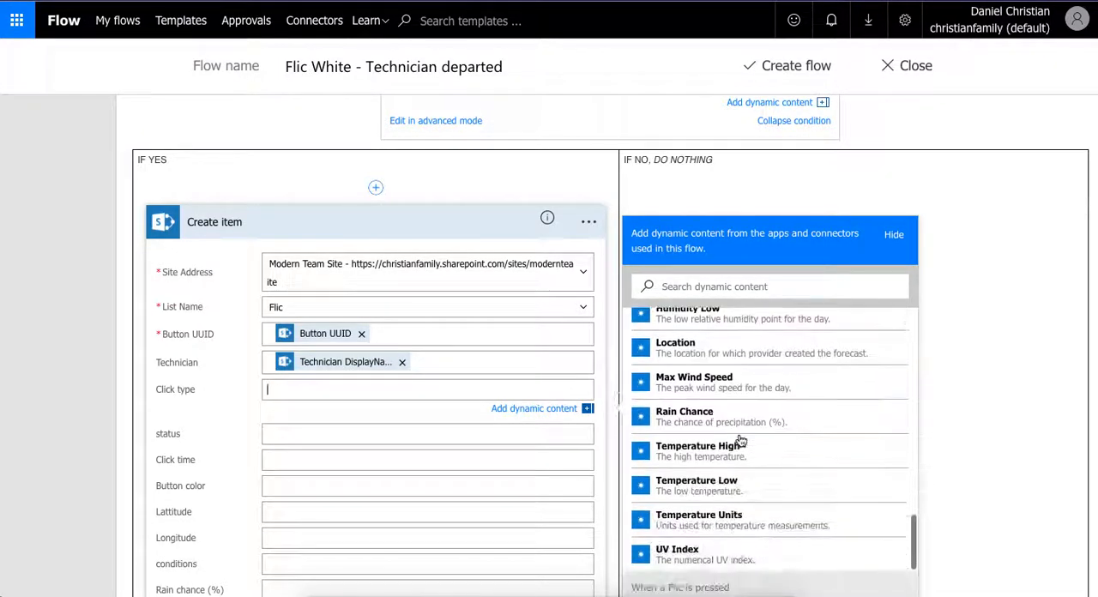
pyautogui.scroll(-3, 741, 441)
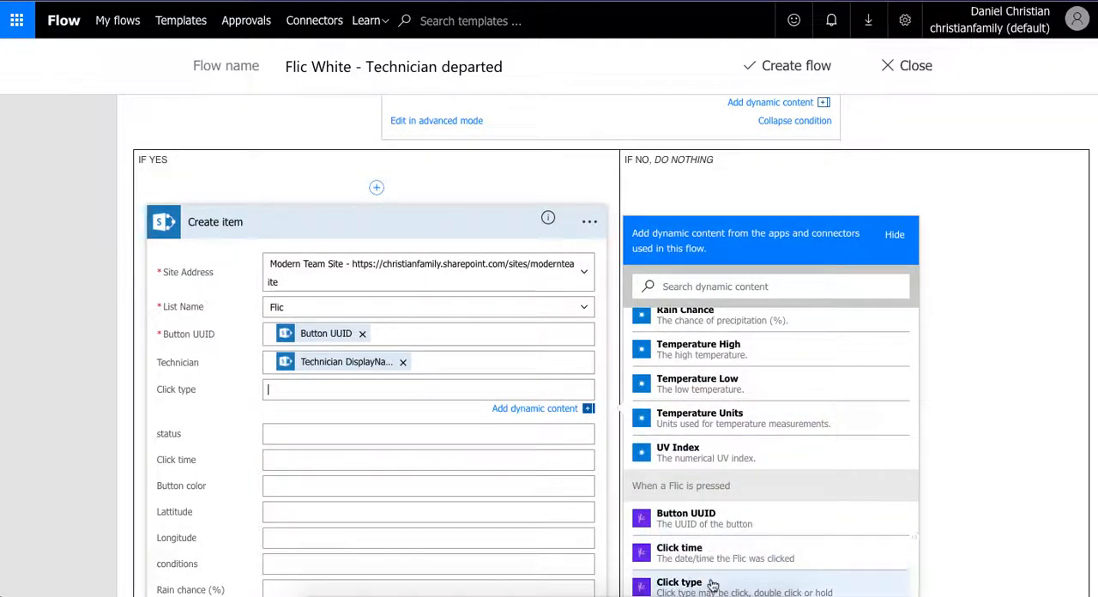
pyautogui.click(711, 584)
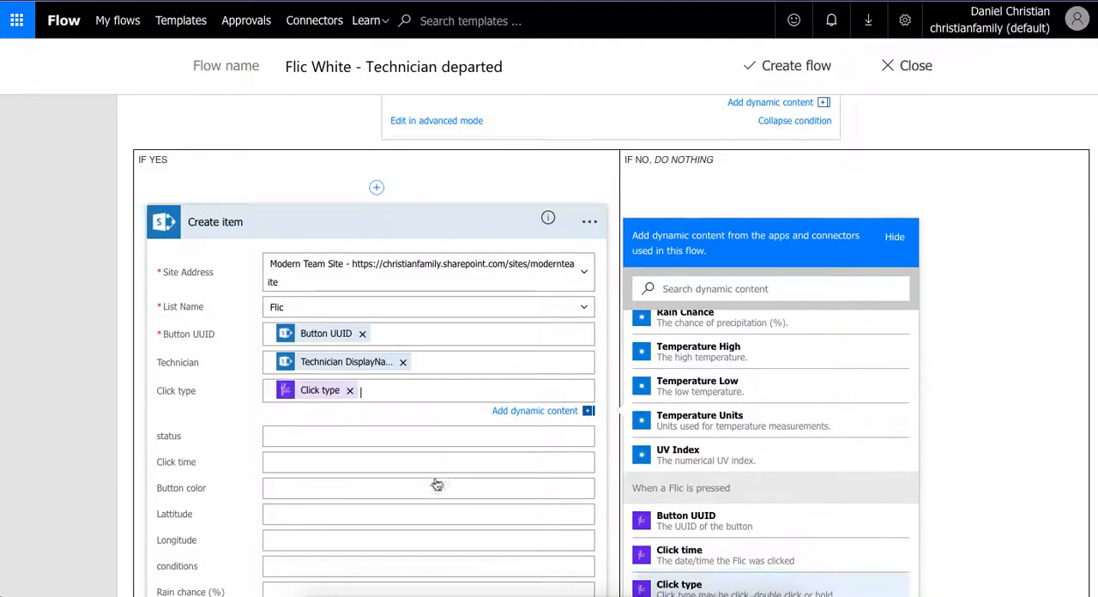
pyautogui.click(405, 439)
pyautogui.write('De')
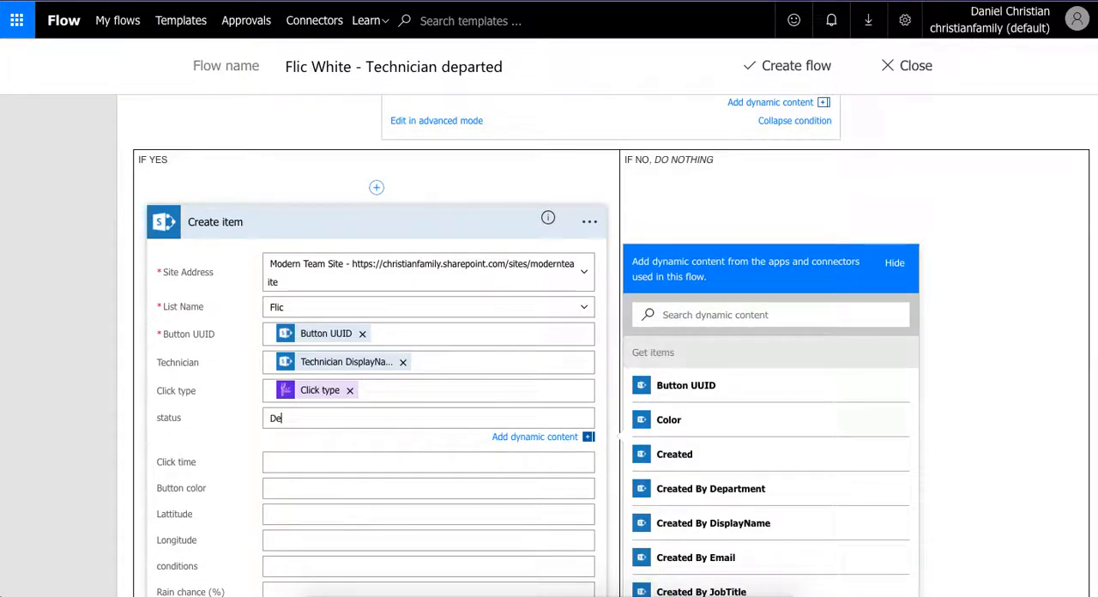
pyautogui.write('parted')
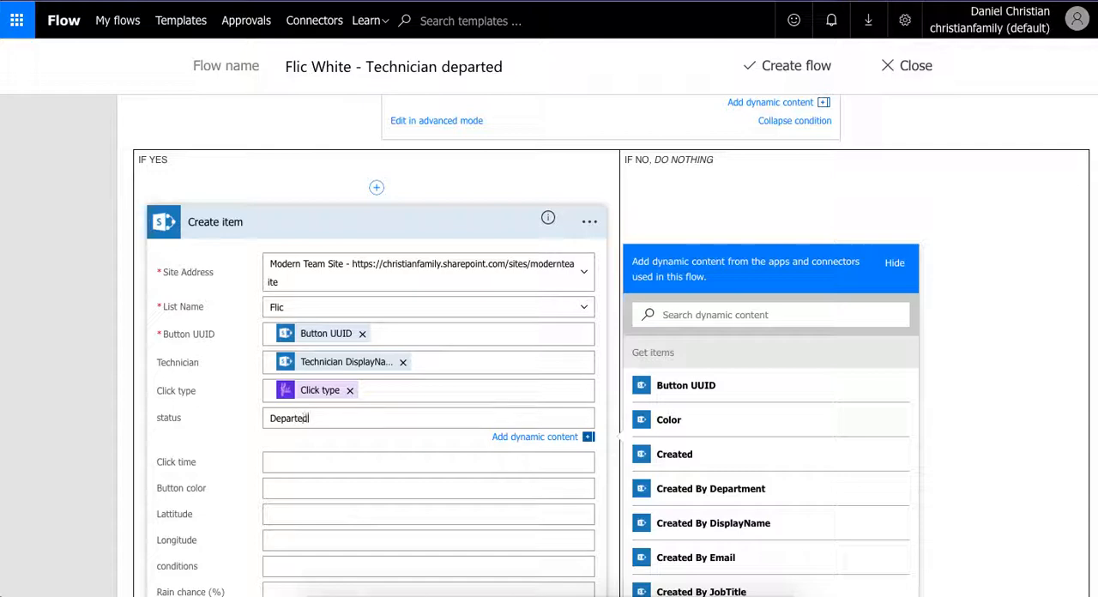
# - Fill the new item's Click time with the Flic trigger's Click time and its Button color with the Get items Color
pyautogui.click(417, 463)
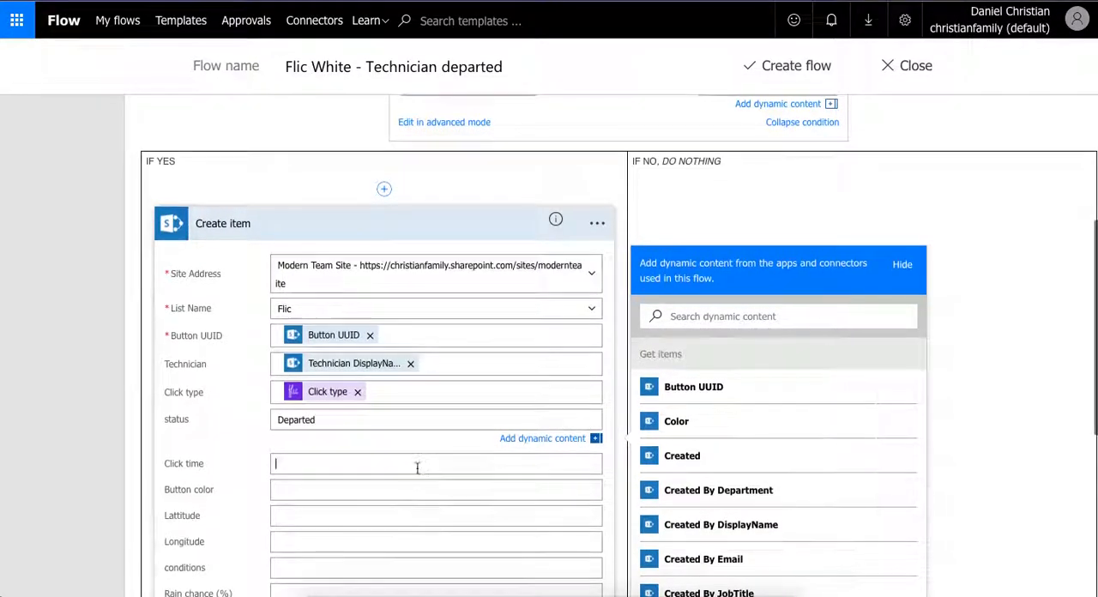
pyautogui.scroll(-15, 774, 467)
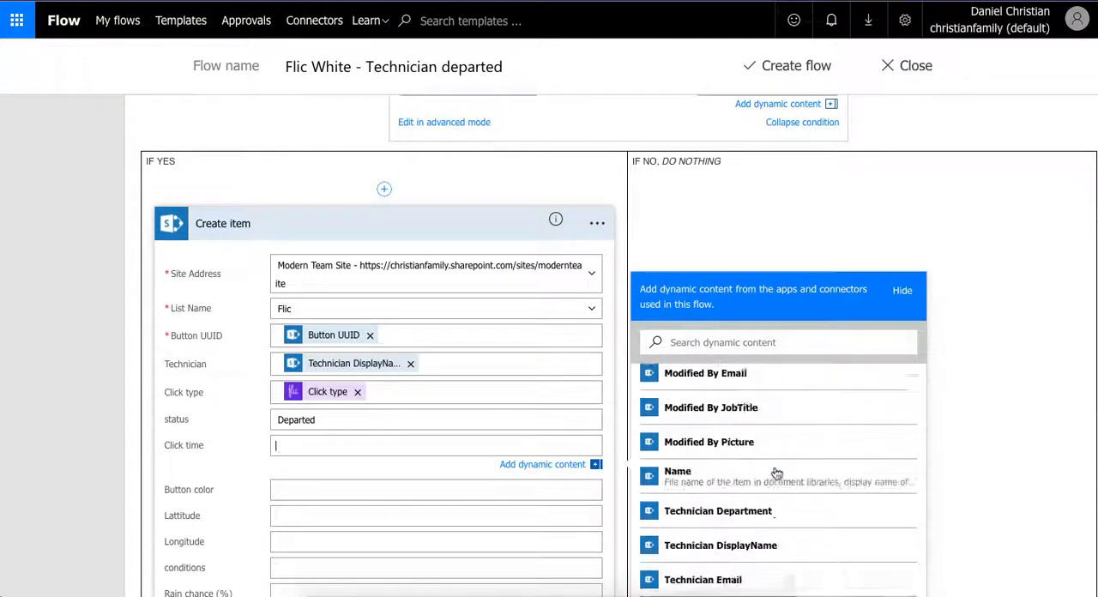
pyautogui.scroll(-10, 776, 474)
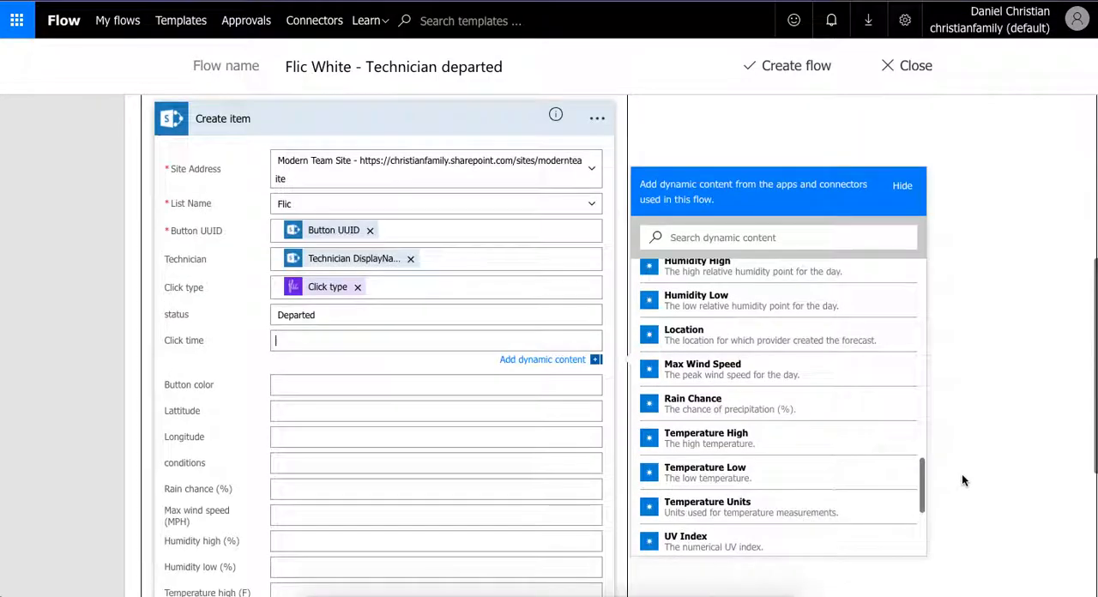
pyautogui.scroll(-3, 844, 478)
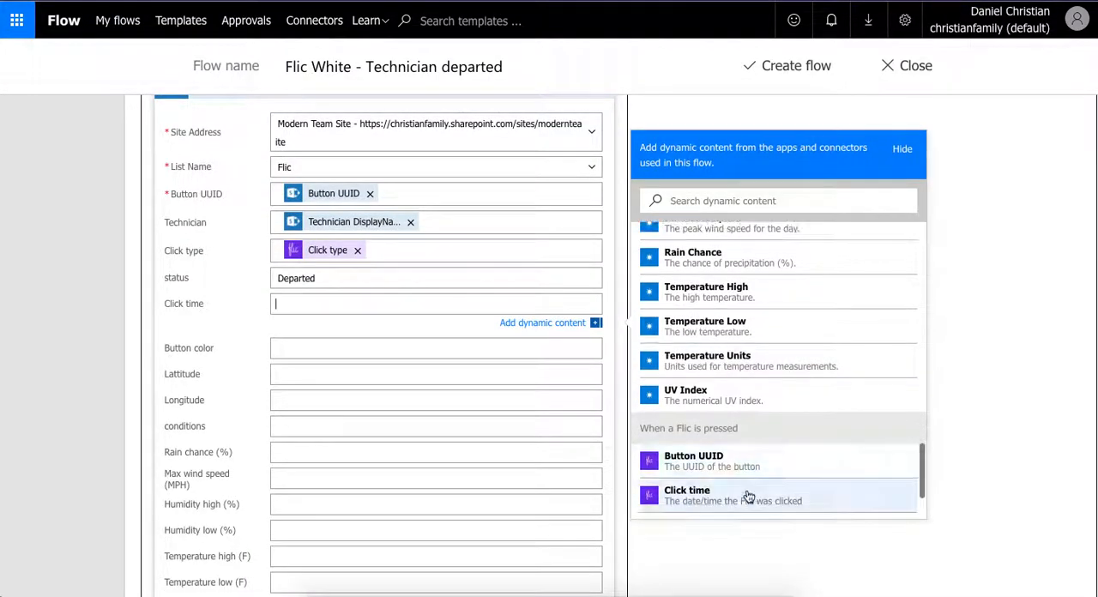
pyautogui.click(748, 496)
pyautogui.click(365, 351)
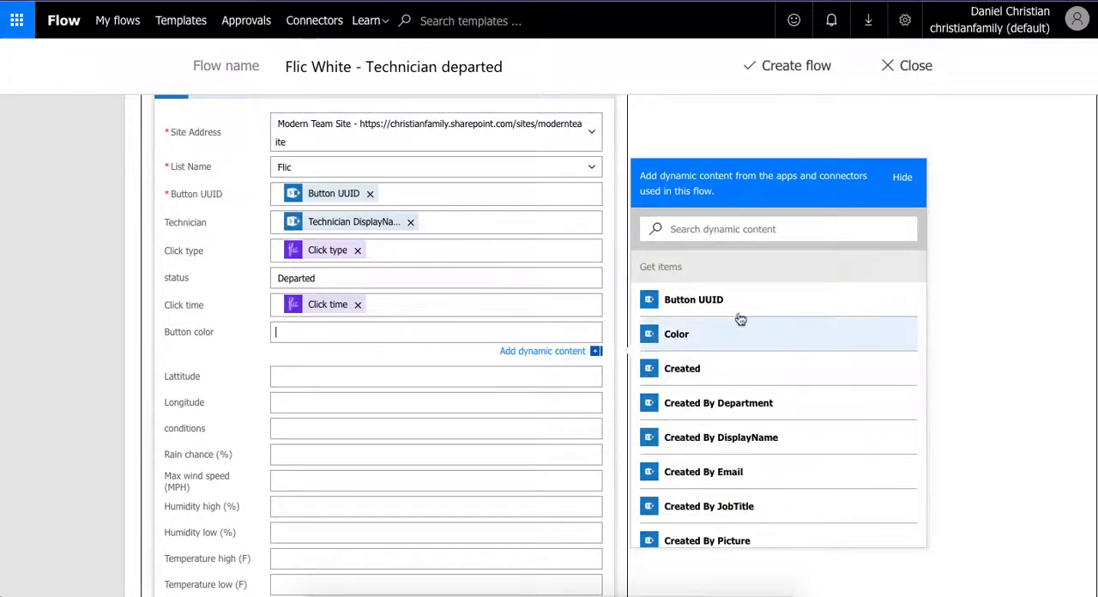
pyautogui.click(732, 335)
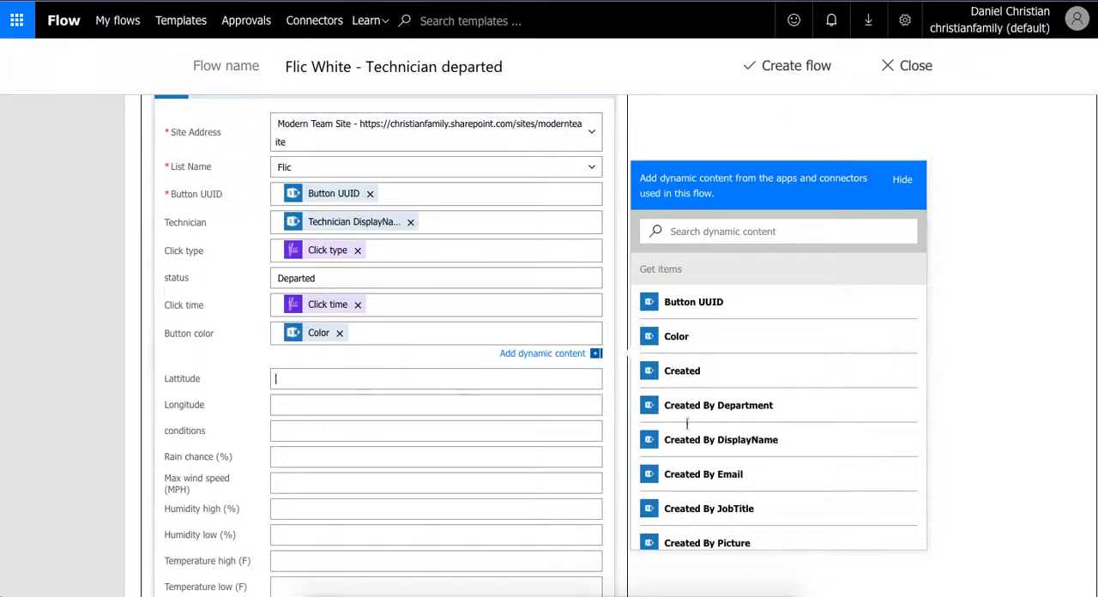
# - Fill the new item's Lattitude and Longitude with the Flic trigger's Latitude and Longitude
pyautogui.scroll(-6, 772, 424)
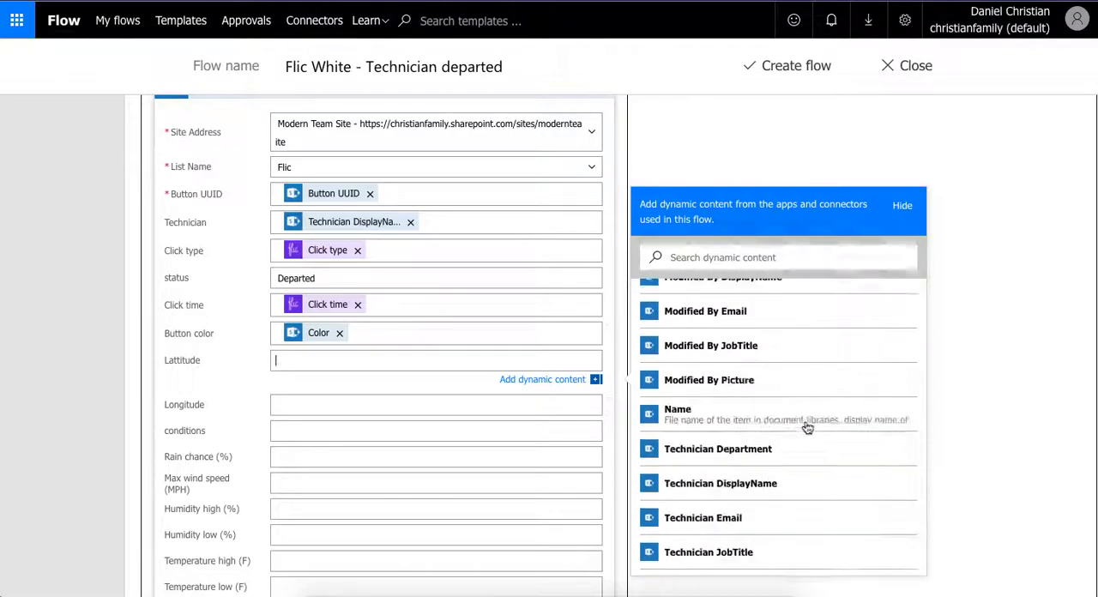
pyautogui.scroll(-10, 807, 427)
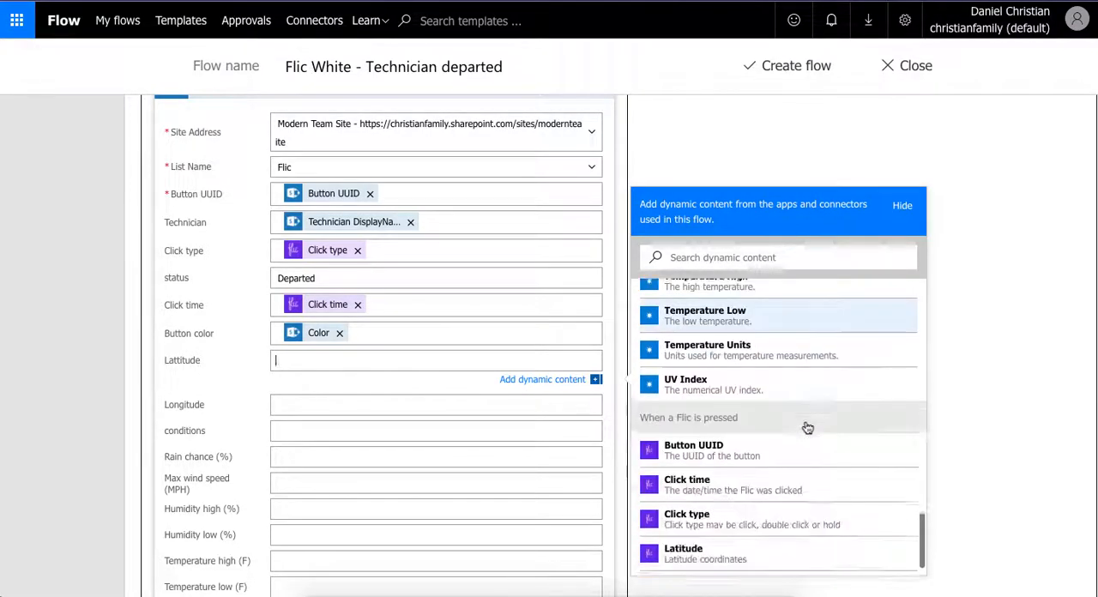
pyautogui.click(735, 551)
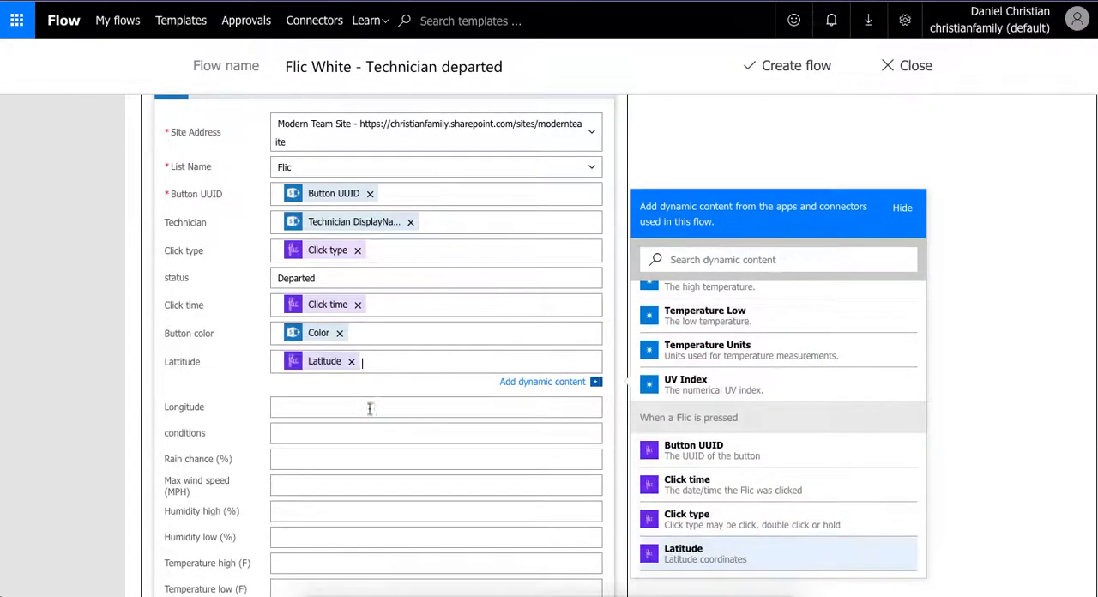
pyautogui.click(370, 404)
pyautogui.scroll(-6, 821, 461)
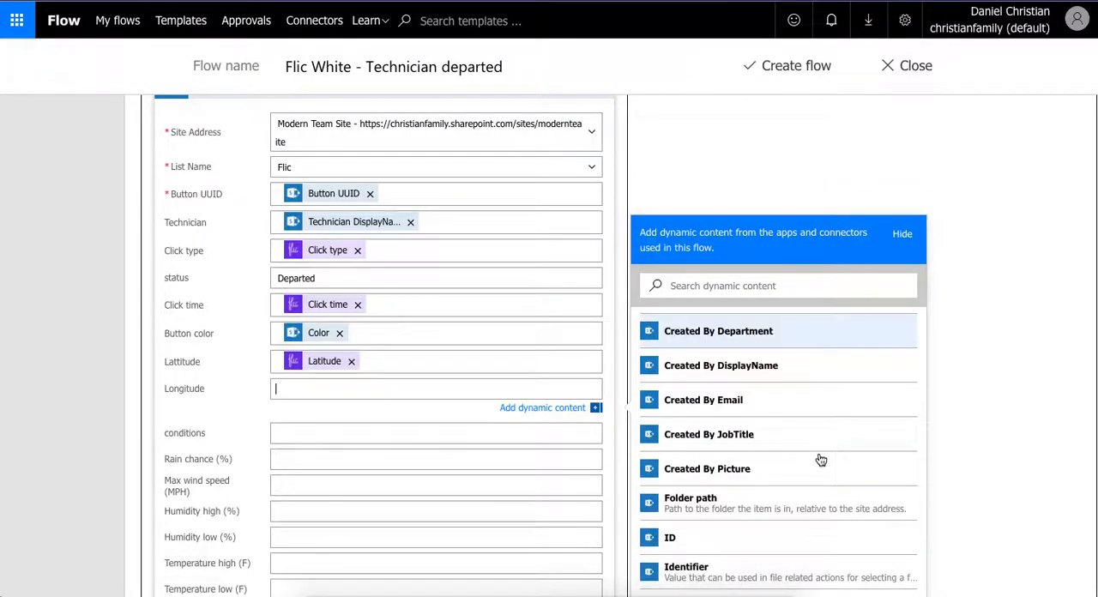
pyautogui.scroll(-3, 1032, 455)
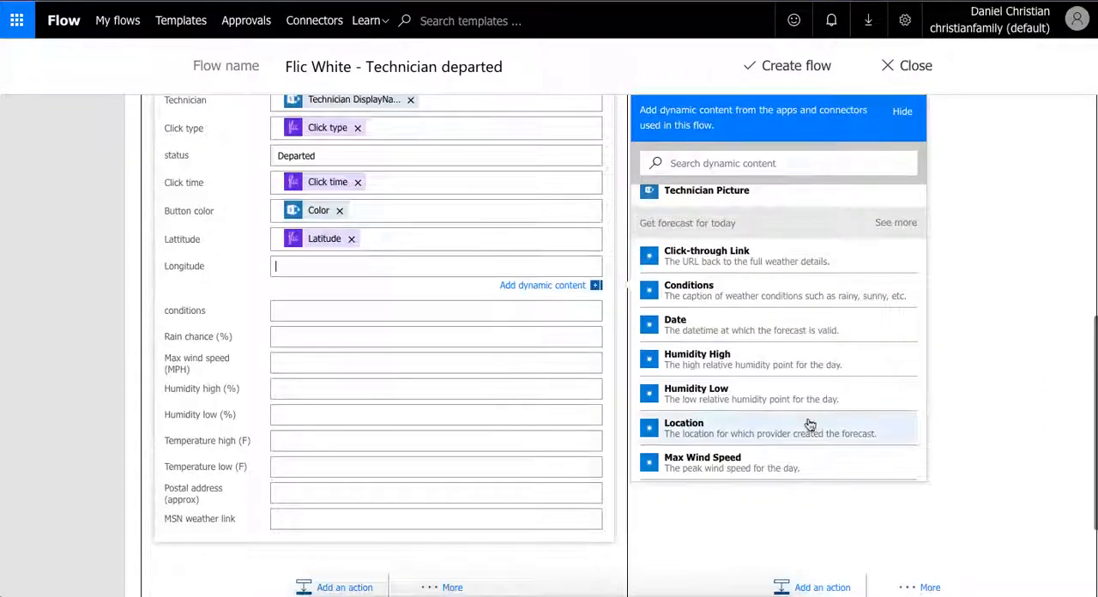
pyautogui.scroll(-6, 809, 424)
pyautogui.scroll(-3, 809, 425)
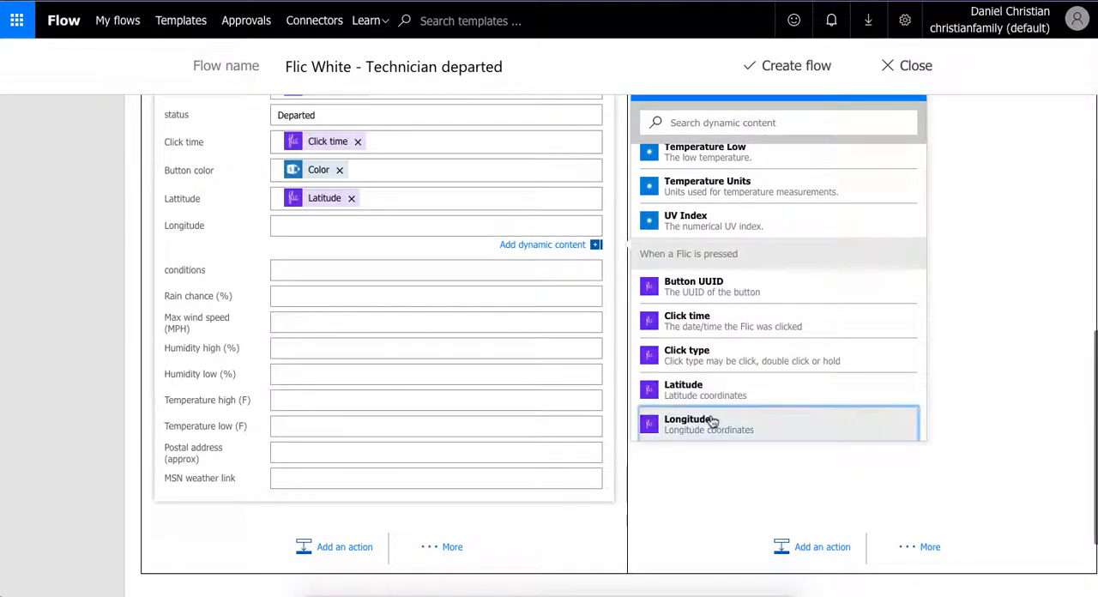
pyautogui.click(716, 420)
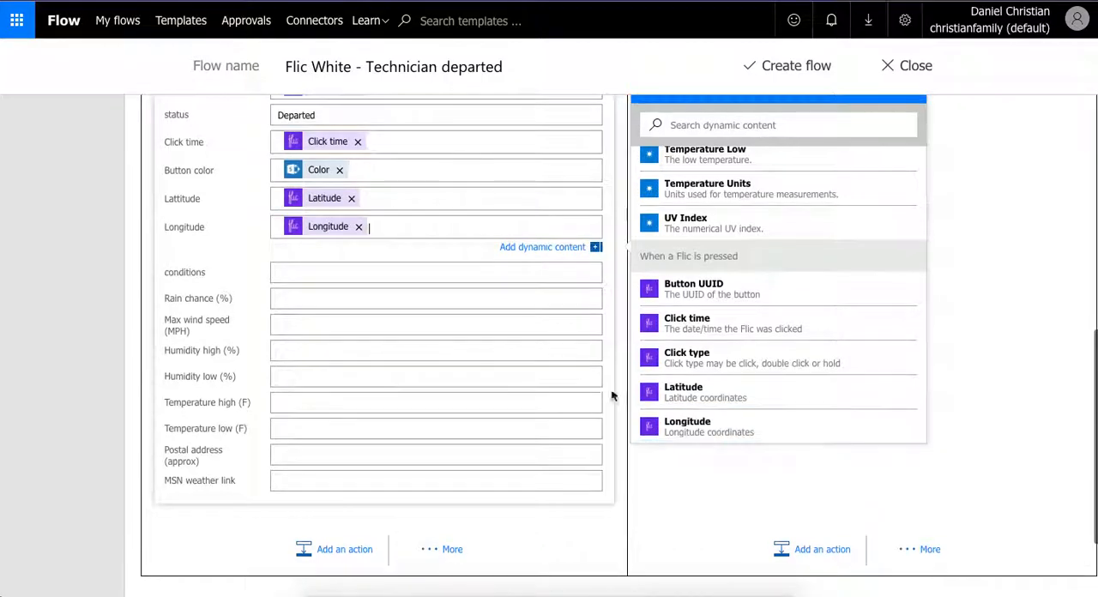
# - Fill the new item's conditions and Rain chance (%) with Conditions and Rain Chance from today's forecast
pyautogui.click(313, 275)
pyautogui.scroll(-5, 789, 369)
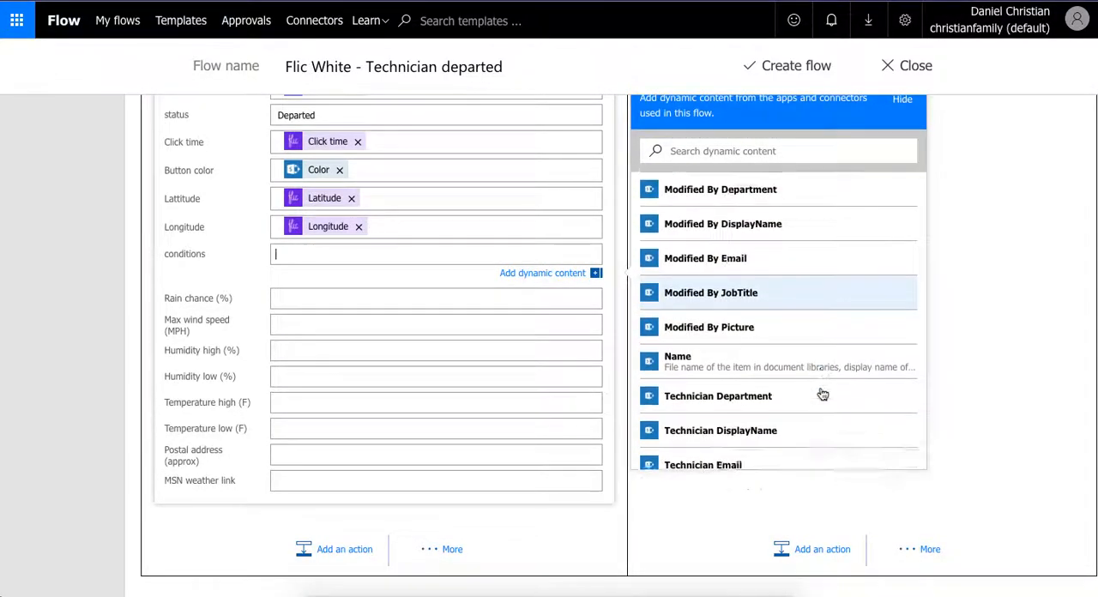
pyautogui.scroll(-5, 822, 393)
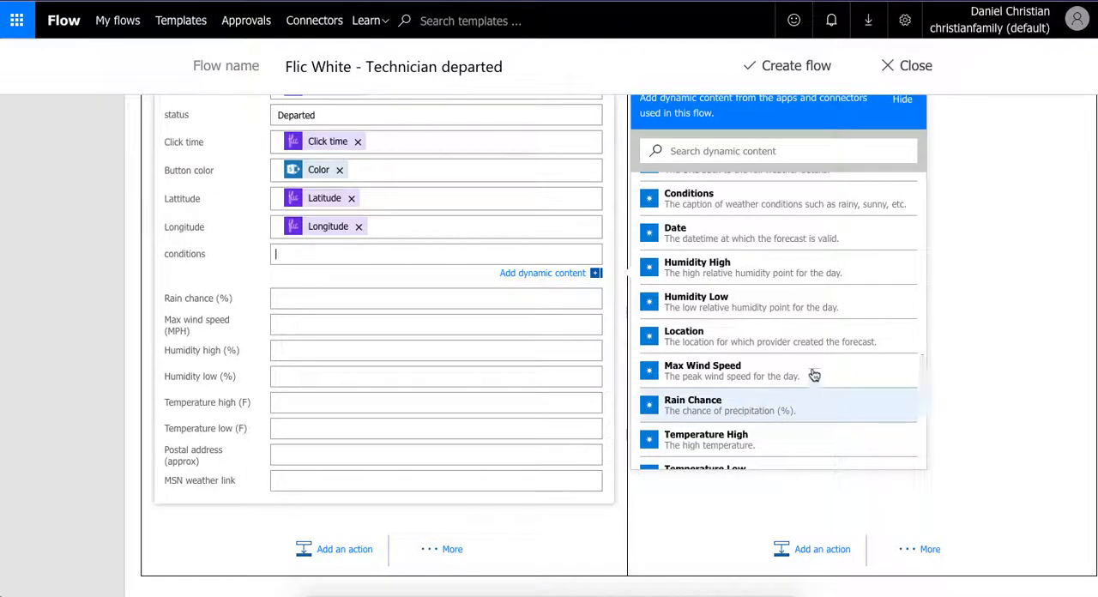
pyautogui.click(728, 191)
pyautogui.click(299, 298)
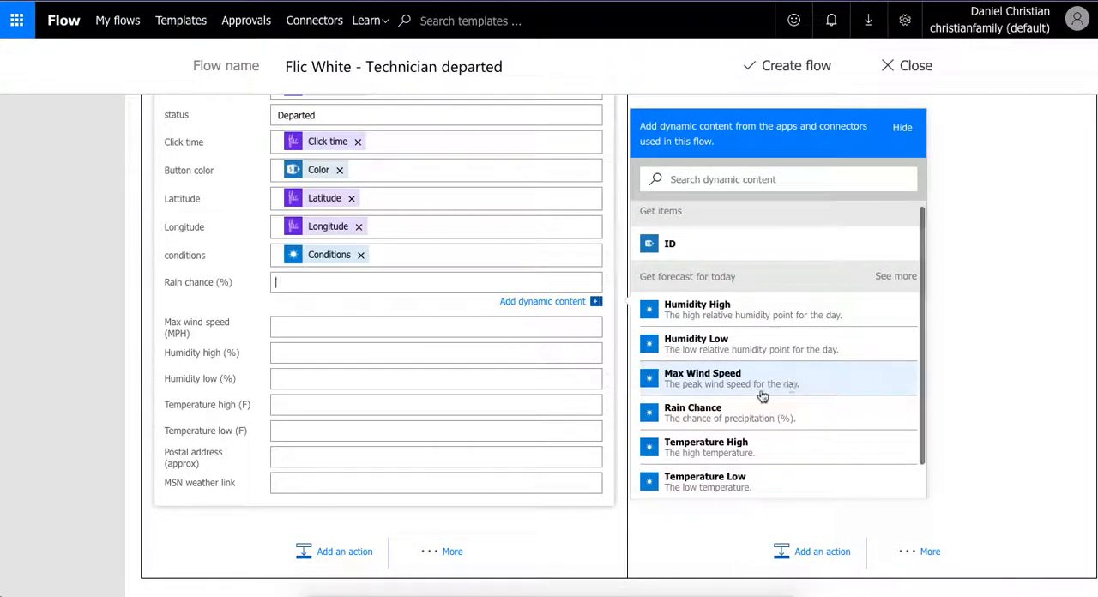
pyautogui.click(755, 419)
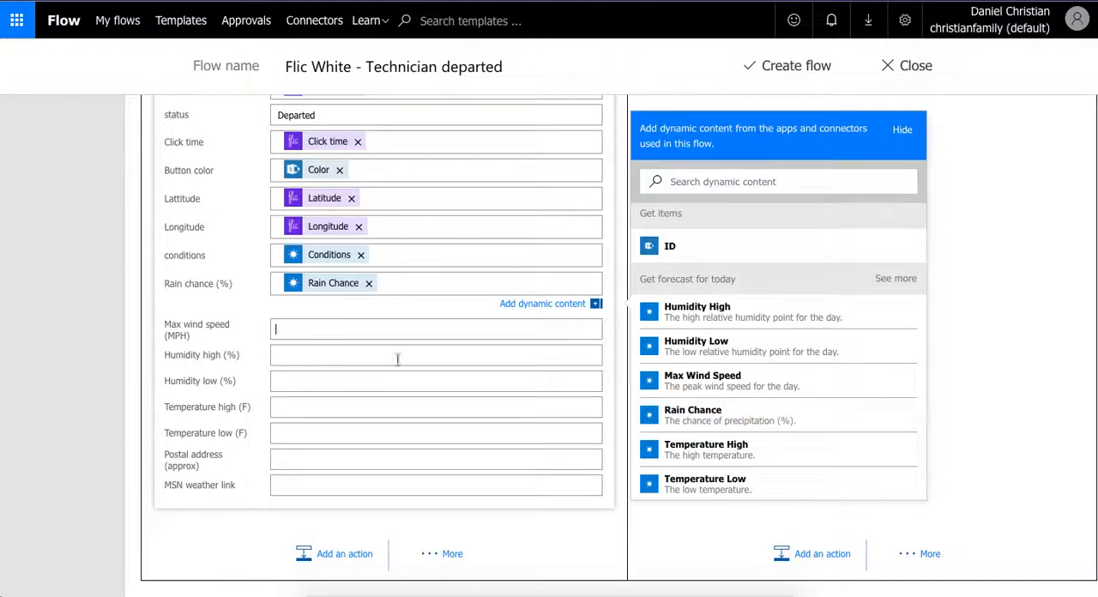
# - Fill the new item's Max wind speed, Humidity high and Humidity low with the forecast's Max Wind Speed, Humidity High and Humidity Low
pyautogui.click(719, 419)
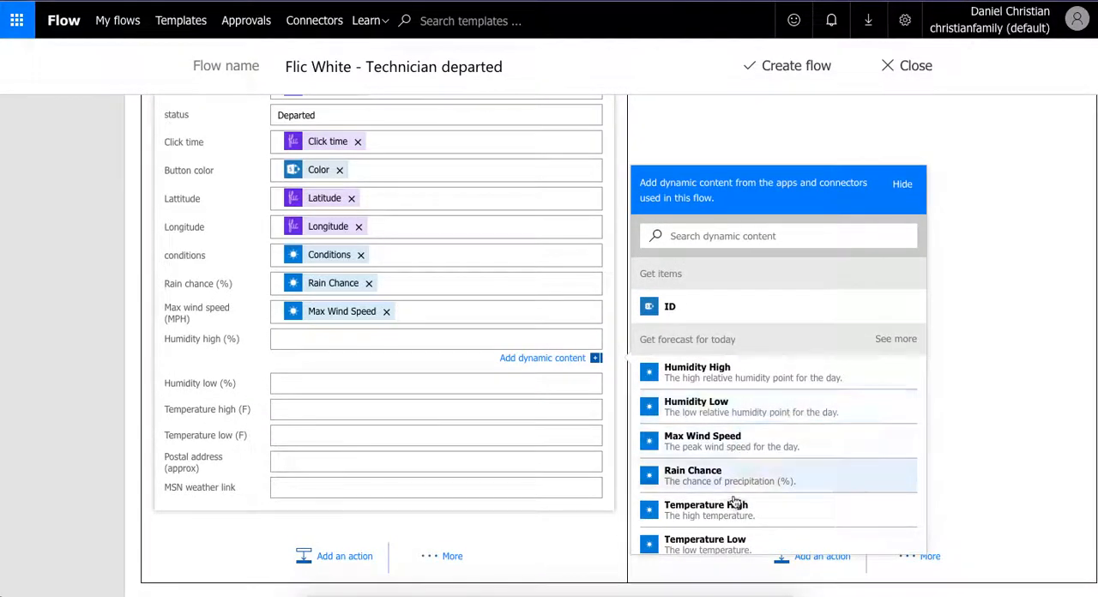
pyautogui.click(678, 372)
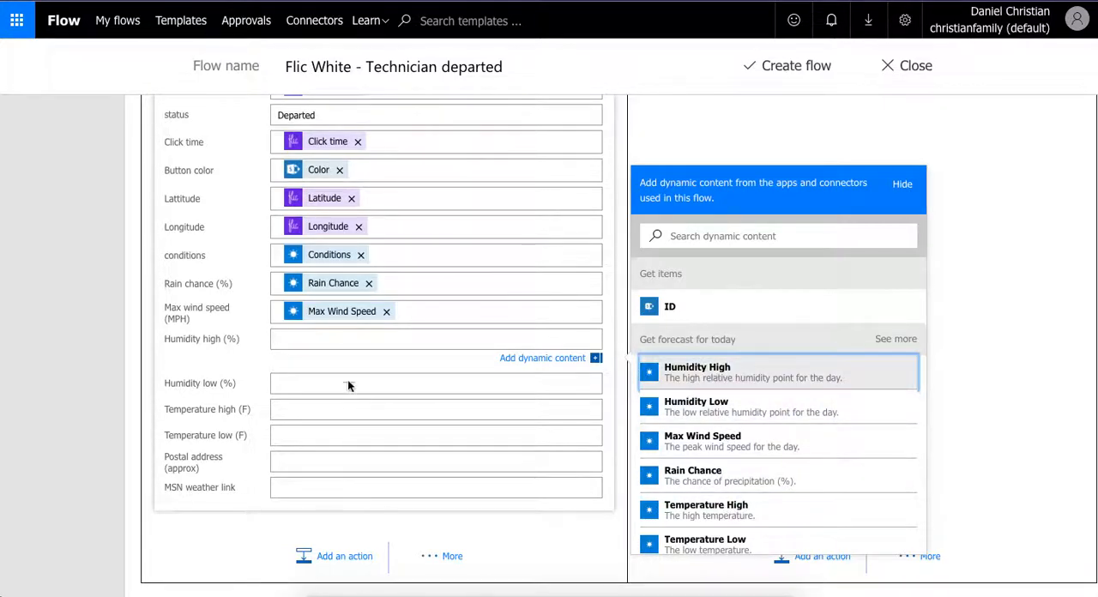
pyautogui.click(695, 432)
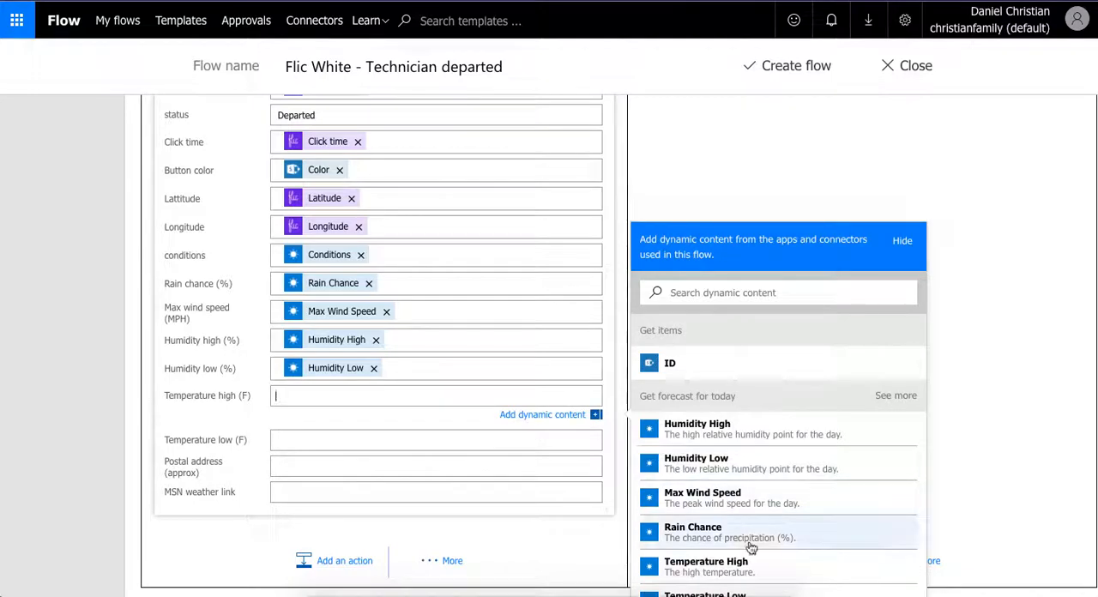
# - Fill the new item's Temperature high (F) and Temperature low (F) with the forecast's Temperature High and Temperature Low
pyautogui.click(742, 561)
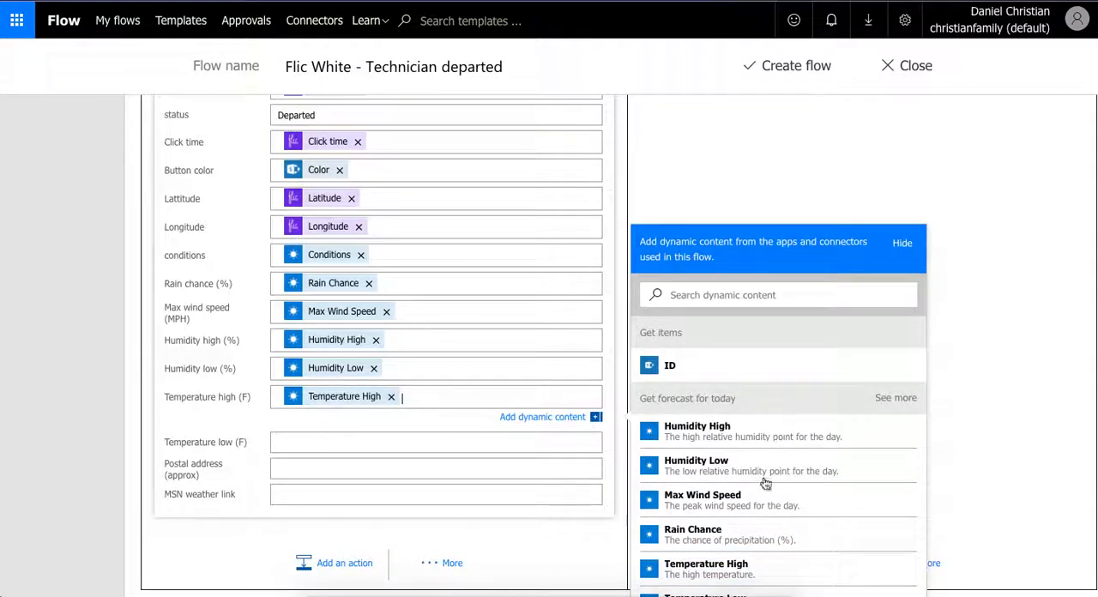
pyautogui.press('Tab')
pyautogui.scroll(-2, 764, 483)
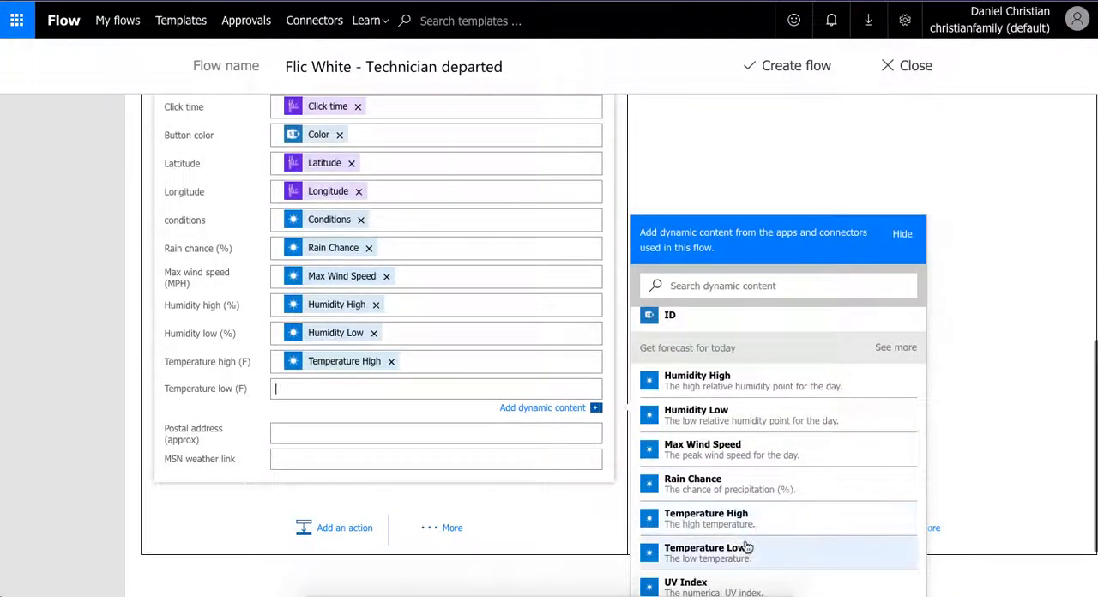
pyautogui.click(746, 548)
# - Fill the new item's Postal address (approx) with the forecast's Location
pyautogui.click(357, 438)
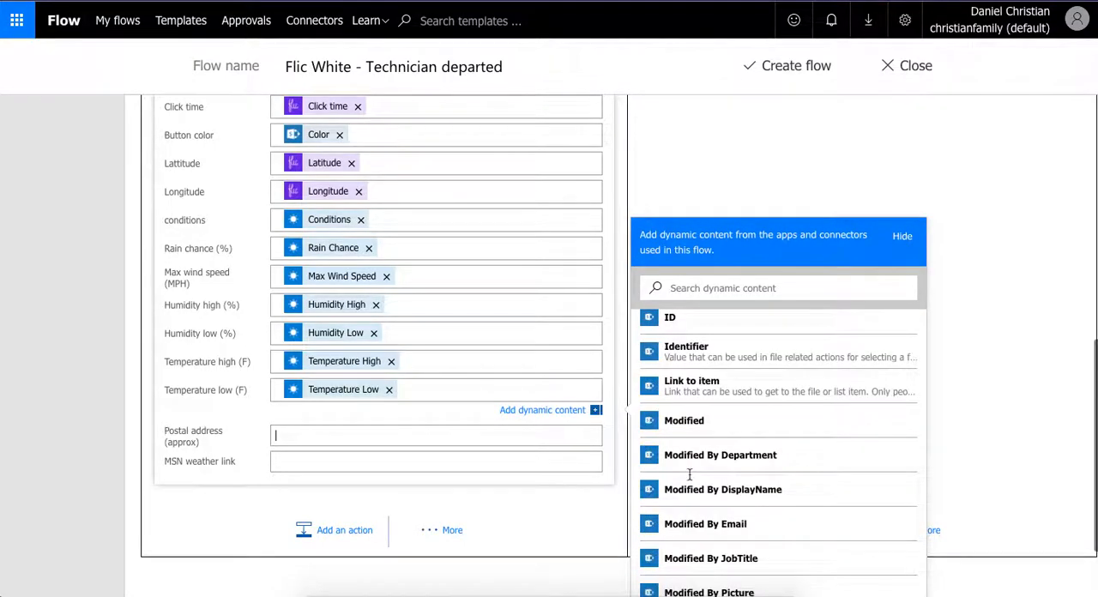
pyautogui.scroll(-3, 711, 481)
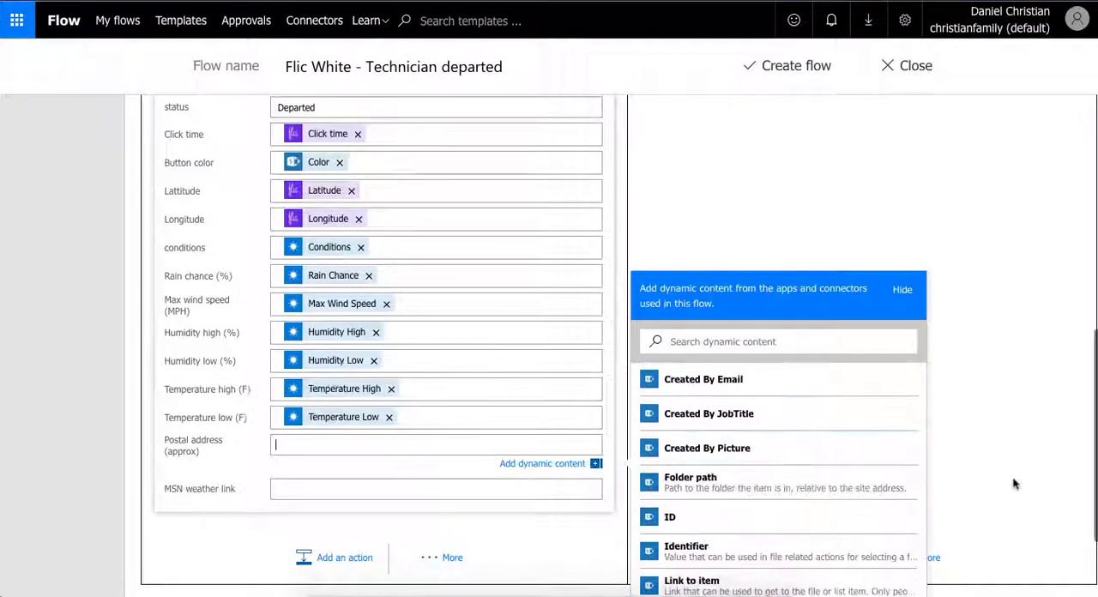
pyautogui.scroll(-2, 983, 479)
pyautogui.scroll(-5, 801, 457)
pyautogui.scroll(-4, 805, 462)
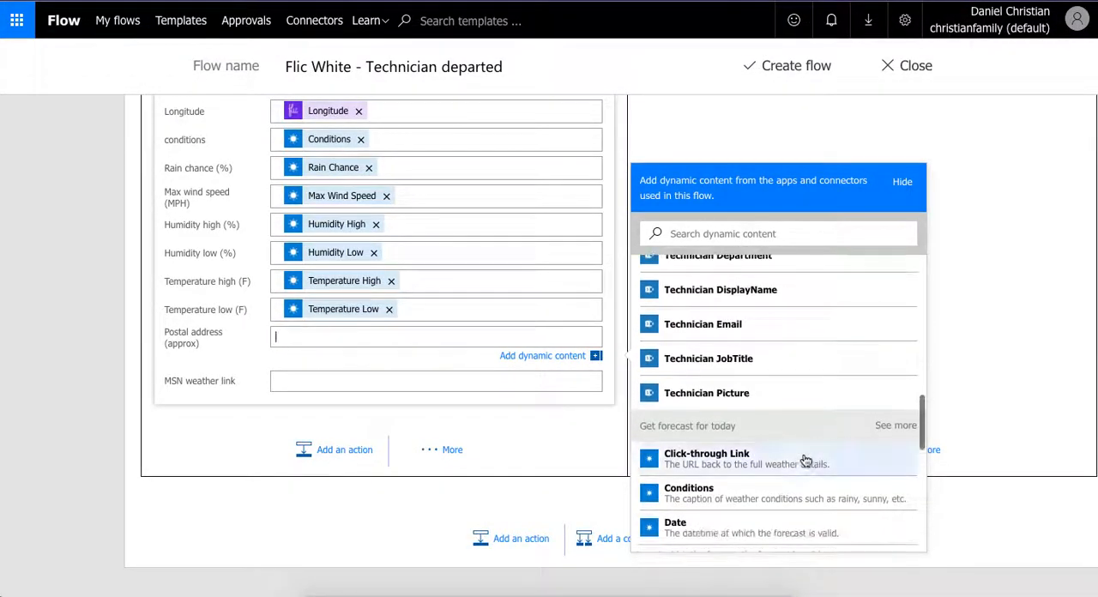
pyautogui.scroll(-1, 805, 462)
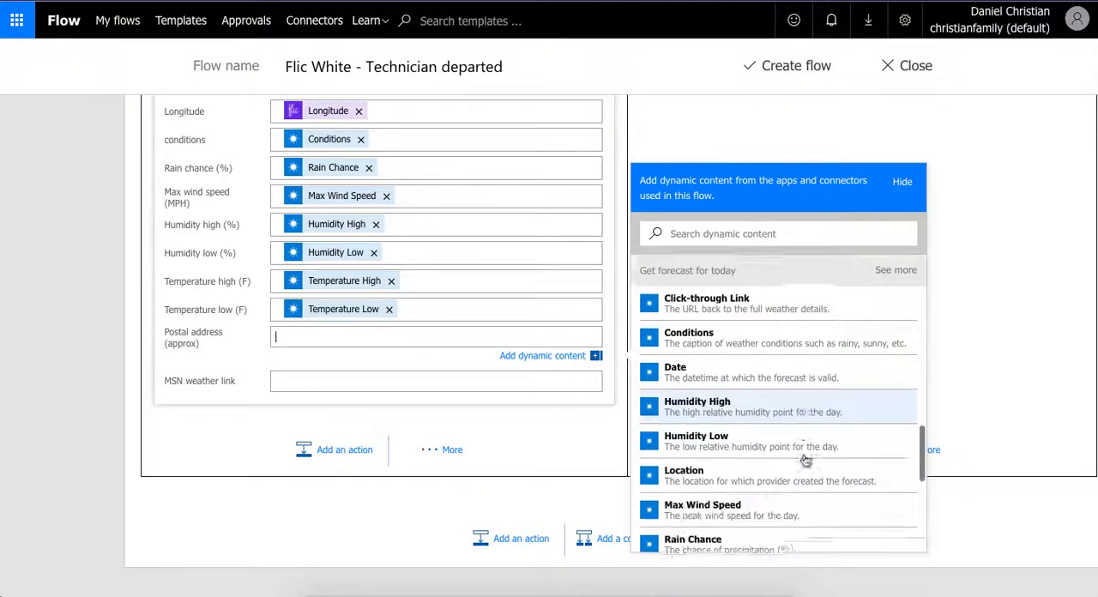
pyautogui.click(751, 484)
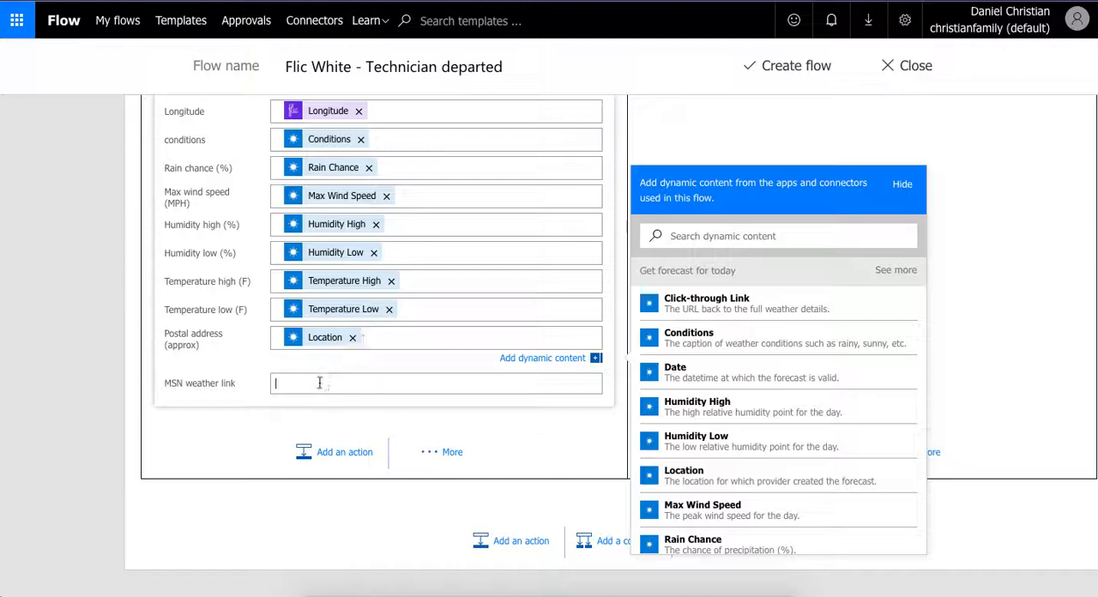
# - Fill the new item's MSN weather link with the forecast's Click-through Link
pyautogui.scroll(-5, 805, 412)
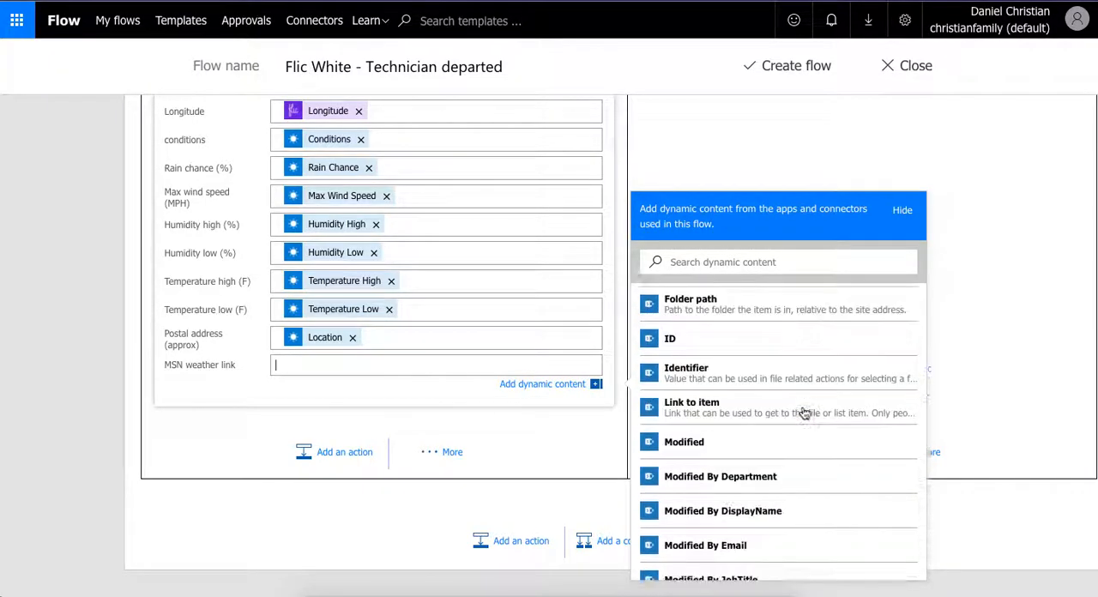
pyautogui.scroll(-5, 805, 413)
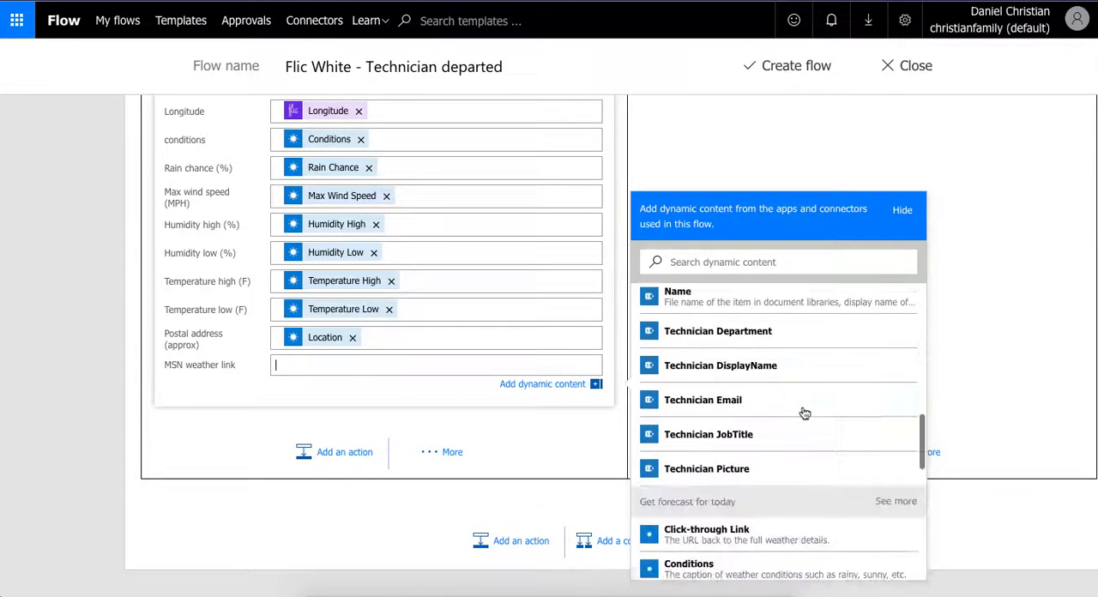
pyautogui.click(767, 533)
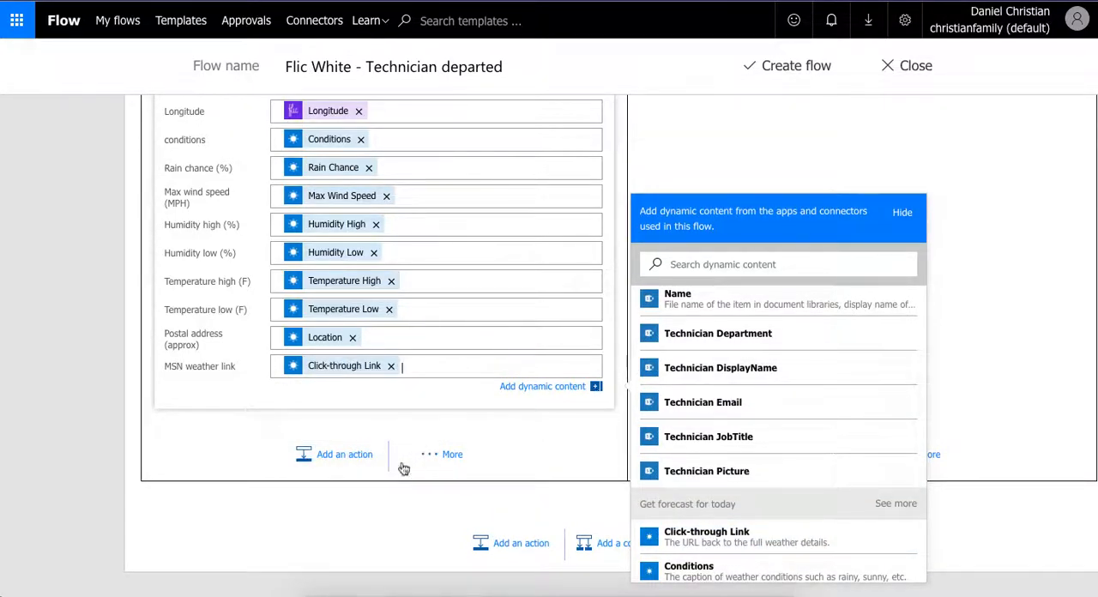
# - Add an Office 365 Outlook "Send an email" action after the Create item action
pyautogui.click(346, 455)
pyautogui.click(345, 454)
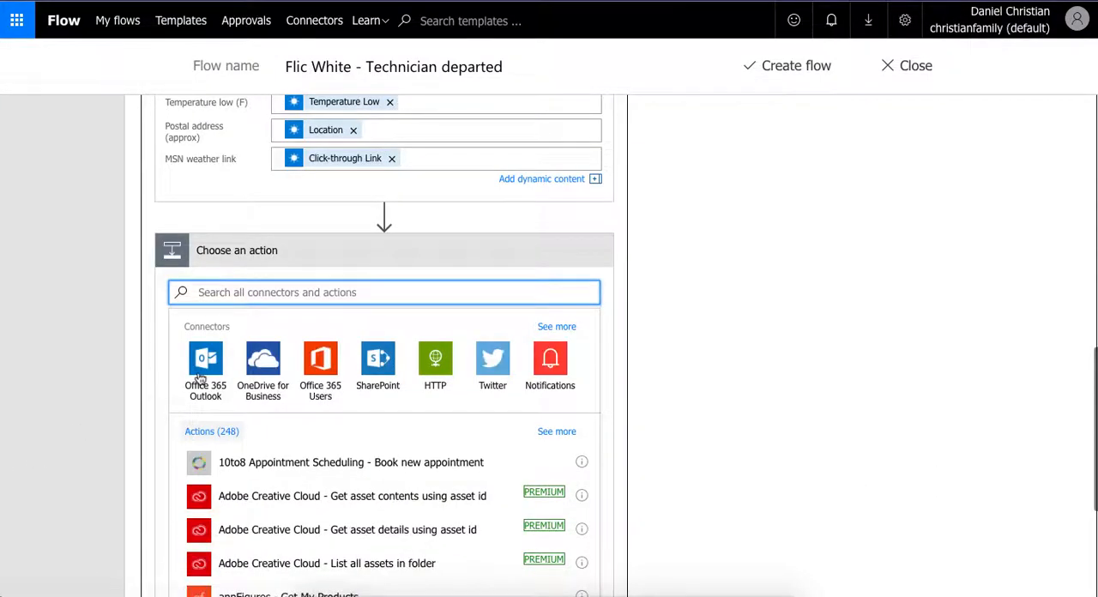
pyautogui.click(203, 369)
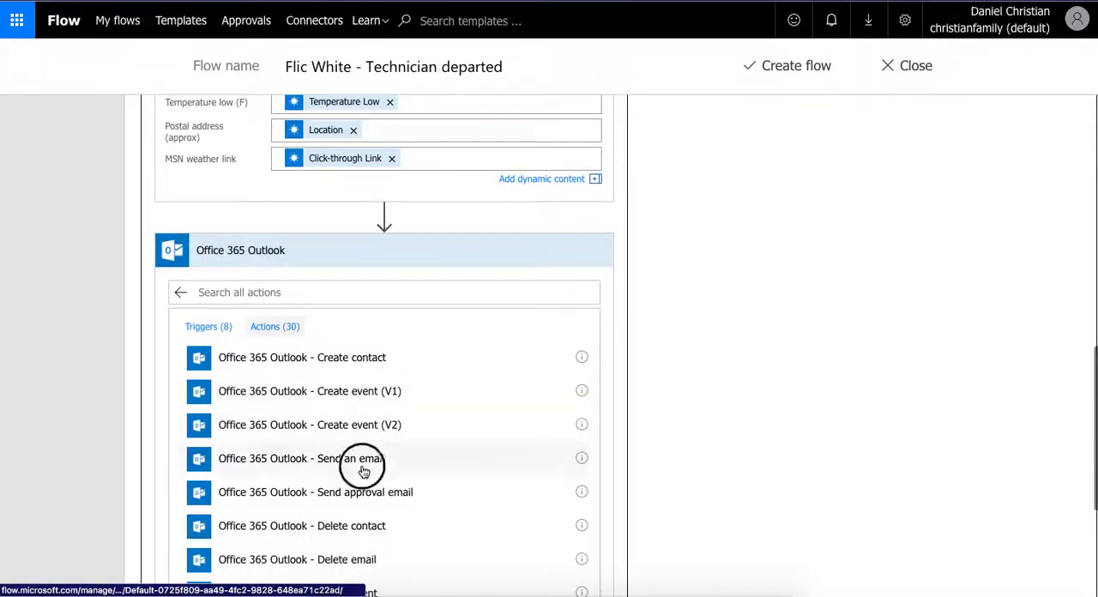
pyautogui.click(361, 464)
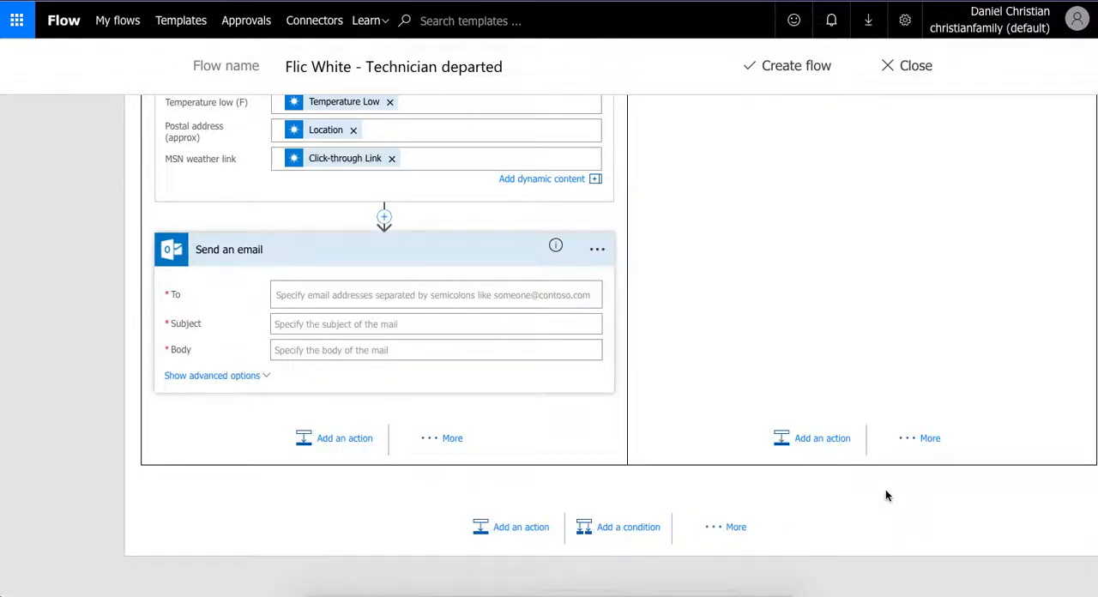
# - Address the email to the recipient by entering their email address and choosing the matching contact
pyautogui.scroll(1, 887, 495)
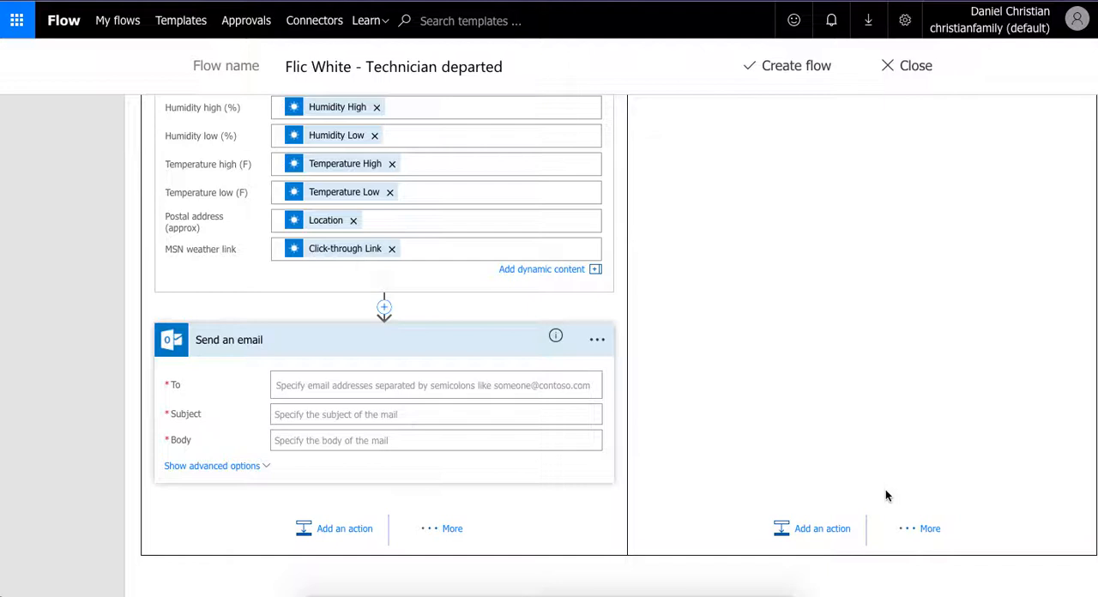
pyautogui.click(307, 399)
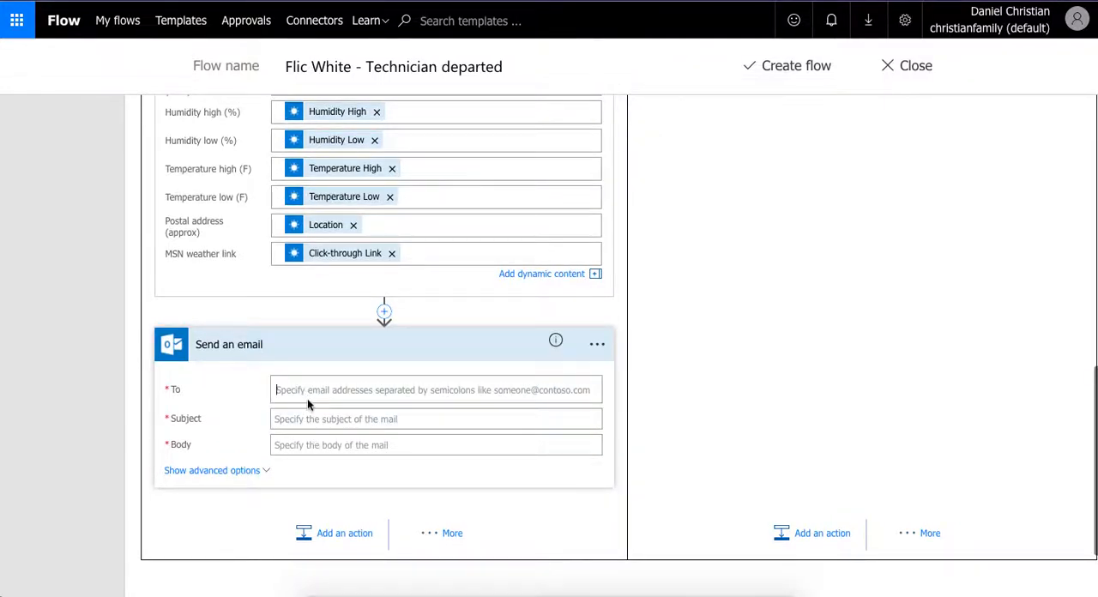
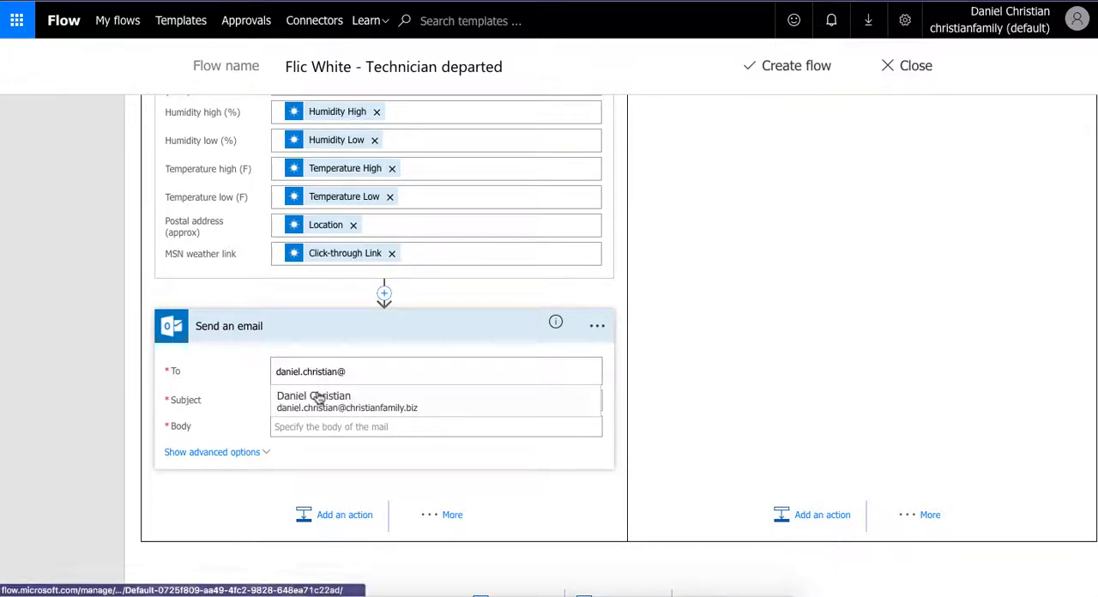
pyautogui.click(316, 397)
# - Choose the matching contact as recipient and start the email subject with the Technician value from Create item
pyautogui.click(315, 400)
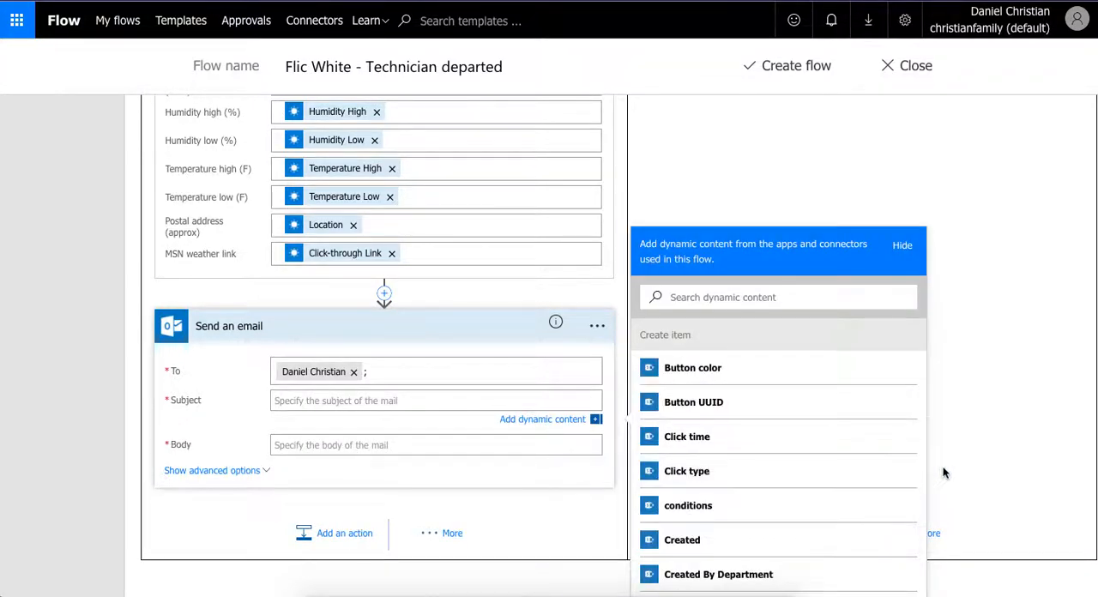
pyautogui.scroll(-1, 933, 532)
pyautogui.scroll(-3, 813, 469)
pyautogui.scroll(-5, 813, 469)
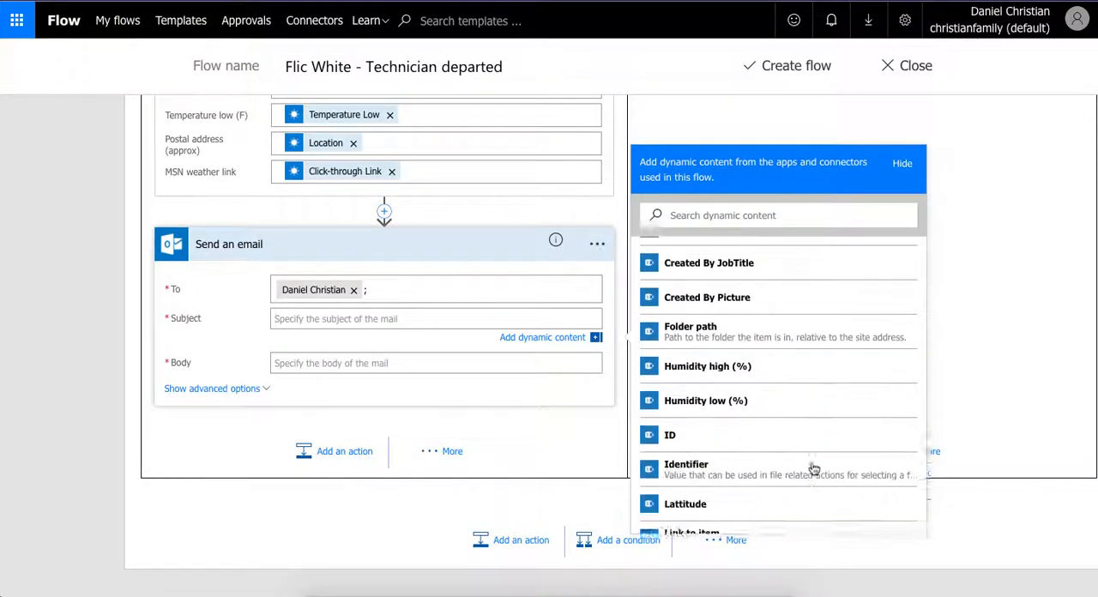
pyautogui.scroll(-5, 813, 469)
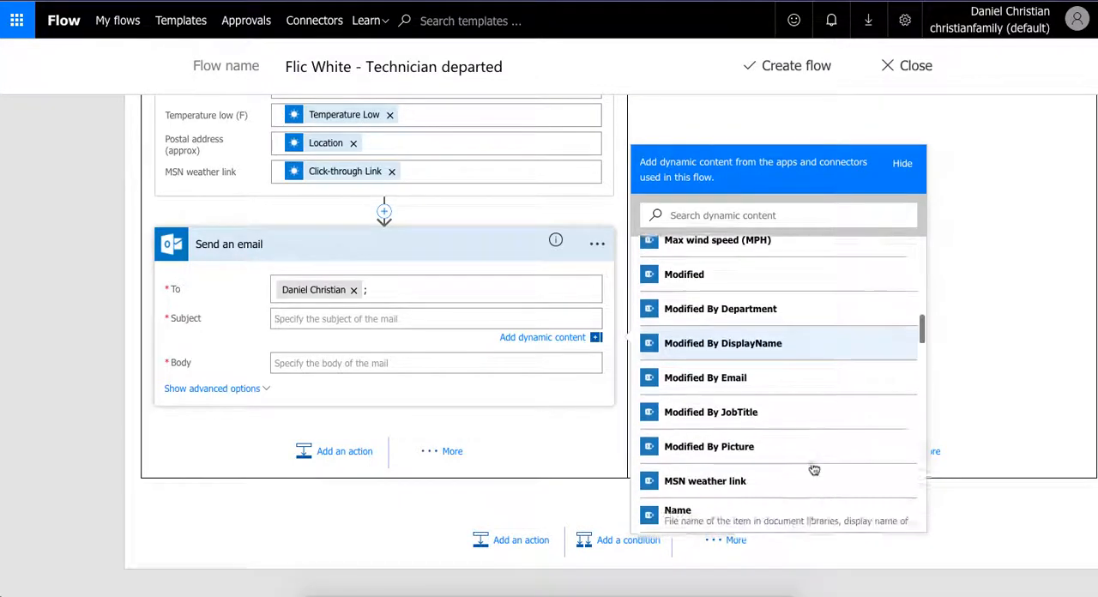
pyautogui.scroll(-1, 813, 469)
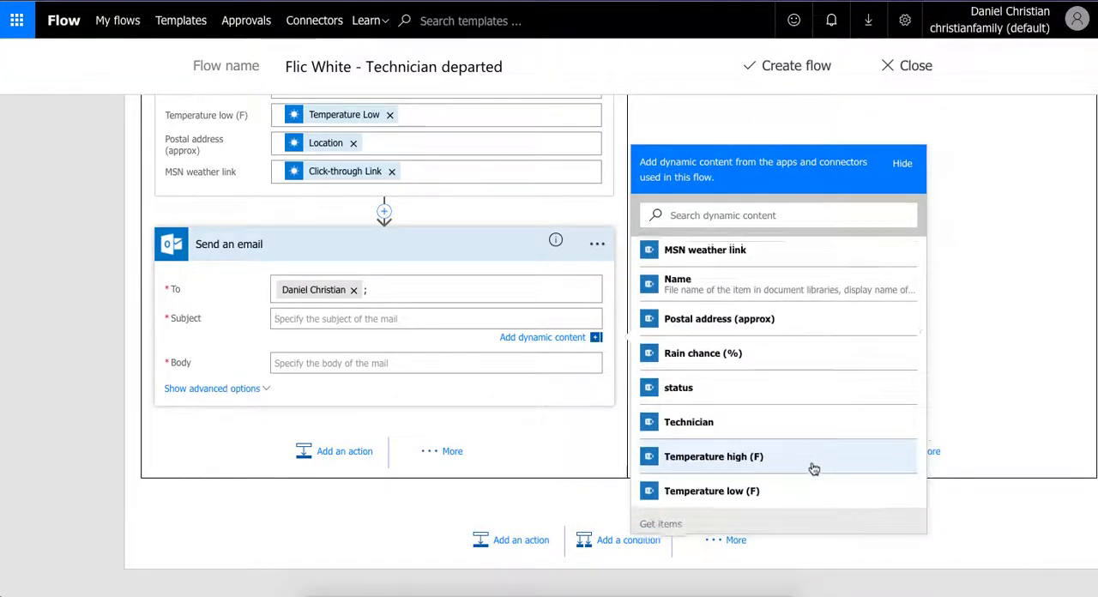
pyautogui.click(743, 418)
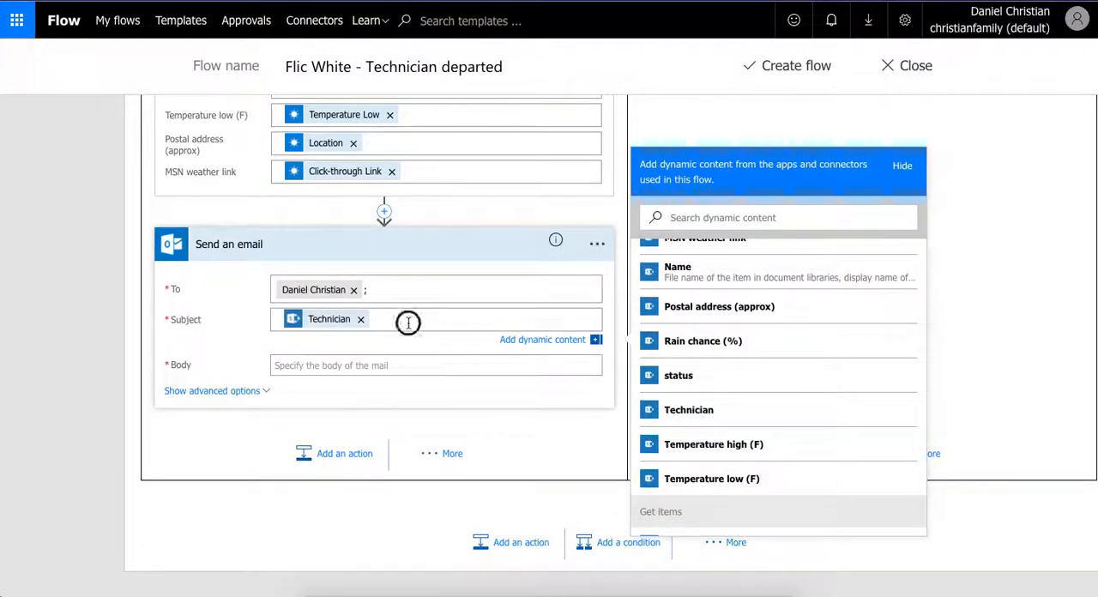
# - Continue the email subject with "has", the Create item status value and "from current location"
pyautogui.write('has')
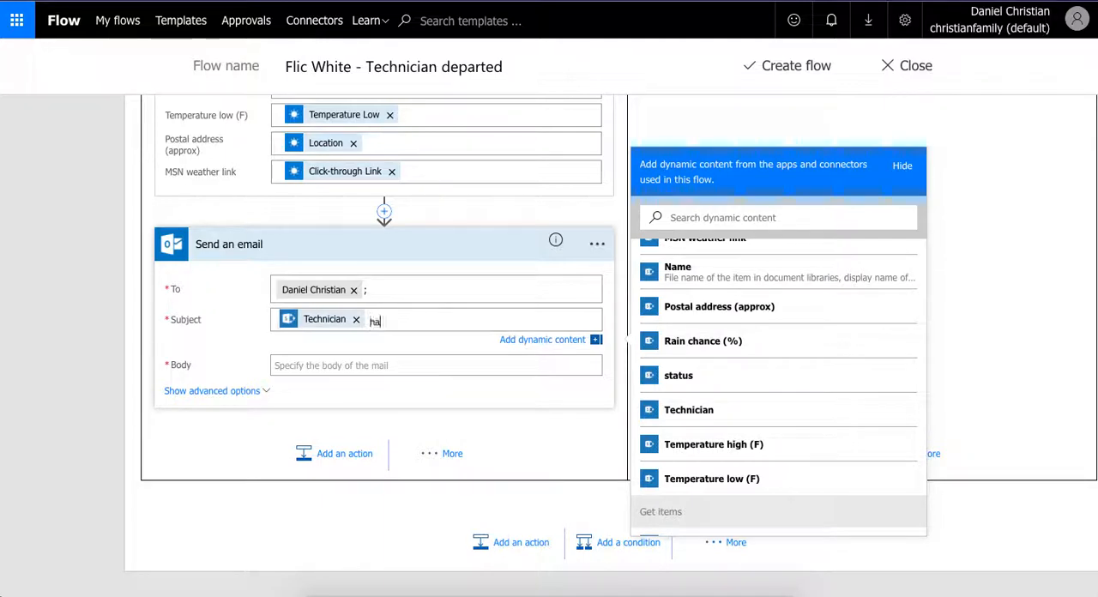
pyautogui.click(669, 374)
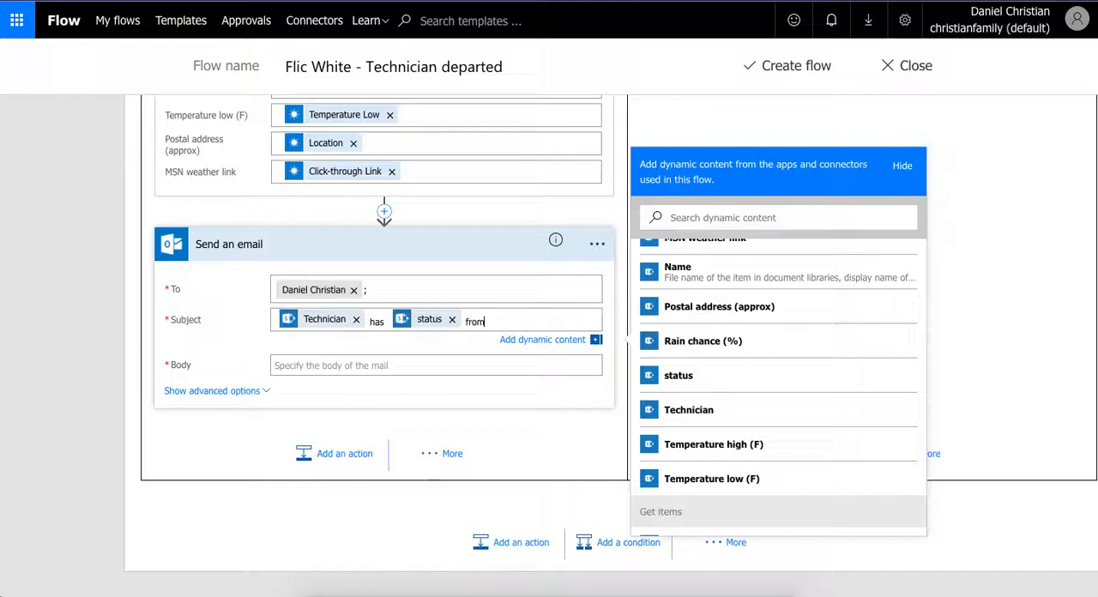
pyautogui.write('from current location')
# - Start the email body with the Create item Technician value, "has" and the status value
pyautogui.click(408, 367)
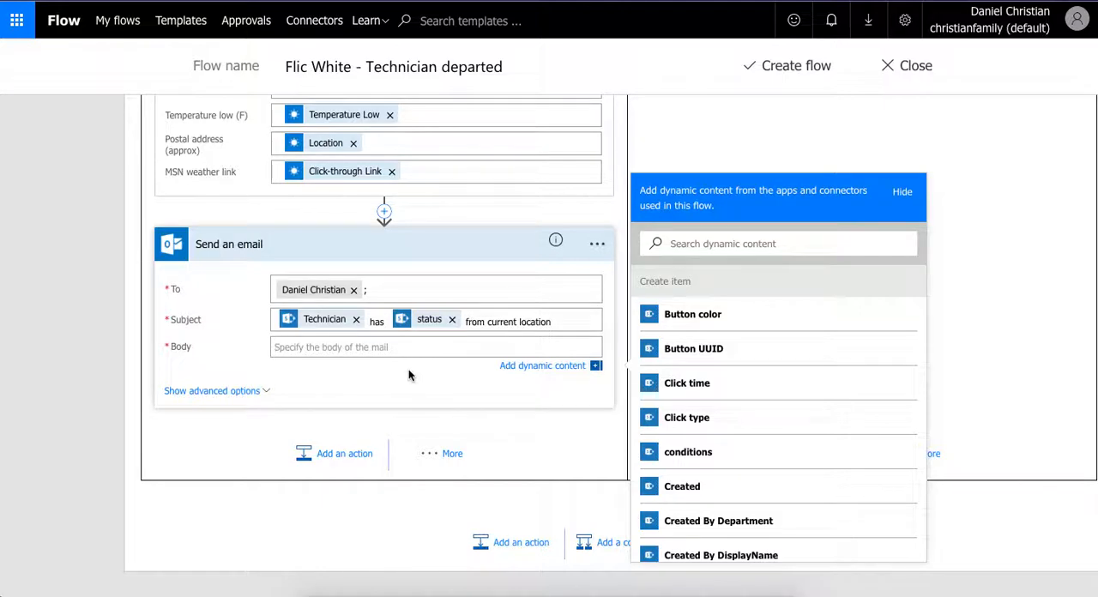
pyautogui.scroll(-4, 751, 464)
pyautogui.scroll(-5, 750, 463)
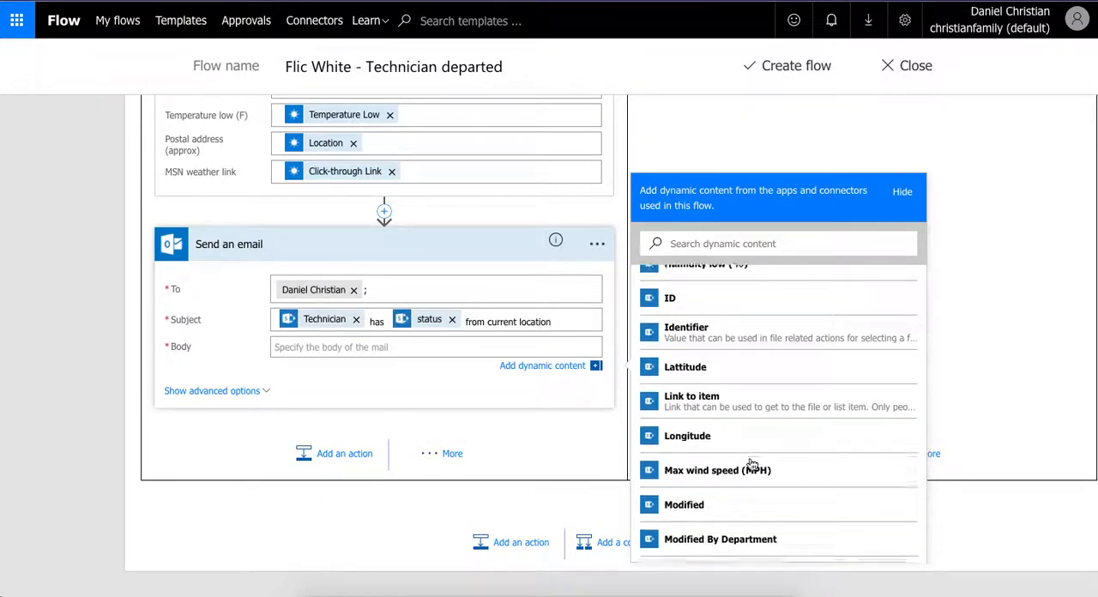
pyautogui.scroll(-3, 750, 464)
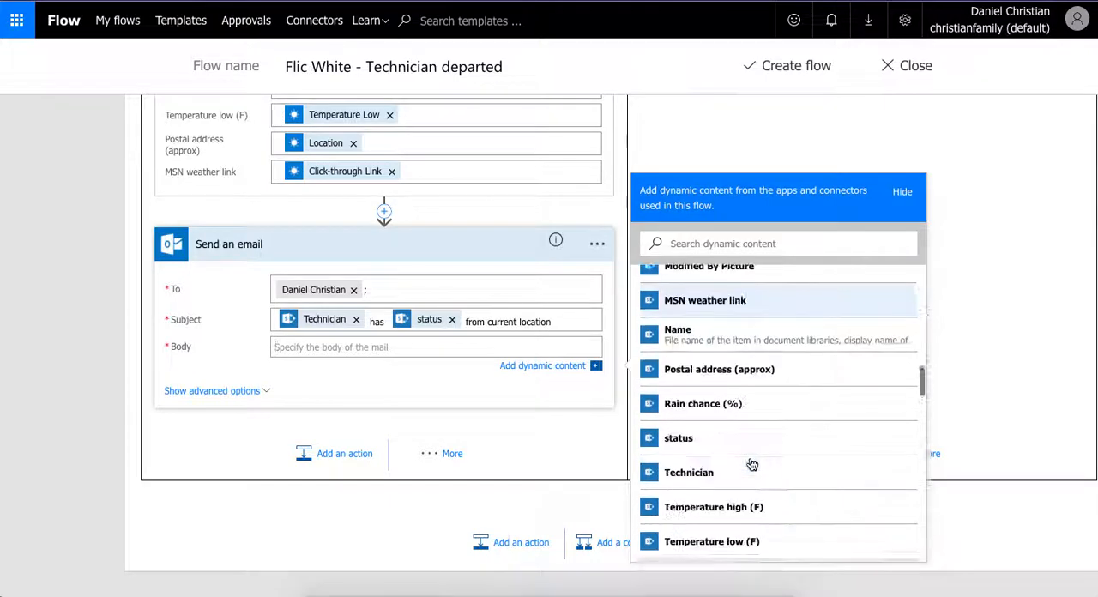
pyautogui.click(747, 476)
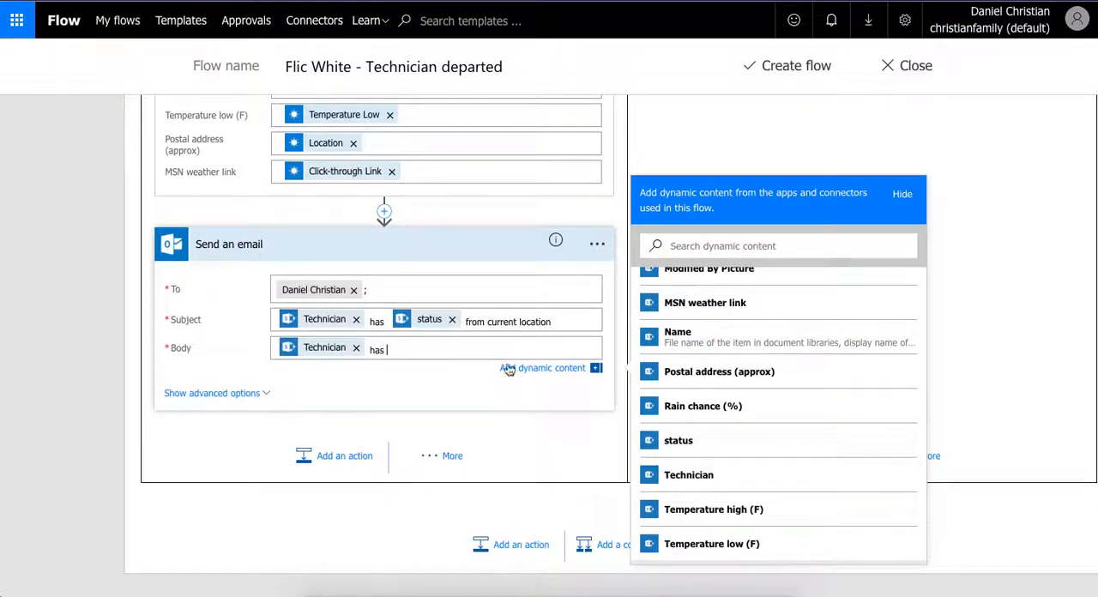
pyautogui.click(722, 441)
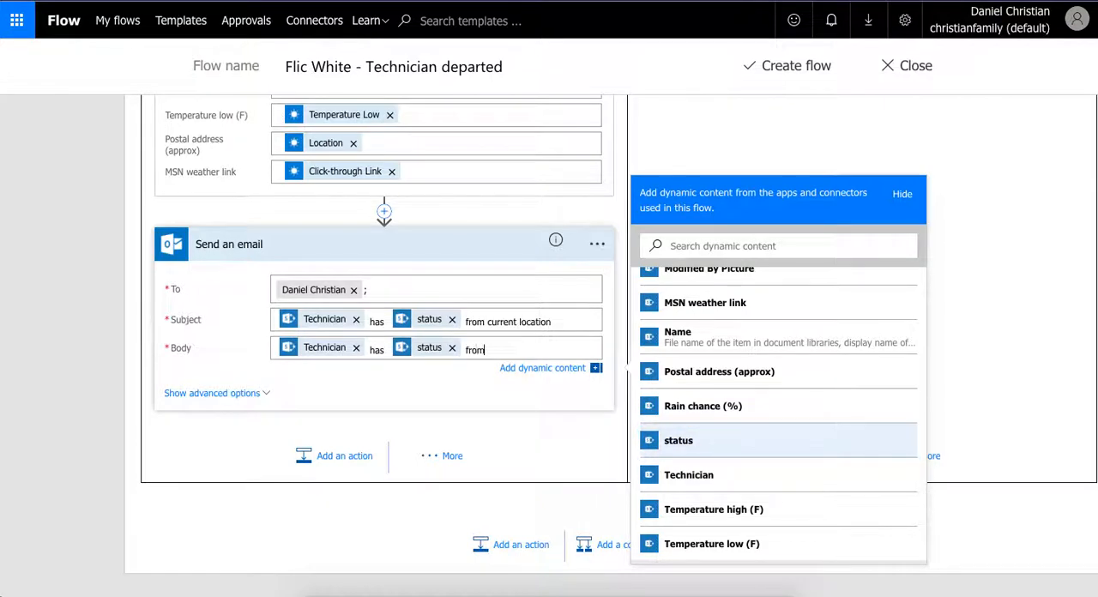
# - Complete the body's opening text with "from the current location. Current weather conditions have been provided below."
pyautogui.write('he current location. Current weather')
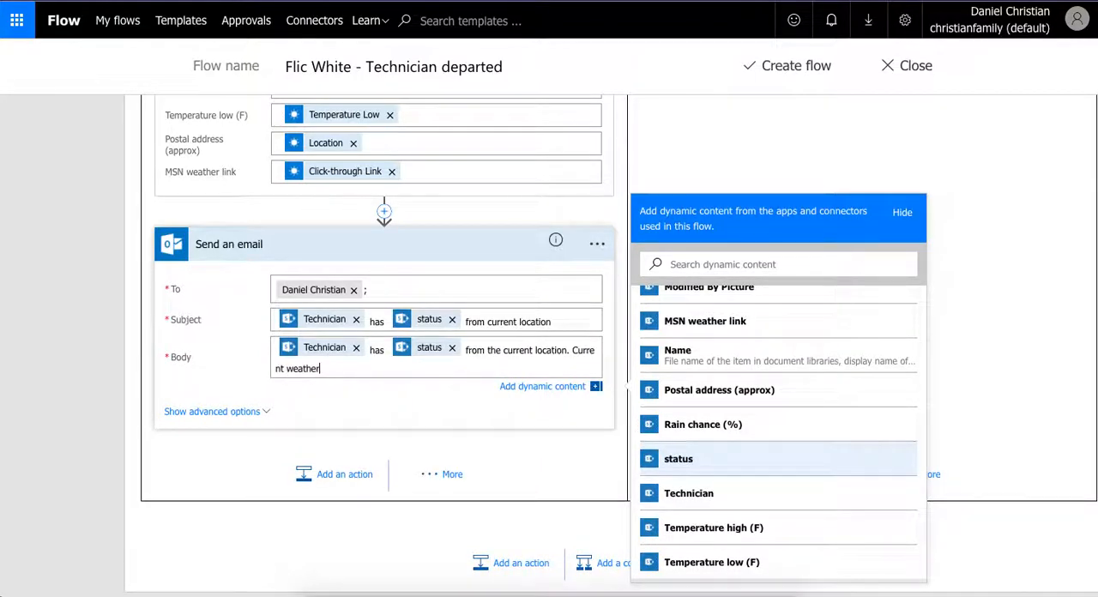
pyautogui.write(' conditions have been')
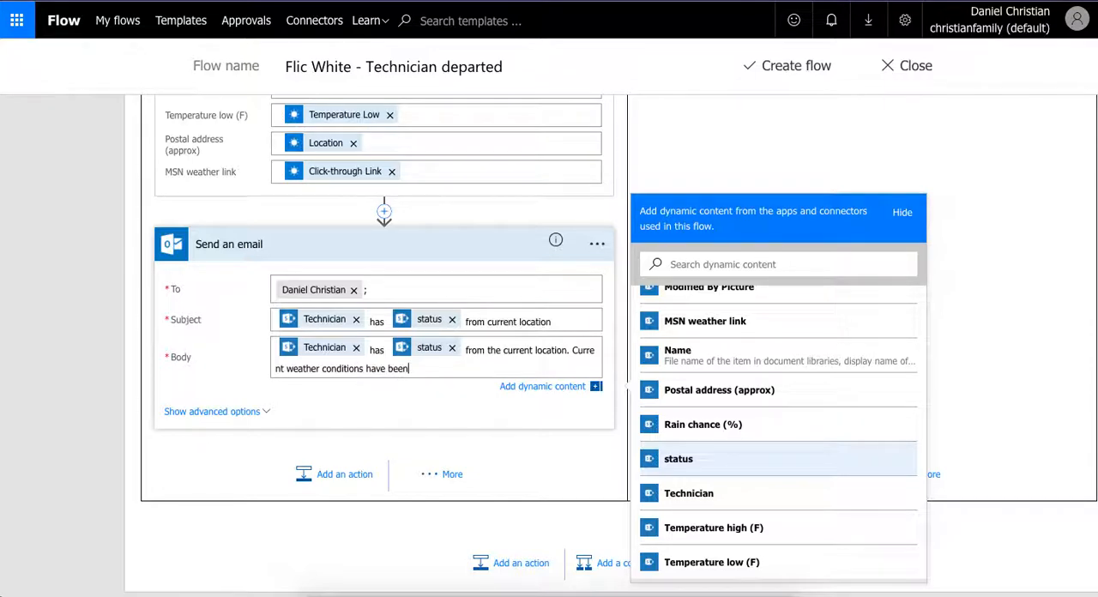
pyautogui.write(' provided below.')
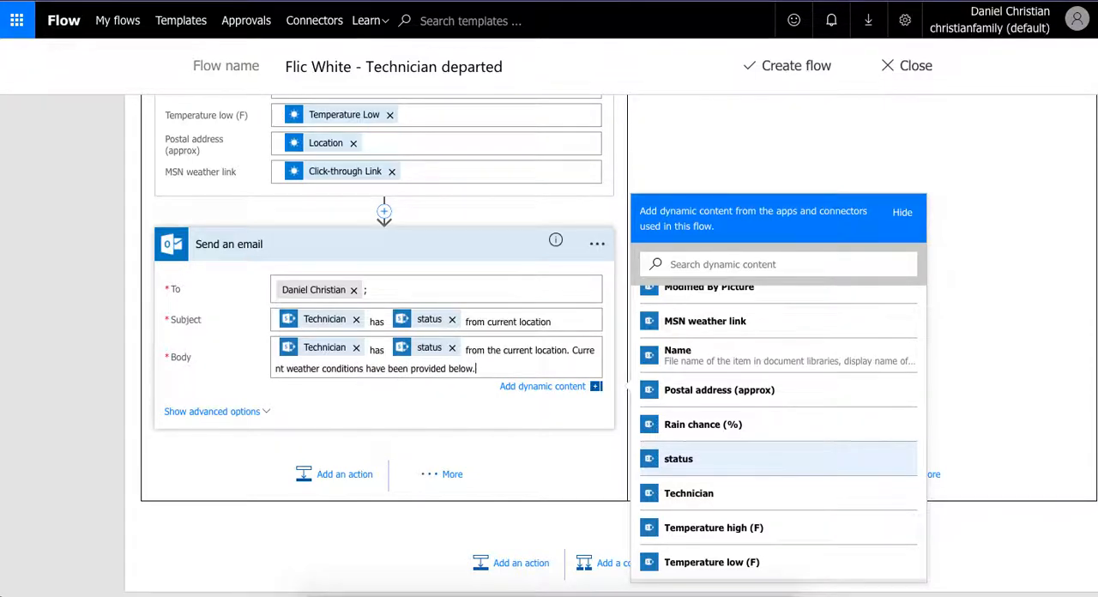
# - Add the label lines "Address (approximate):" and "Departure time:" to the email body
pyautogui.press('Return')
pyautogui.write('Ad')
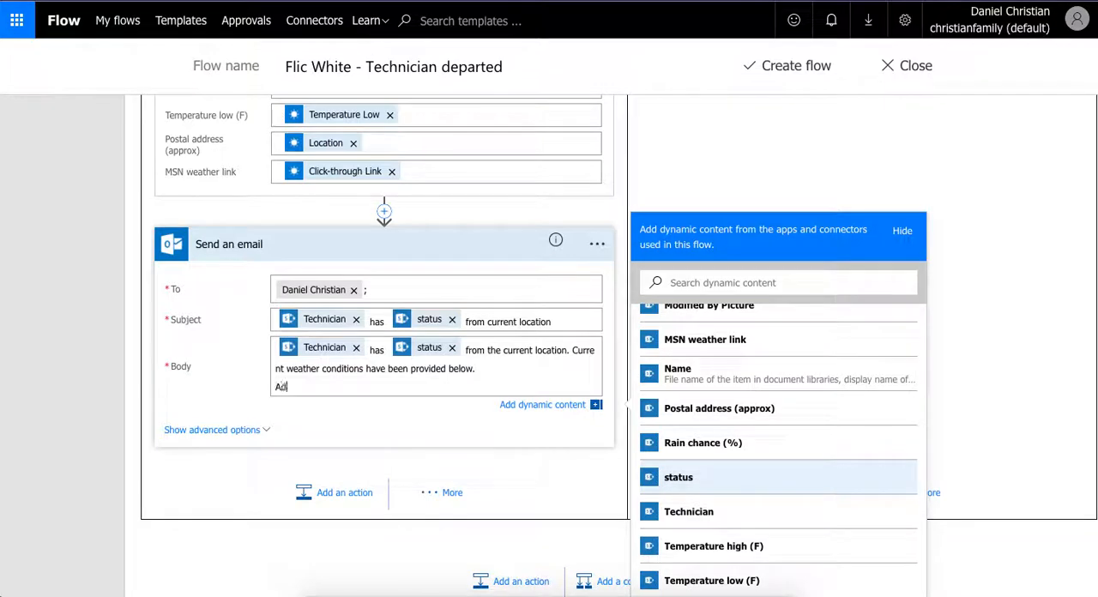
pyautogui.write('dress (approximate):')
pyautogui.press('Return')
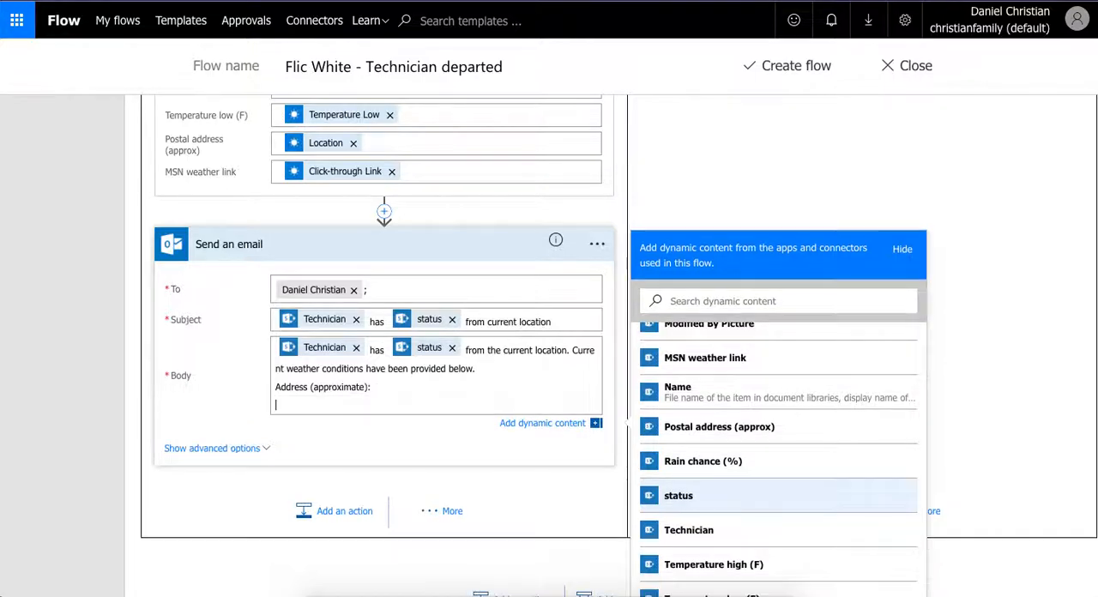
pyautogui.write('Departure time:')
# - Add the label lines "Weather conditions:" and "Humidity high (%):" below Departure time in the email body
pyautogui.press('Return')
pyautogui.write('Weat')
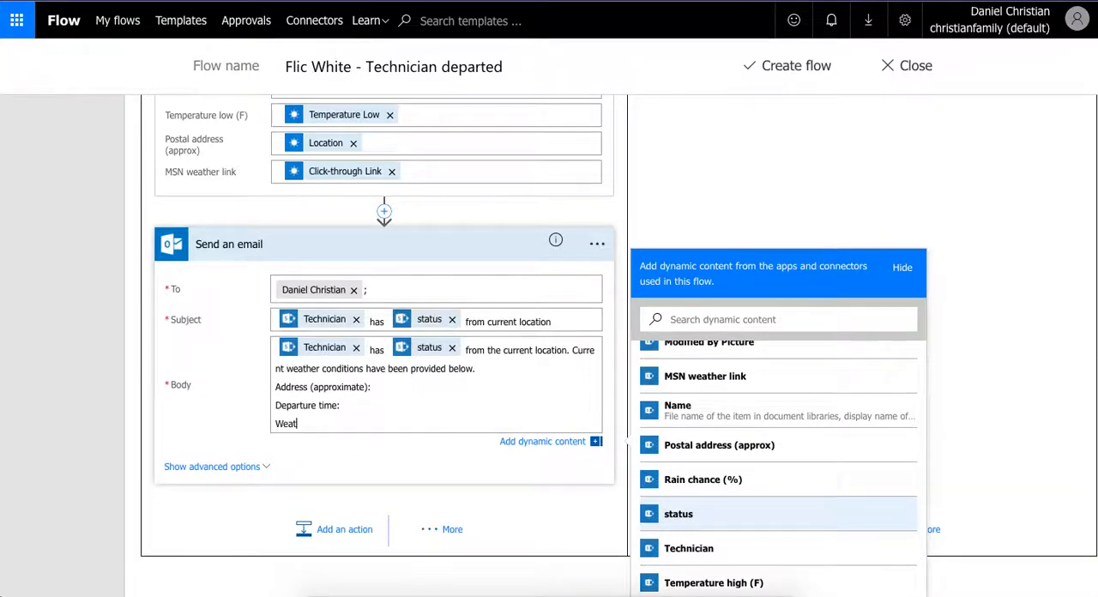
pyautogui.write('her conditions:')
pyautogui.press('Return')
pyautogui.write('Humi')
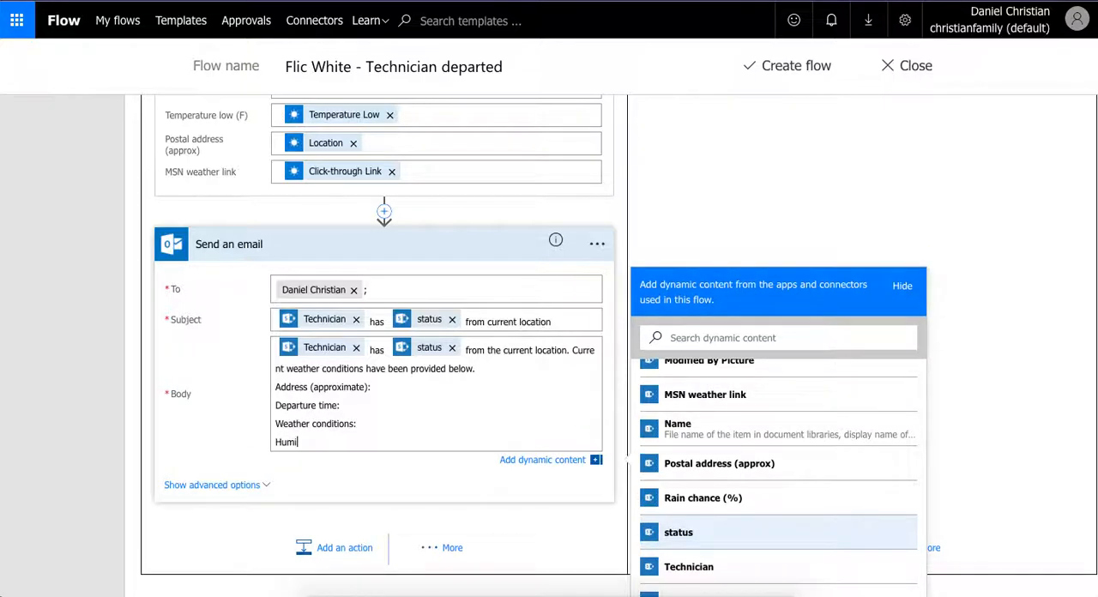
pyautogui.write('dity high (%):')
# - Add a "Humidity low (%):" label line to the email body below the Humidity high line
pyautogui.press('Return')
pyautogui.write('Hum')
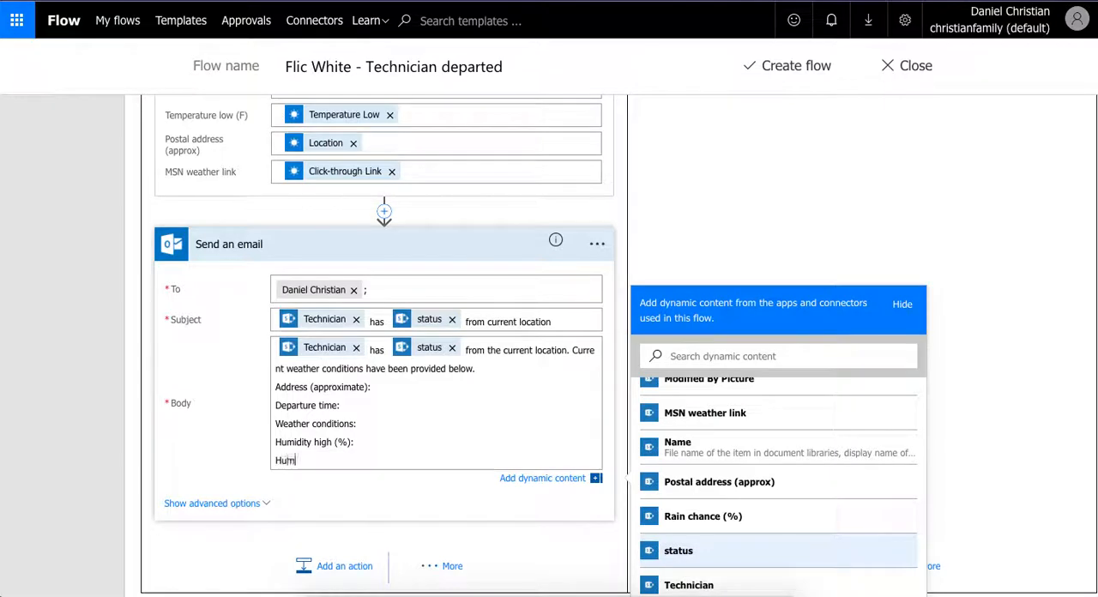
pyautogui.write('idity low (%):')
# - Add a "Maximum wind speed (MPH):" label line to the email body below the humidity lines
pyautogui.press('Return')
pyautogui.write('Maximum')
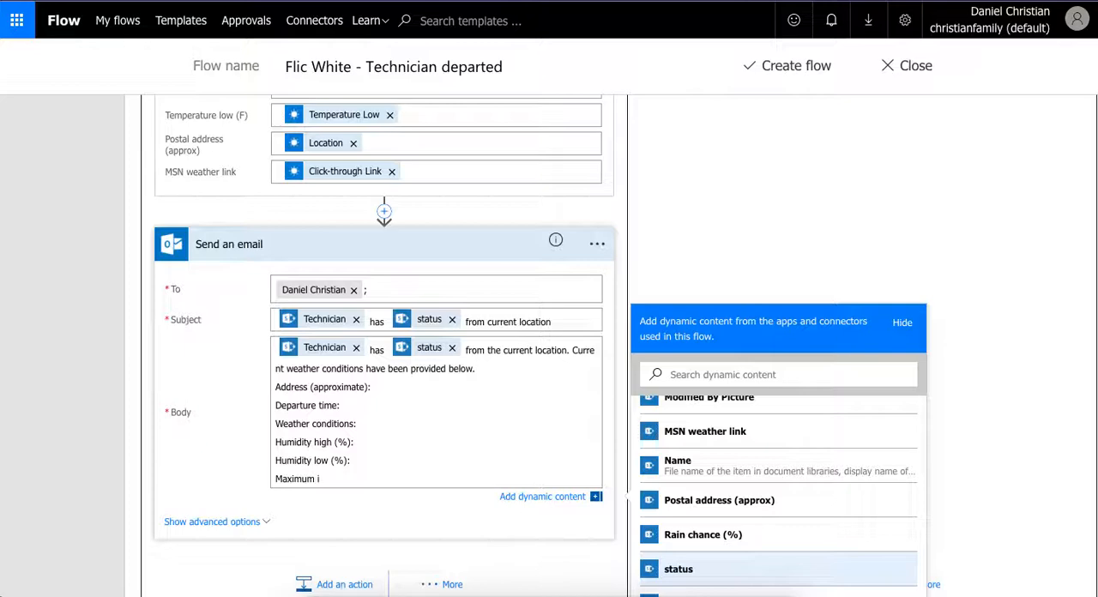
pyautogui.write(' wind speed (MPH):')
# - Add a "Rain chance (%):" label line to the email body below the wind speed line
pyautogui.press('Return')
pyautogui.write('Ra')
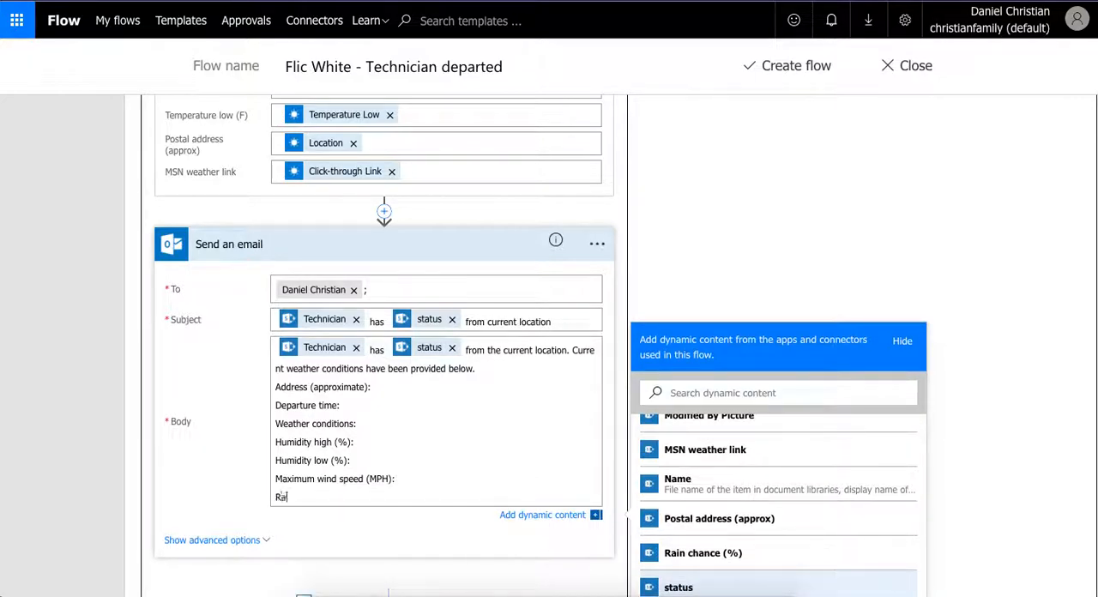
pyautogui.write('in chance (%):')
# - Add the label lines "Temperature high (F):" and "Temperature low (F):" to the email body
pyautogui.press('Return')
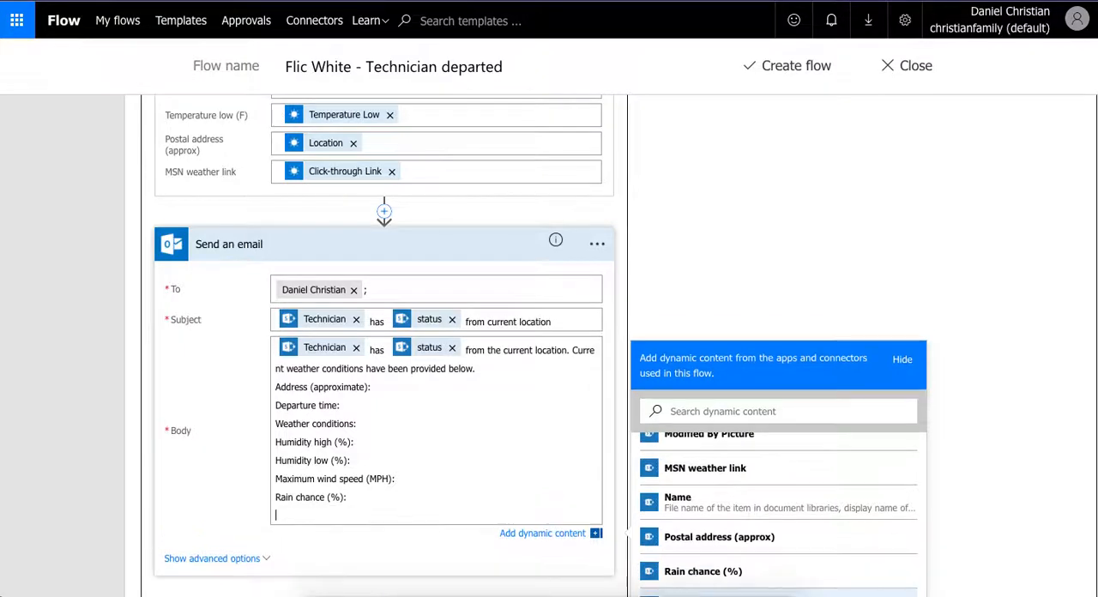
pyautogui.write('Temper')
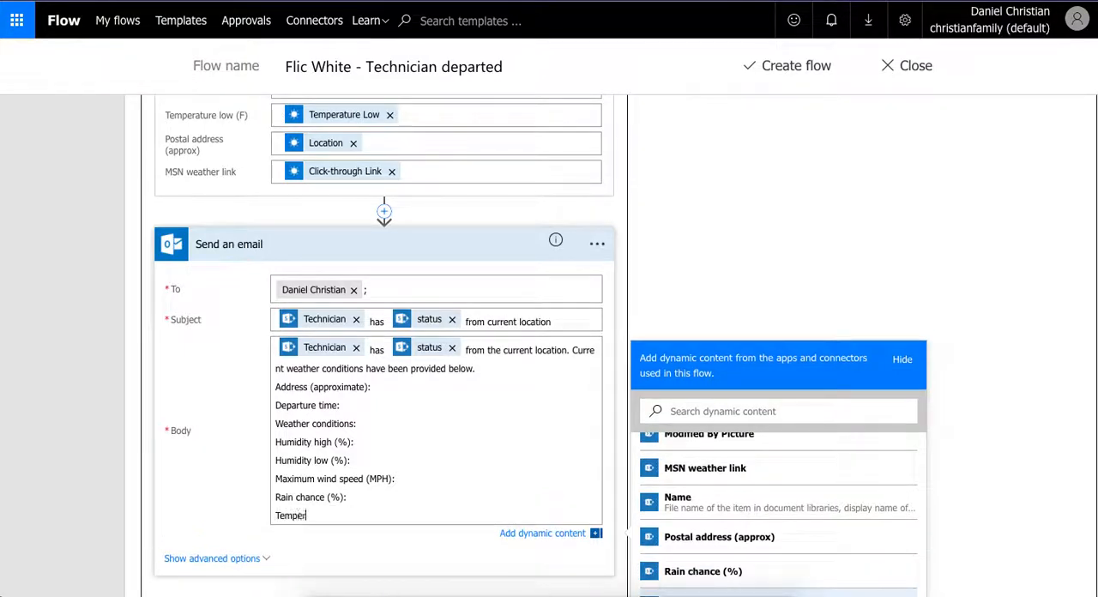
pyautogui.write('ature high (F):')
pyautogui.press('Return')
pyautogui.write('Tem')
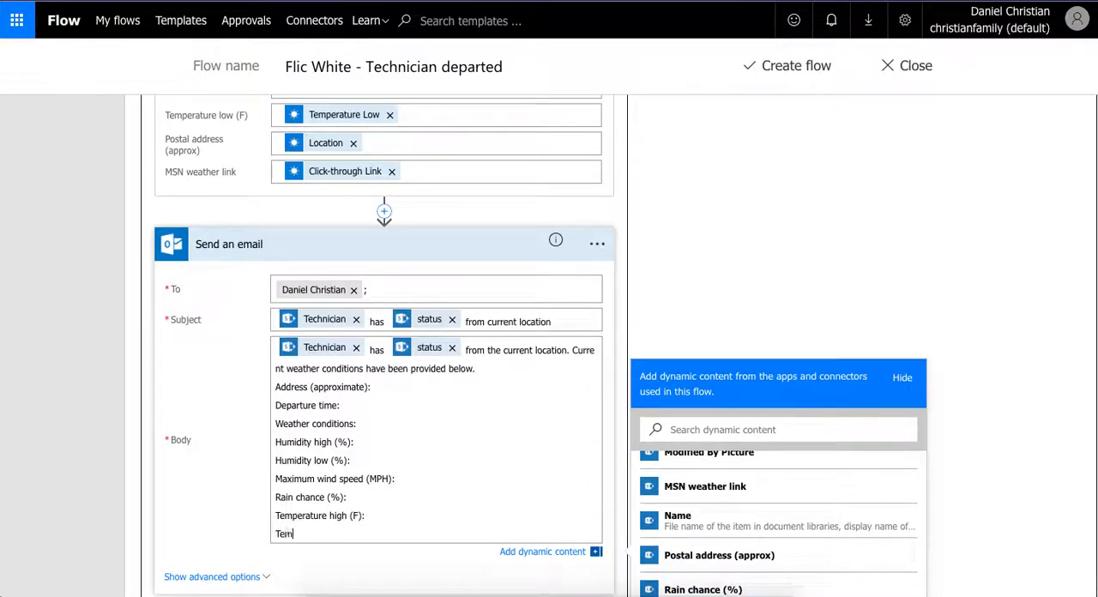
pyautogui.write('perature low (F):')
# - Add a final label line "Link to MSN's weather information:" to the email body
pyautogui.press('Return')
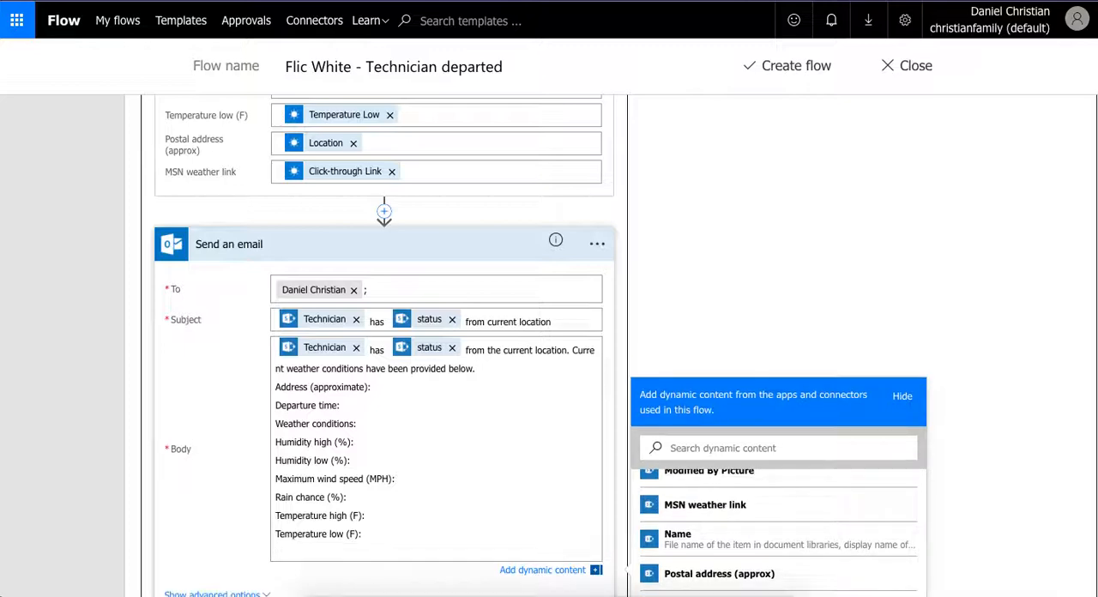
pyautogui.write("Link to MSN's weather information")
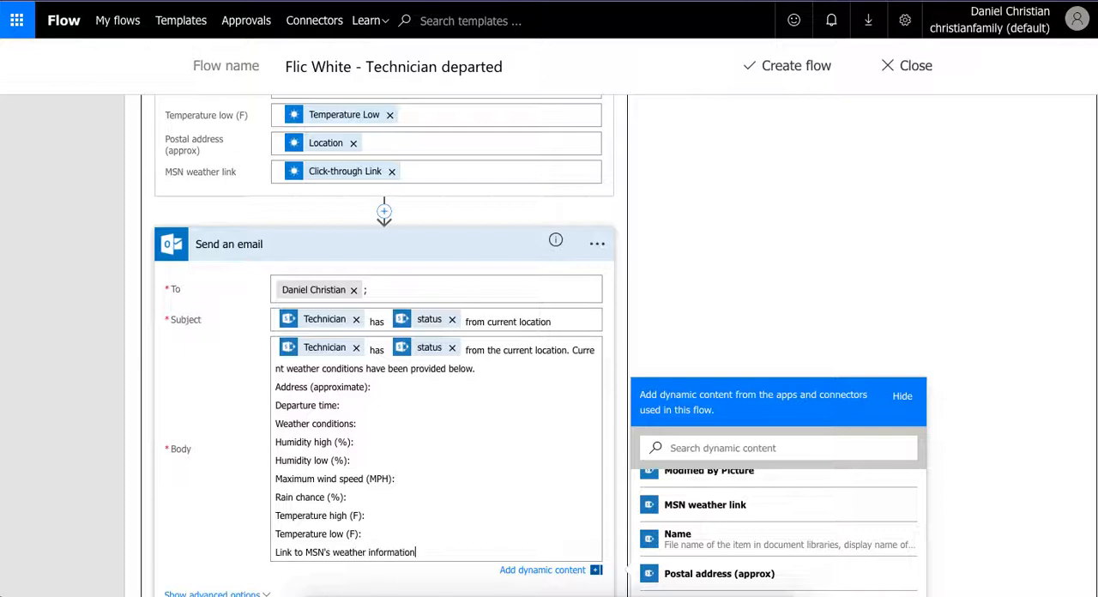
pyautogui.write(':')
# - Insert the Location value from Get forecast for today after the "Address (approximate):" label in the body
pyautogui.scroll(-3, 1025, 488)
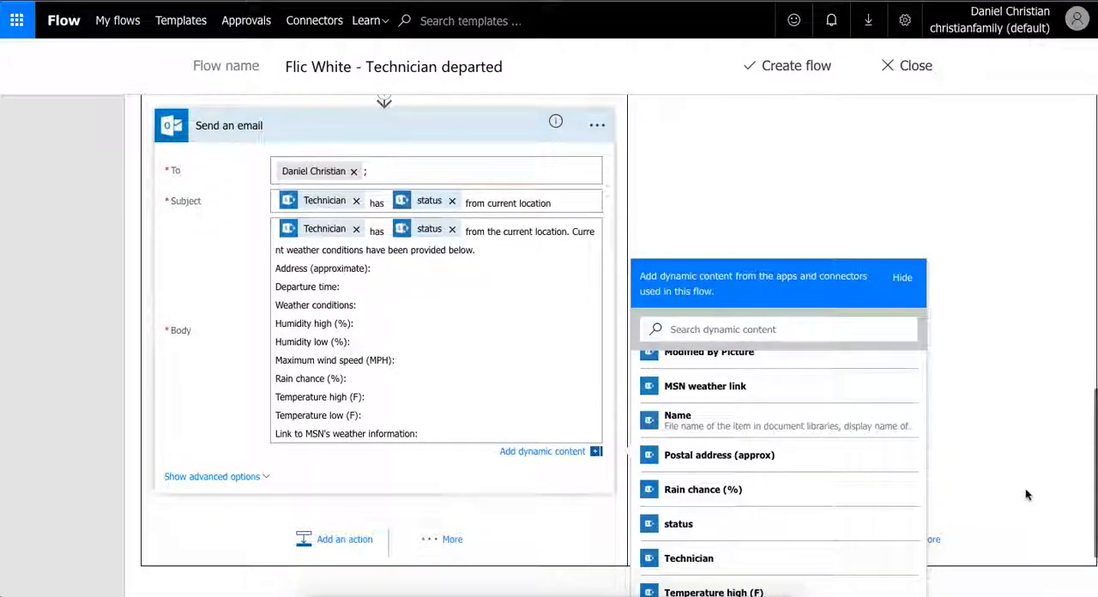
pyautogui.scroll(-2, 1025, 488)
pyautogui.scroll(10, 752, 454)
pyautogui.scroll(-2, 752, 455)
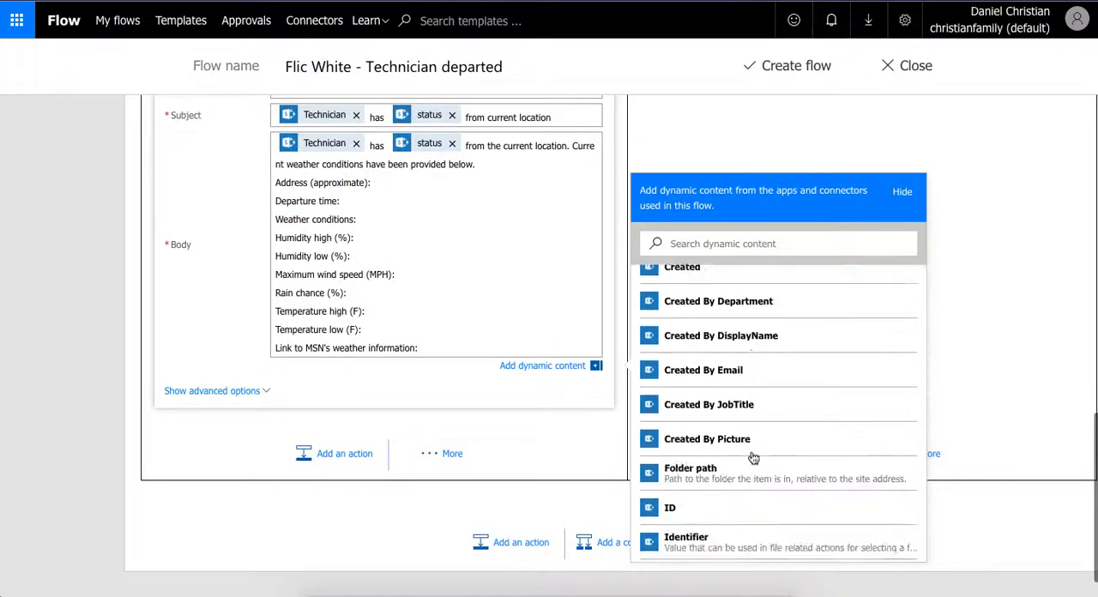
pyautogui.scroll(-10, 752, 457)
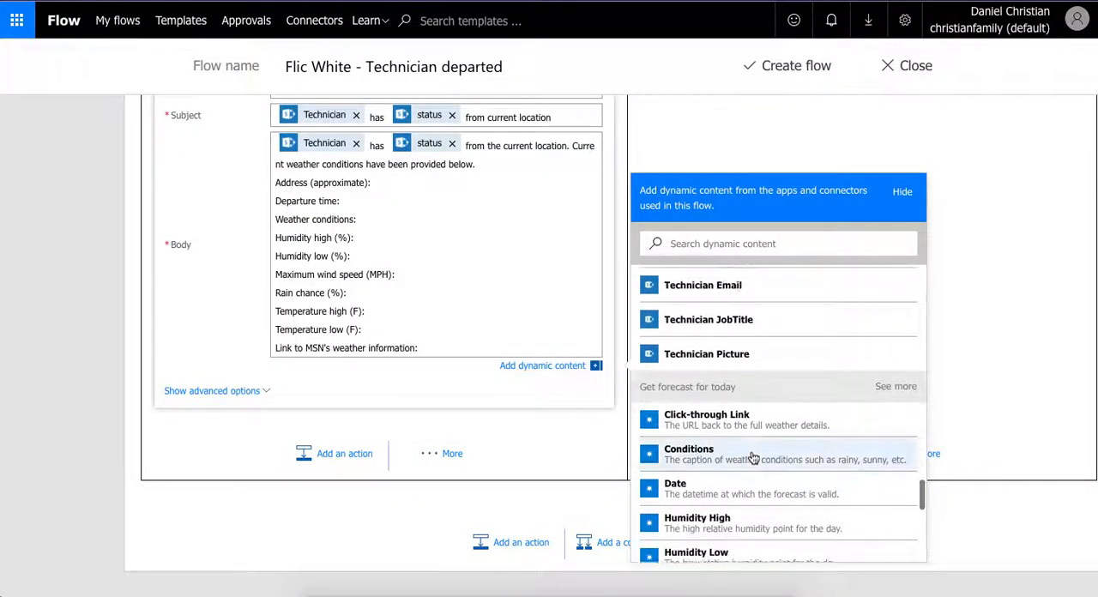
pyautogui.scroll(-2, 752, 457)
pyautogui.click(740, 506)
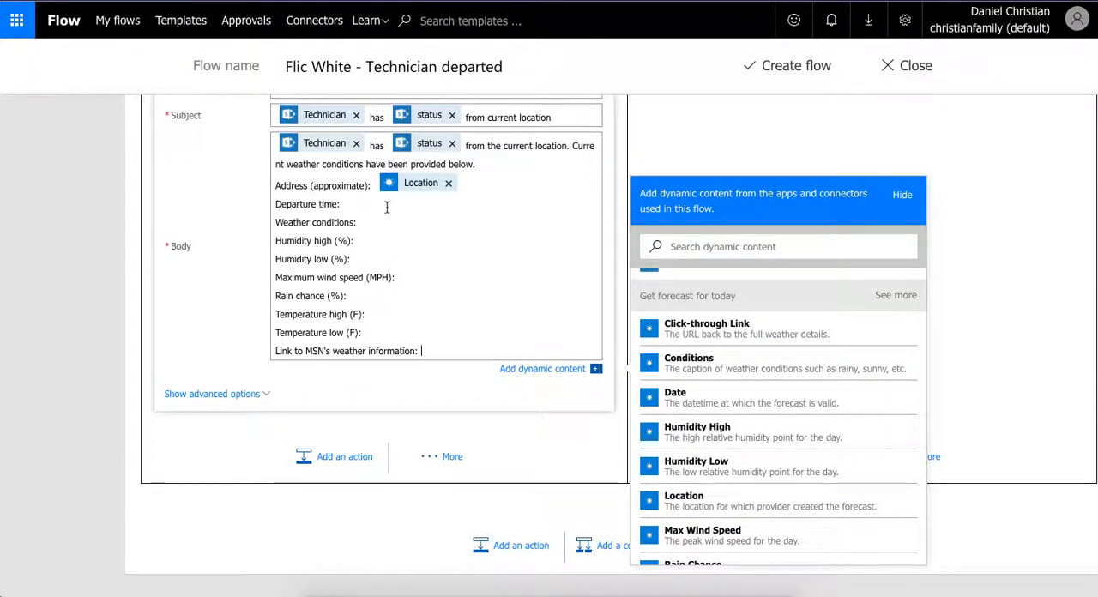
# - Insert the Click time value from the Flic trigger after the "Departure time:" label in the email body
pyautogui.scroll(6, 693, 360)
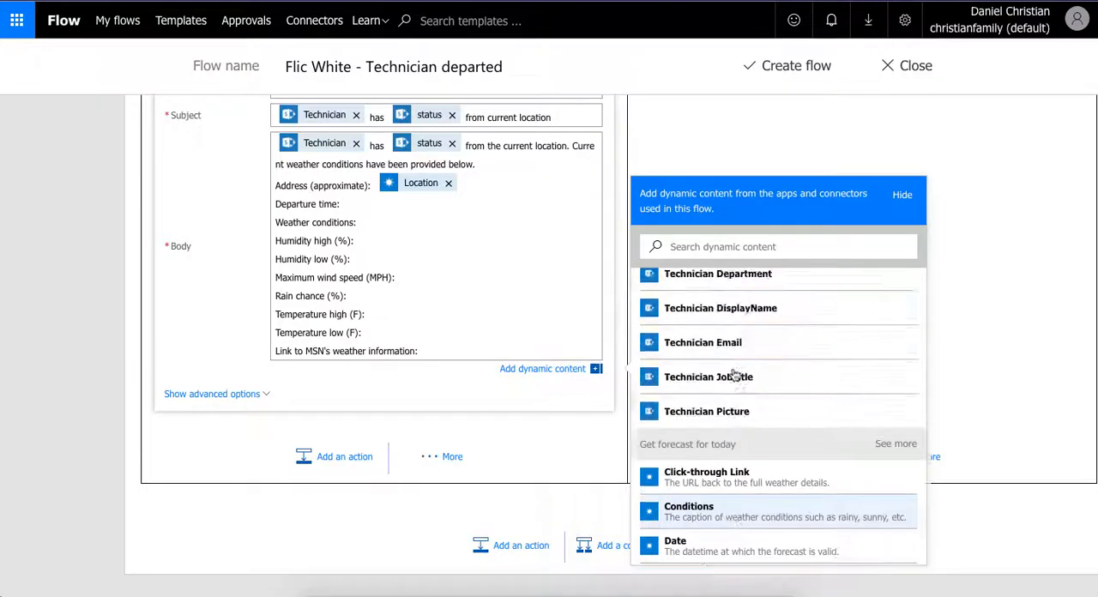
pyautogui.scroll(7, 735, 375)
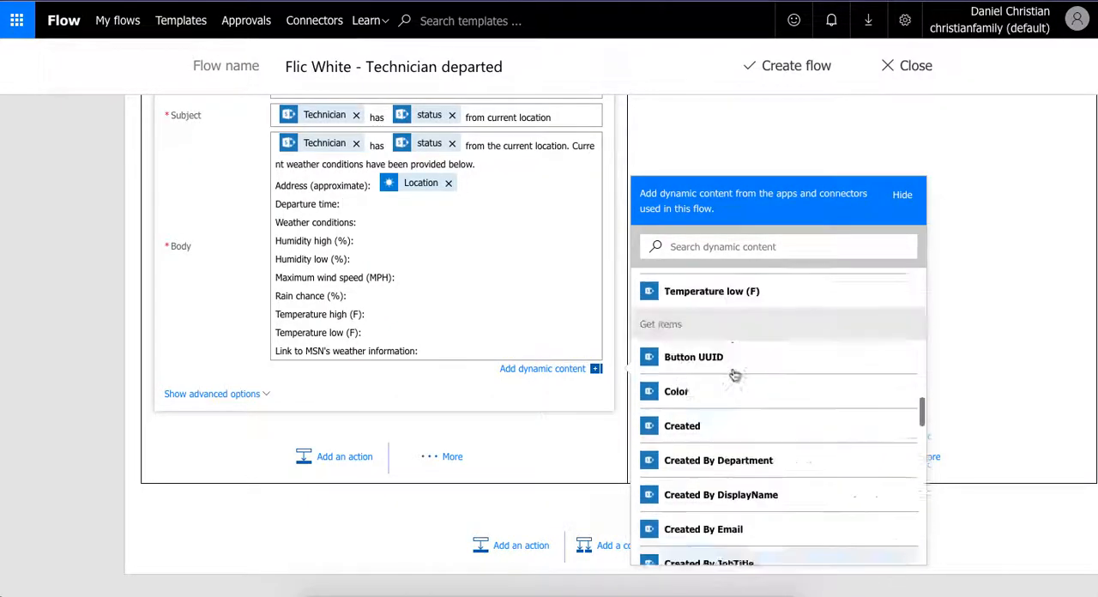
pyautogui.scroll(10, 735, 375)
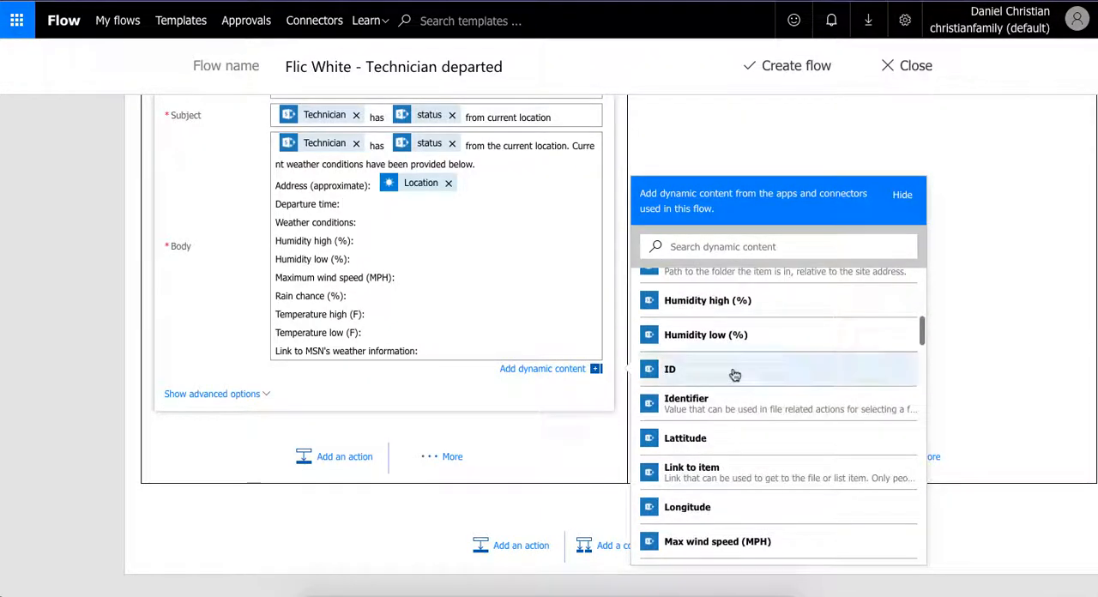
pyautogui.scroll(-15, 735, 375)
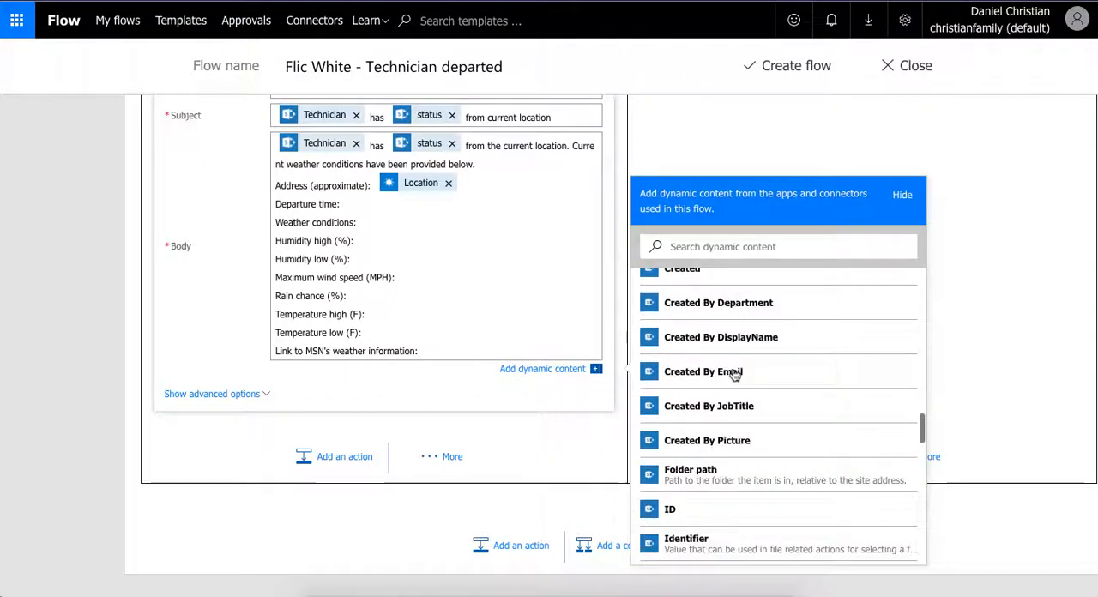
pyautogui.scroll(-12, 735, 375)
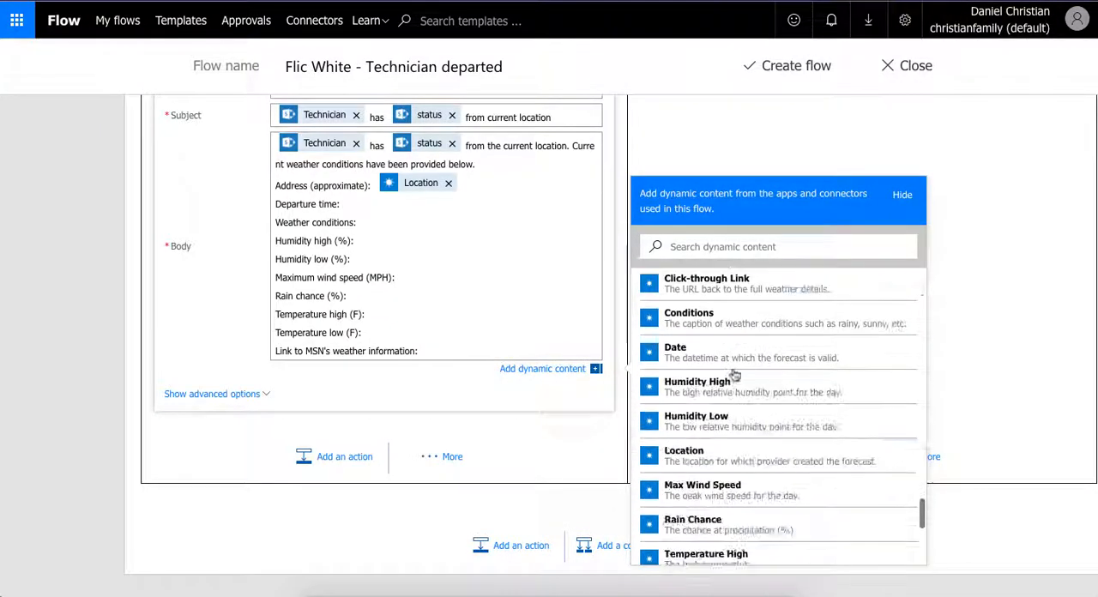
pyautogui.scroll(-6, 735, 374)
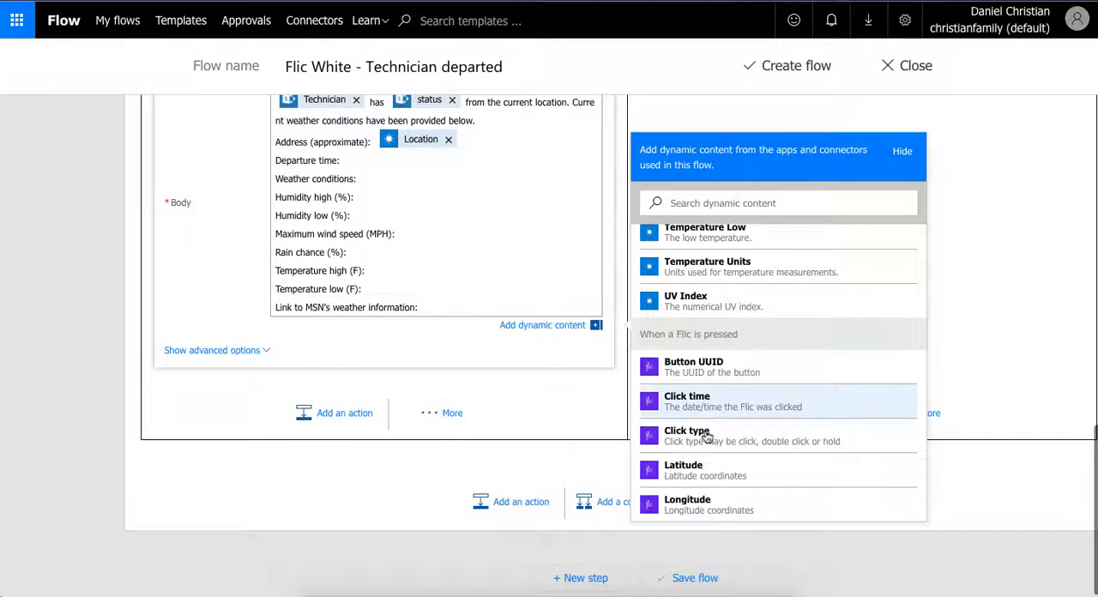
pyautogui.click(709, 413)
# - Insert the forecast's Conditions value after the "Weather conditions:" label in the email body
pyautogui.click(403, 184)
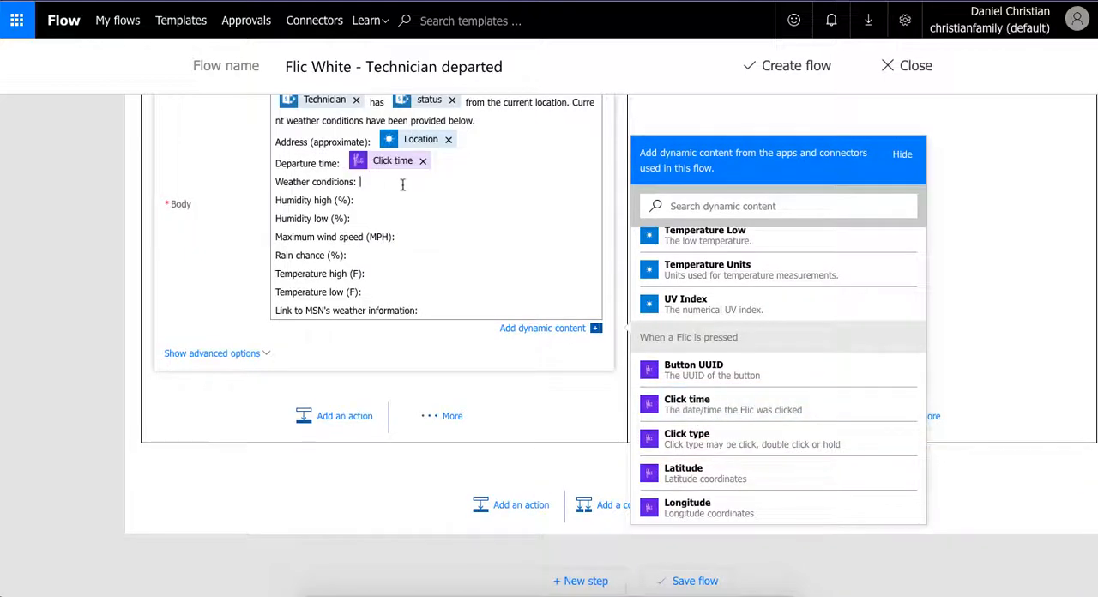
pyautogui.scroll(5, 721, 322)
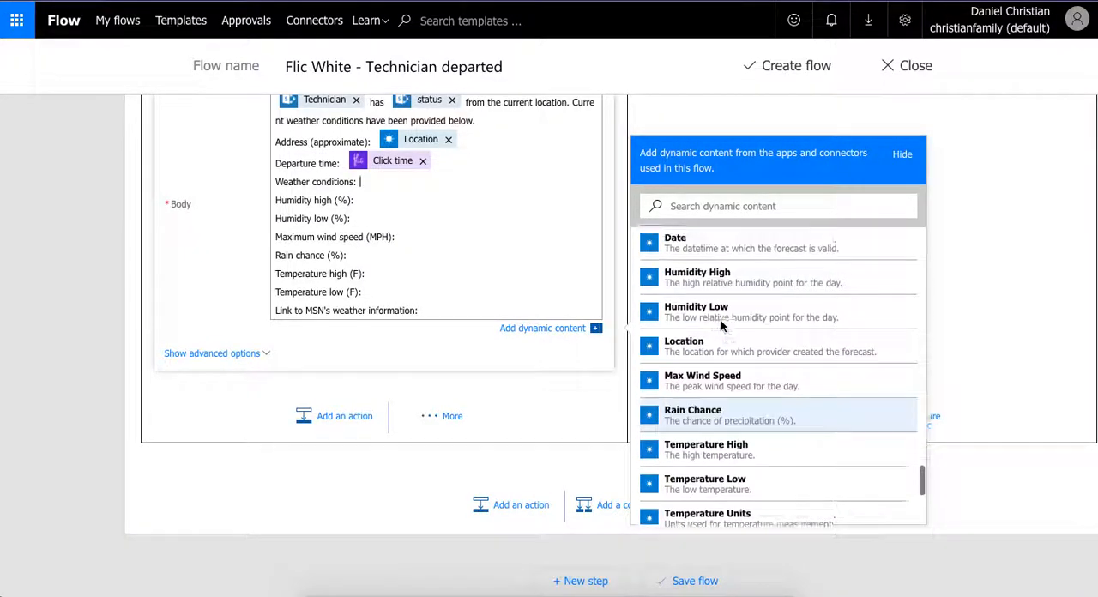
pyautogui.click(719, 316)
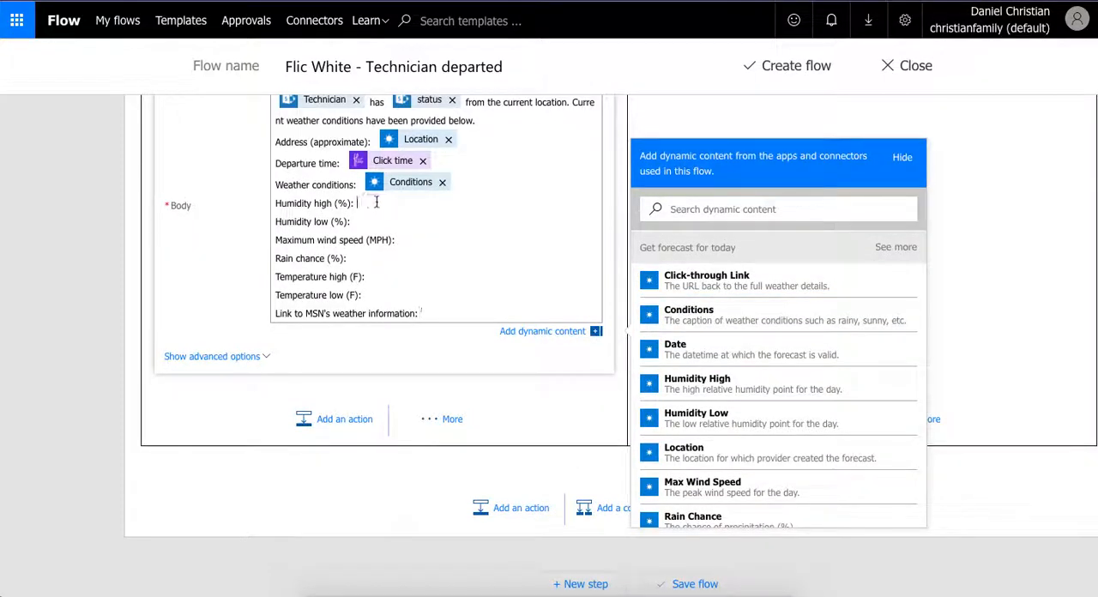
# - Insert the Humidity High and Humidity Low forecast values after their matching labels in the email body
pyautogui.click(699, 384)
pyautogui.click(380, 225)
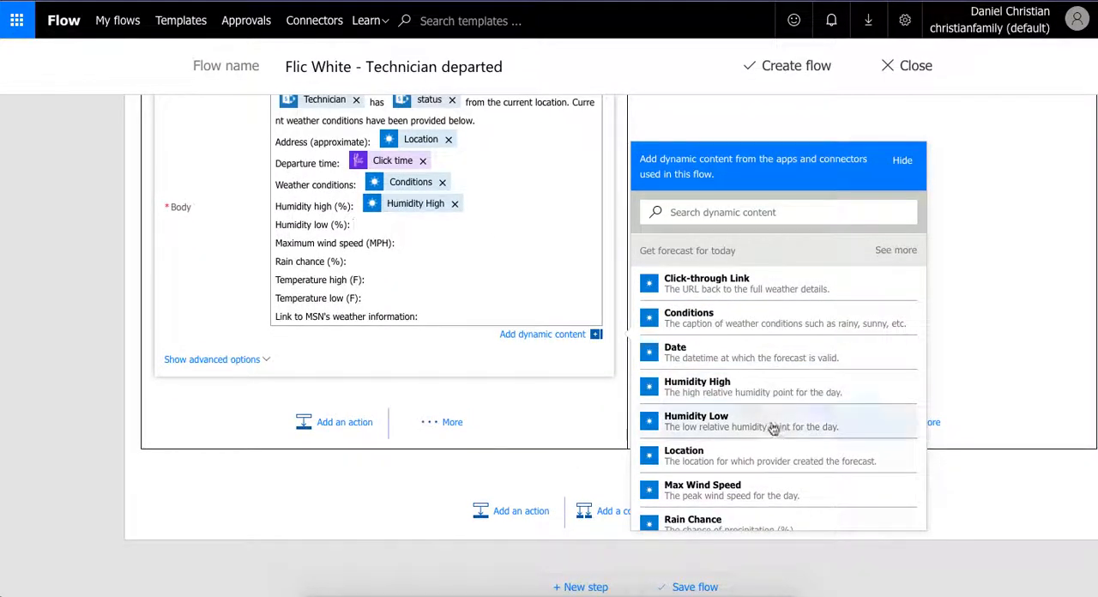
pyautogui.click(772, 425)
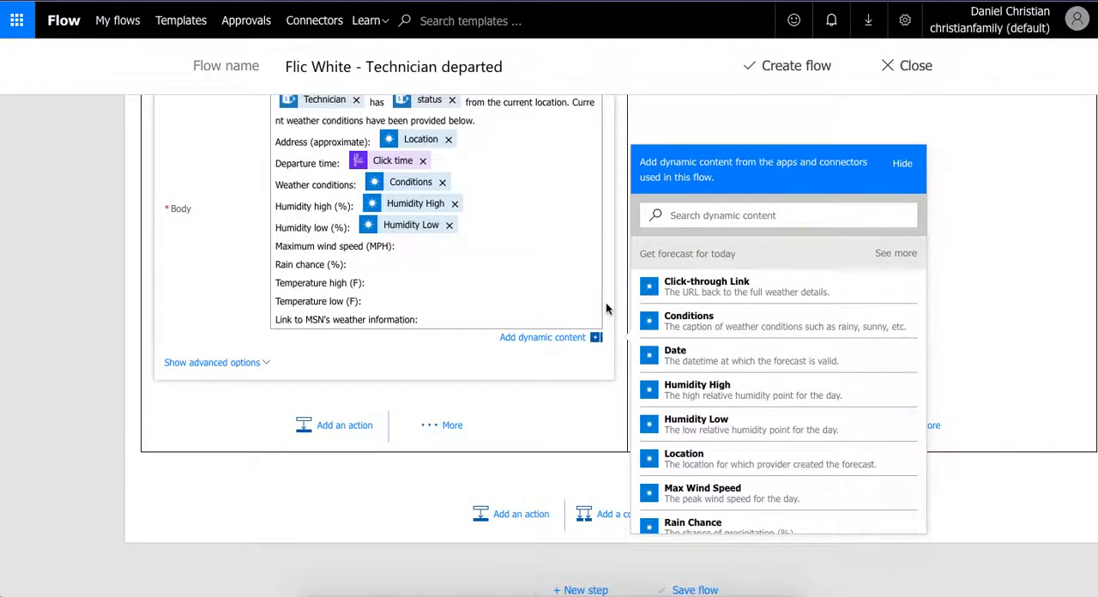
# - Insert Max Wind Speed after the "Maximum wind speed (MPH):" label and Rain Chance after "Rain chance (%):"
pyautogui.scroll(-1, 755, 430)
pyautogui.click(730, 485)
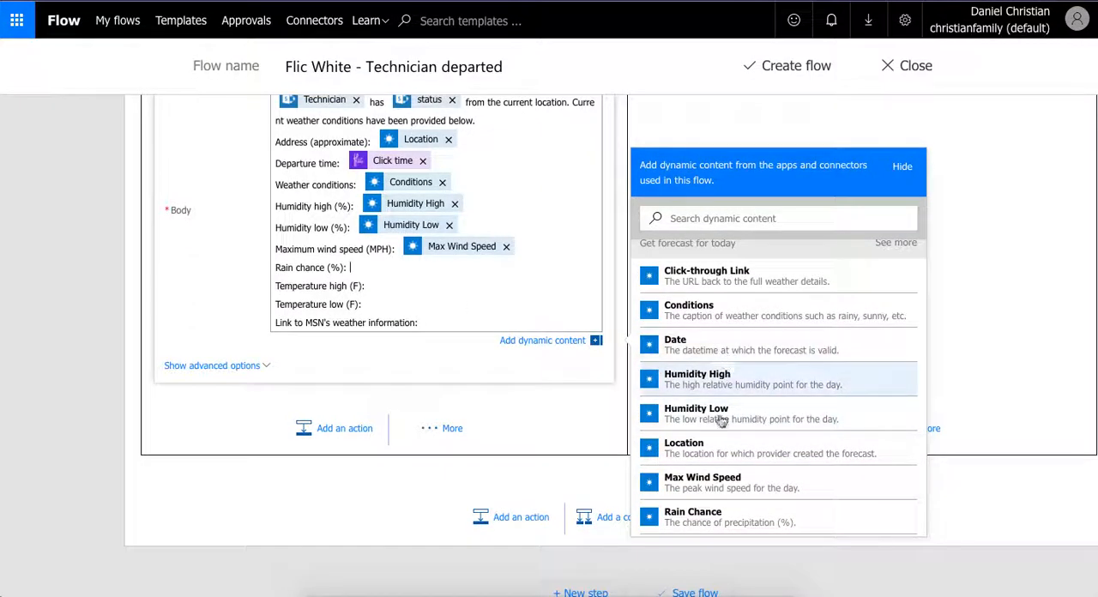
pyautogui.click(711, 513)
# - Insert the Temperature High and Temperature Low forecast values after their matching labels in the email body
pyautogui.click(421, 288)
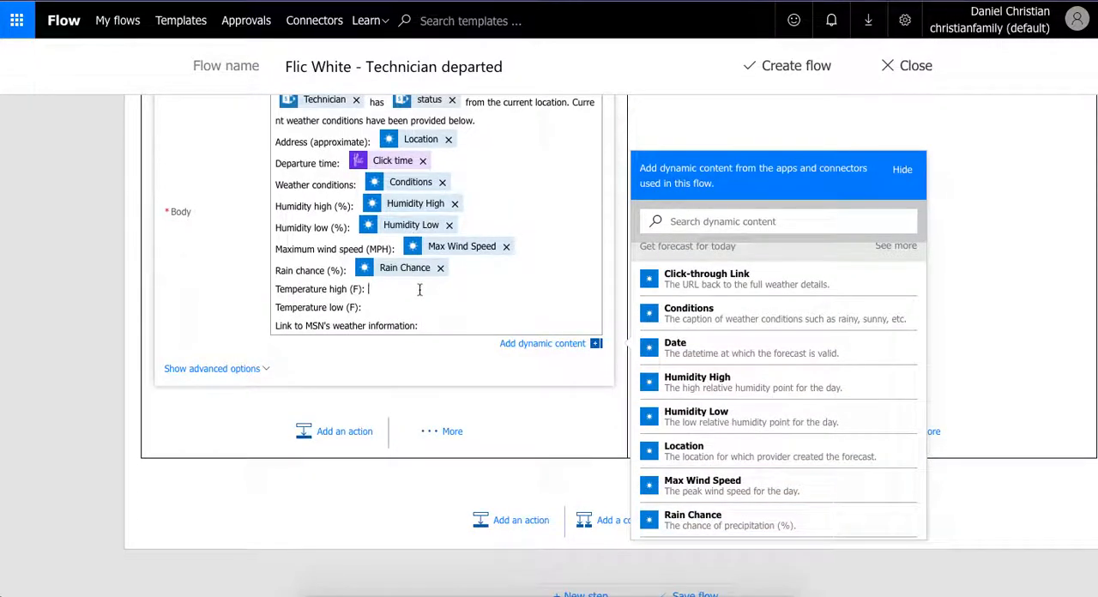
pyautogui.scroll(-3, 754, 471)
pyautogui.click(737, 431)
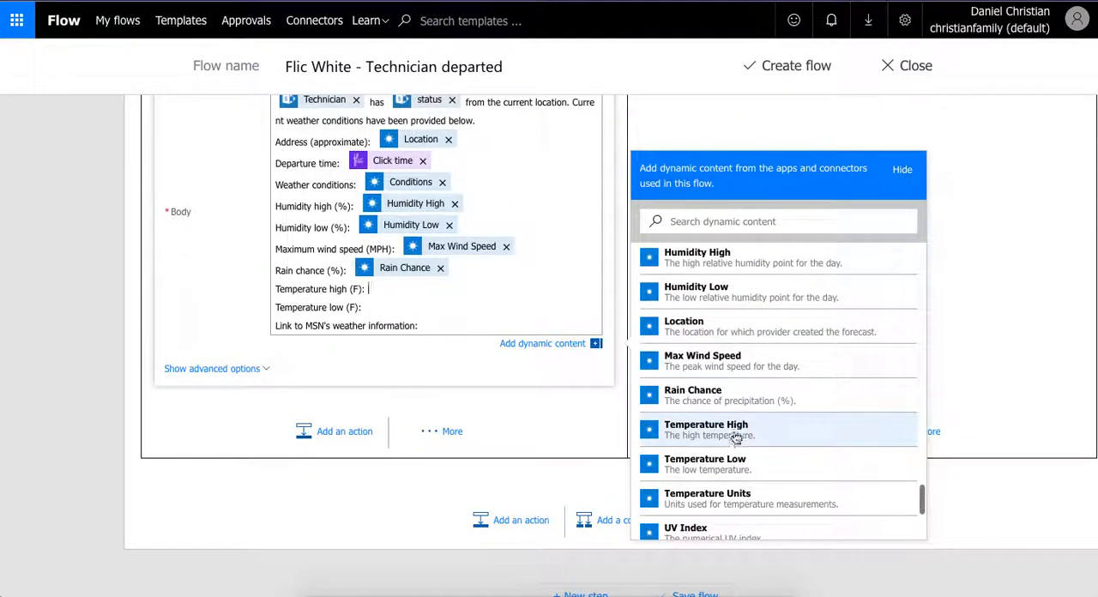
pyautogui.click(420, 327)
pyautogui.click(403, 314)
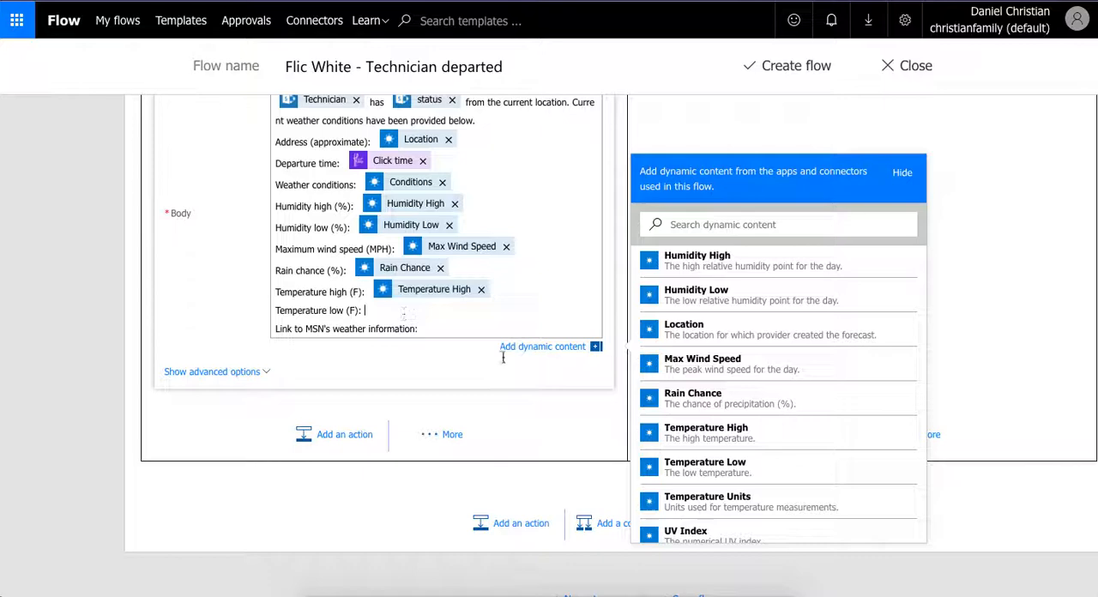
pyautogui.click(697, 475)
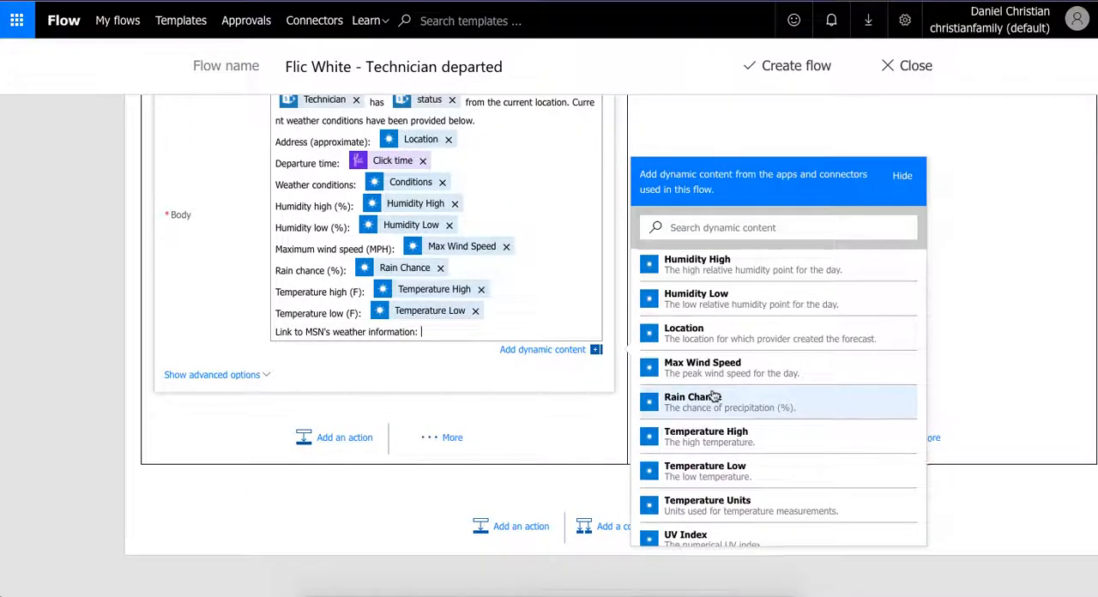
# - Insert the forecast's Click-through Link value after the "Link to MSN's weather information:" label
pyautogui.scroll(2, 712, 328)
pyautogui.scroll(1, 718, 298)
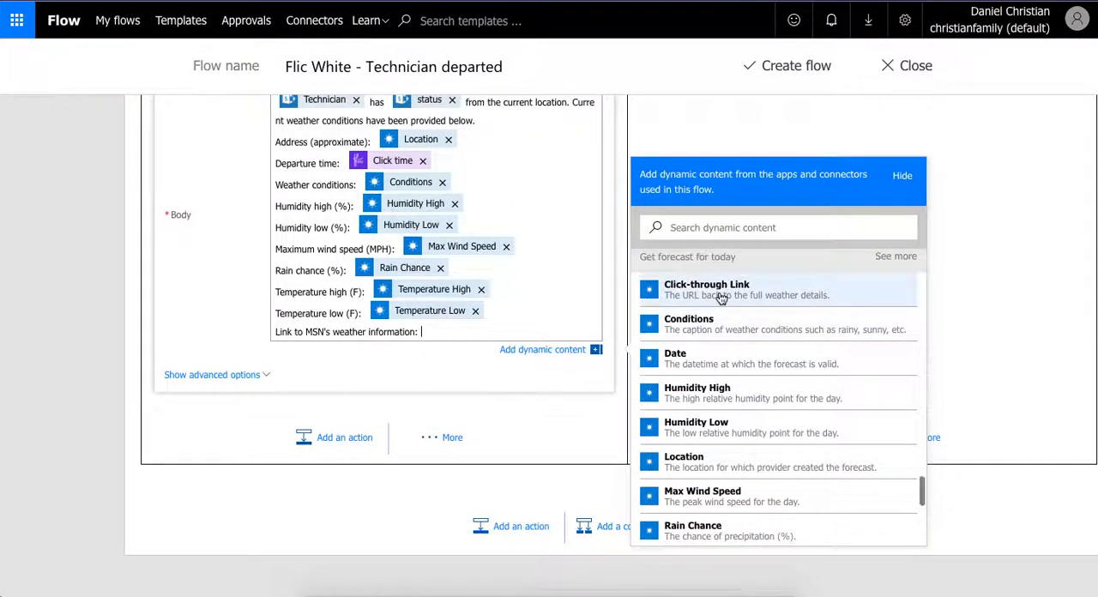
pyautogui.click(710, 294)
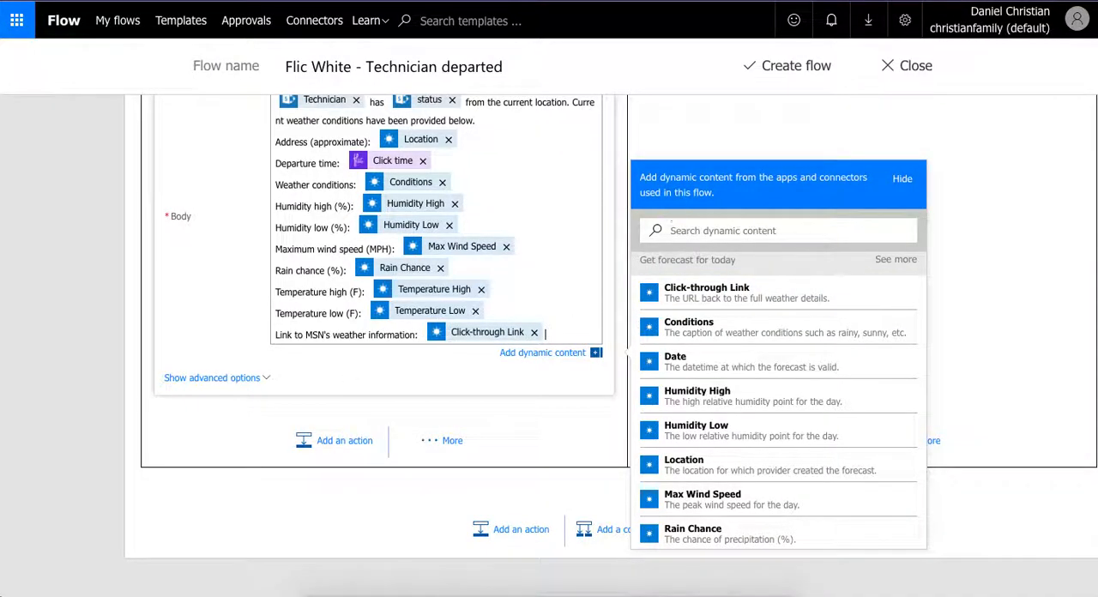
# - Check the Flic trigger's button and event settings, then create the "Flic White - Technician departed" flow and leave its details page
pyautogui.click(742, 133)
pyautogui.scroll(15, 667, 350)
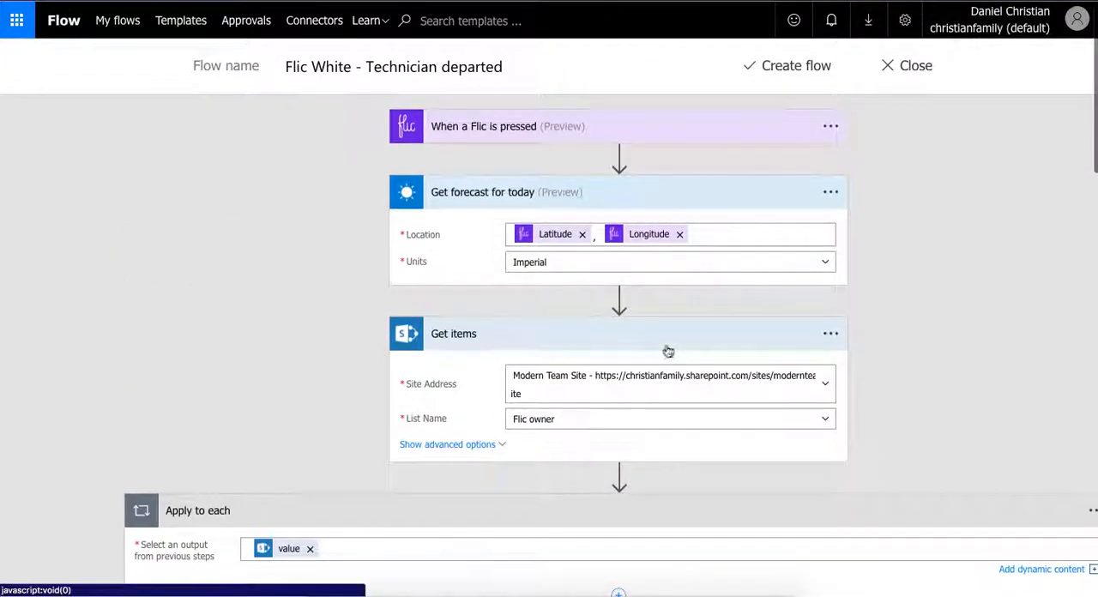
pyautogui.scroll(1, 667, 350)
pyautogui.click(621, 144)
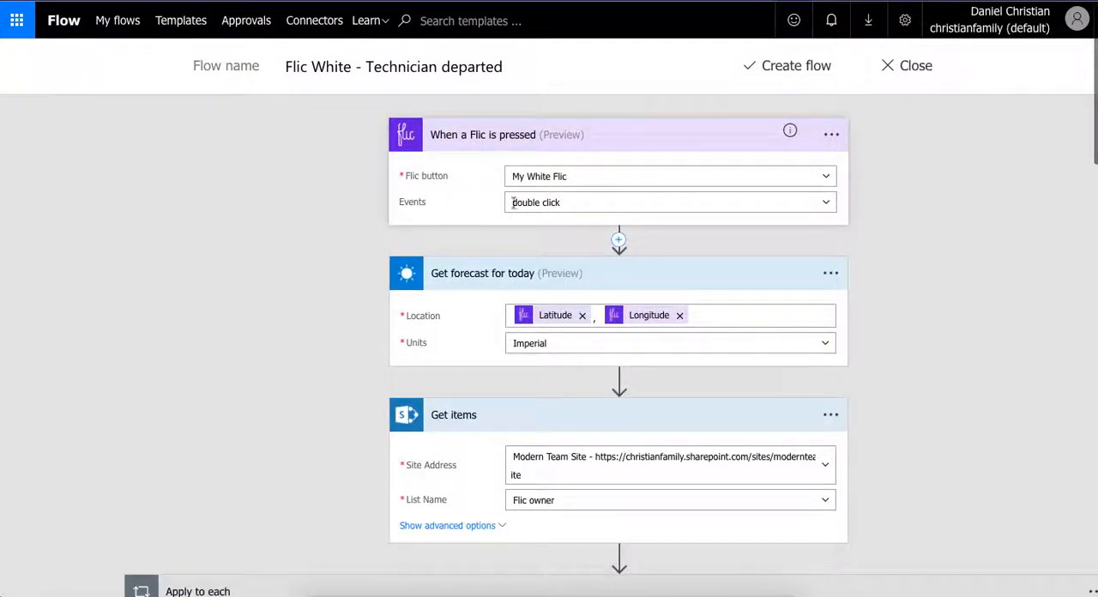
pyautogui.click(785, 67)
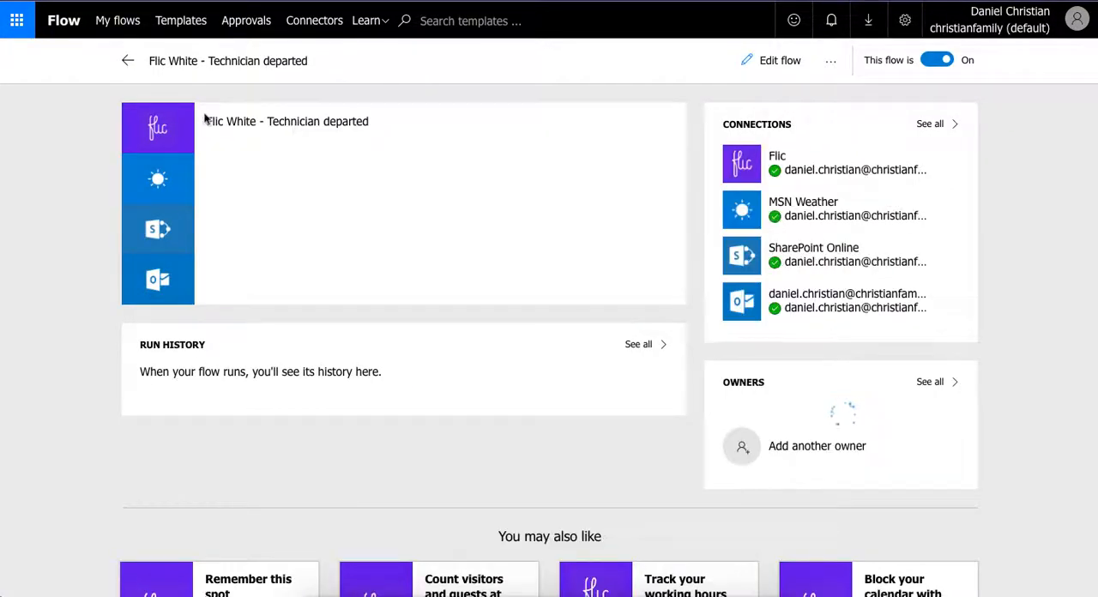
pyautogui.click(126, 63)
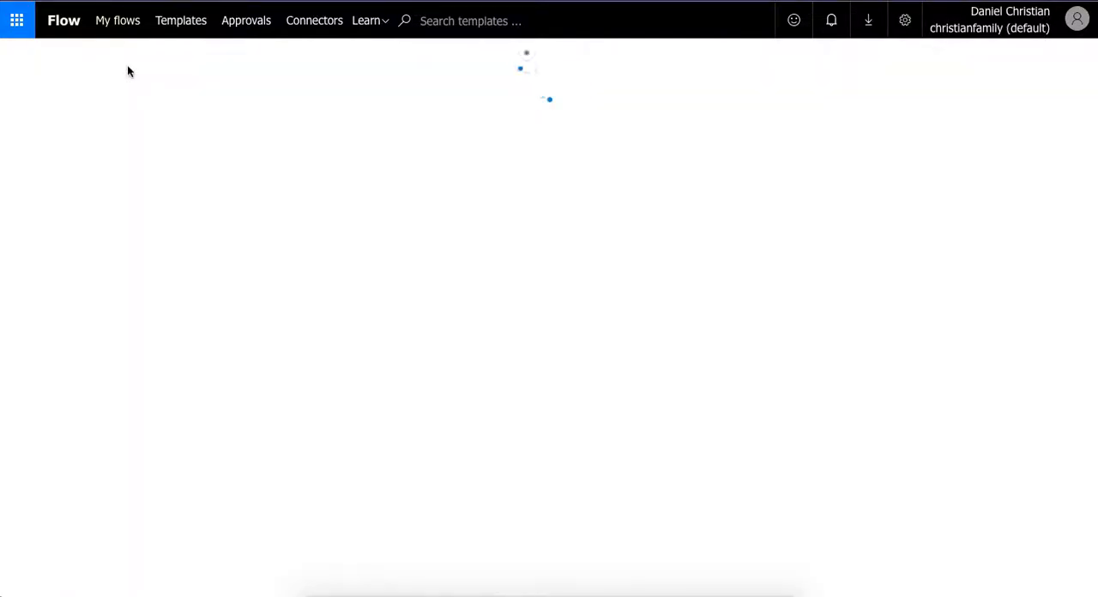